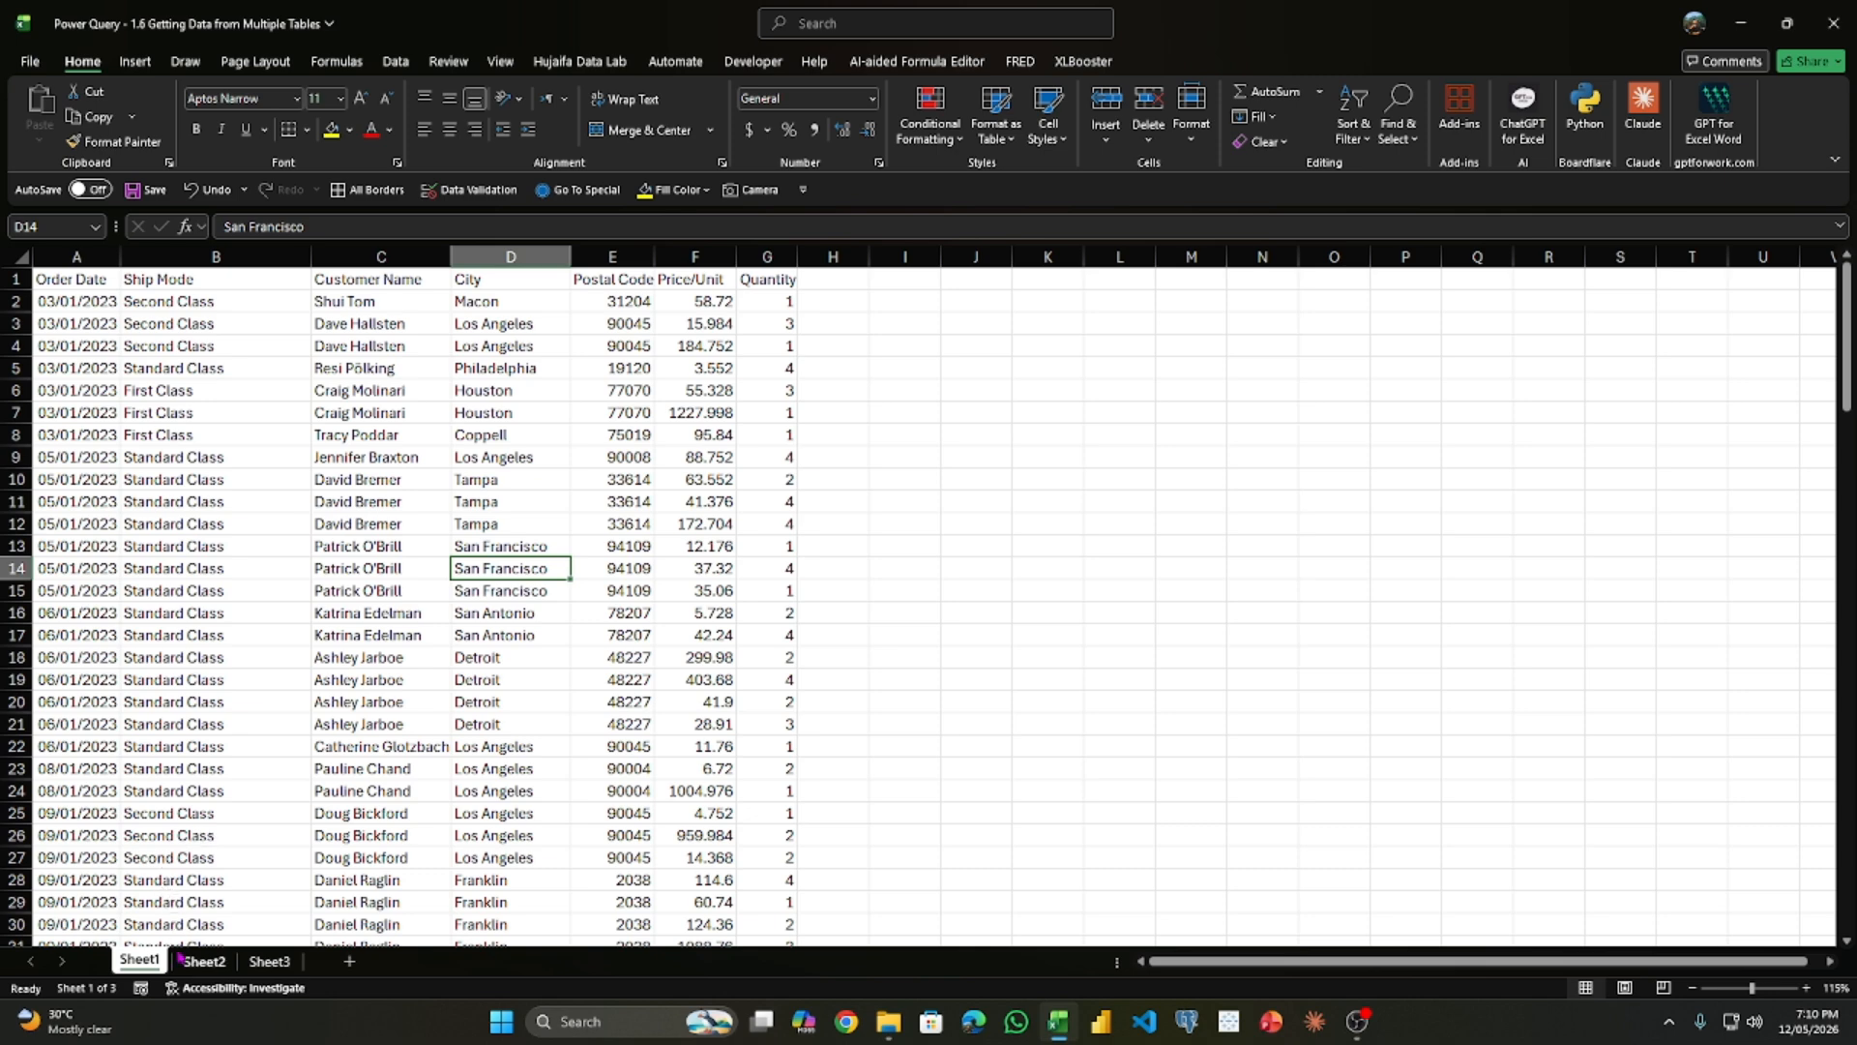
# - Look through the order data on the three sheets and autofit the Ship Mode column on Sheet2
pyautogui.click(209, 964)
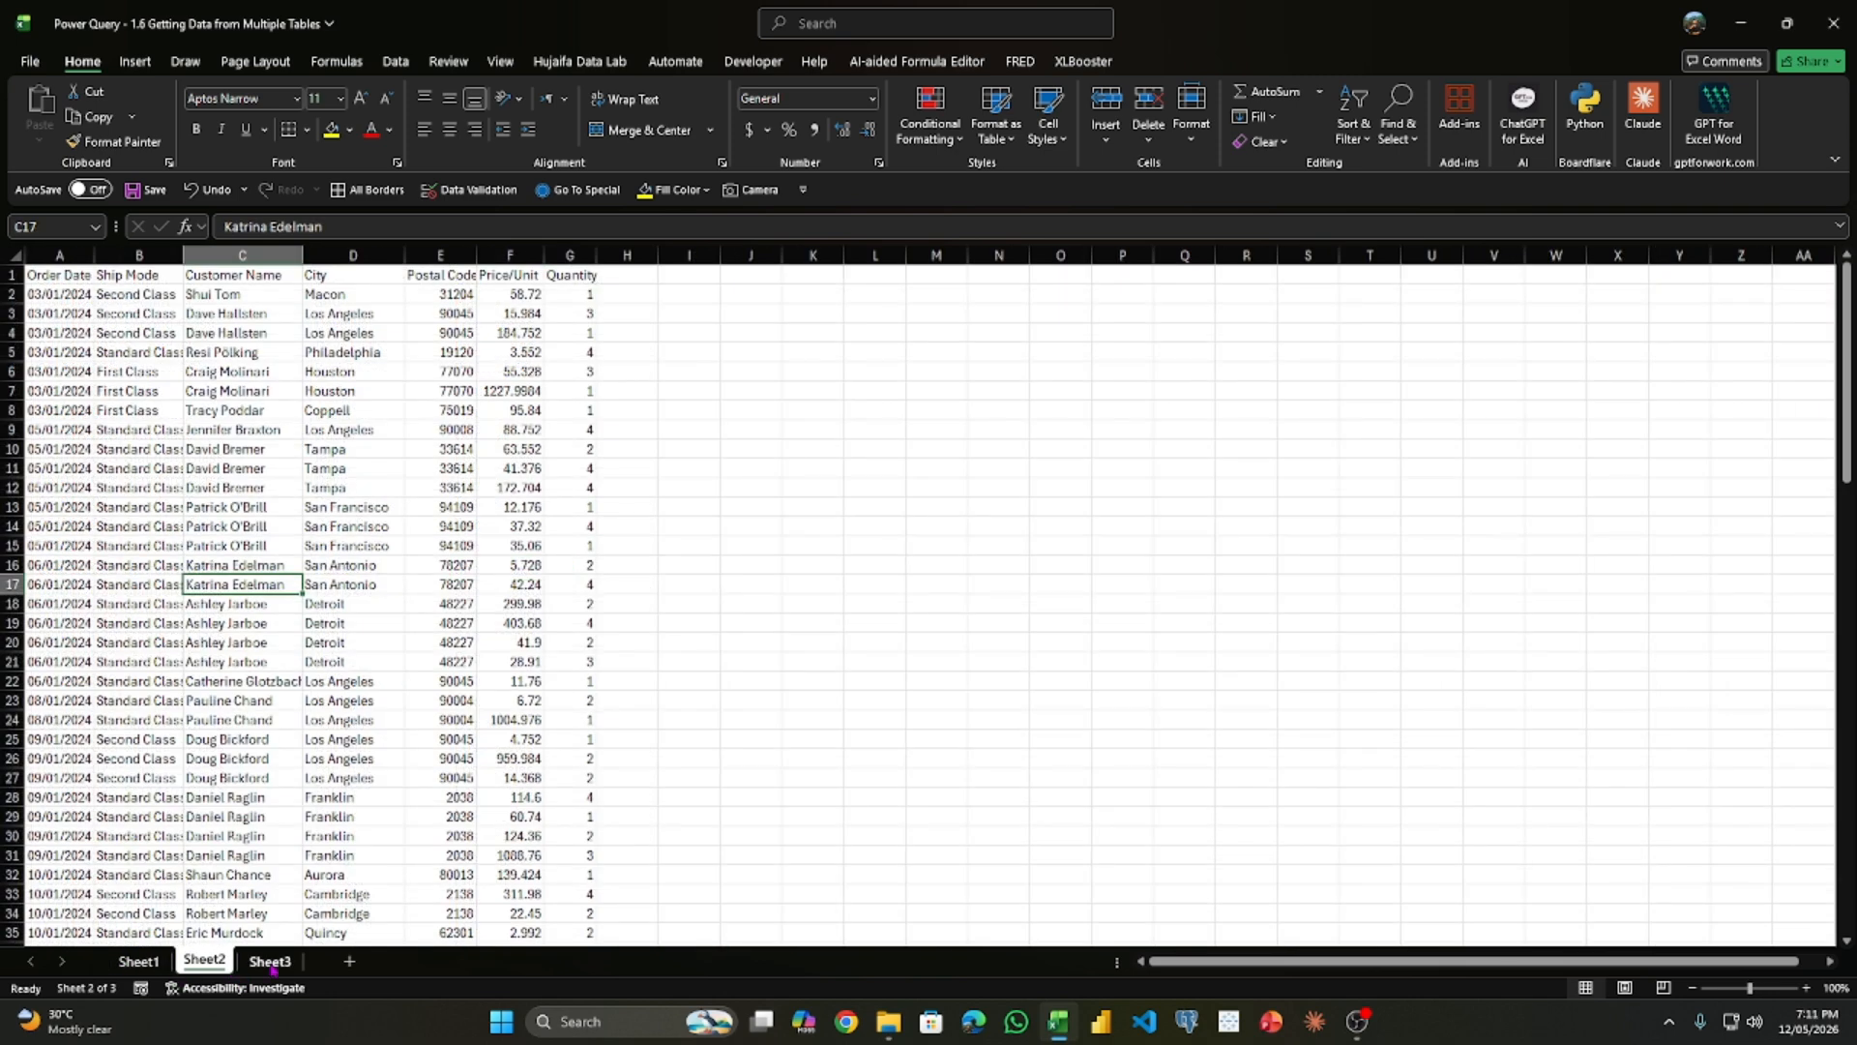
pyautogui.click(268, 966)
pyautogui.click(138, 961)
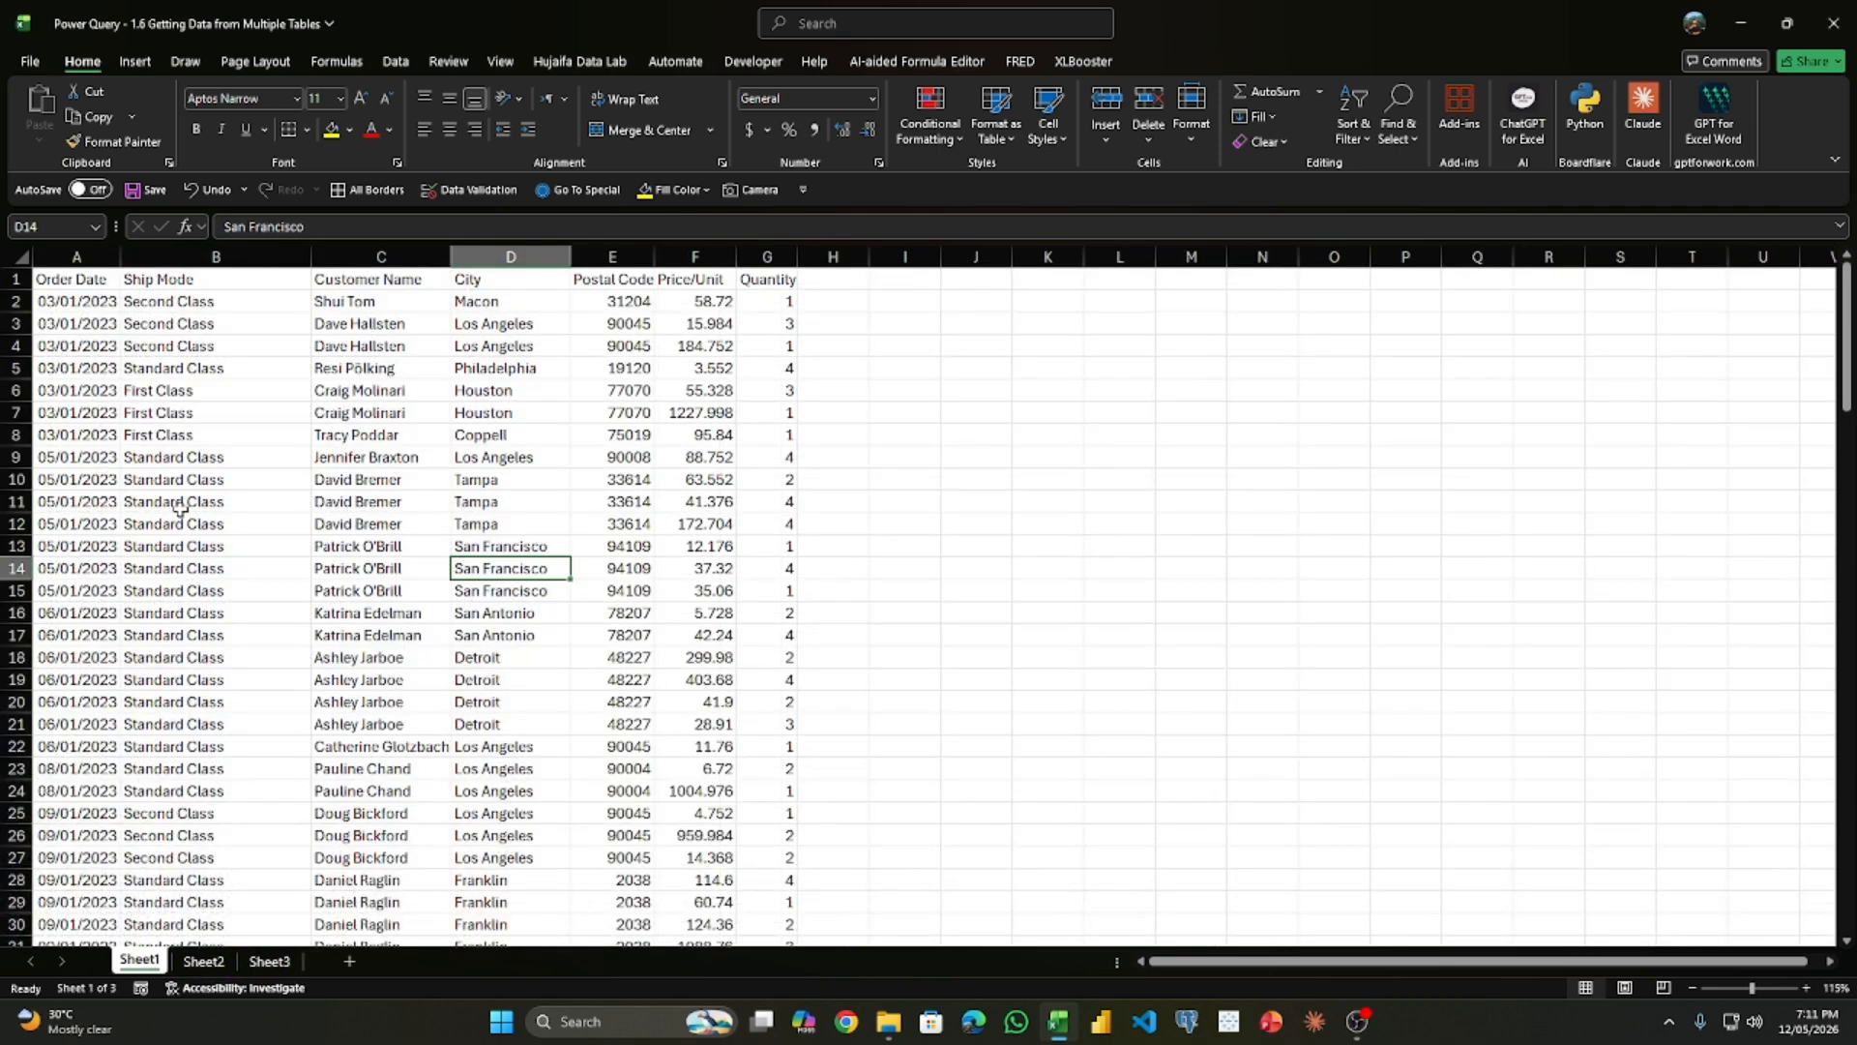
pyautogui.moveTo(97, 285); pyautogui.dragTo(721, 797)
pyautogui.click(215, 960)
pyautogui.click(170, 277)
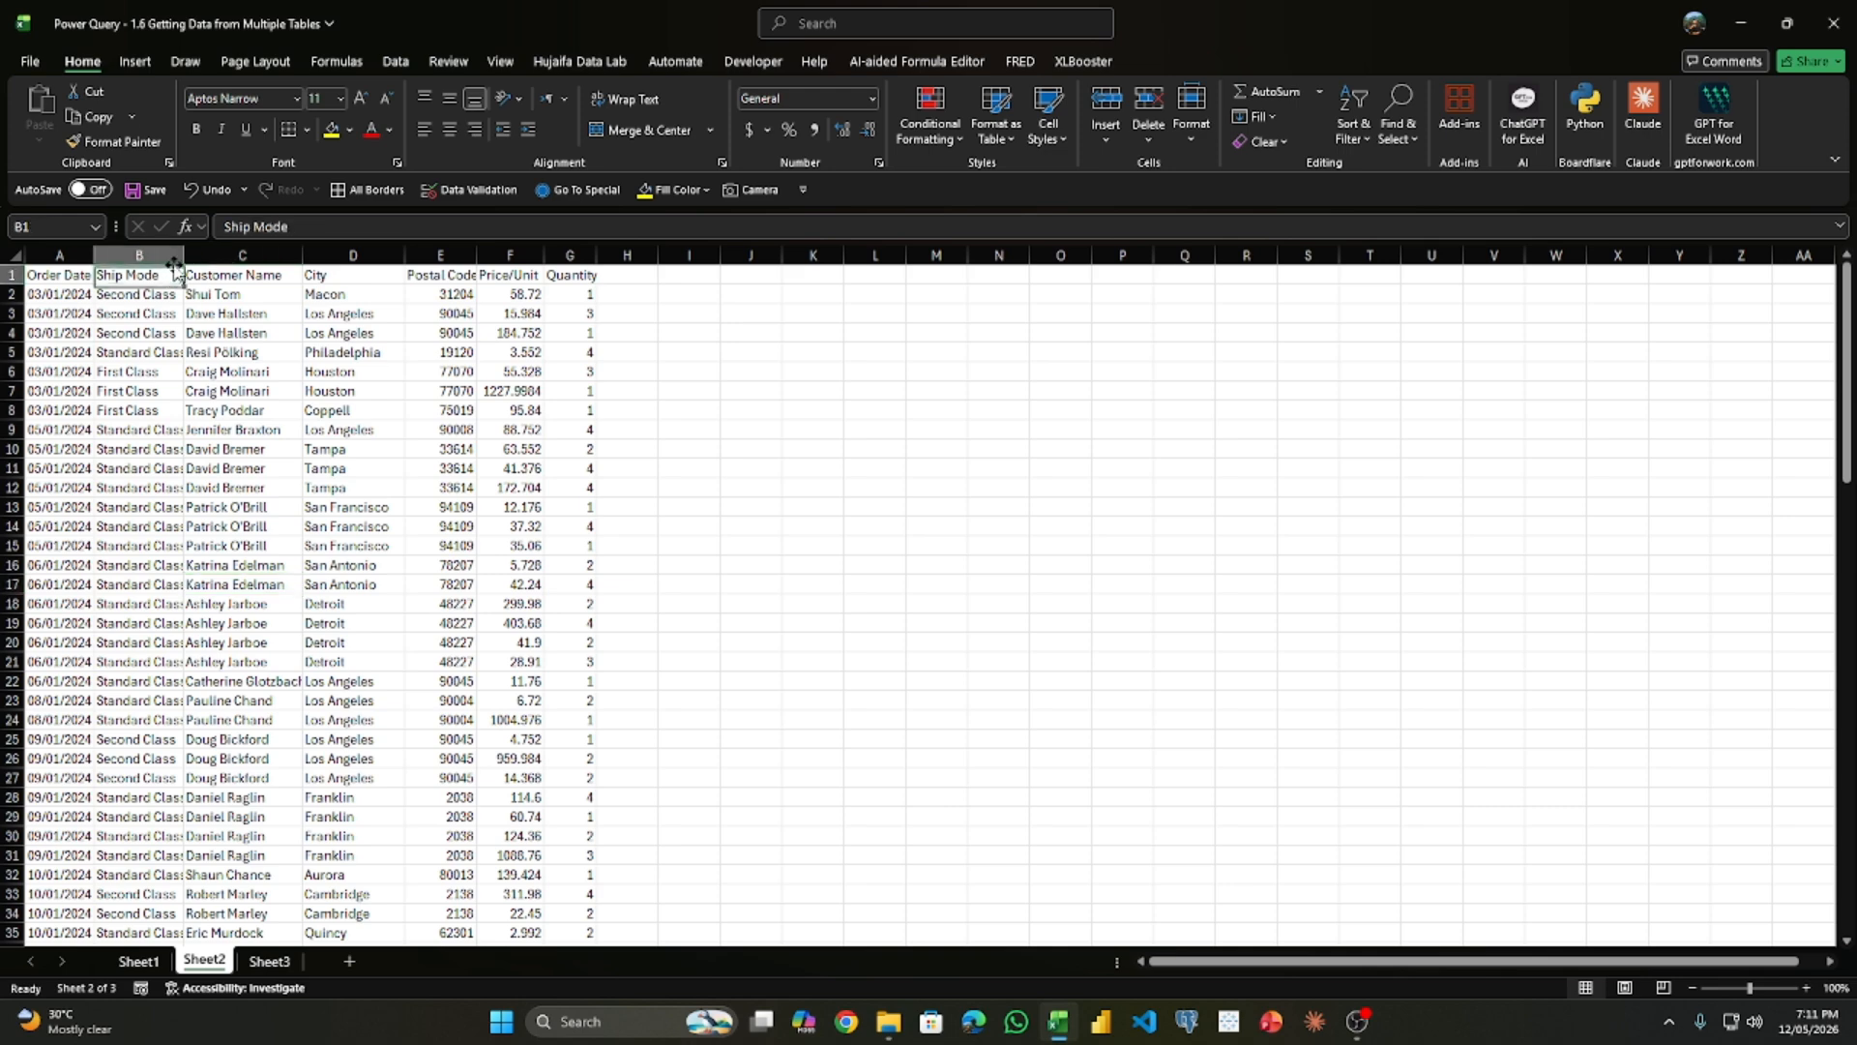
pyautogui.doubleClick(183, 255)
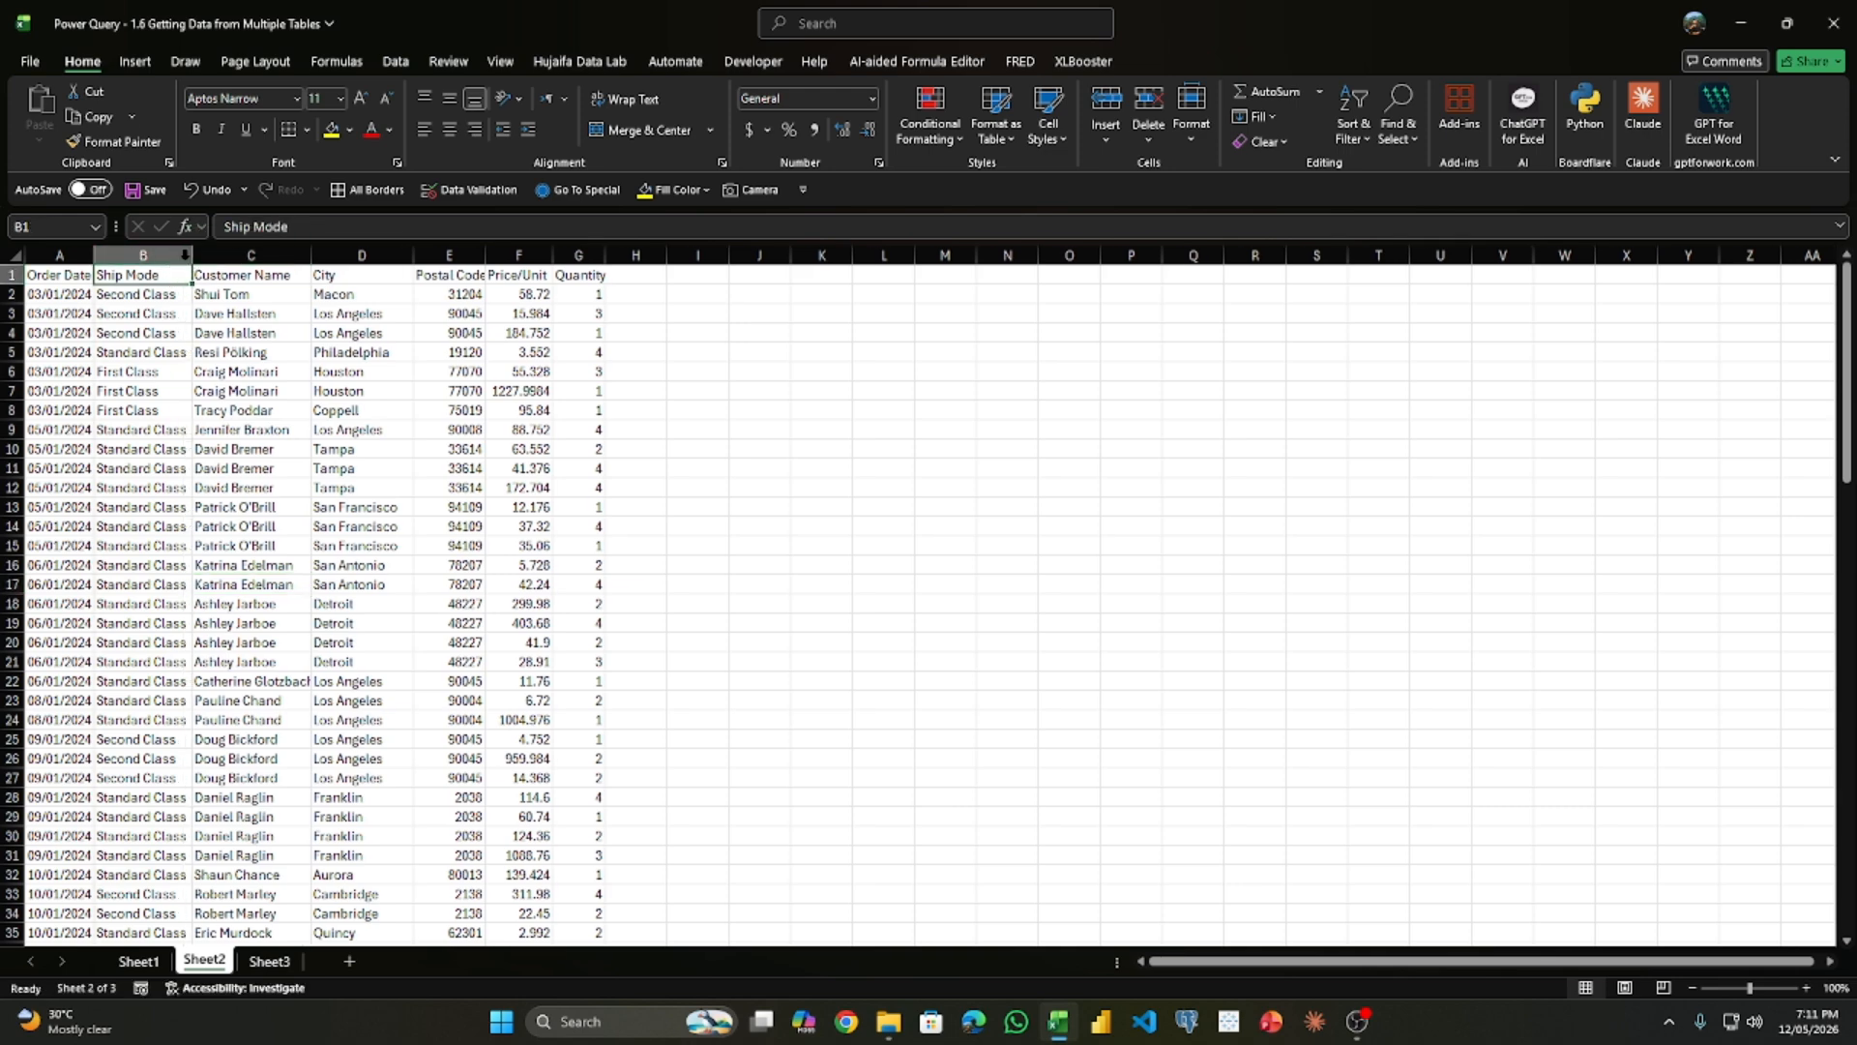
# - Examine the order dates and how far the data rows extend on Sheet3, Sheet1 and Sheet2
pyautogui.click(270, 960)
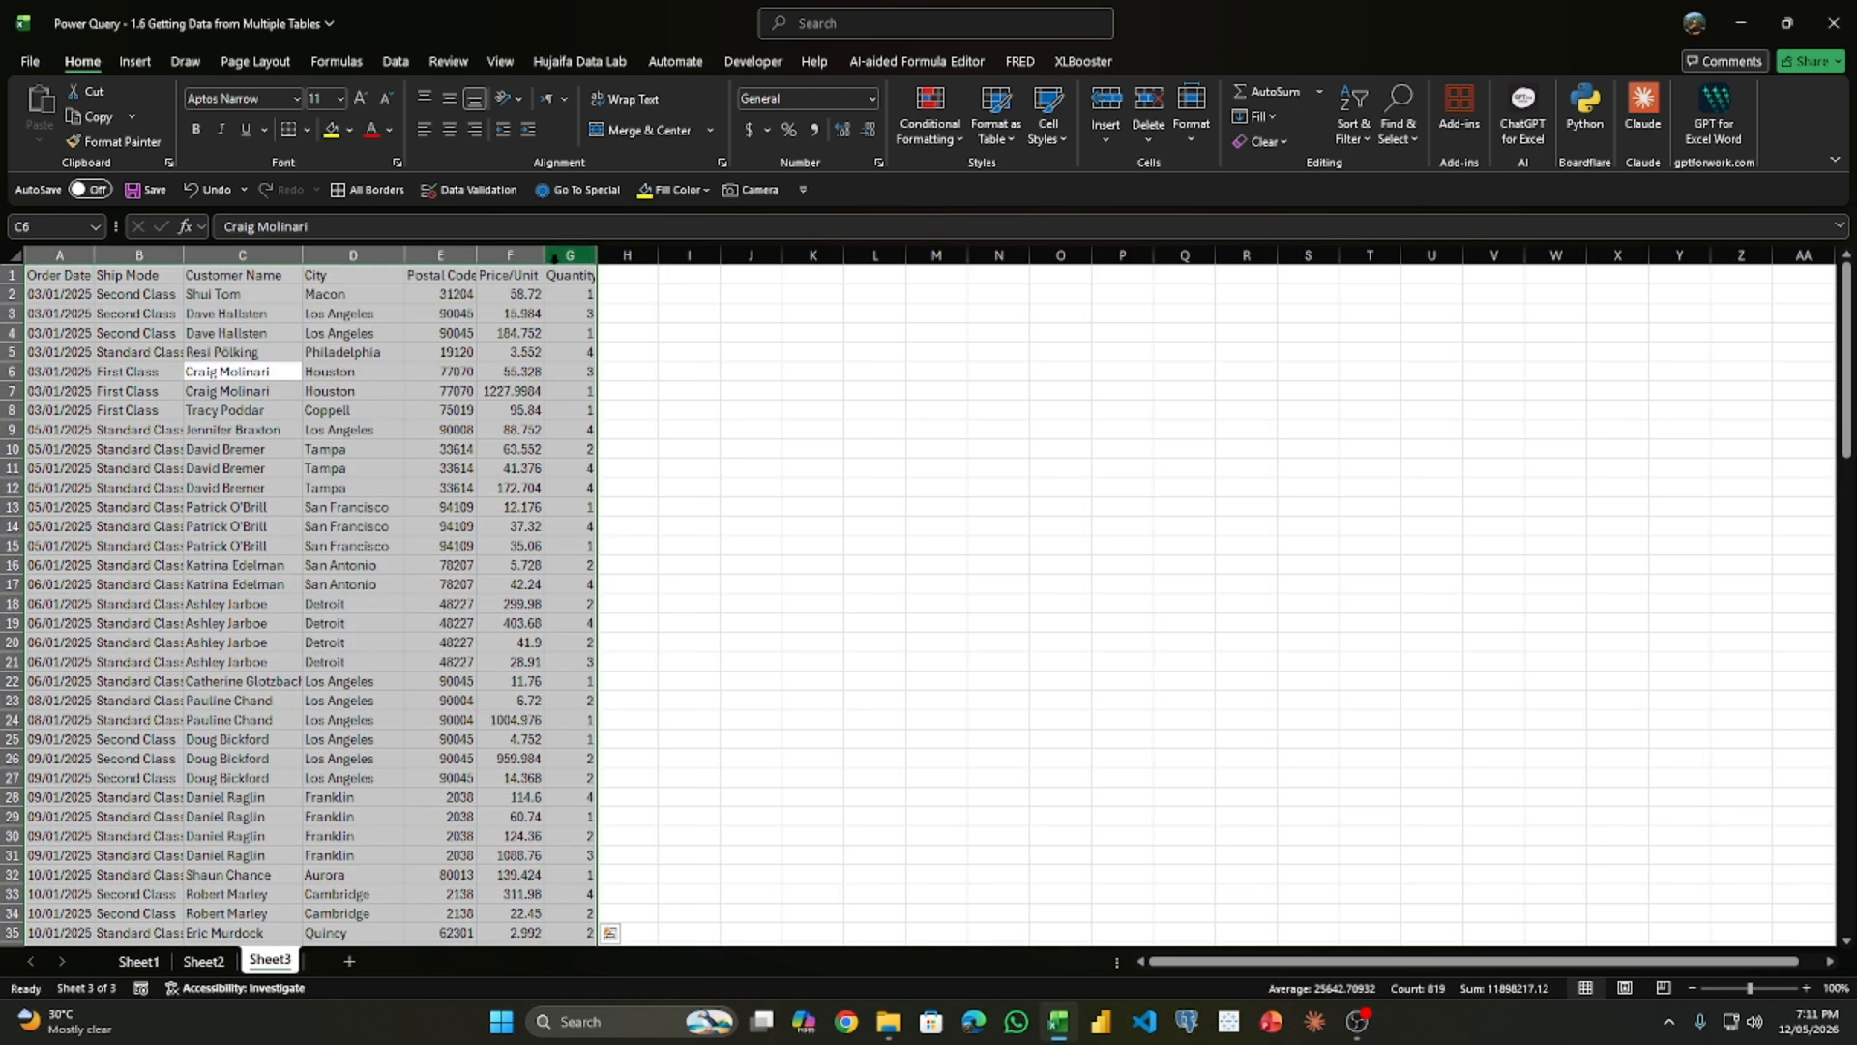
pyautogui.scroll(-20, 463, 563)
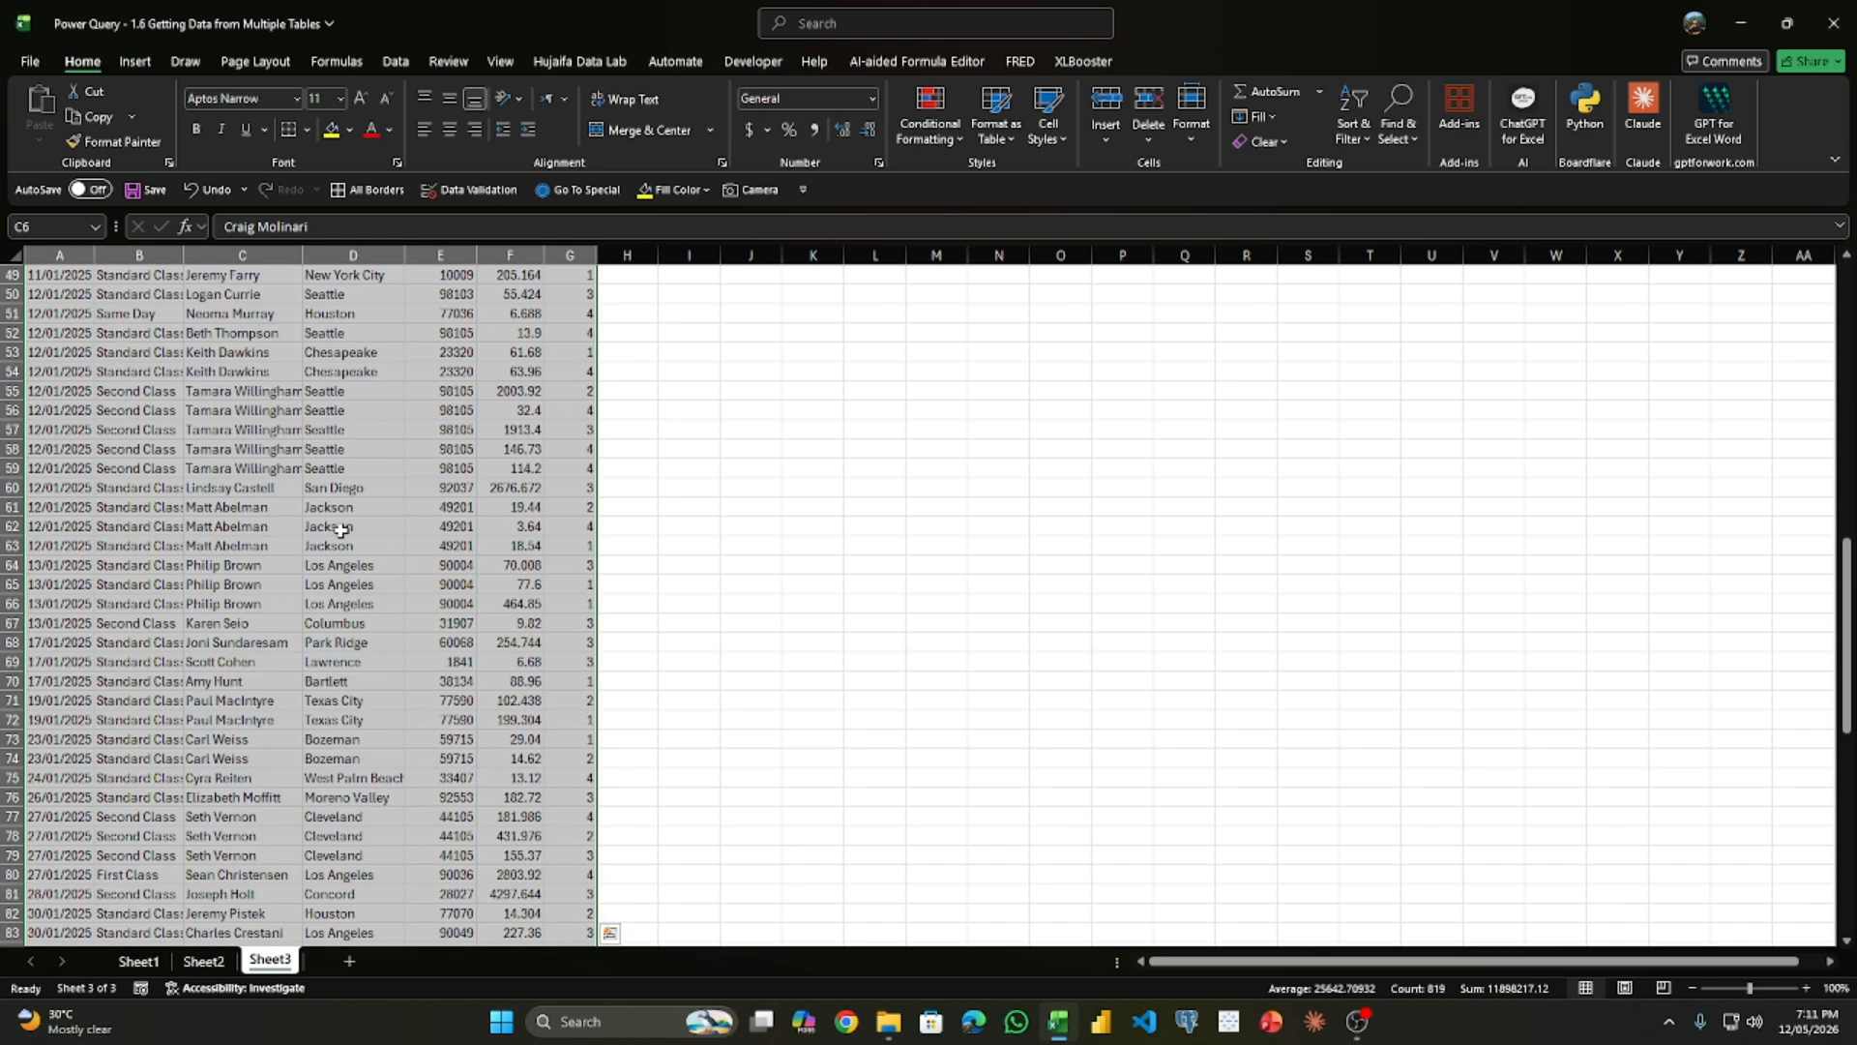
pyautogui.scroll(20, 319, 537)
pyautogui.click(139, 960)
pyautogui.scroll(-20, 136, 774)
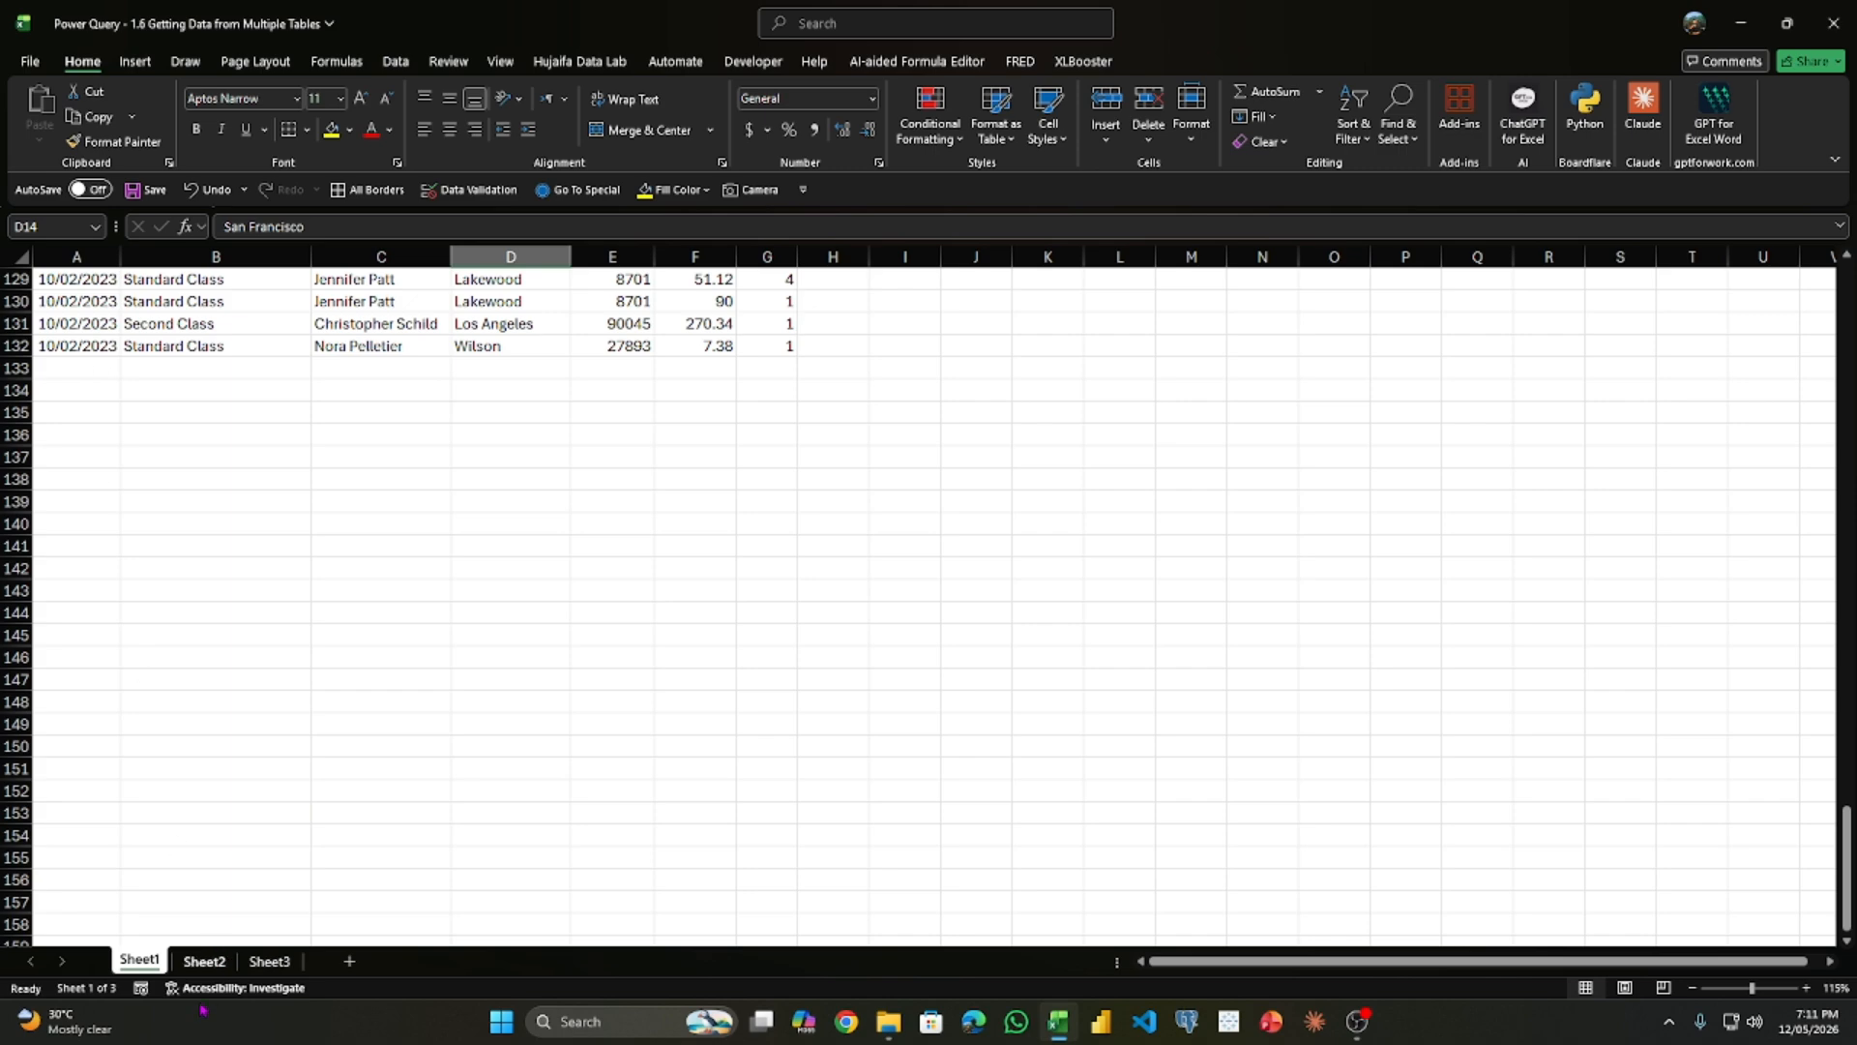
pyautogui.click(200, 963)
pyautogui.scroll(-20, 145, 851)
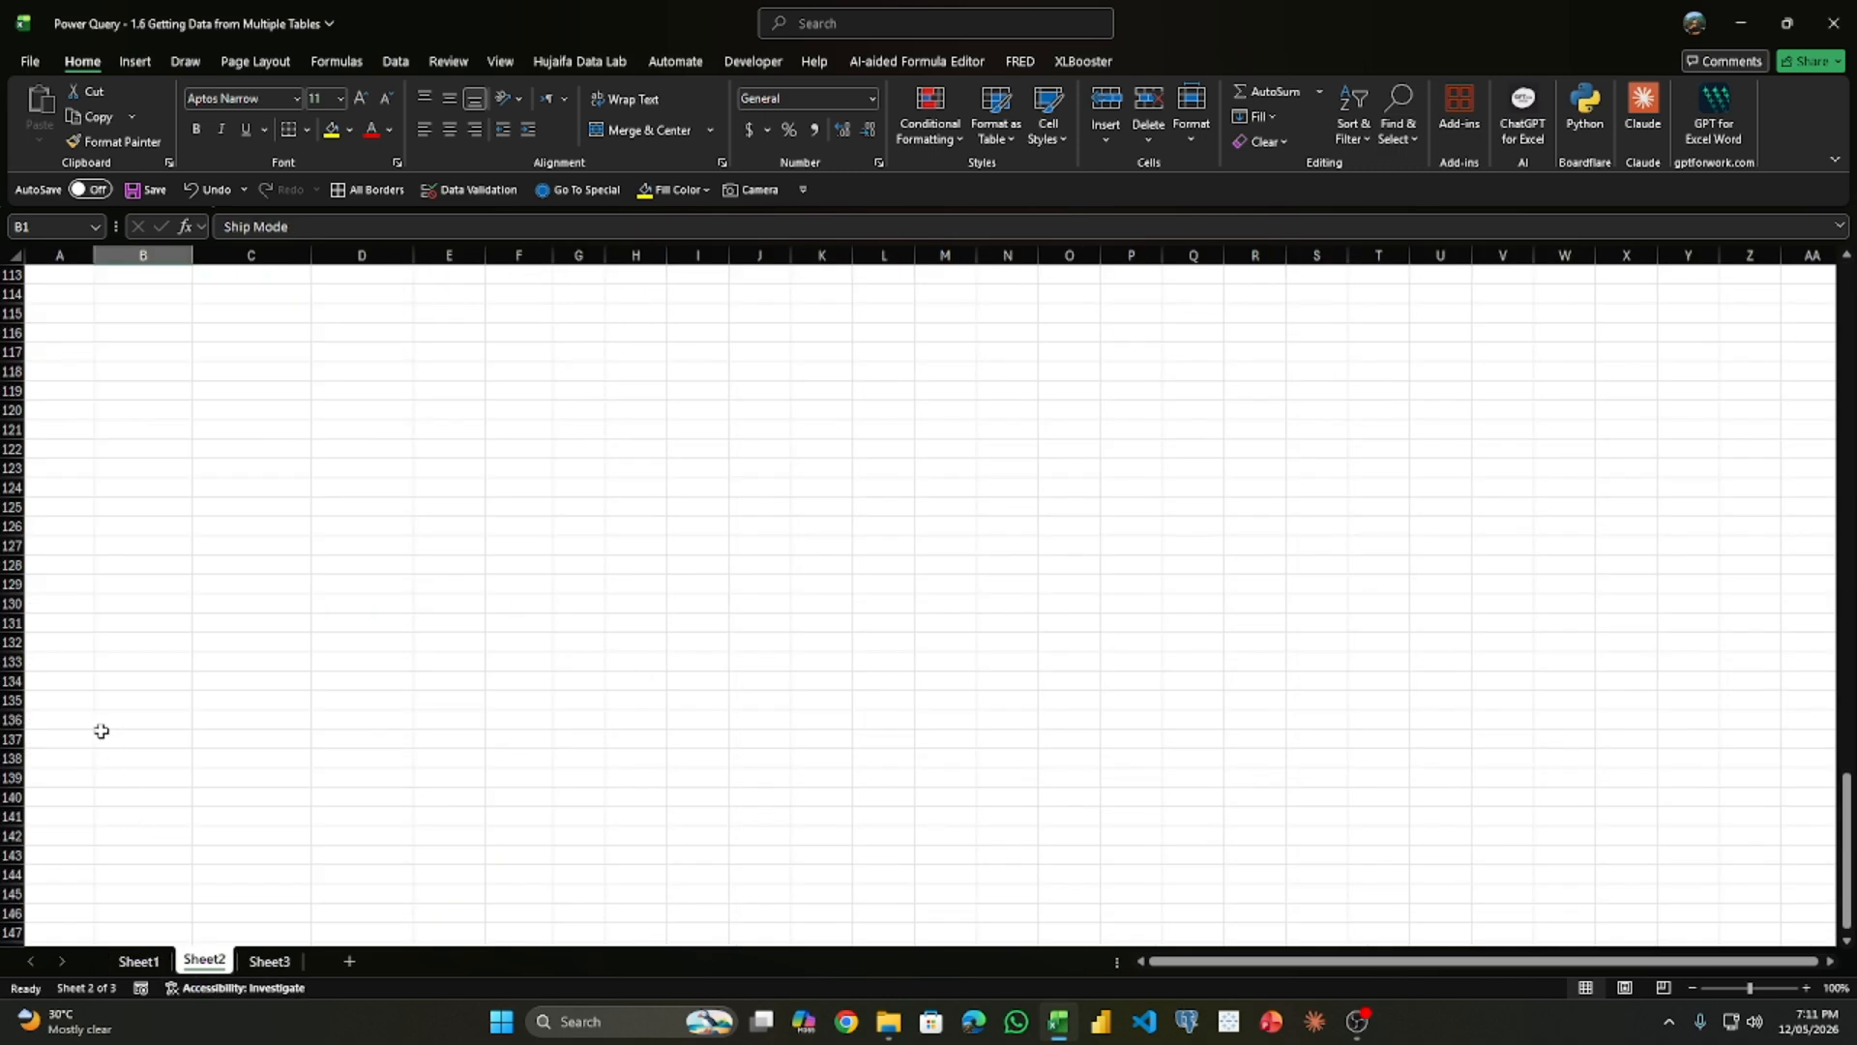
pyautogui.scroll(11, 92, 677)
pyautogui.hotkey('ctrl', 'pagedown')
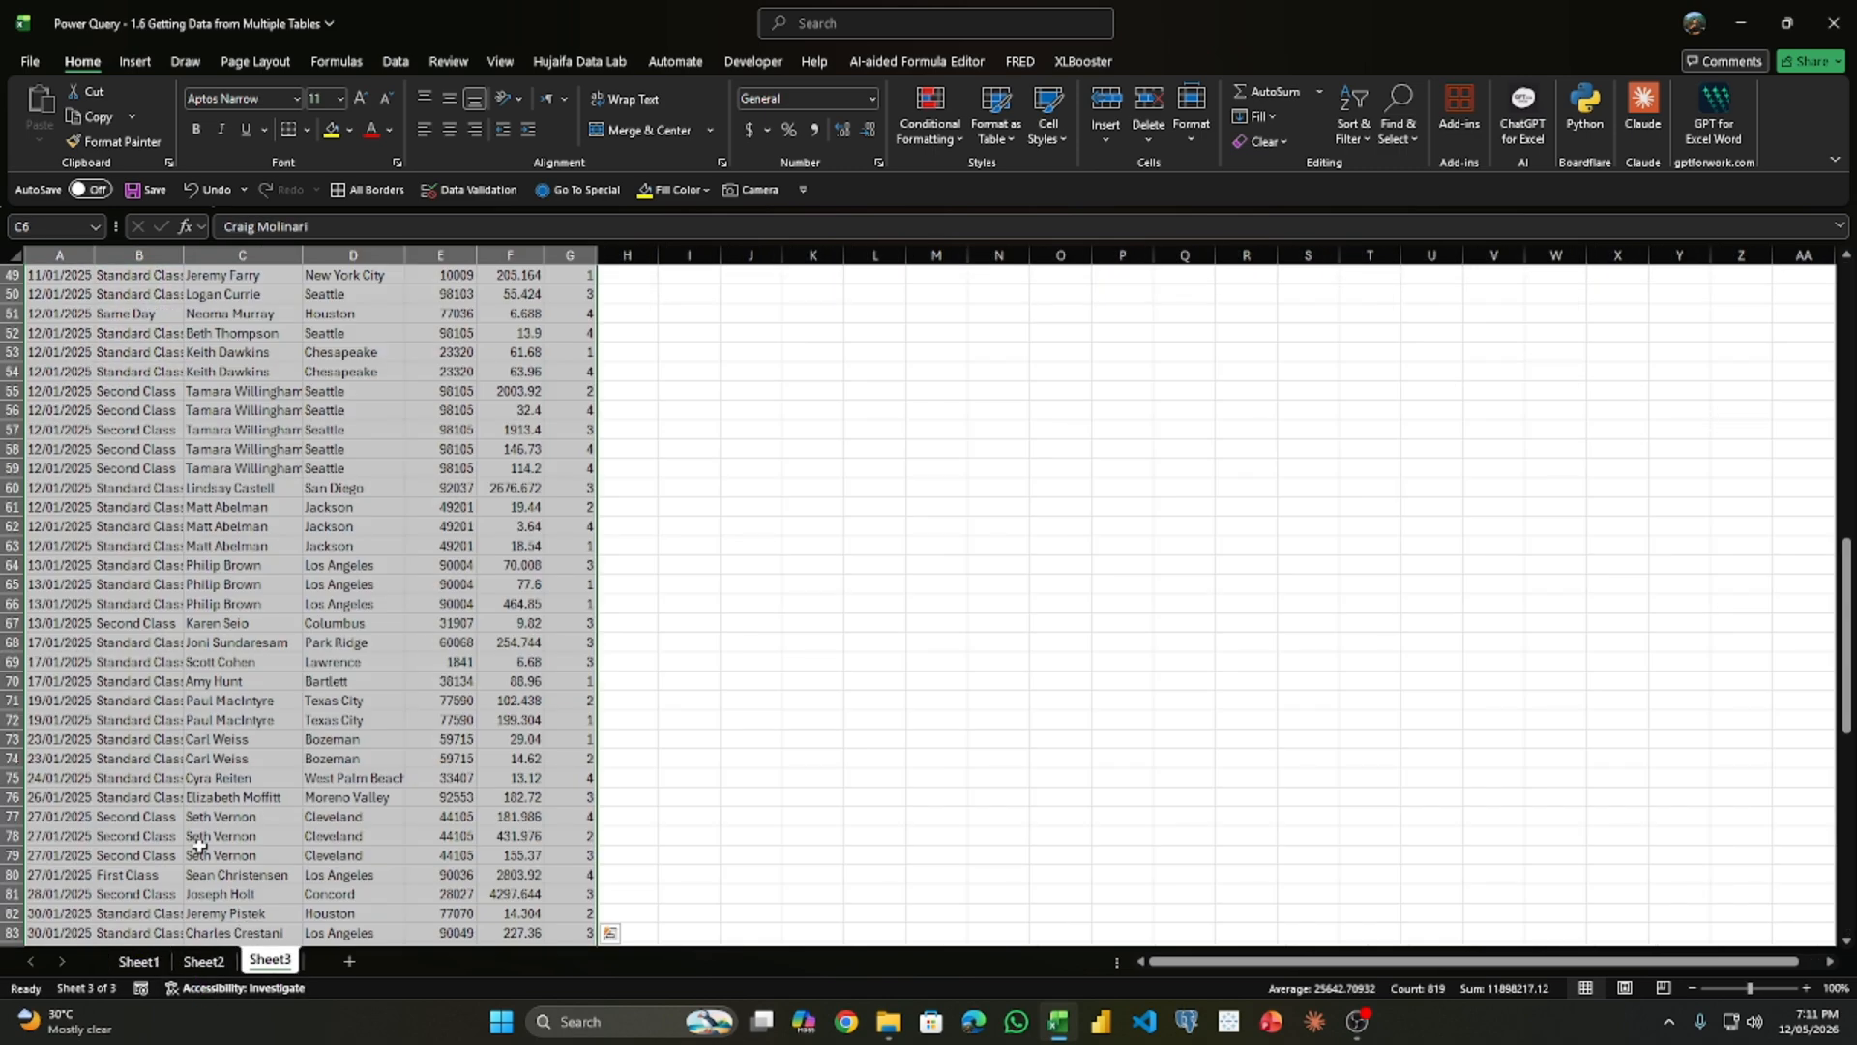
pyautogui.scroll(-10, 184, 822)
pyautogui.scroll(20, 116, 736)
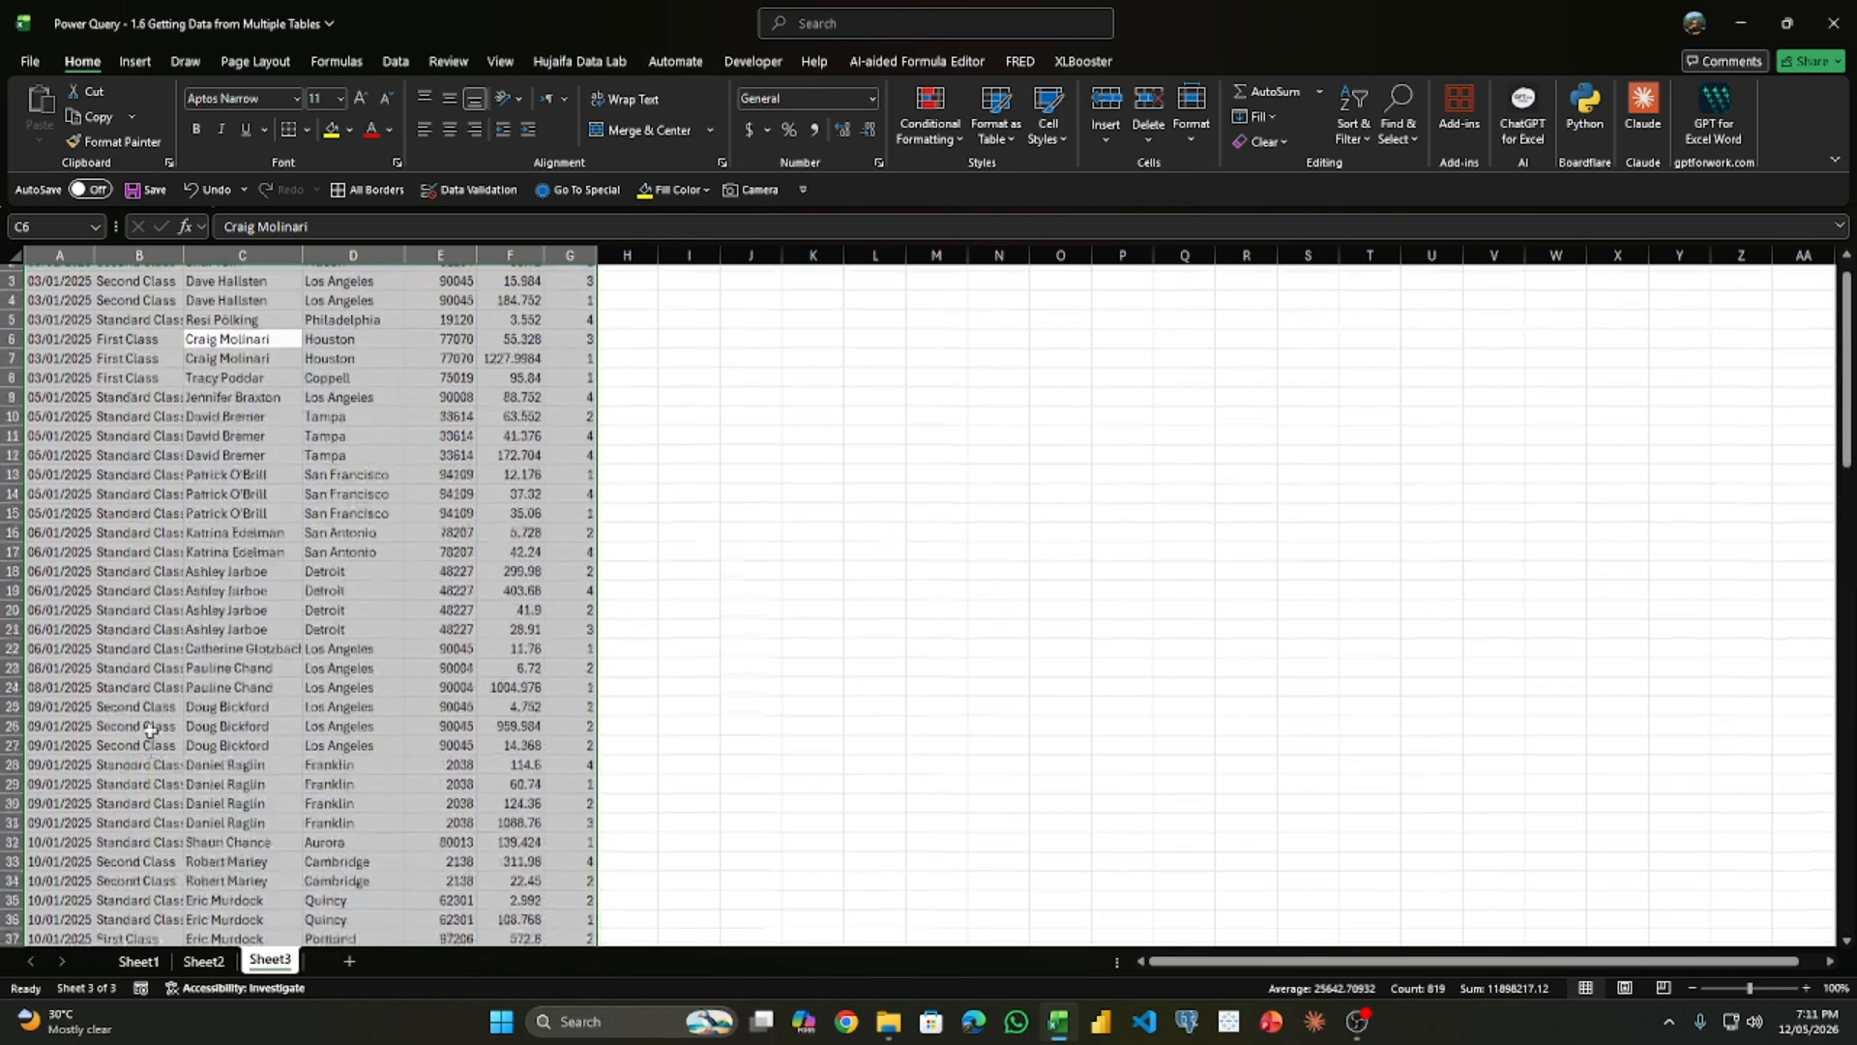
pyautogui.click(140, 962)
pyautogui.scroll(20, 361, 539)
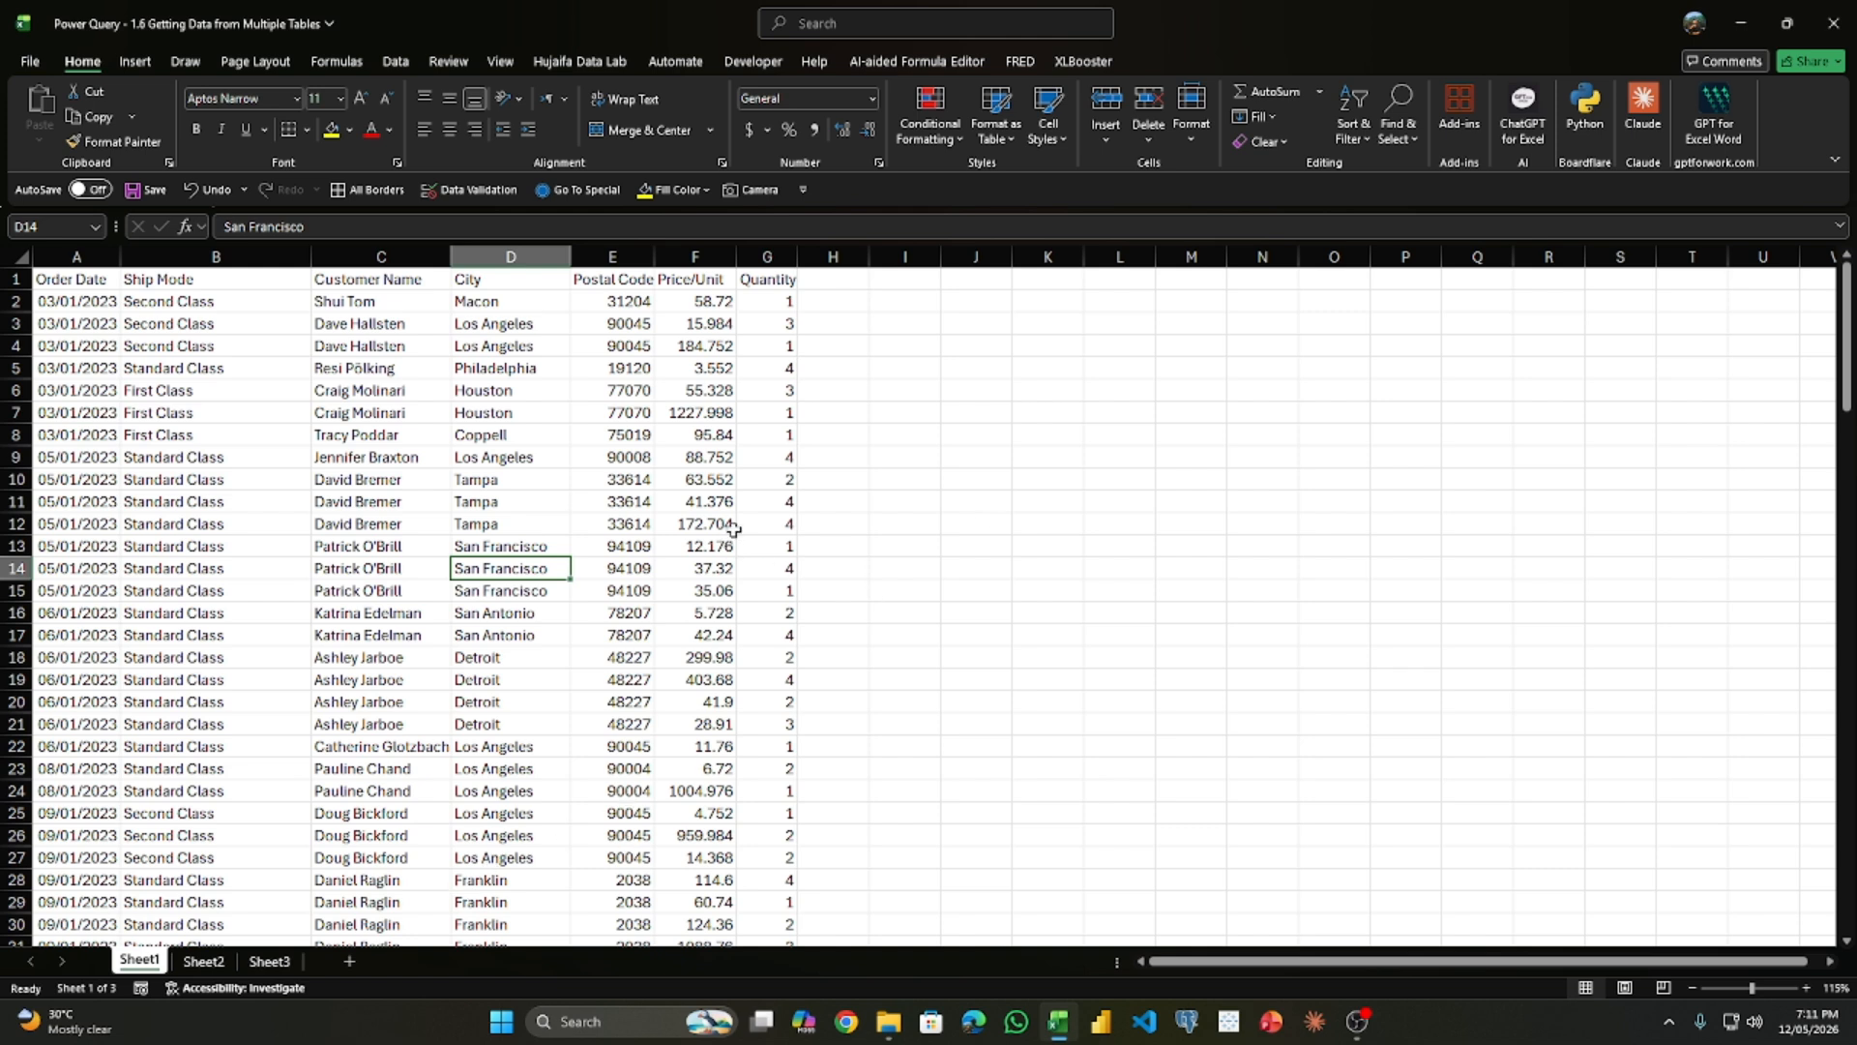
# - Convert the whole data range on Sheet1 into a table with headers
pyautogui.click(319, 478)
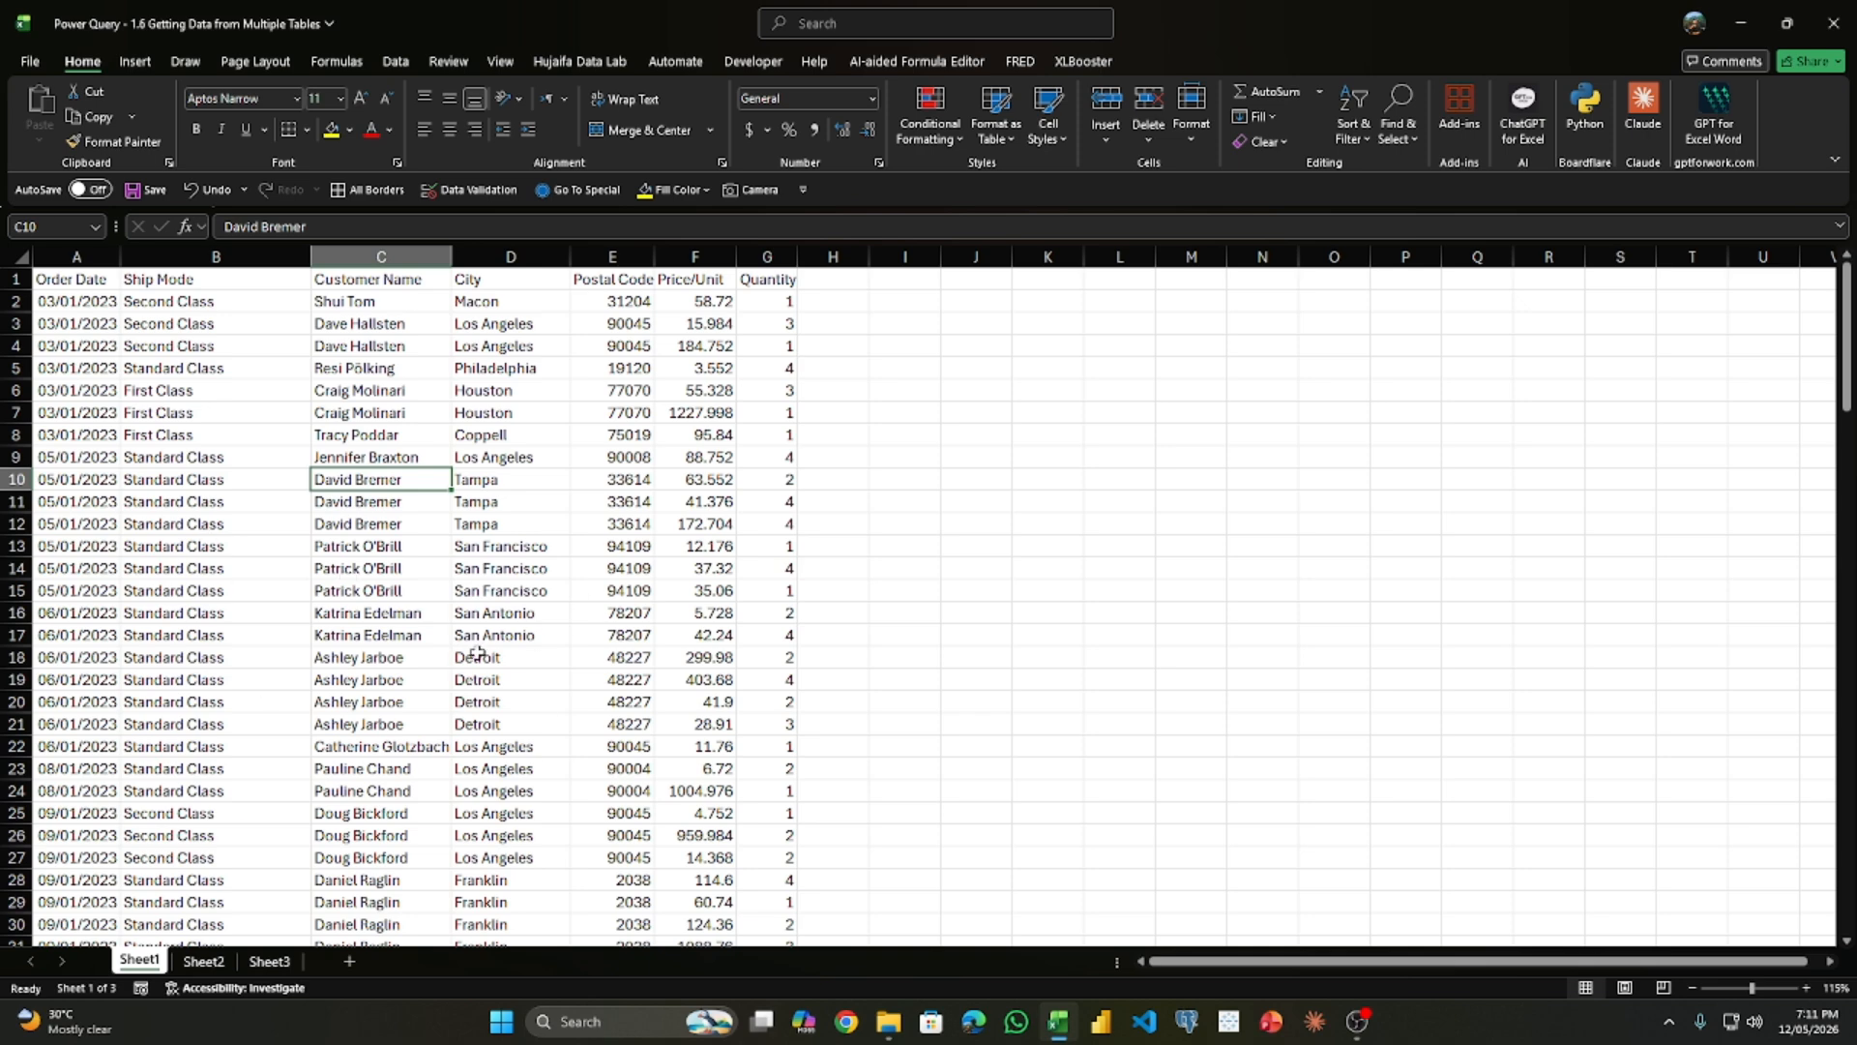
pyautogui.hotkey('ctrl', 'a')
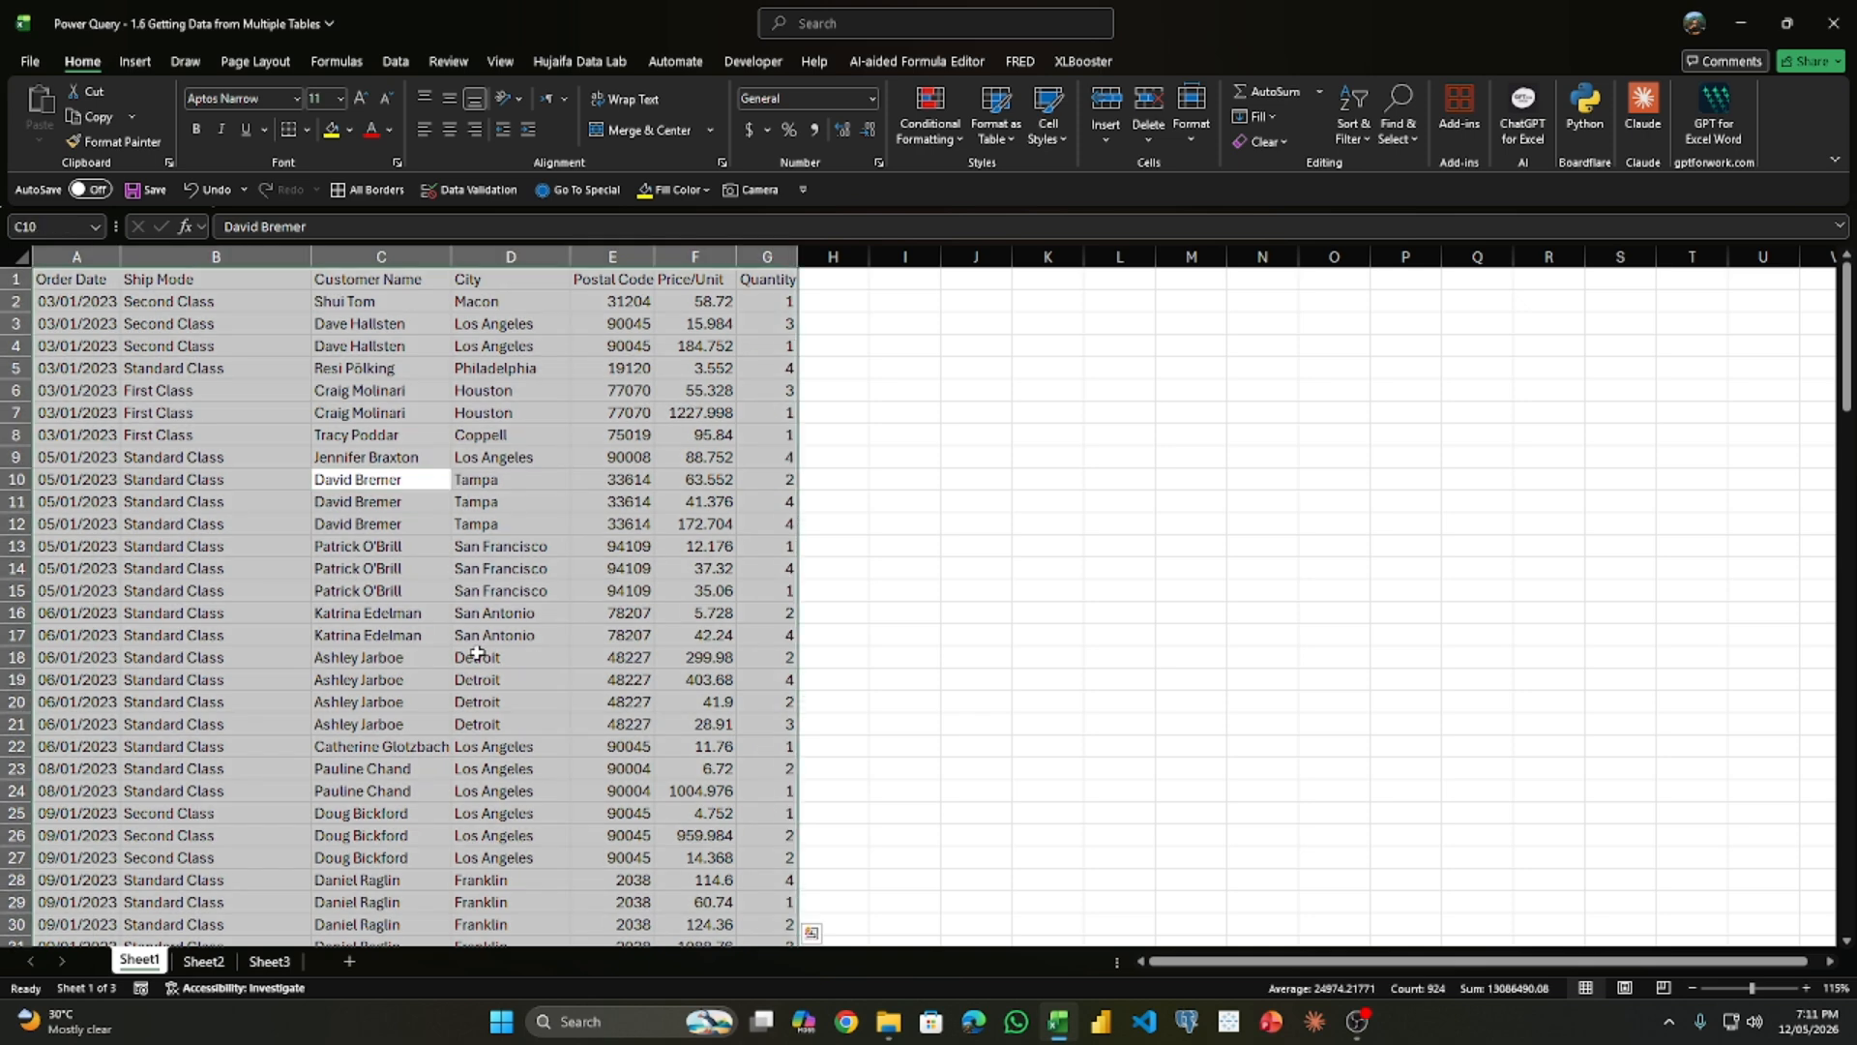
pyautogui.hotkey('ctrl', 't')
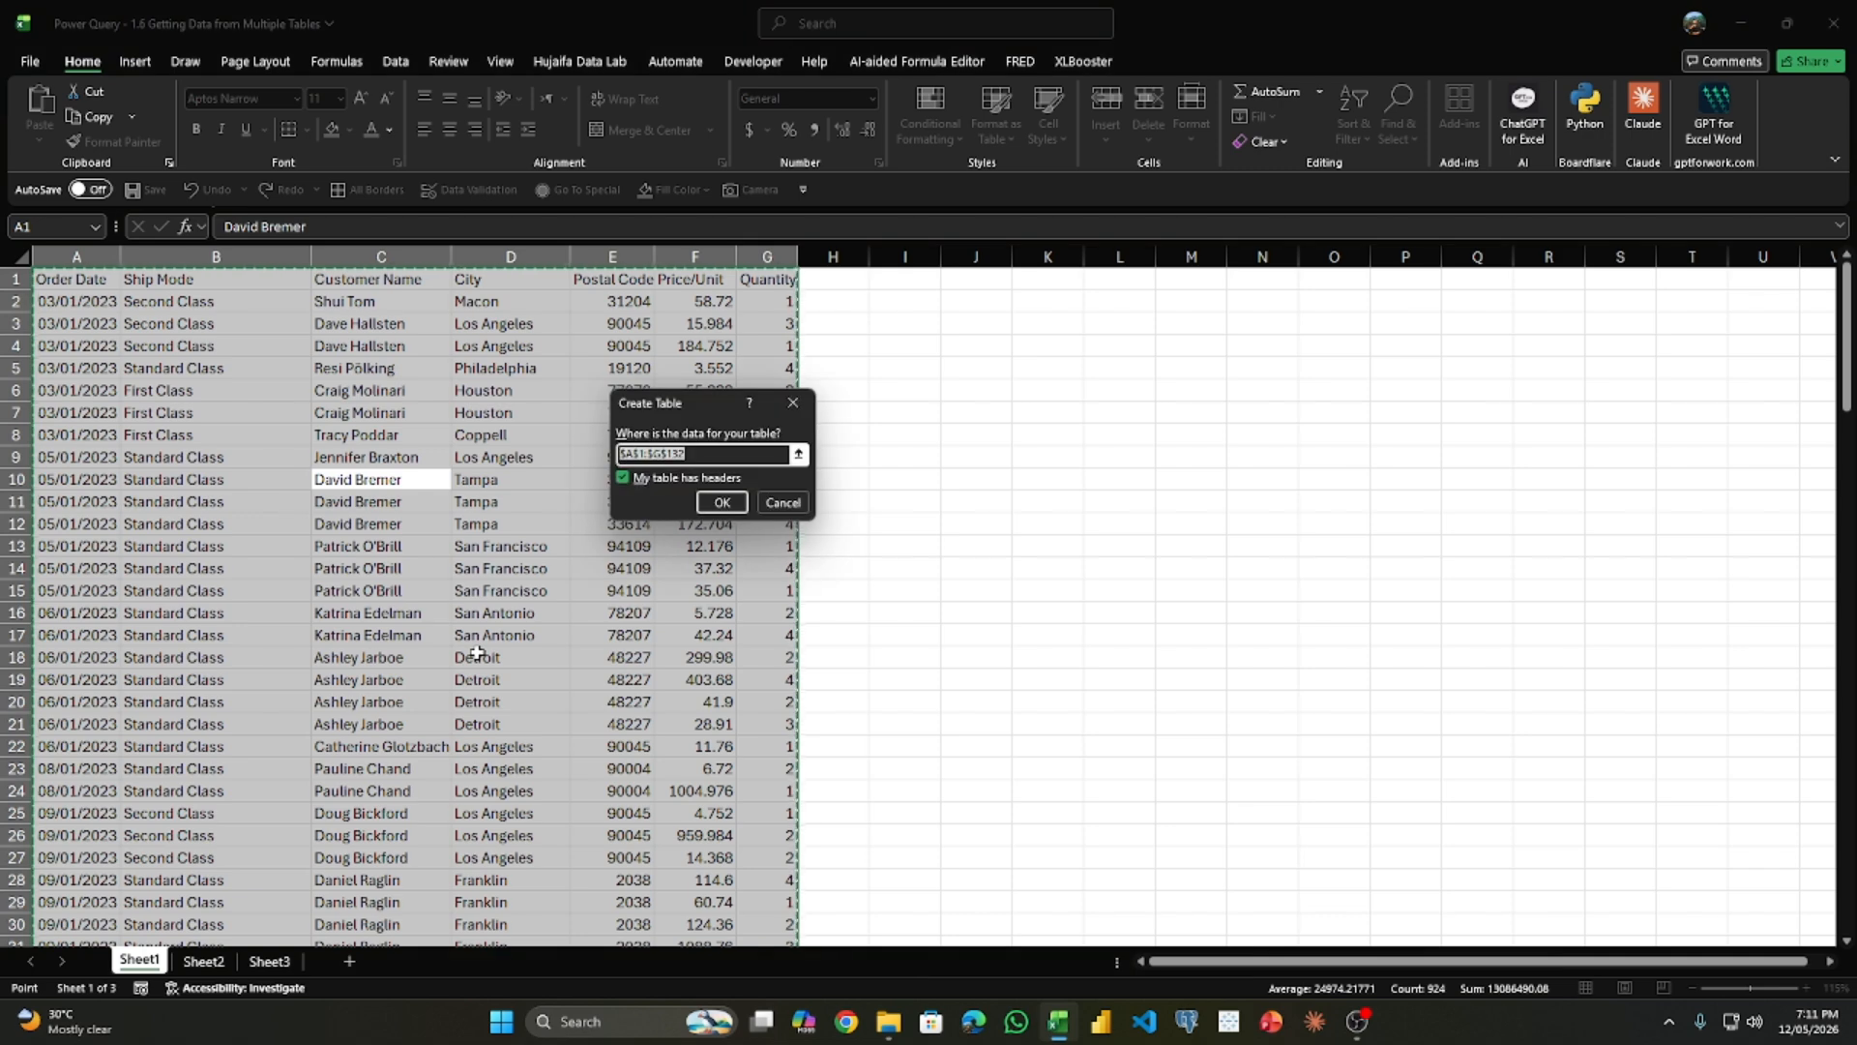
pyautogui.press('Return')
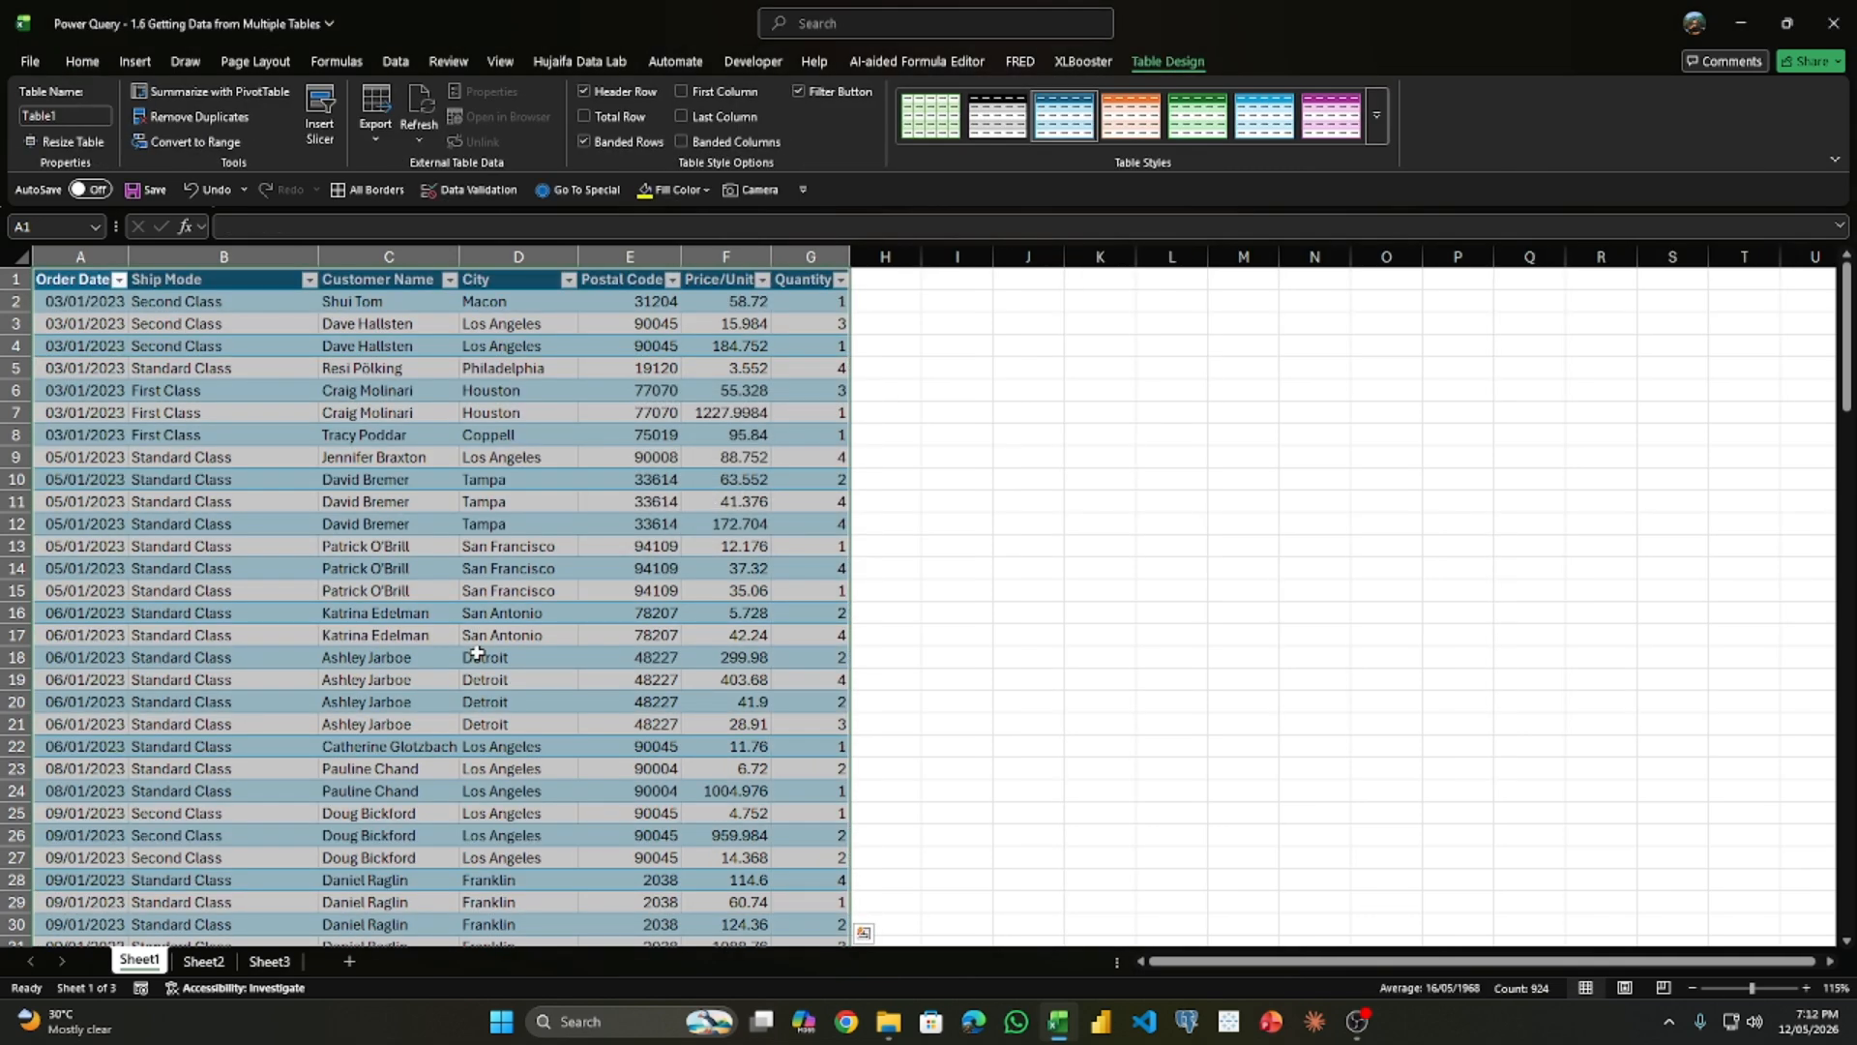
# - Convert the whole data range on Sheet2 into a table with headers
pyautogui.hotkey('ctrl', 'pagedown')
pyautogui.scroll(10, 172, 451)
pyautogui.click(172, 452)
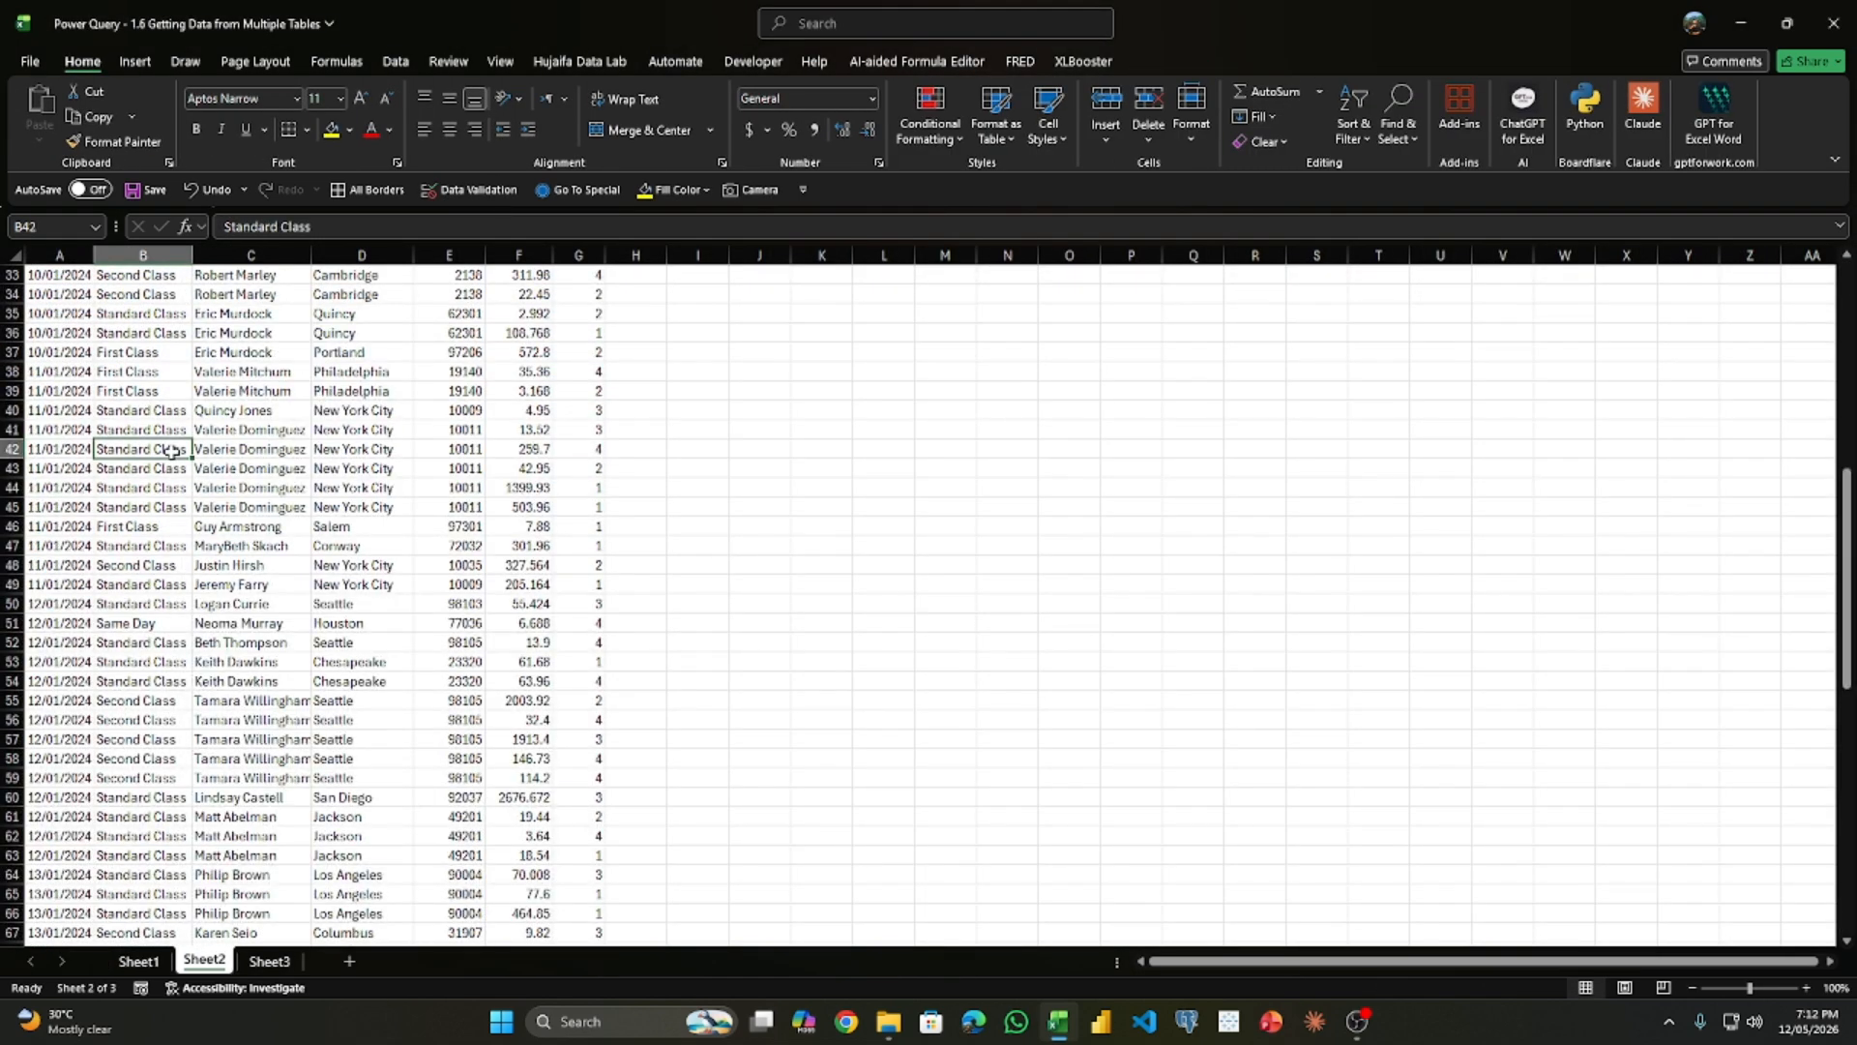
pyautogui.hotkey('ctrl', 'a')
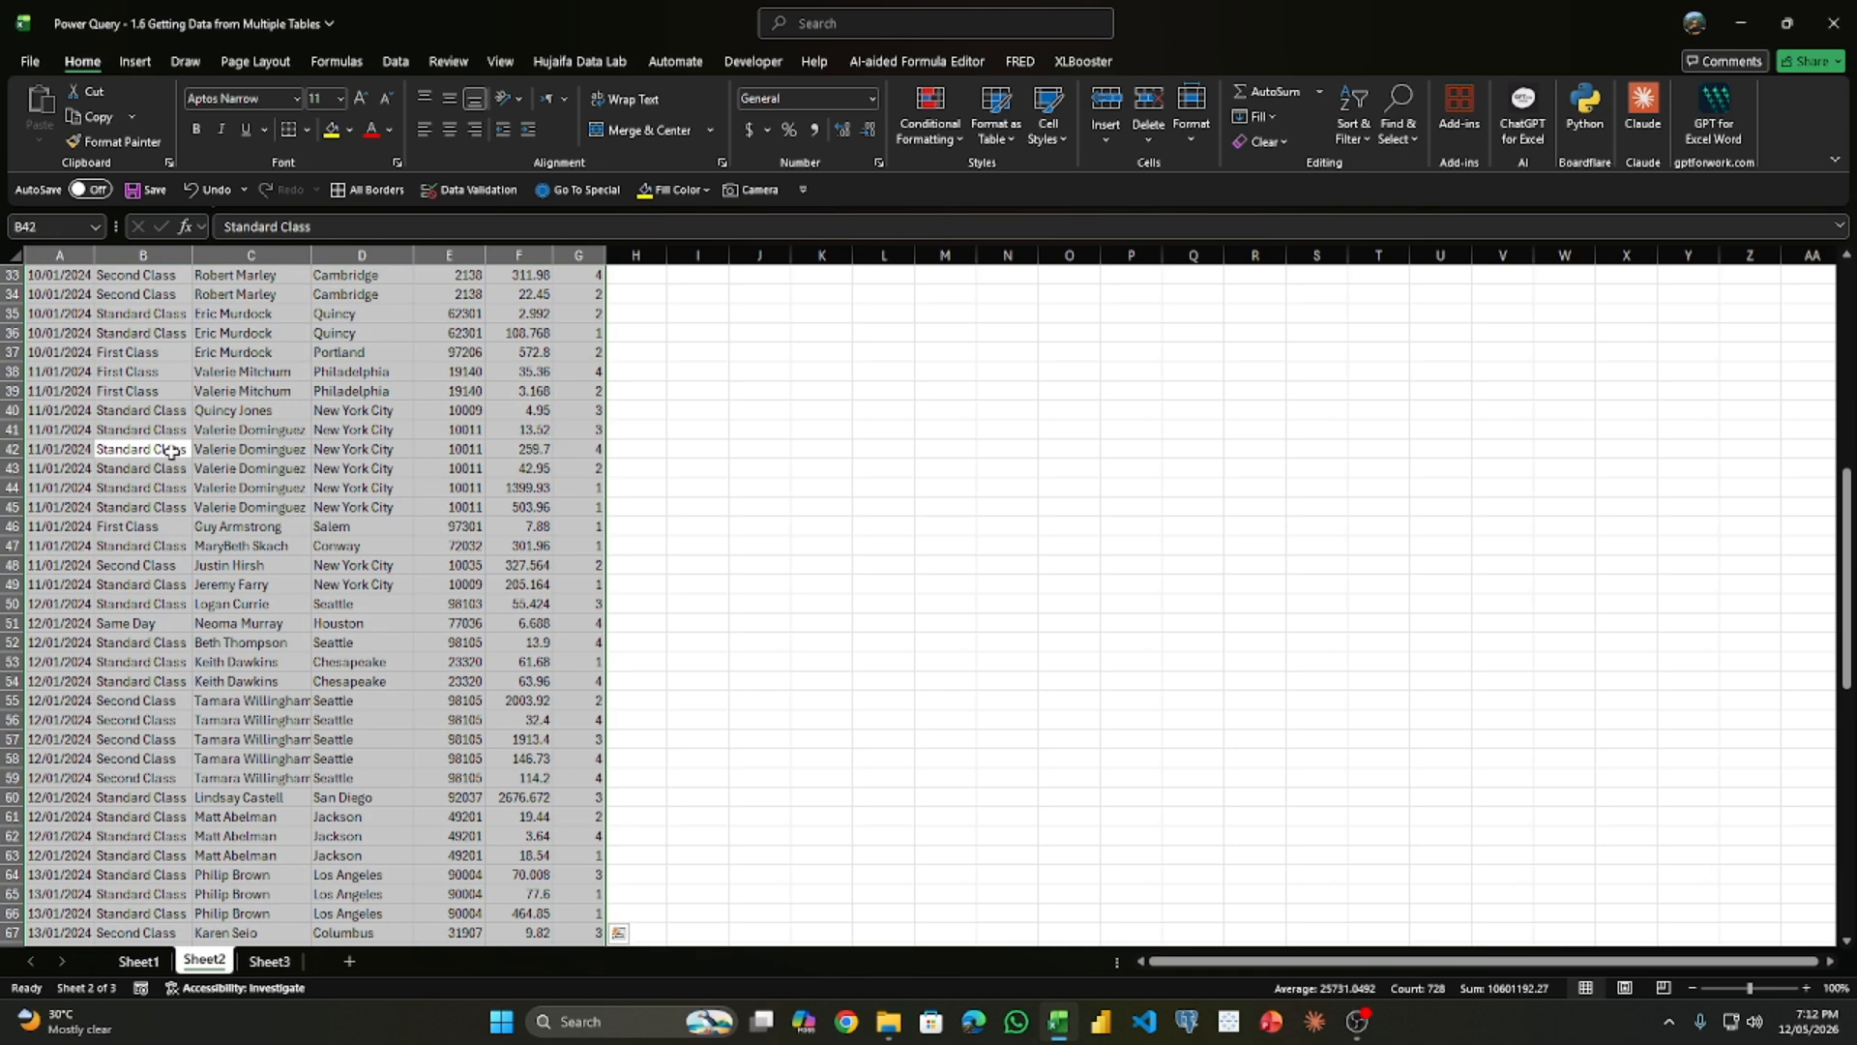
pyautogui.hotkey('ctrl', 't')
pyautogui.press('Return')
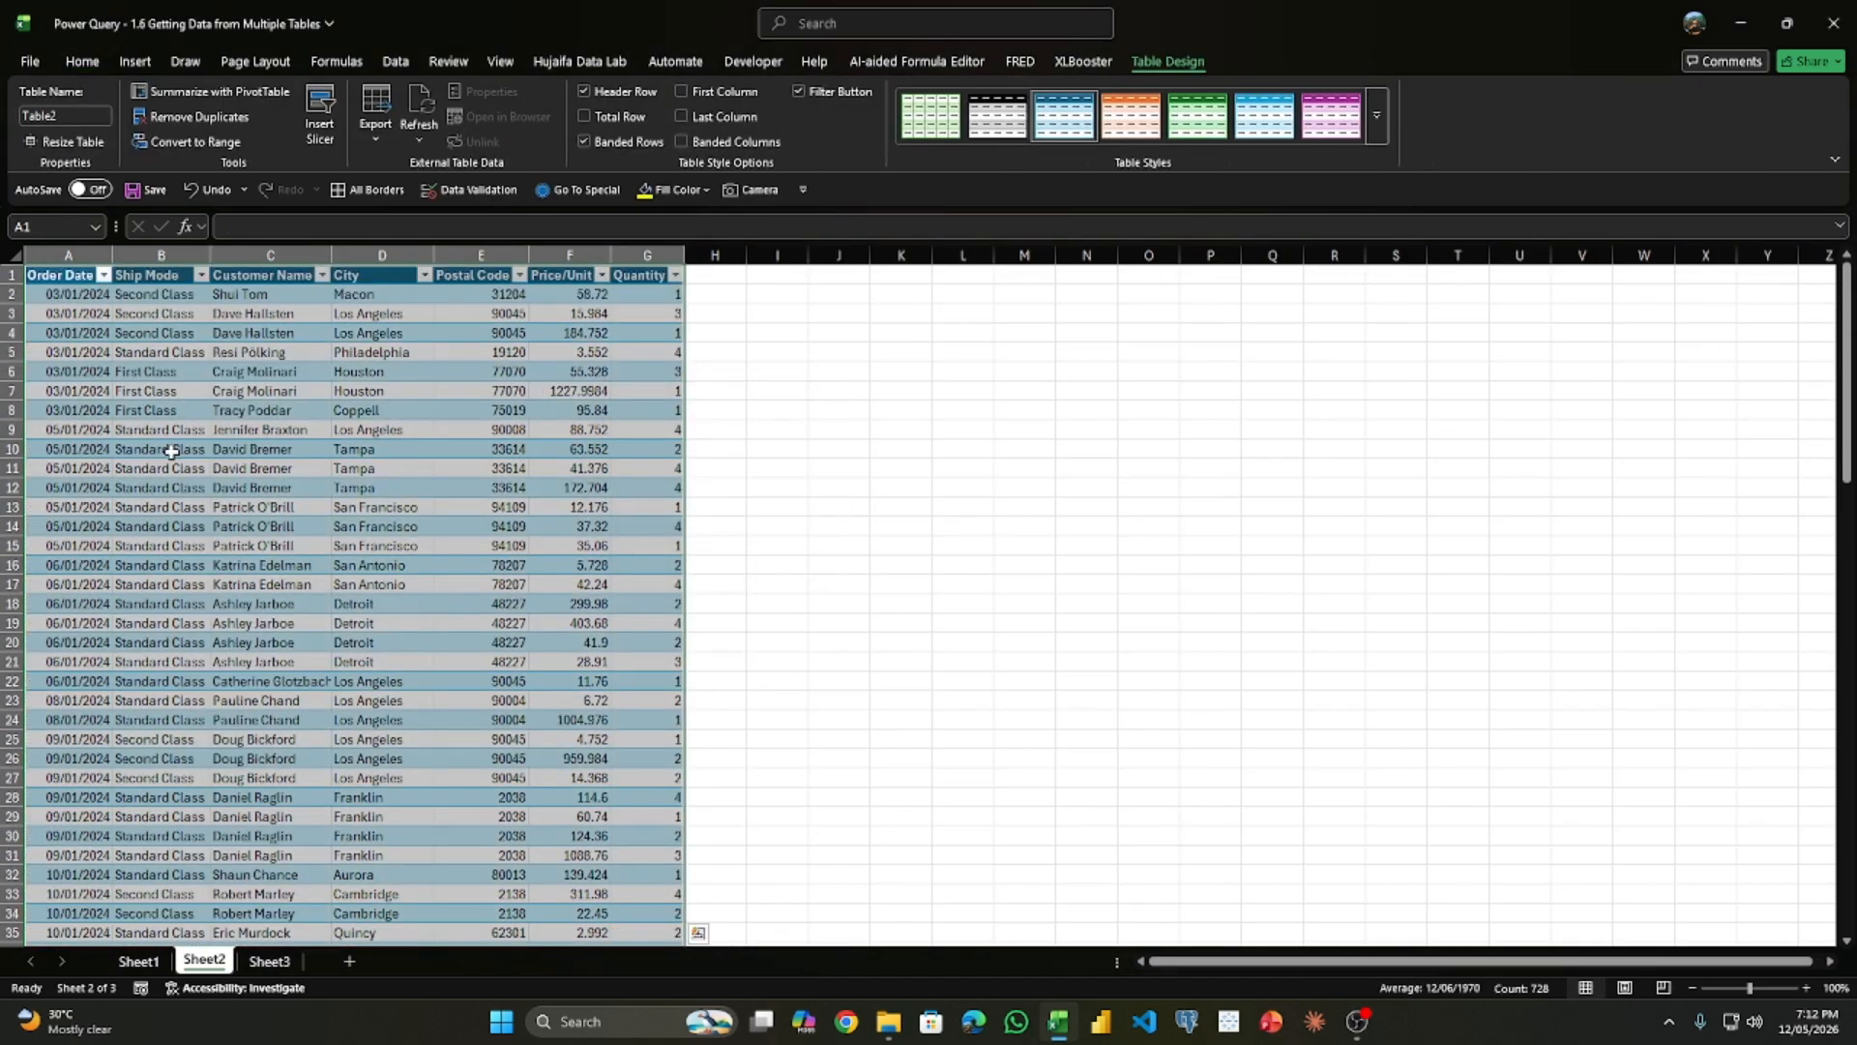
# - Convert the data range on Sheet3 into a table with headers
pyautogui.hotkey('ctrl', 'pagedown')
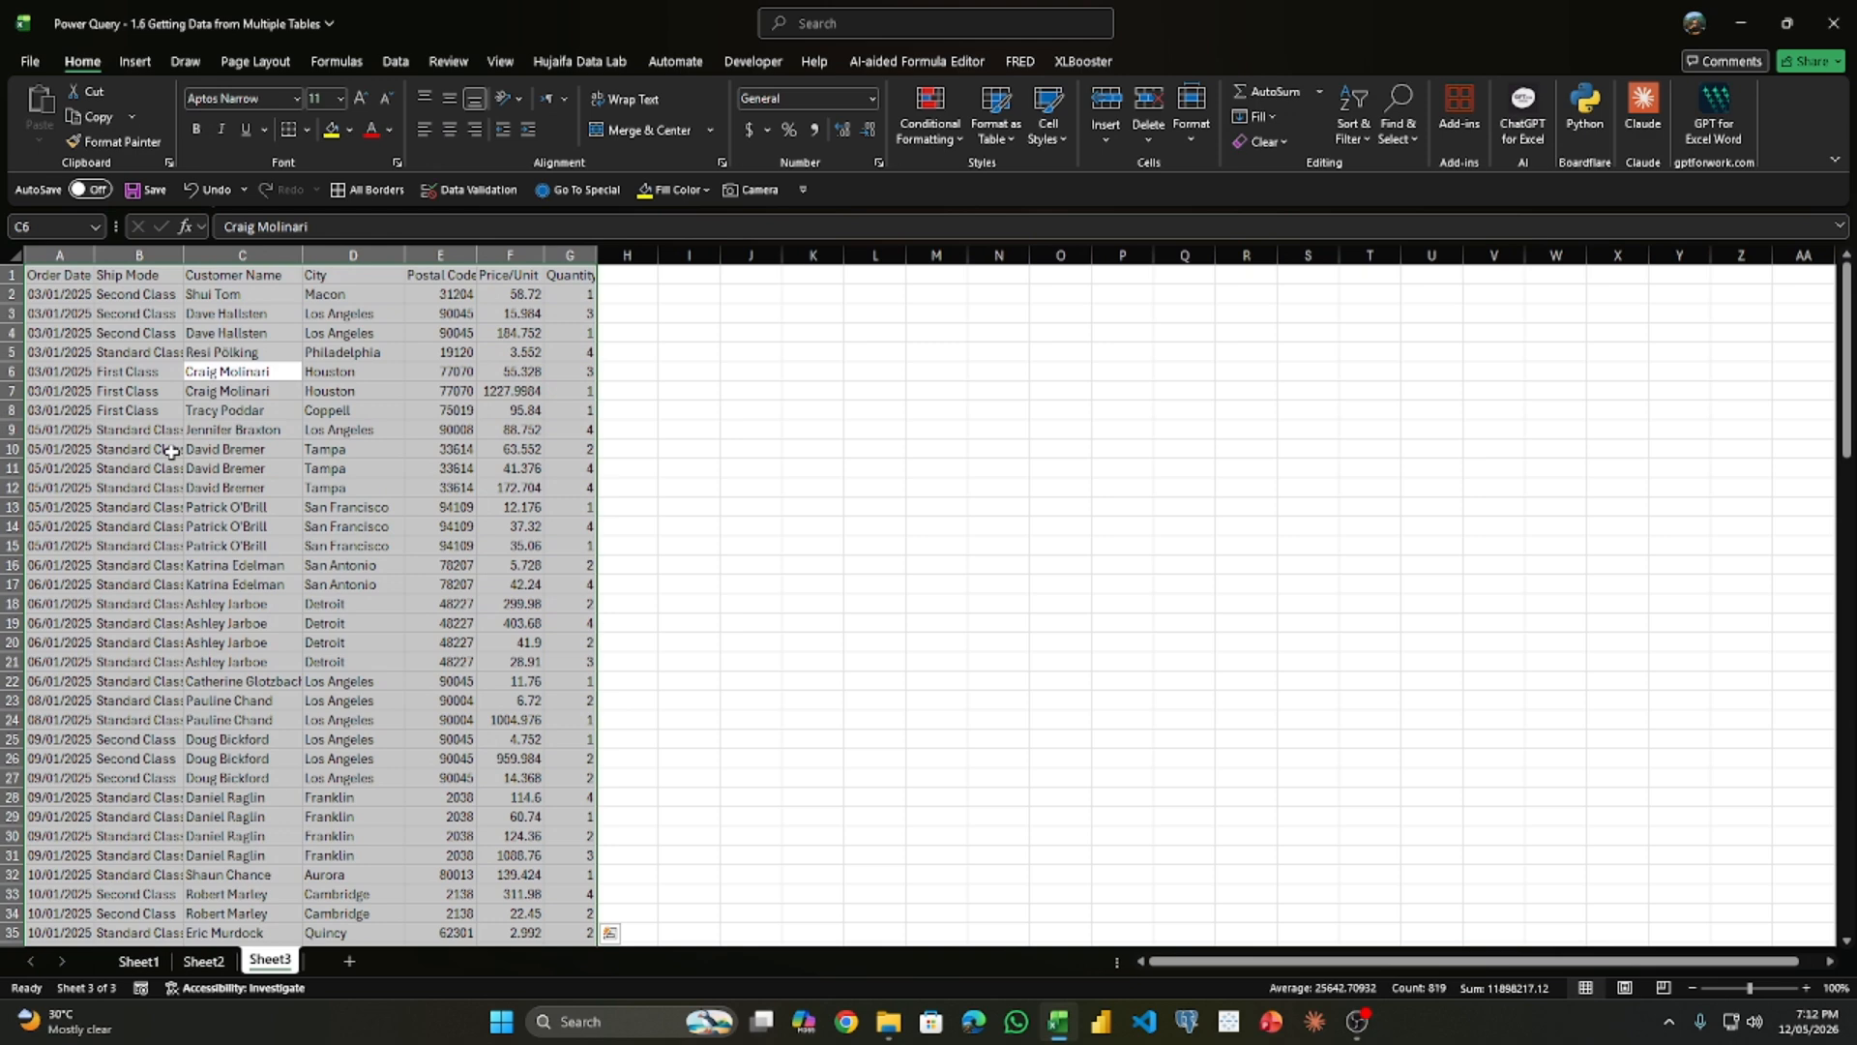
pyautogui.hotkey('ctrl', 't')
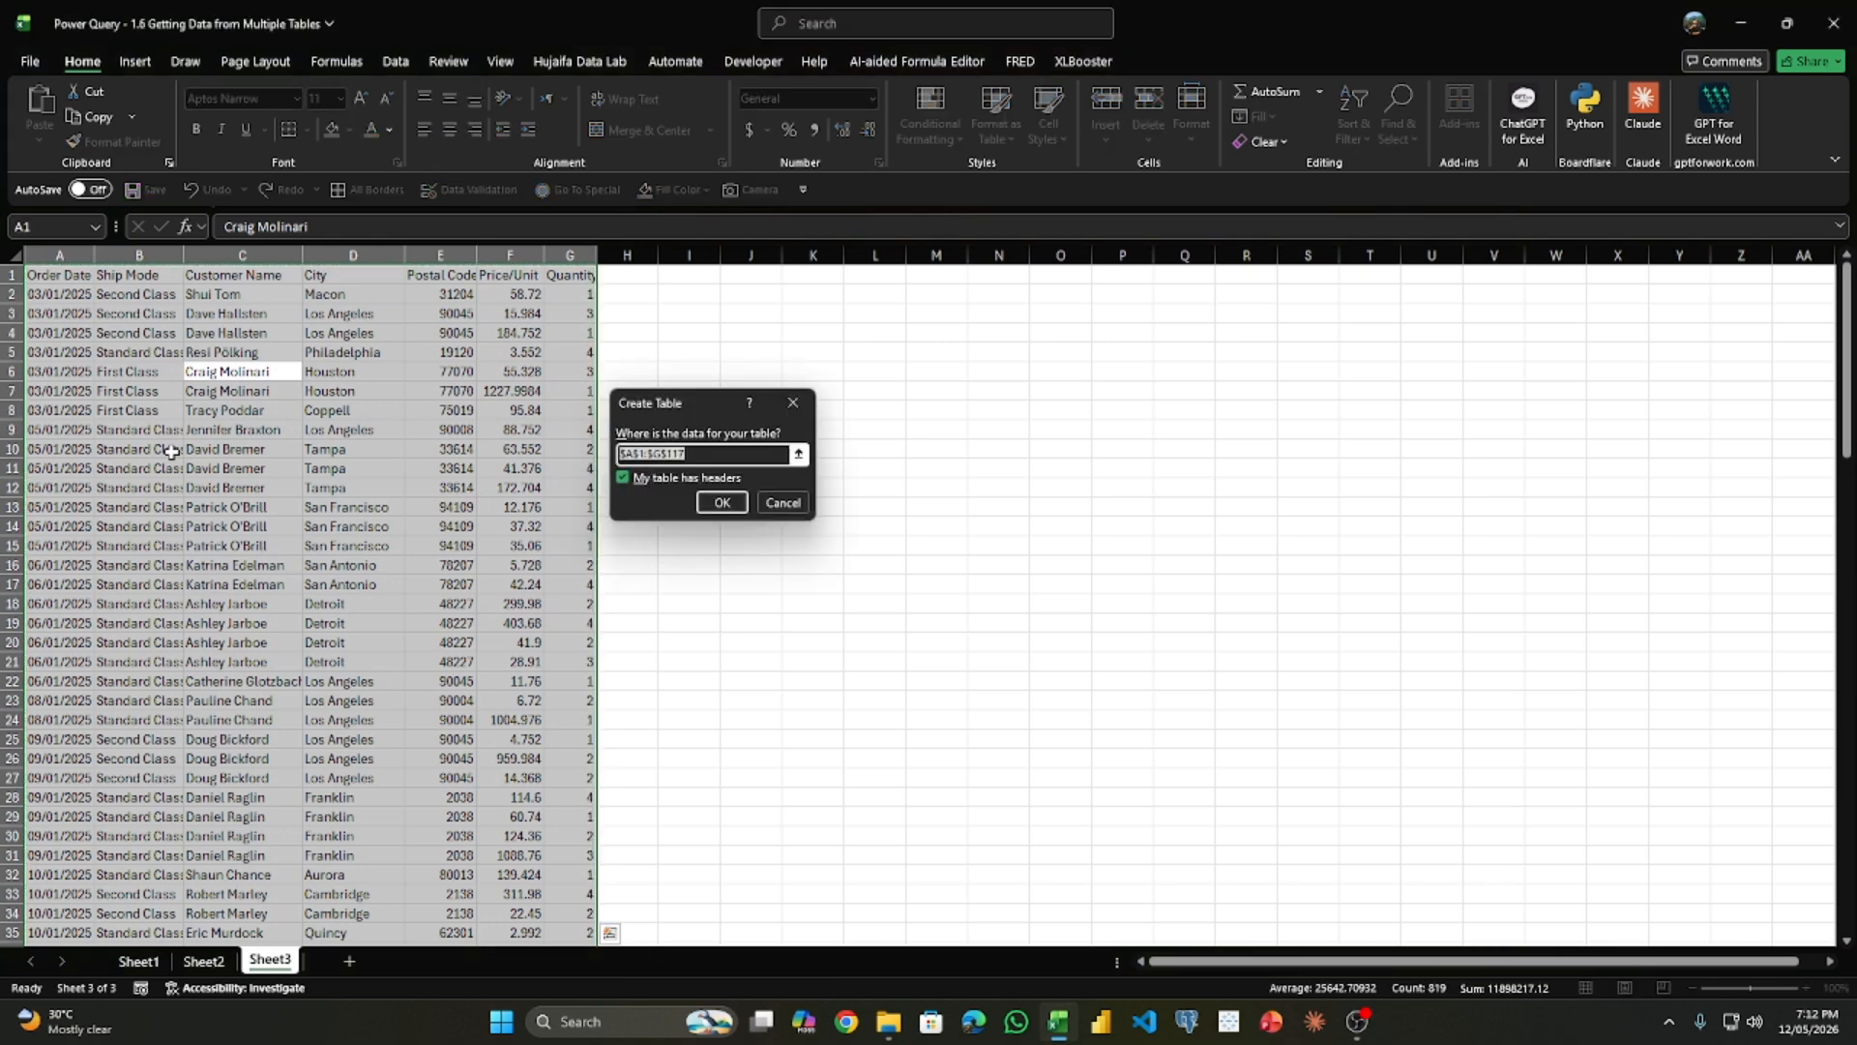
pyautogui.press('Return')
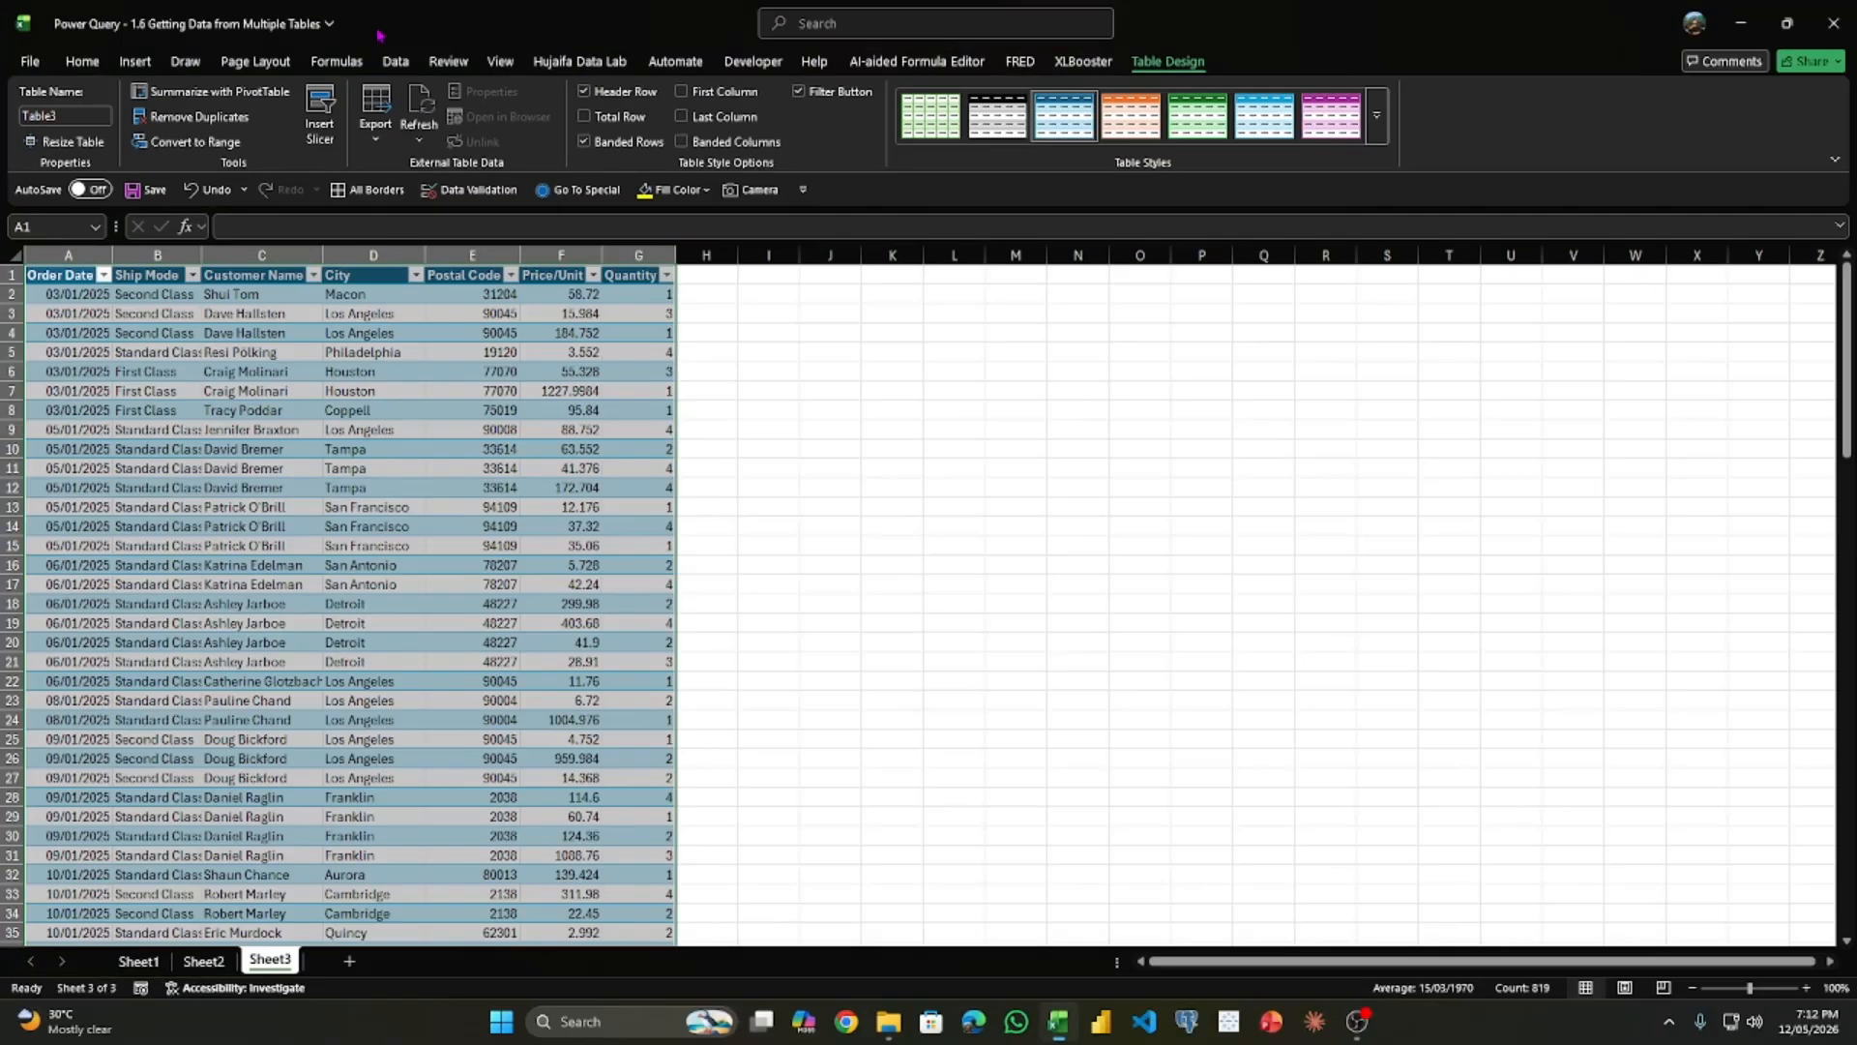
# - Launch the Power Query Editor from the workbook without importing any data
pyautogui.click(398, 60)
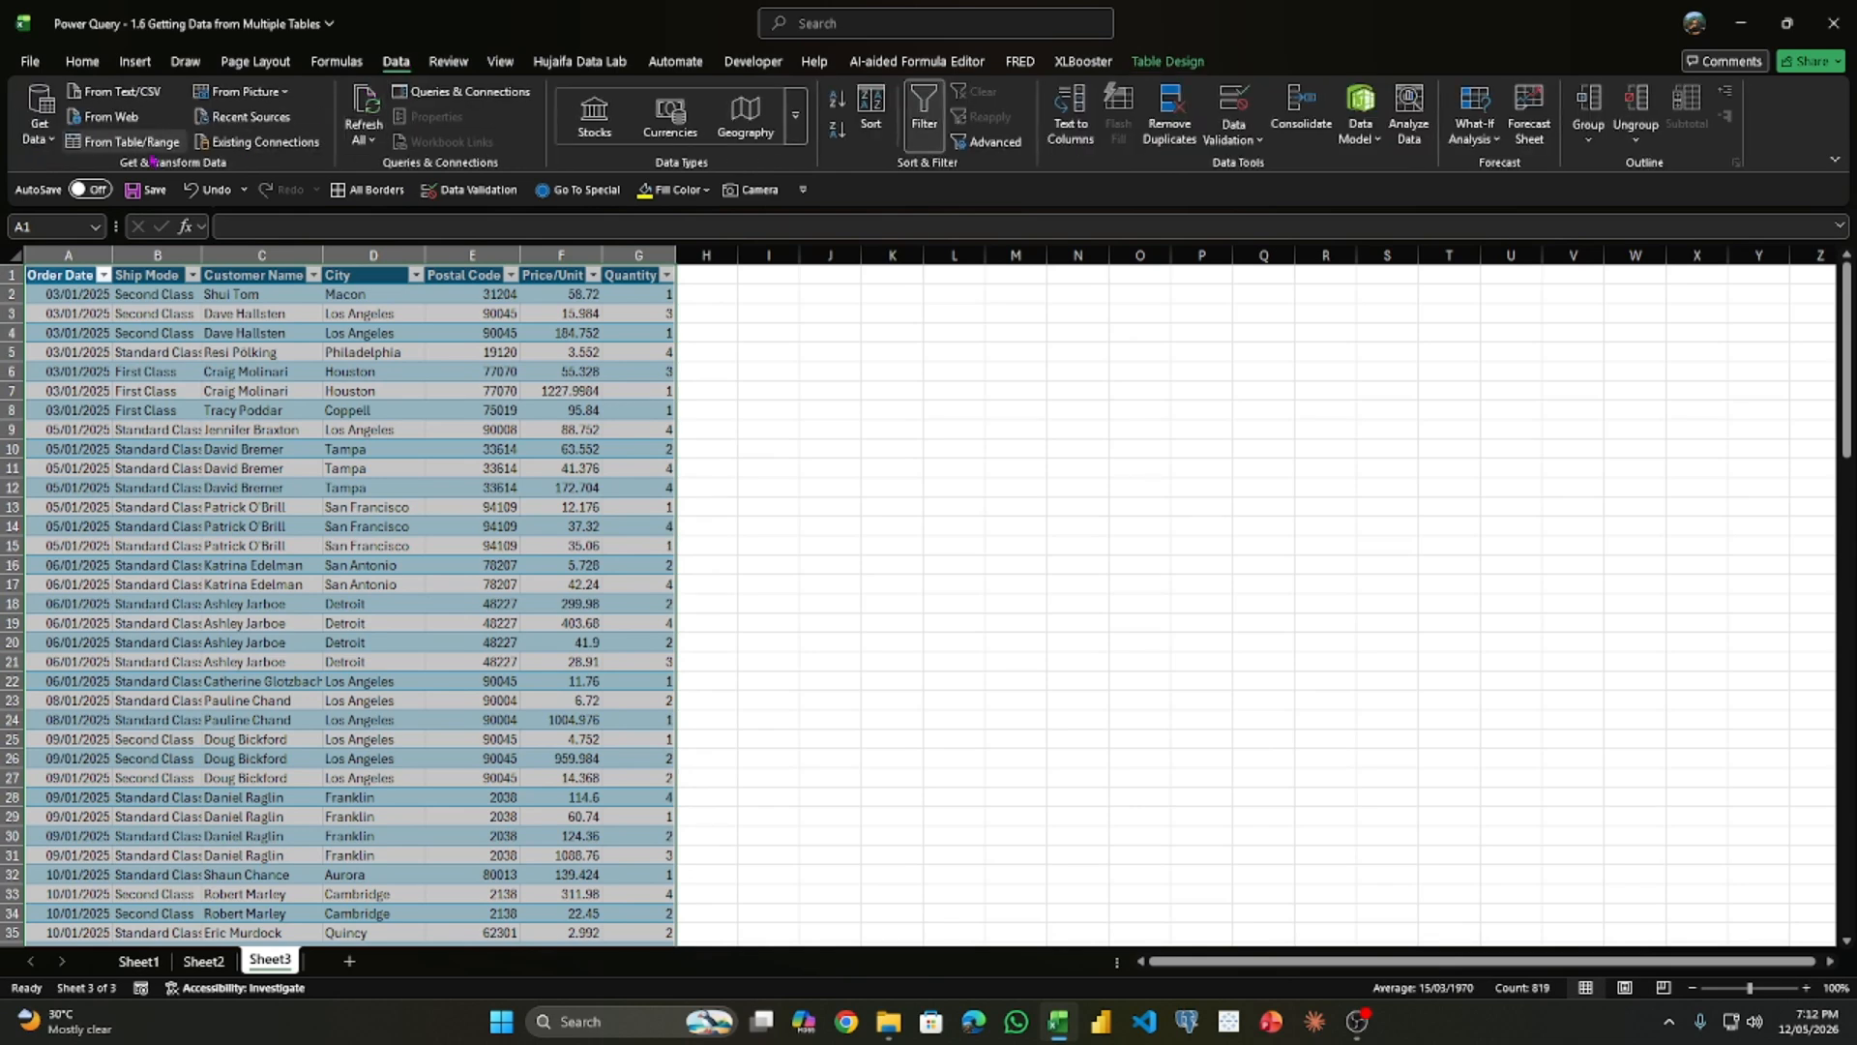
pyautogui.click(43, 140)
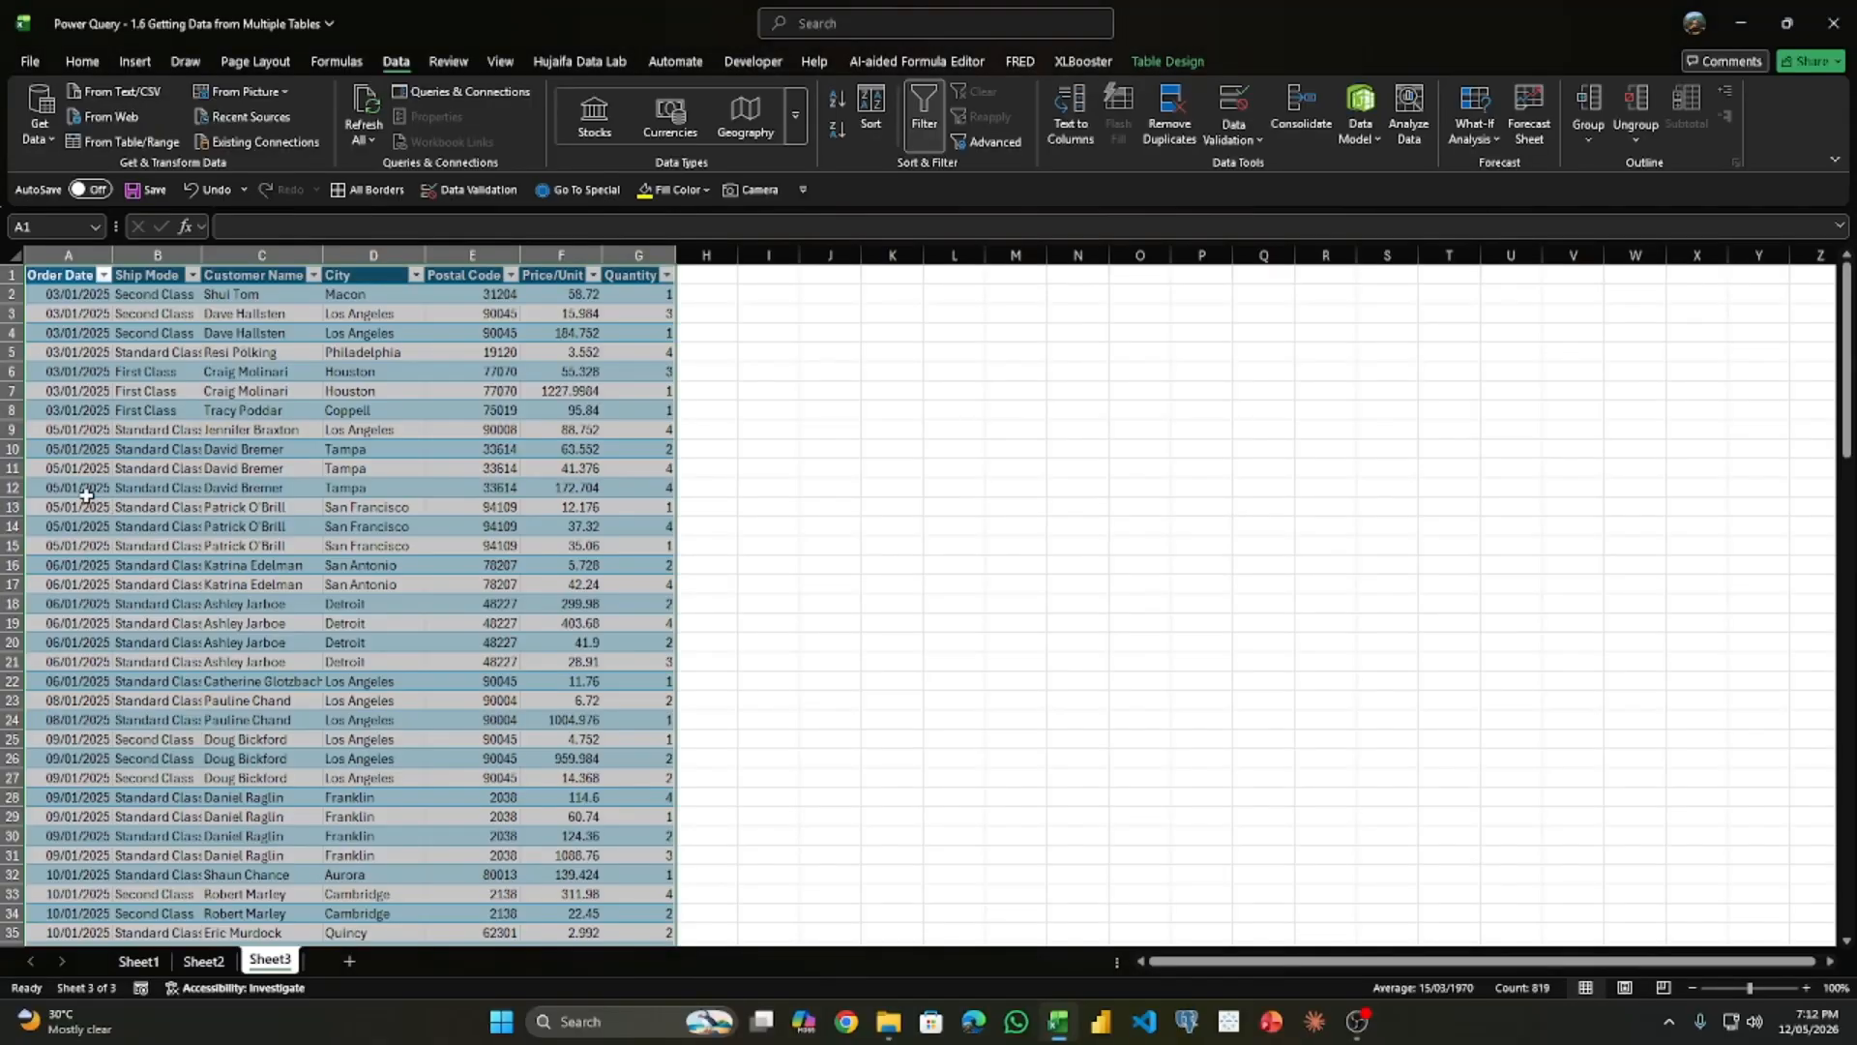
pyautogui.click(39, 121)
pyautogui.click(102, 494)
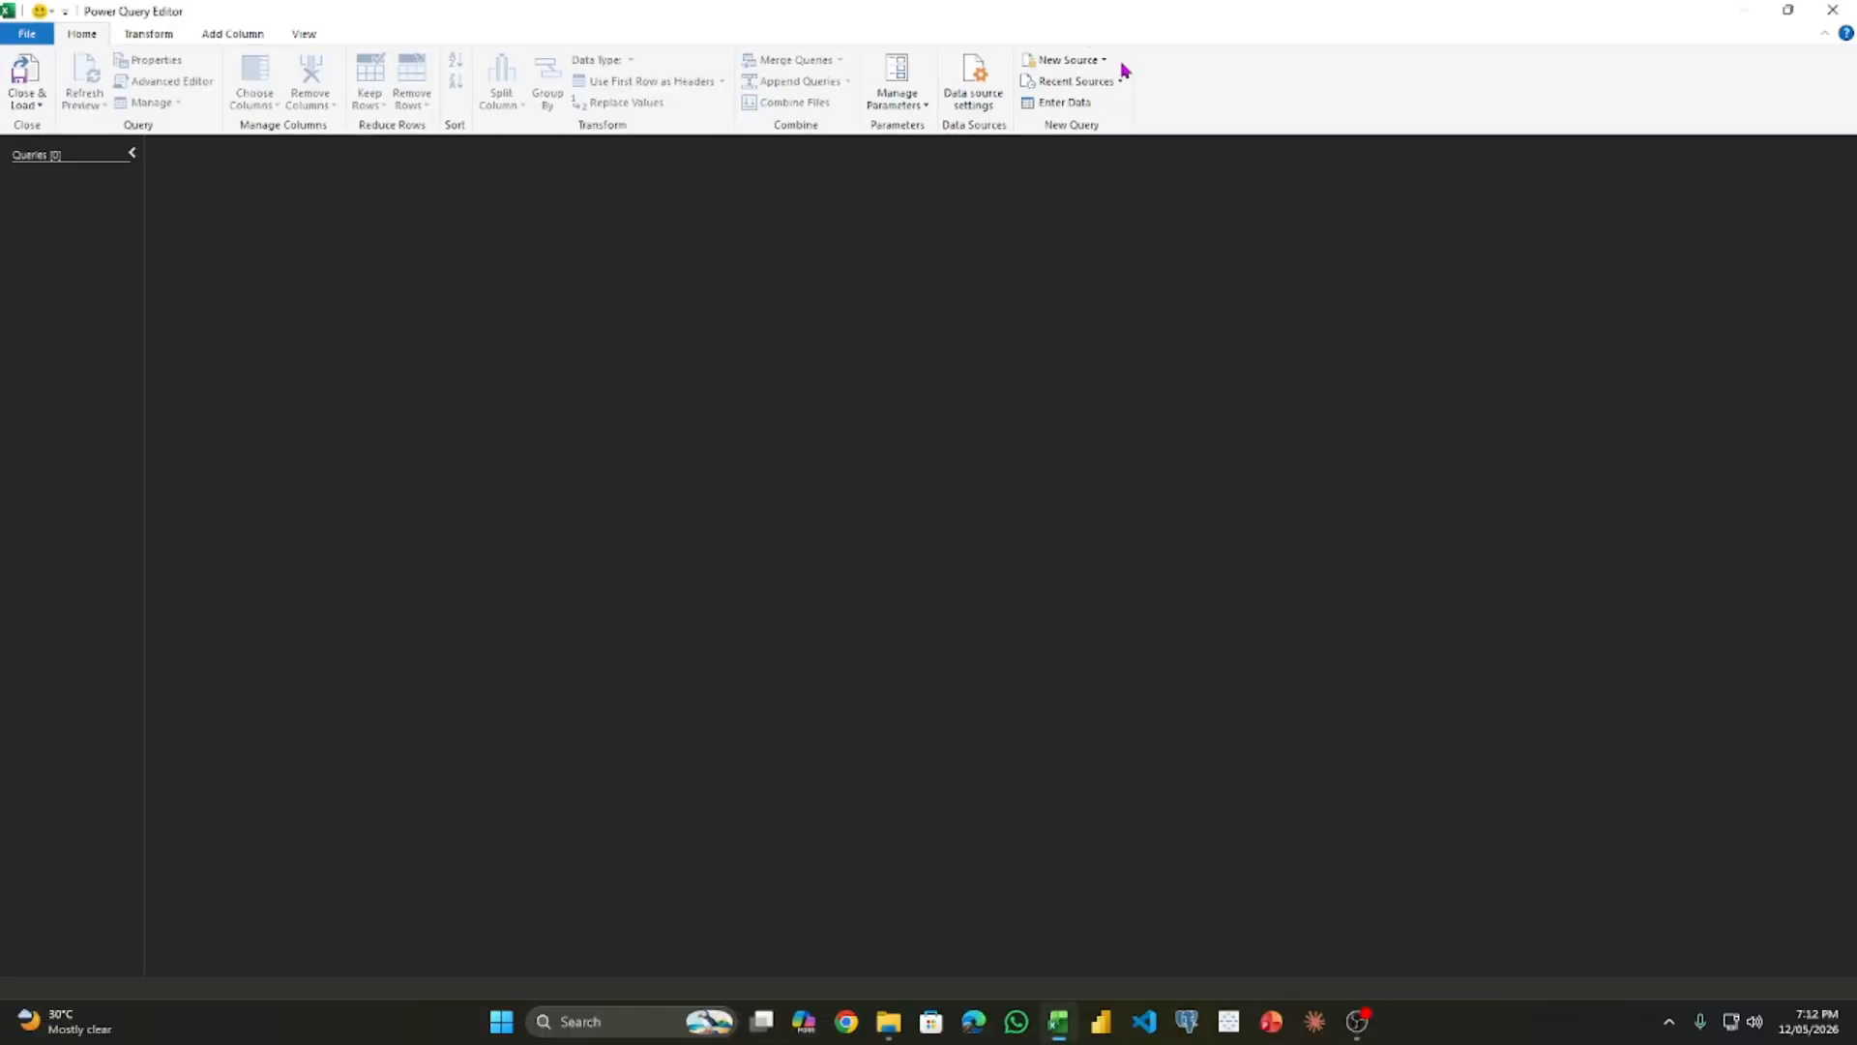
# - Create a blank query and enter the source formula =Excel.CurrentWorkbook() to list the workbook's tables
pyautogui.click(1108, 62)
pyautogui.moveTo(1122, 128)
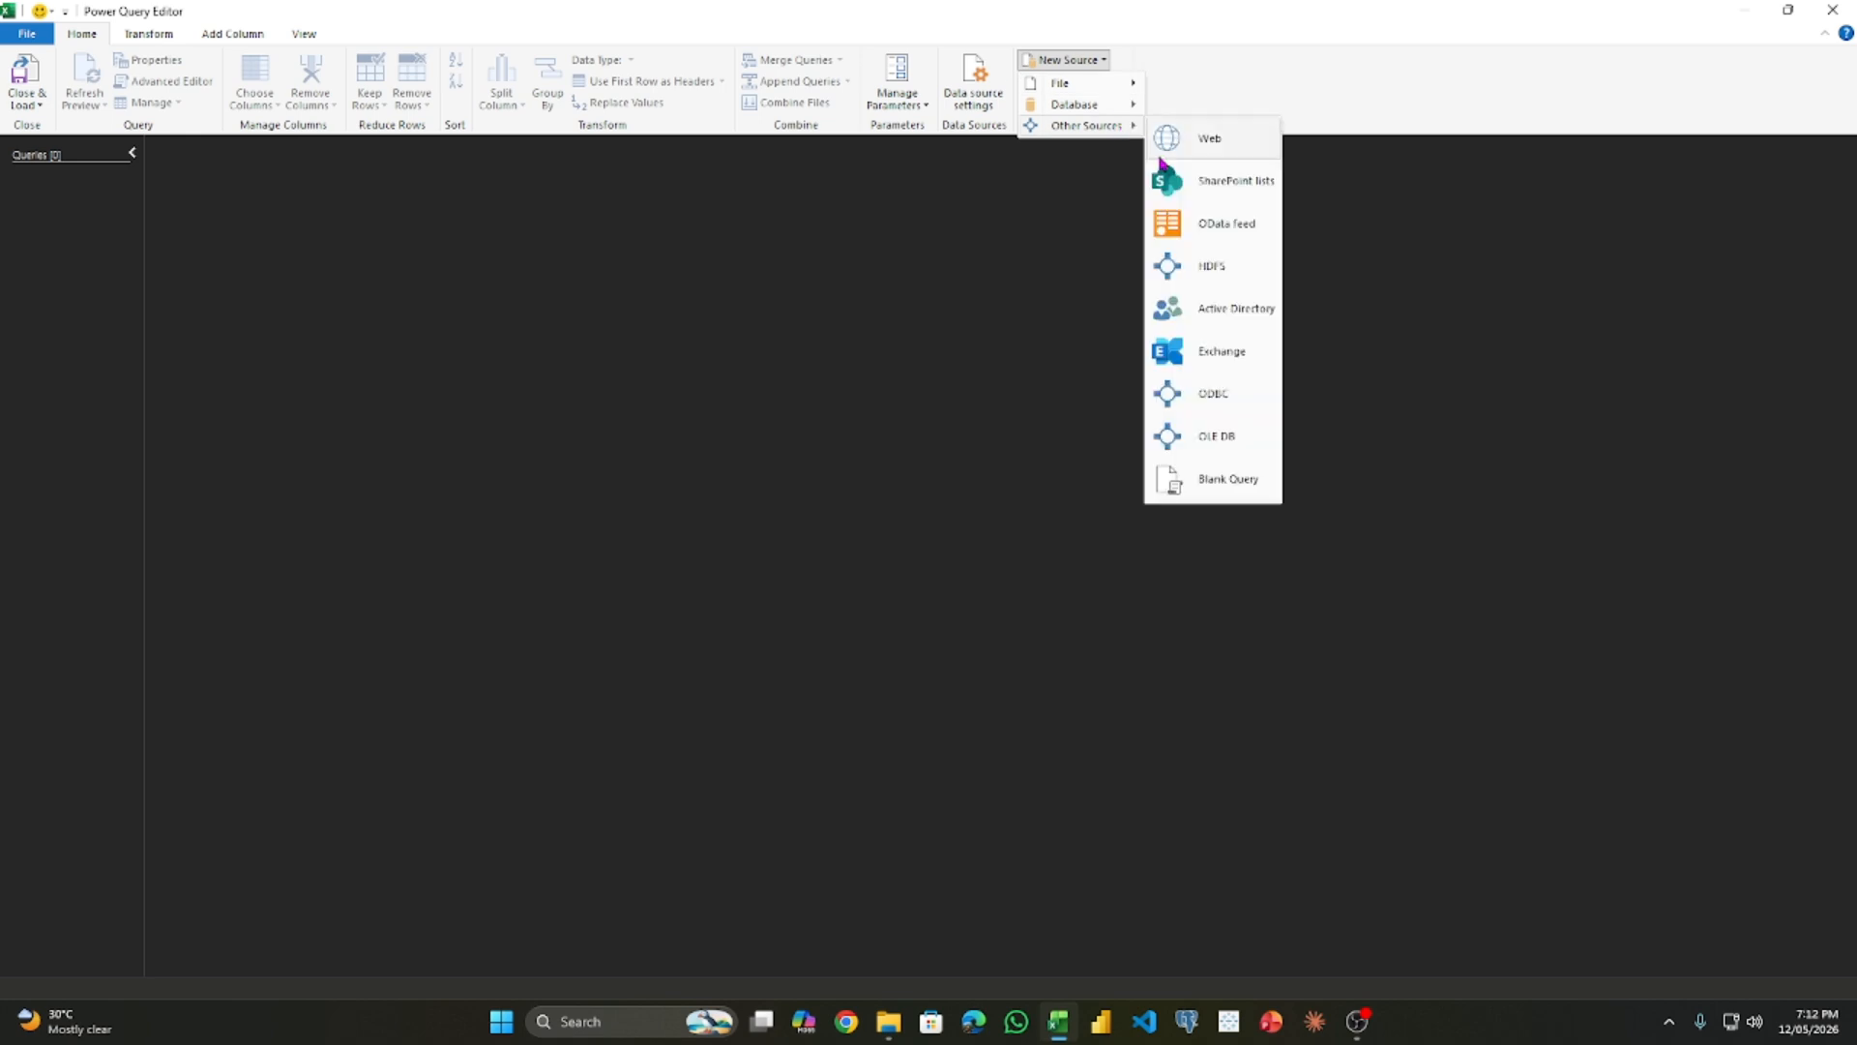
pyautogui.click(1216, 480)
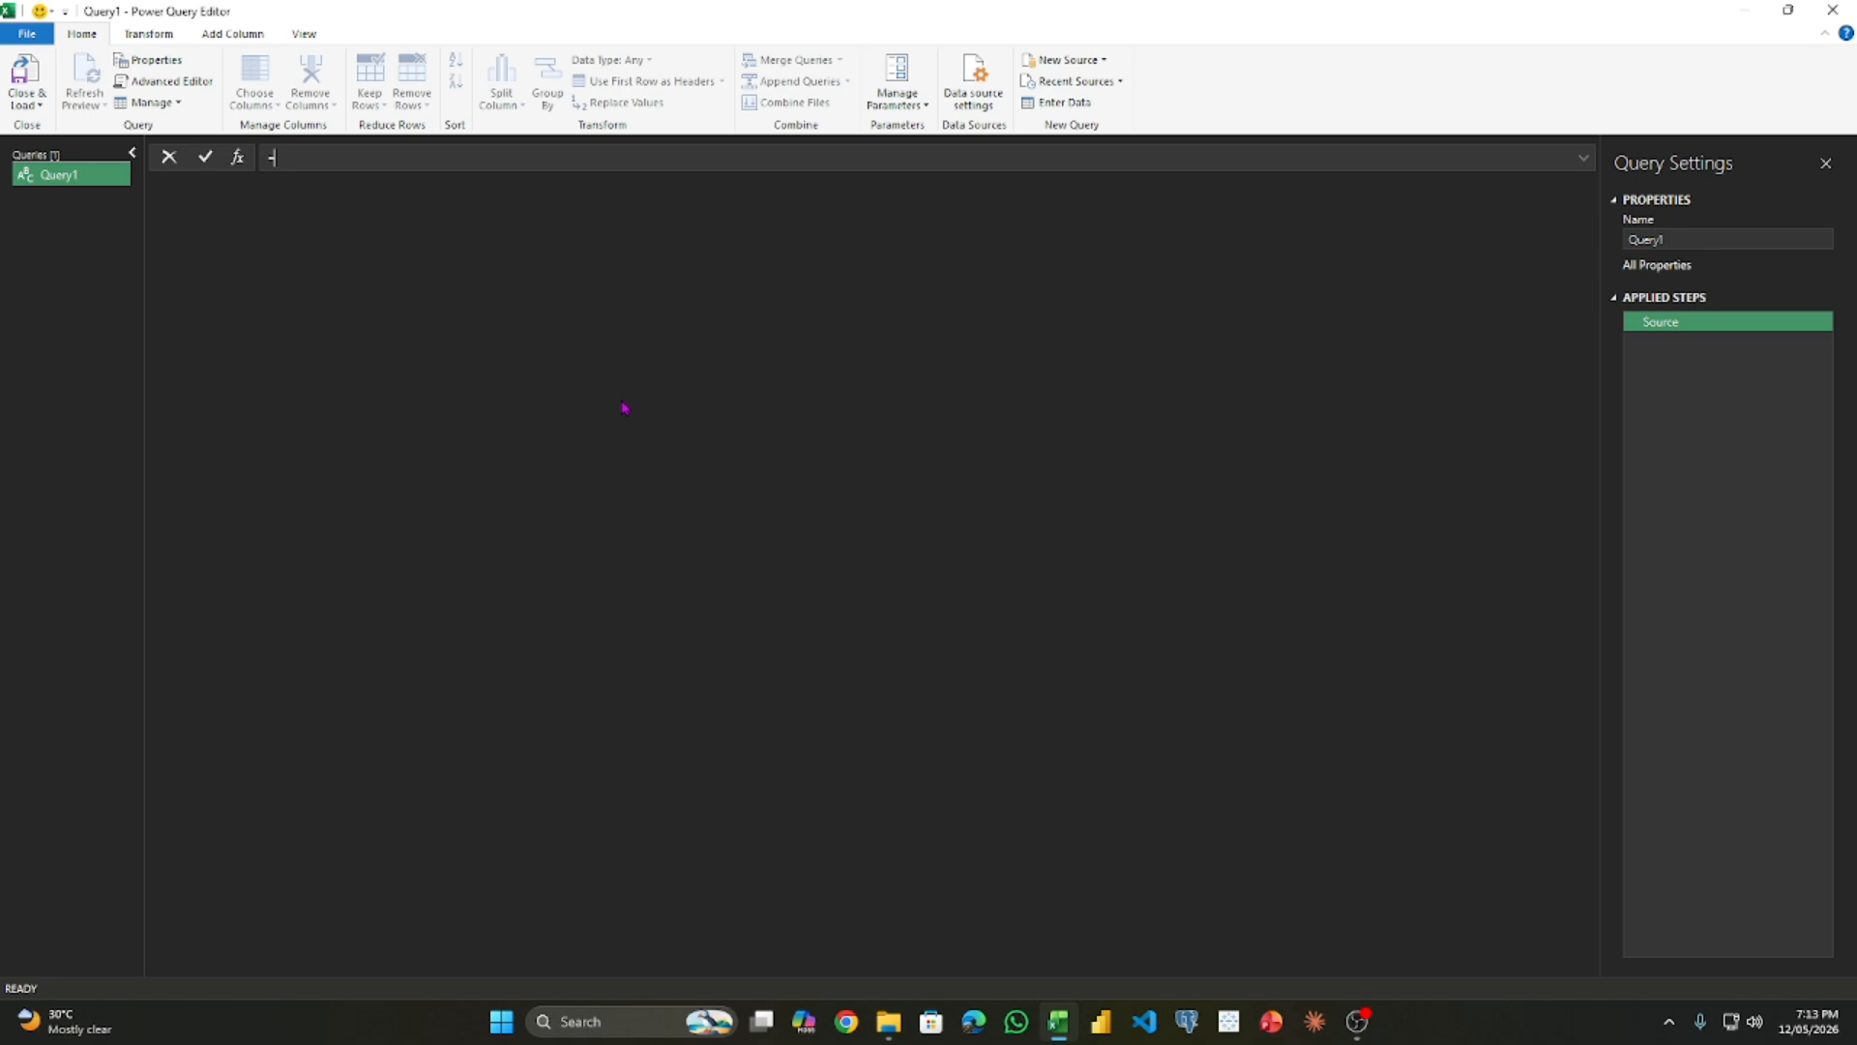
pyautogui.write('Excel.CurrentWorkbook(')
pyautogui.press('Return')
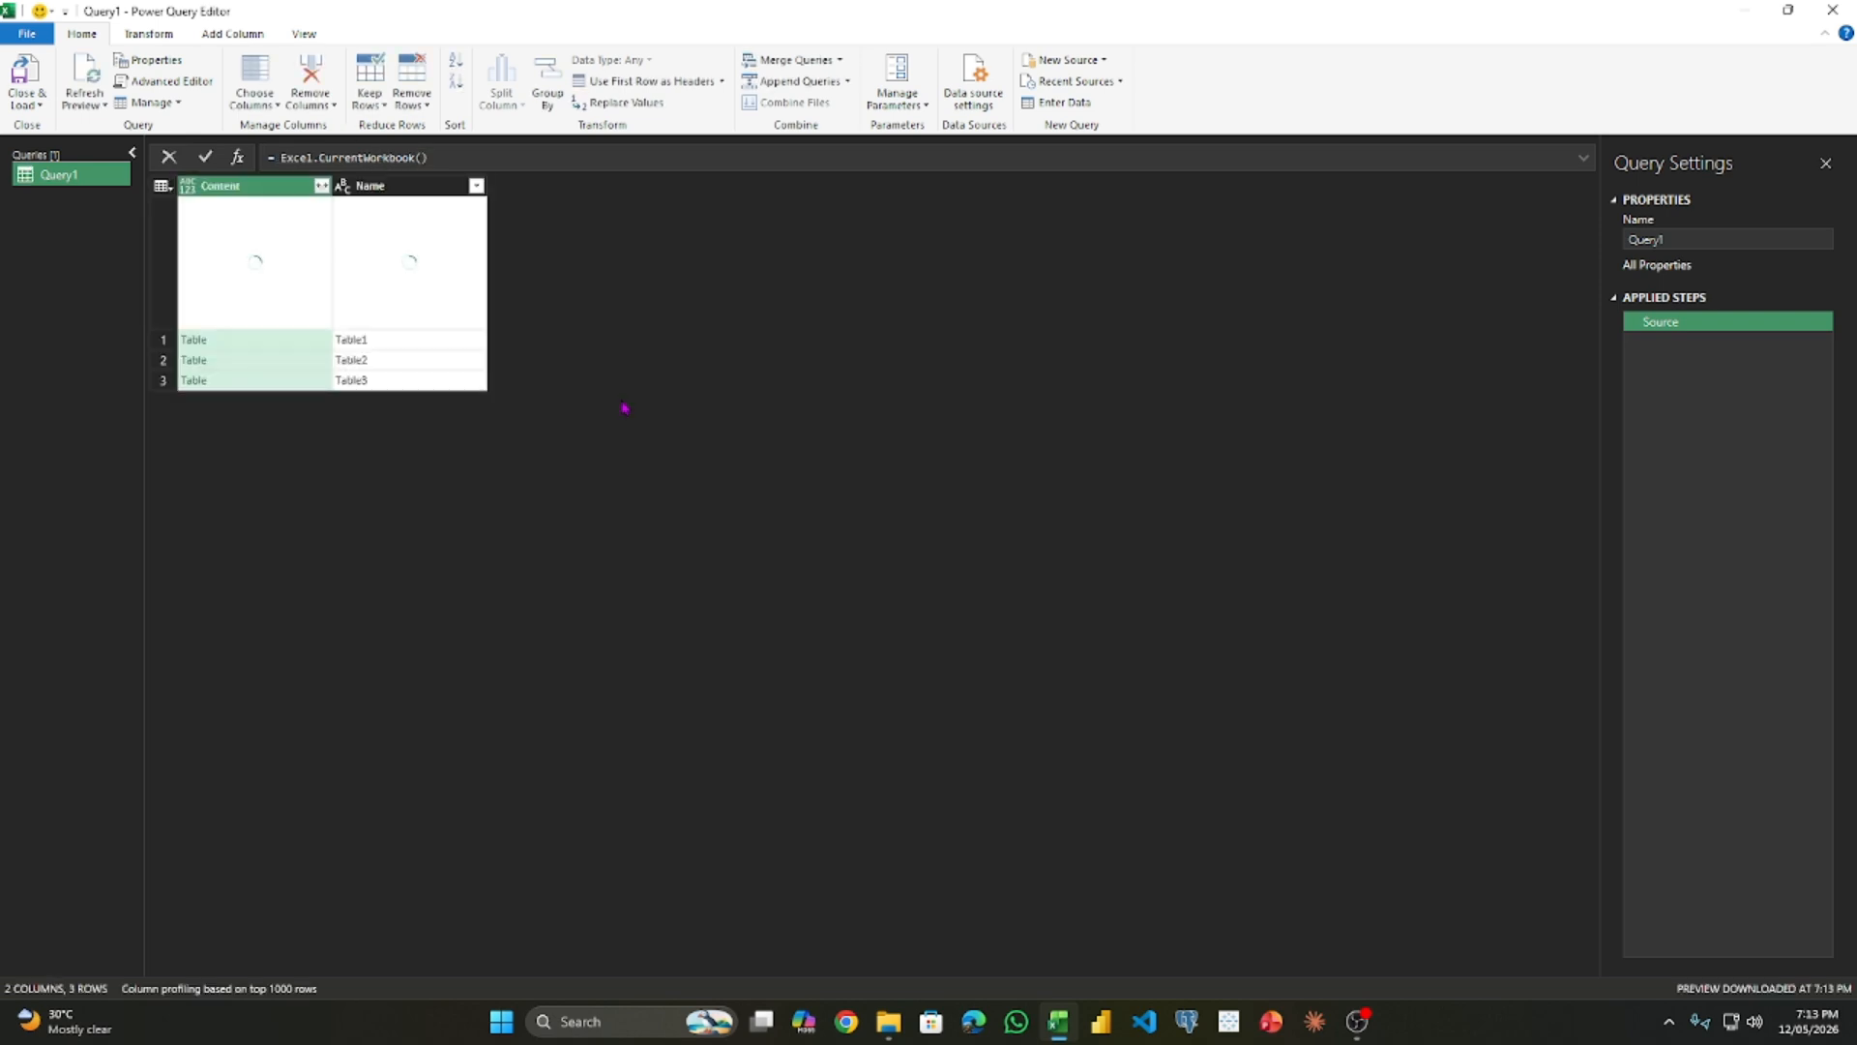
# - Clear the query's source formula and try to re-enter Excel.CurrentWorkbook() using the autocomplete suggestion
pyautogui.moveTo(431, 157); pyautogui.dragTo(255, 157)
pyautogui.press('Delete')
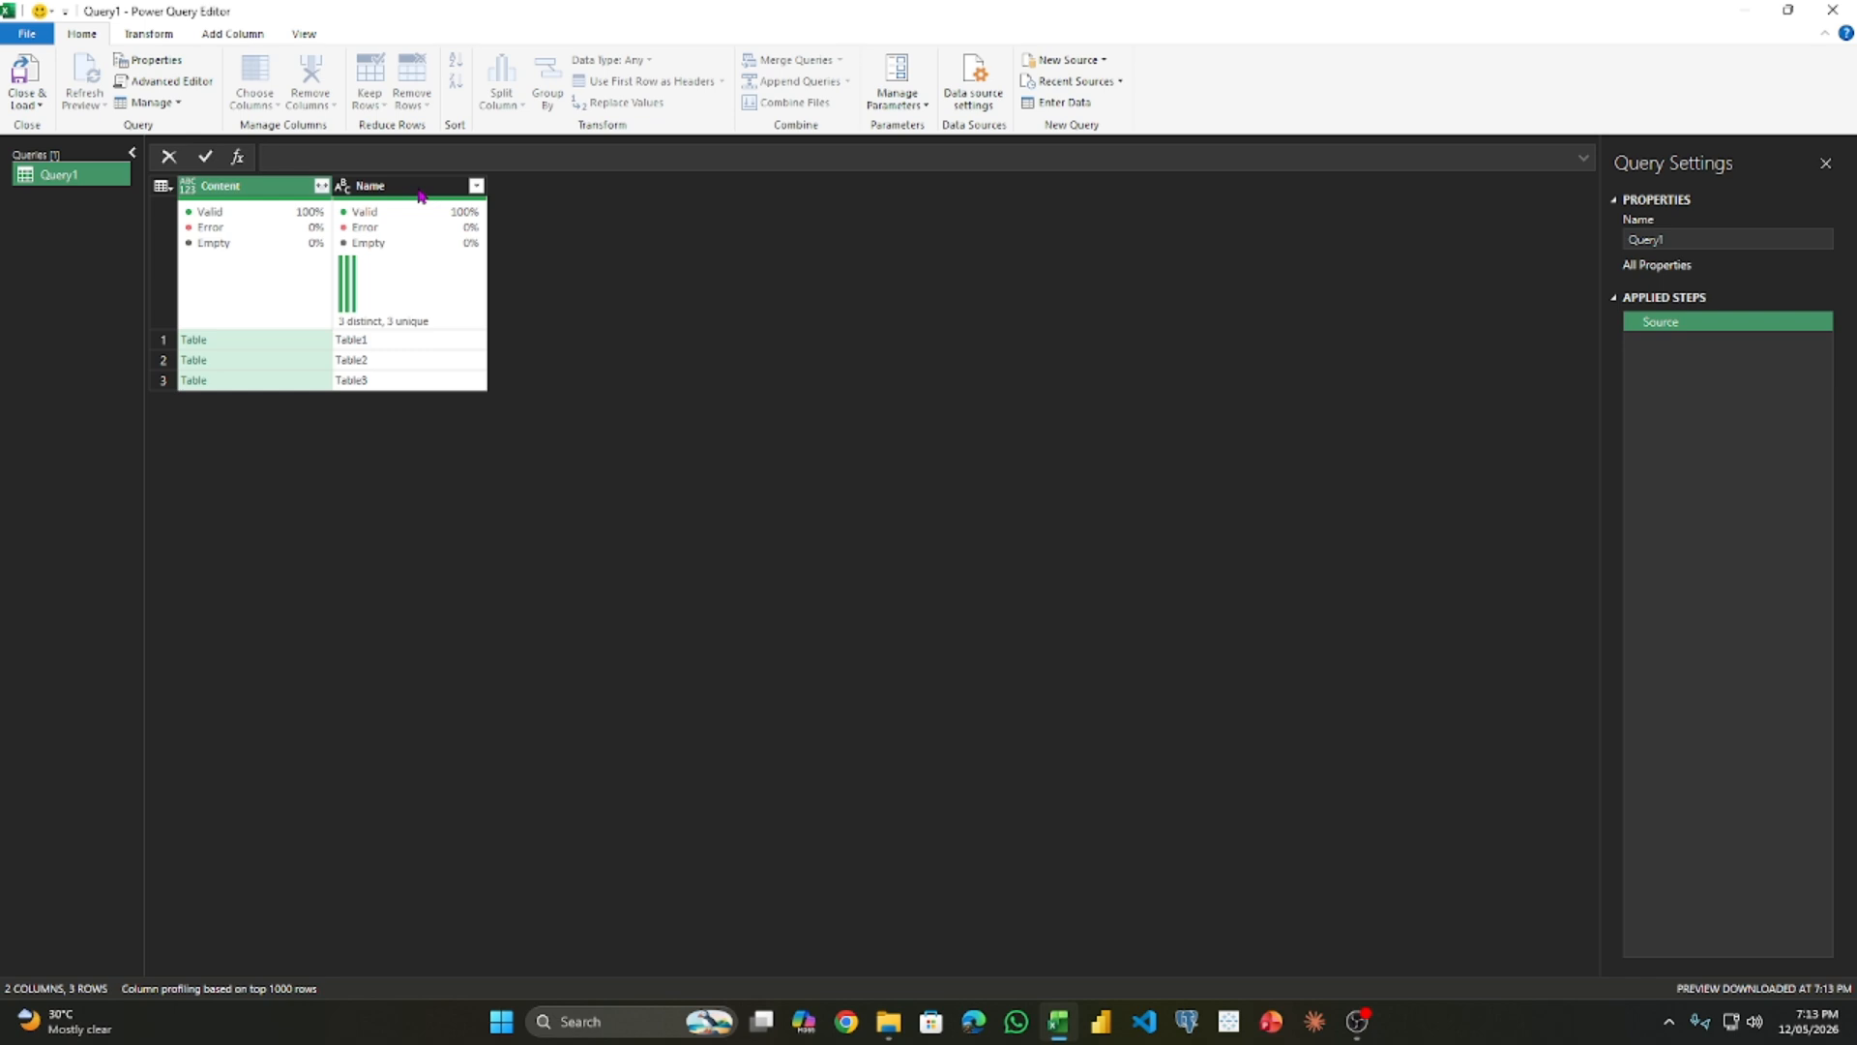
pyautogui.write('=Ex')
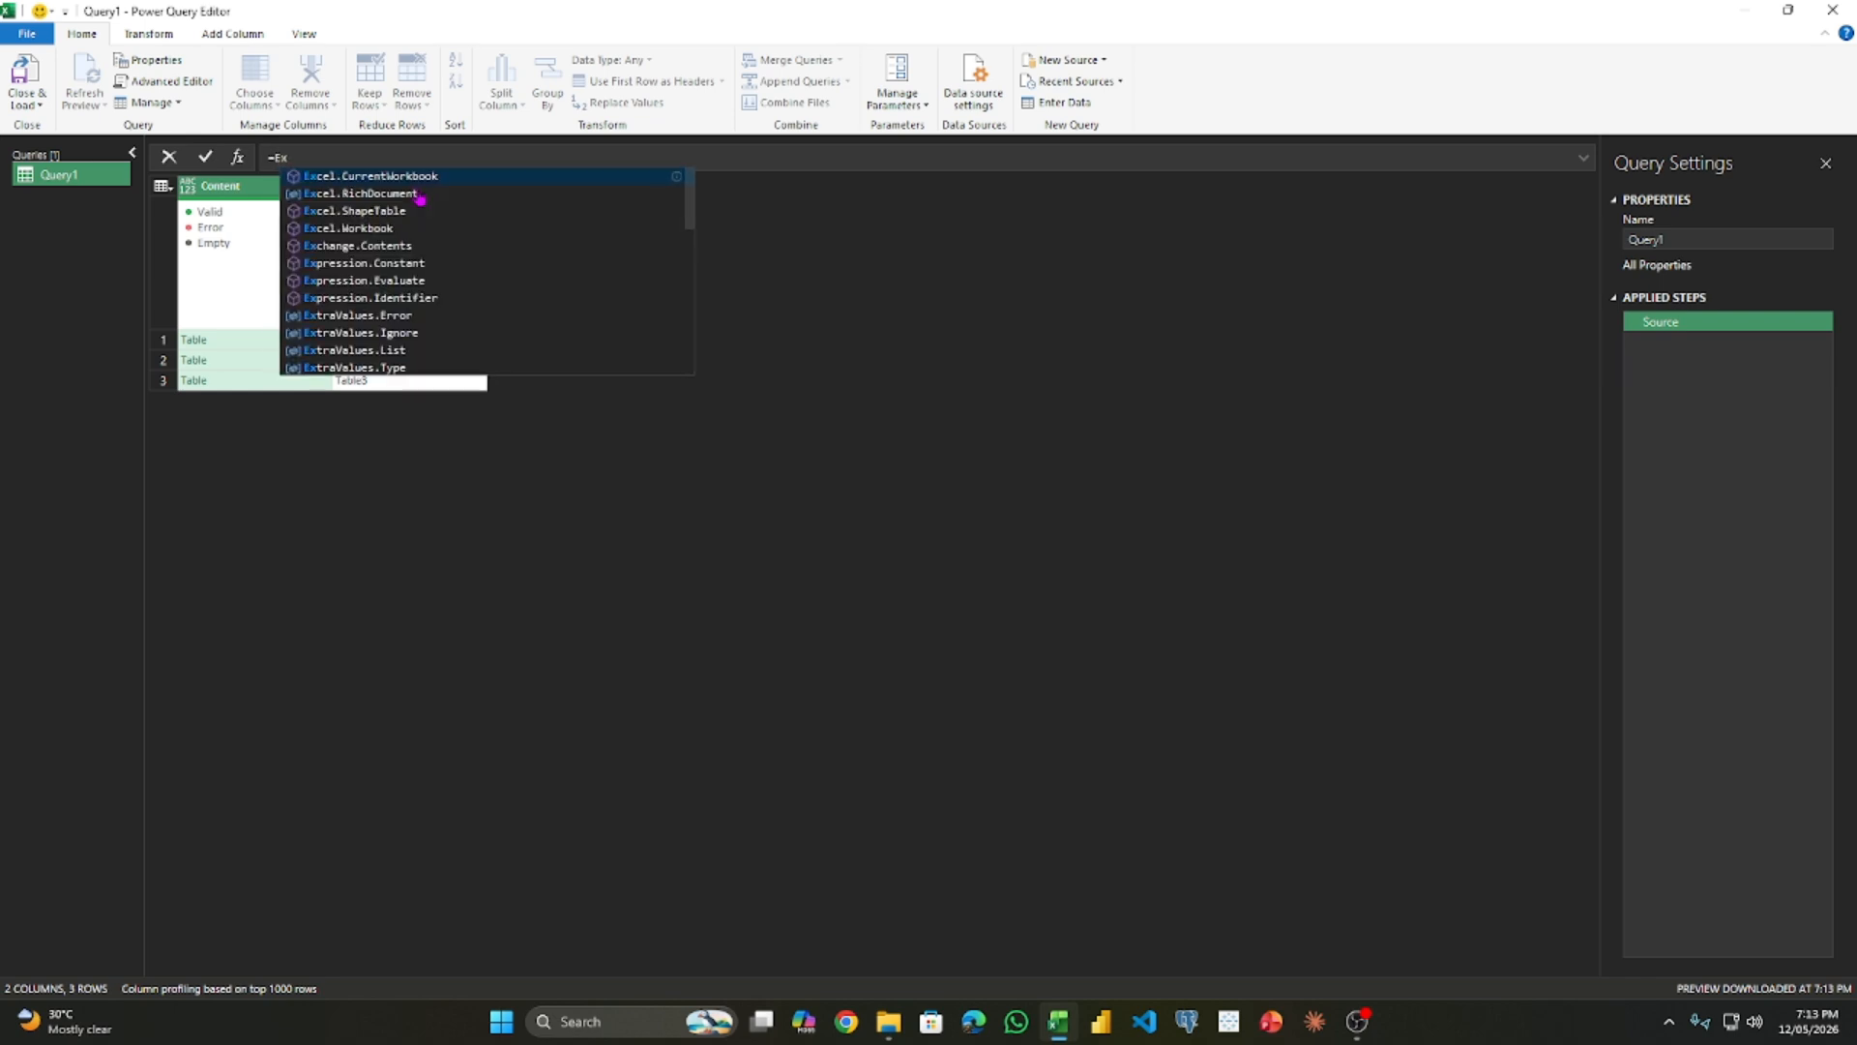
pyautogui.write('ce')
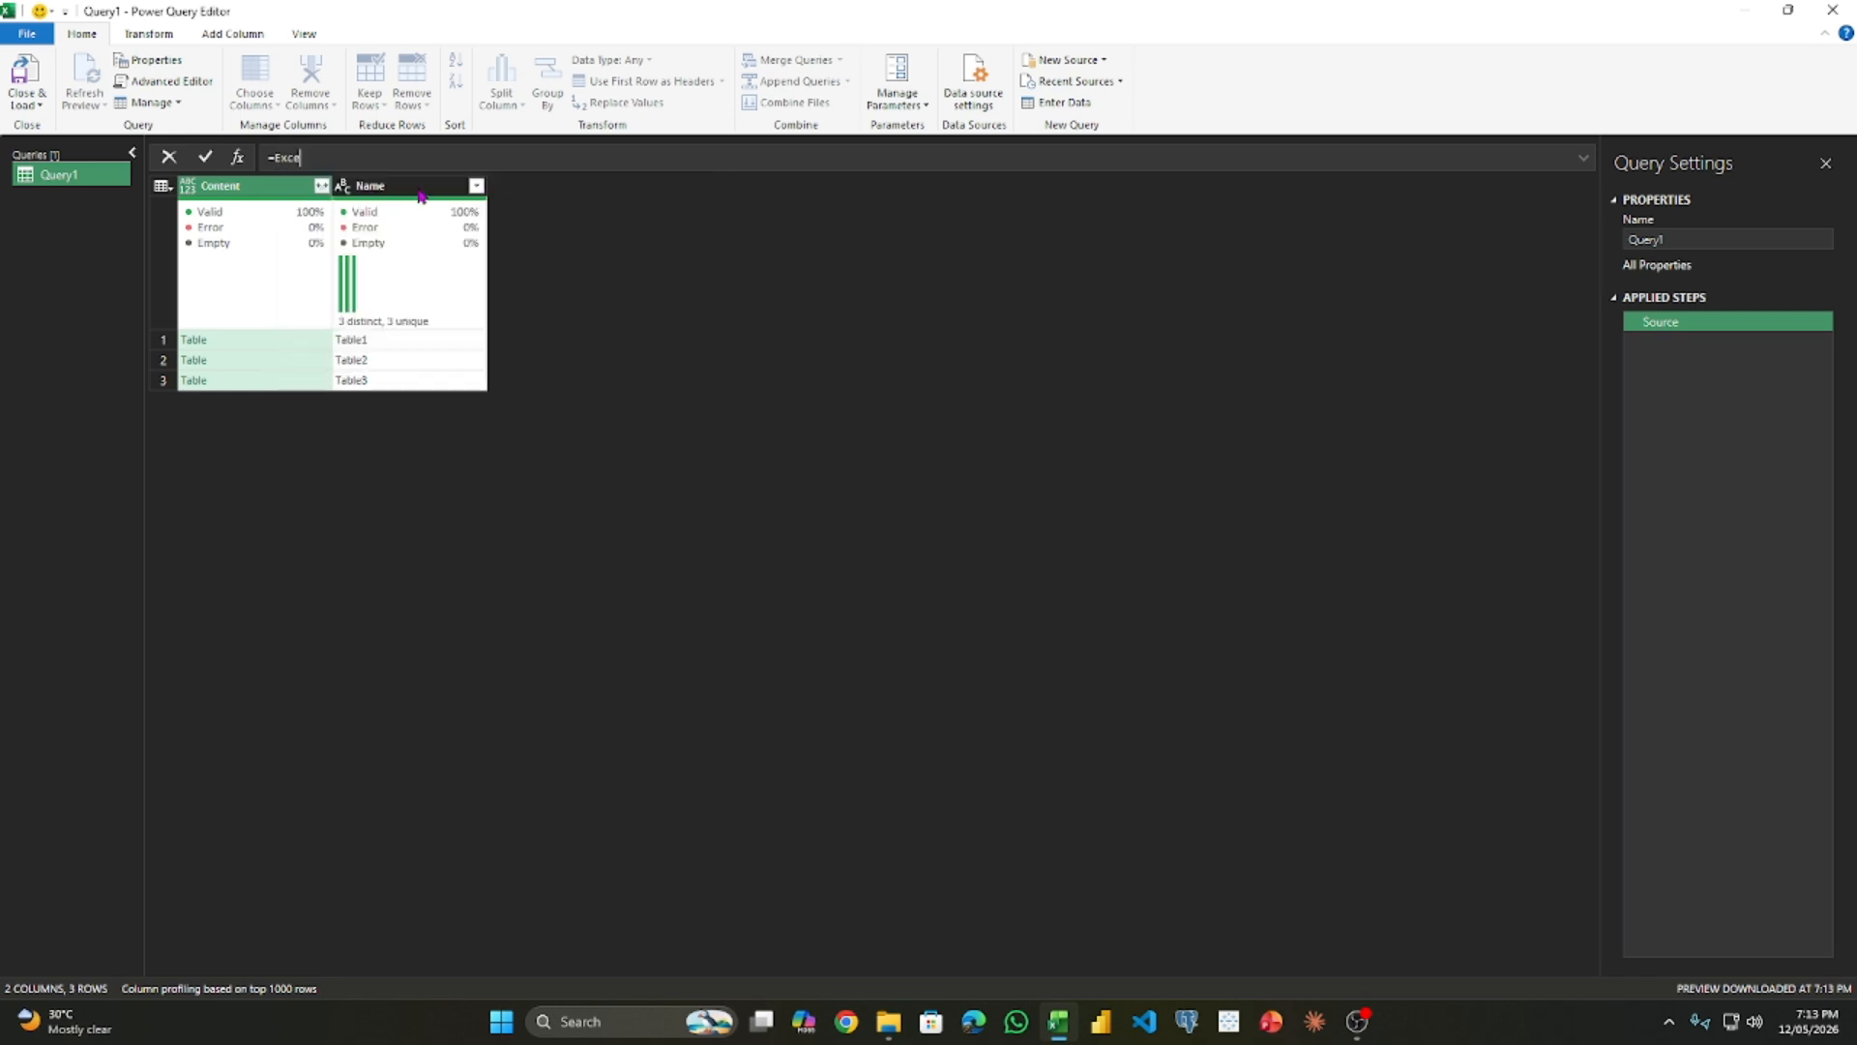
pyautogui.write('l.')
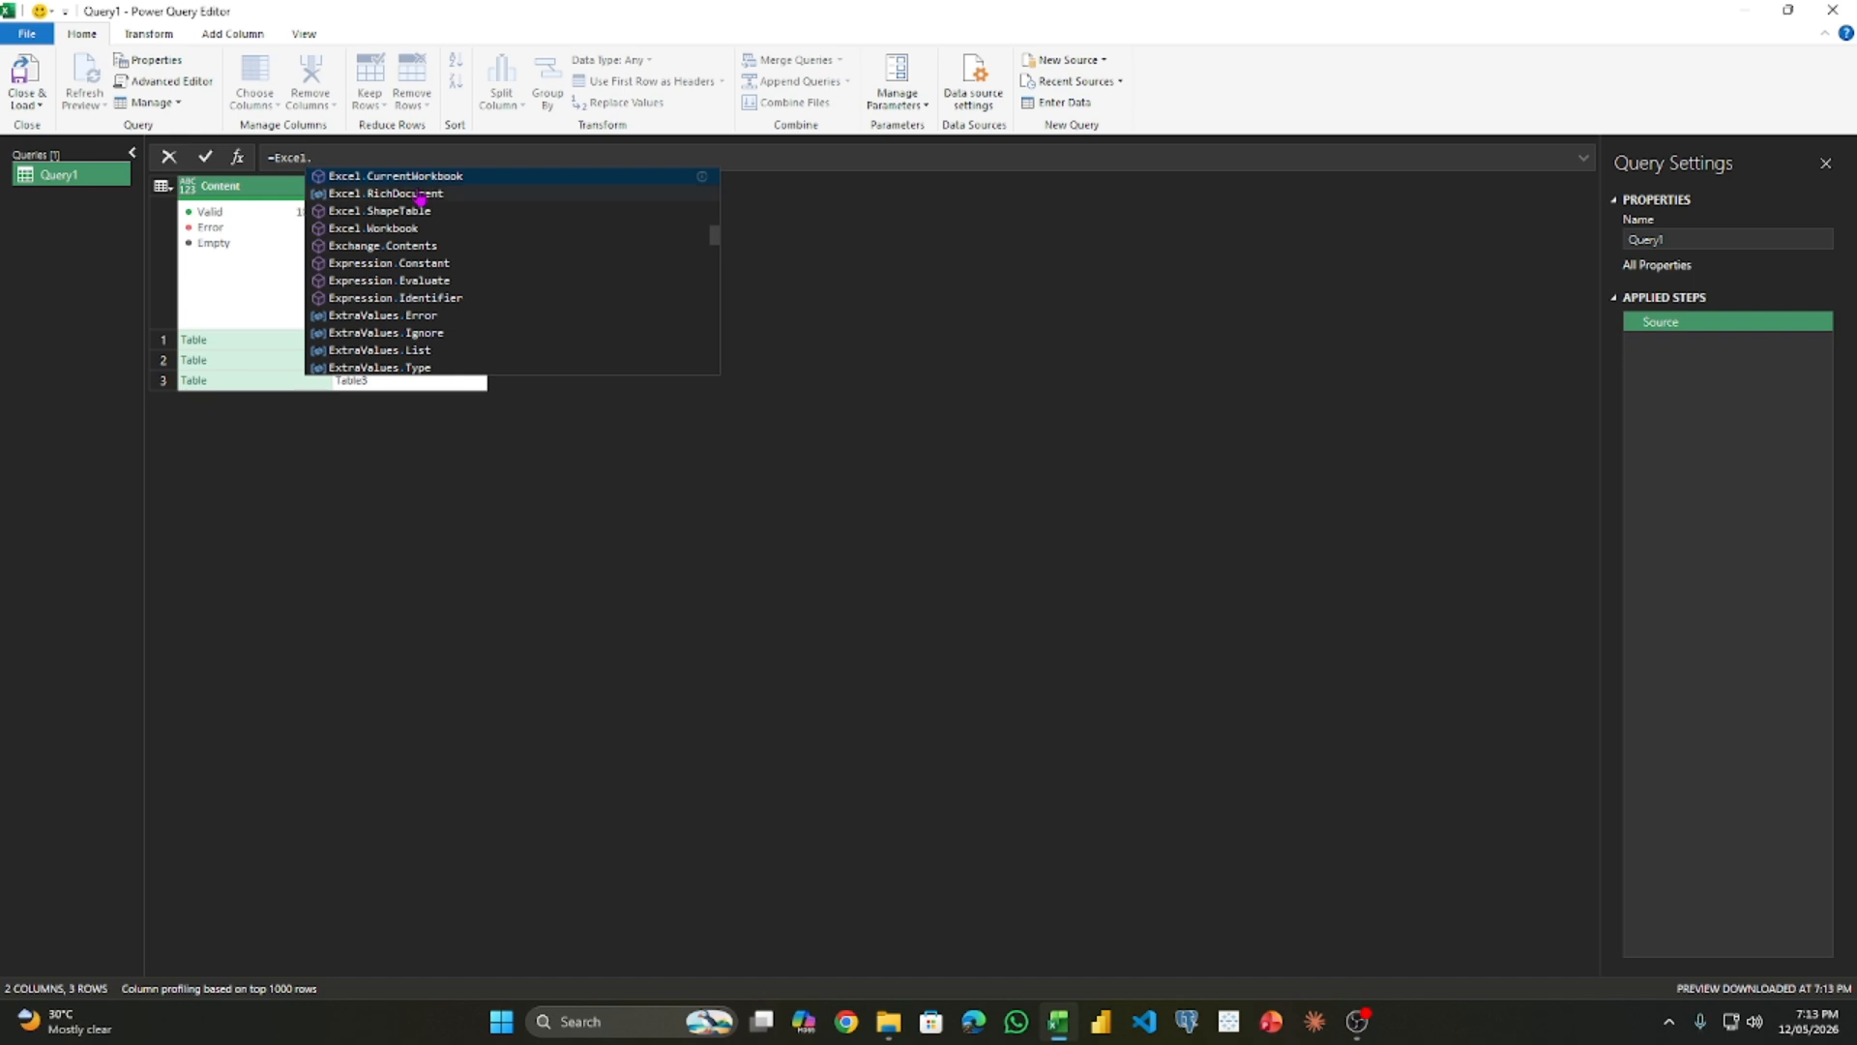
pyautogui.write('Current')
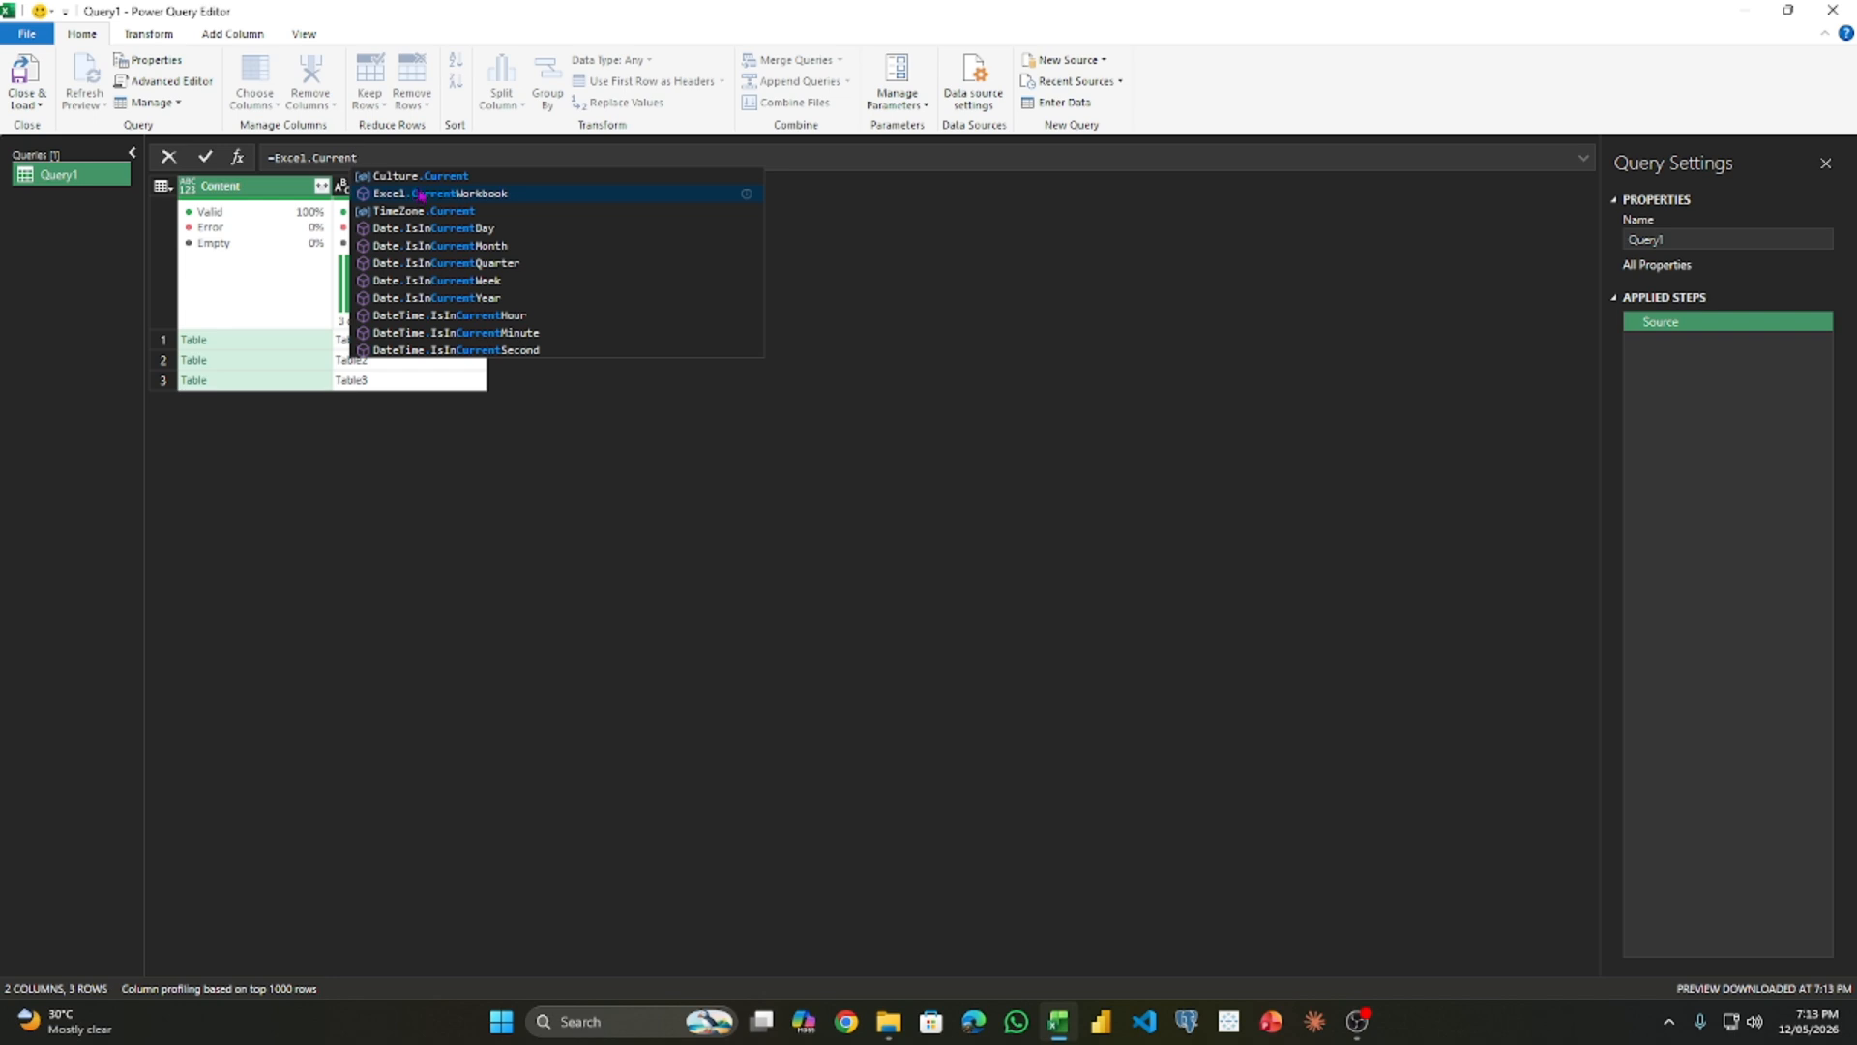
pyautogui.click(421, 196)
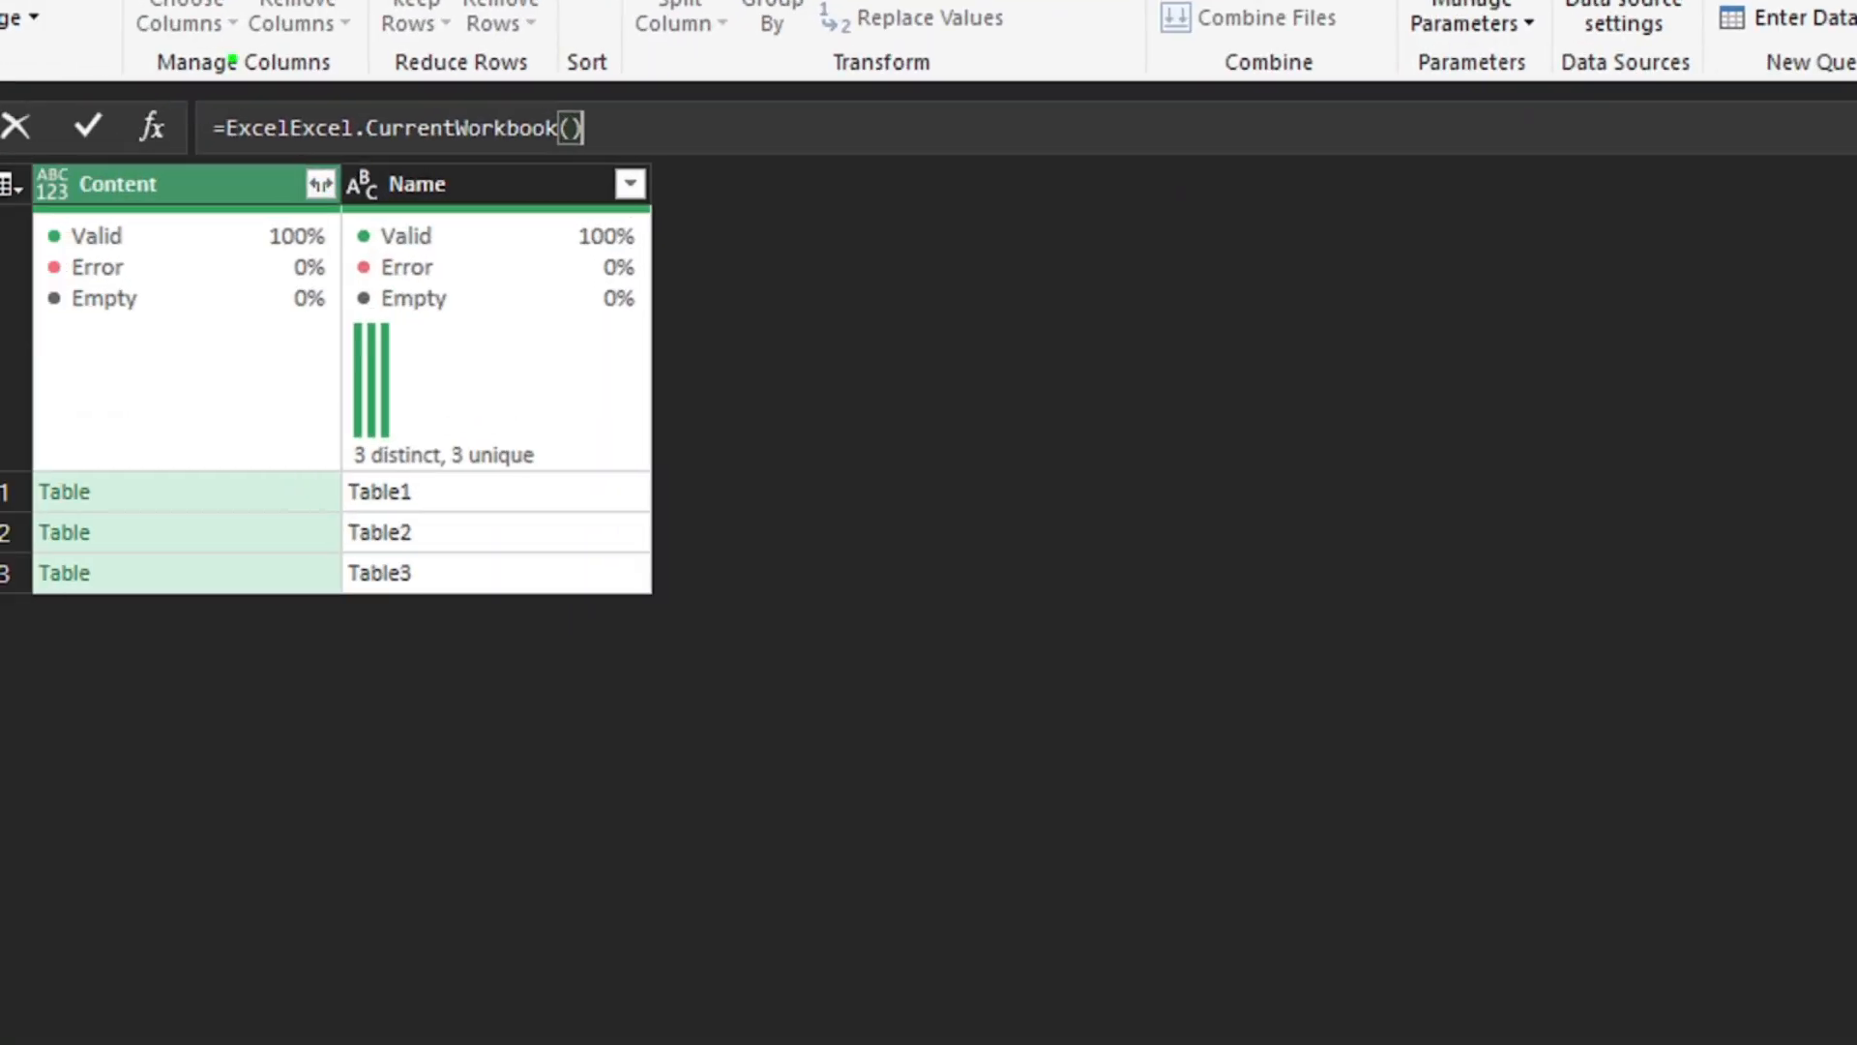
pyautogui.press('Return')
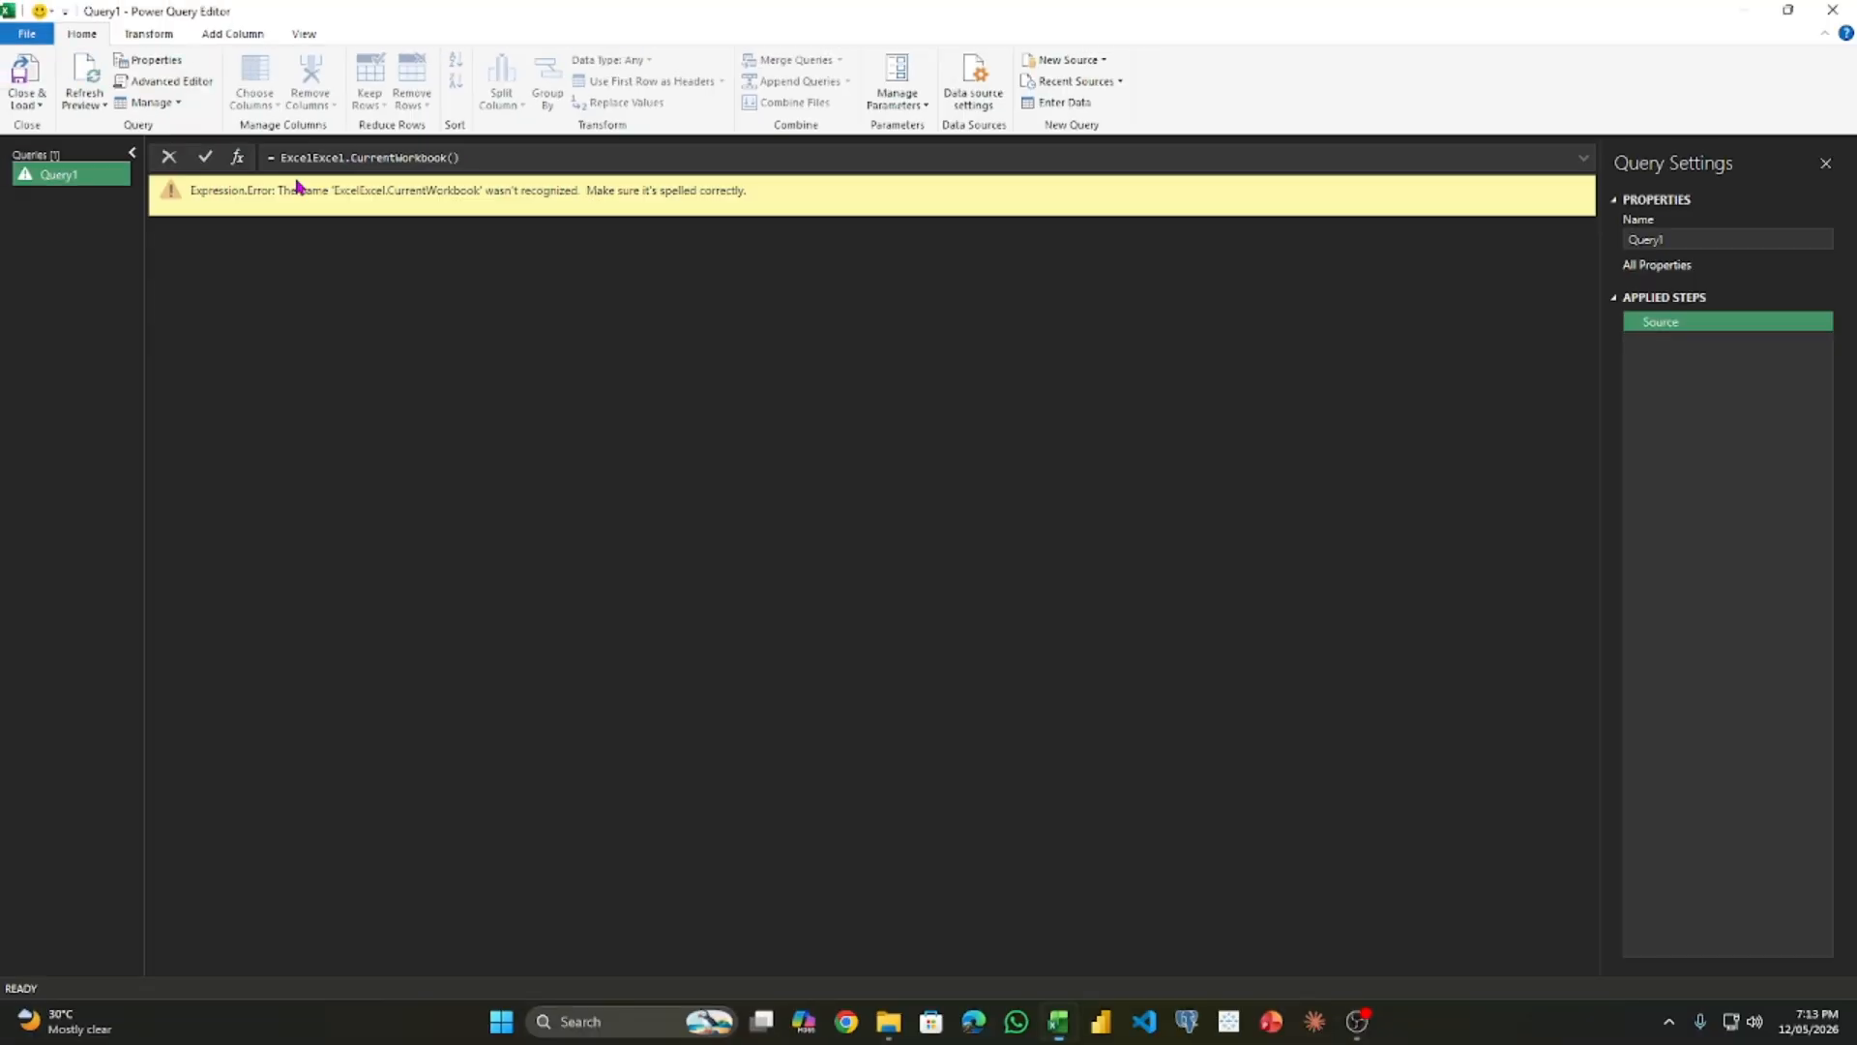
# - Correct the query's source formula to =Excel.CurrentWorkbook() by removing the duplicated Excel
pyautogui.click(308, 161)
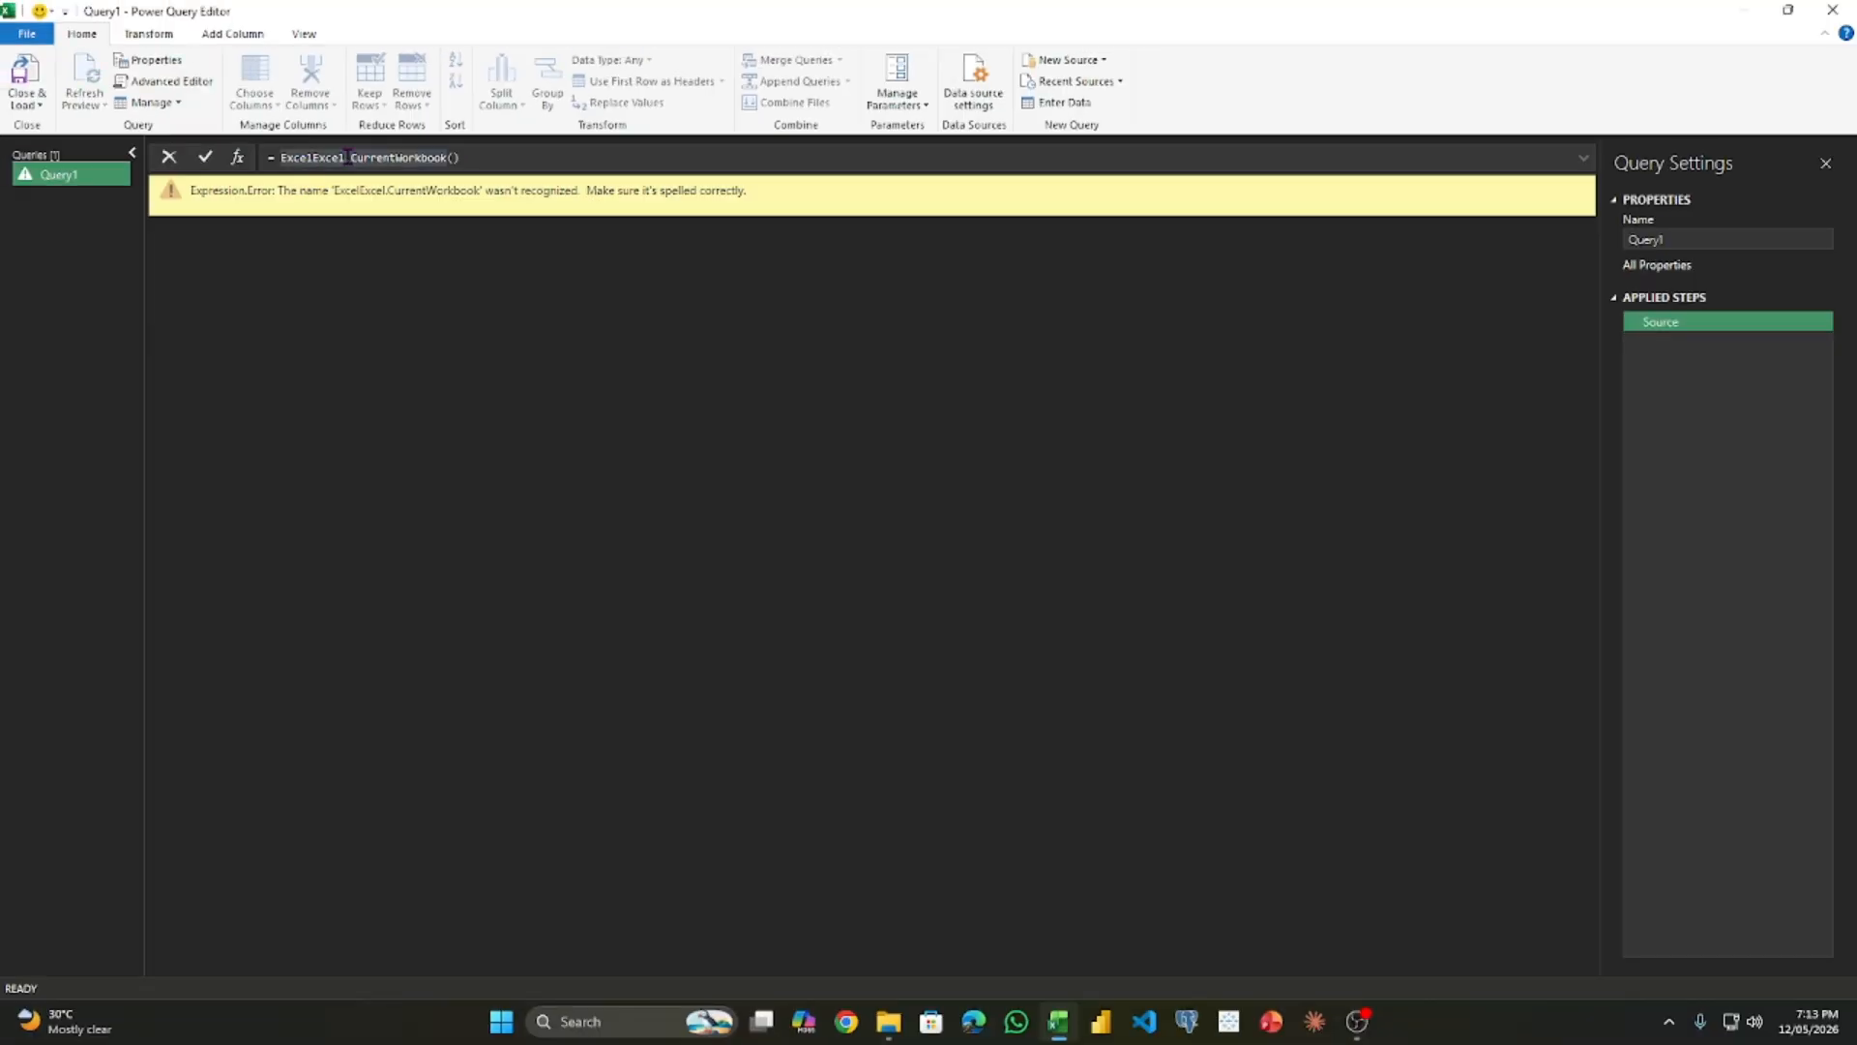
pyautogui.press('BackSpace')
pyautogui.press('BackSpace')
pyautogui.press('BackSpace')
pyautogui.press('BackSpace')
pyautogui.press('BackSpace')
pyautogui.press('BackSpace')
pyautogui.press('BackSpace')
pyautogui.write('=')
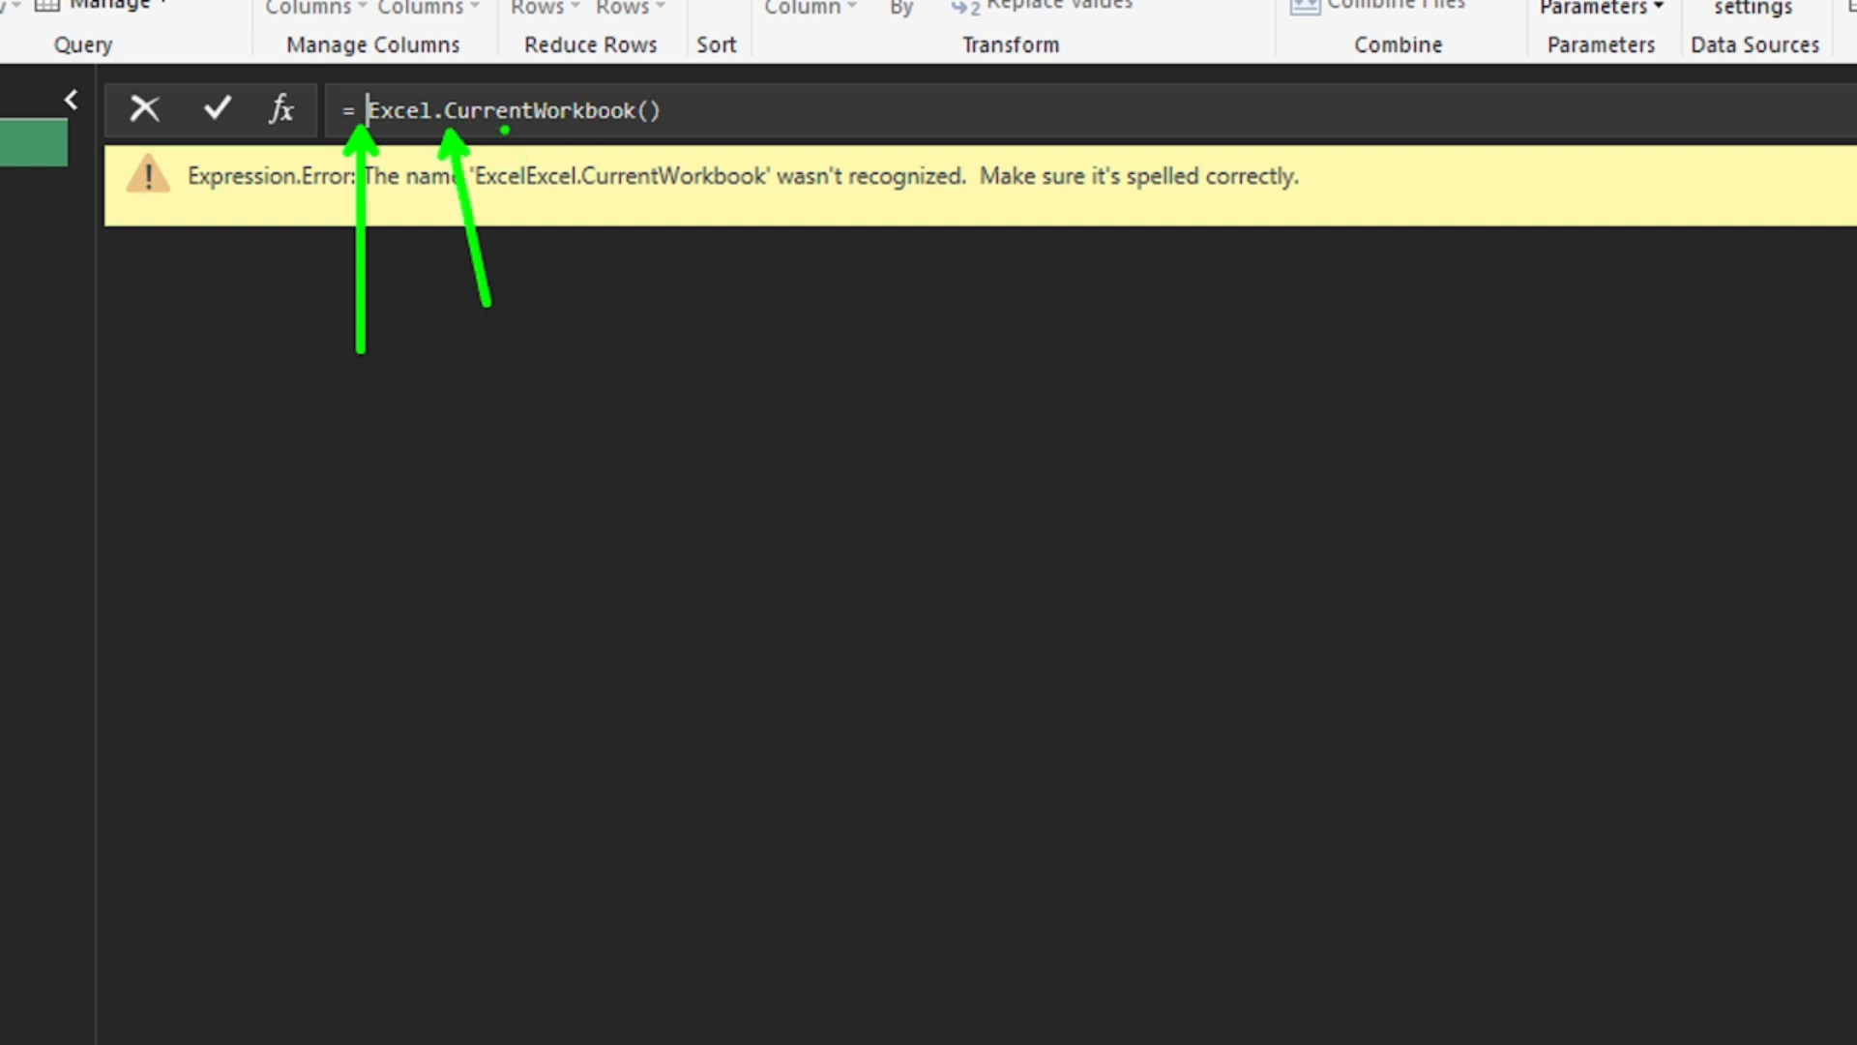
pyautogui.moveTo(654, 137); pyautogui.dragTo(651, 350)
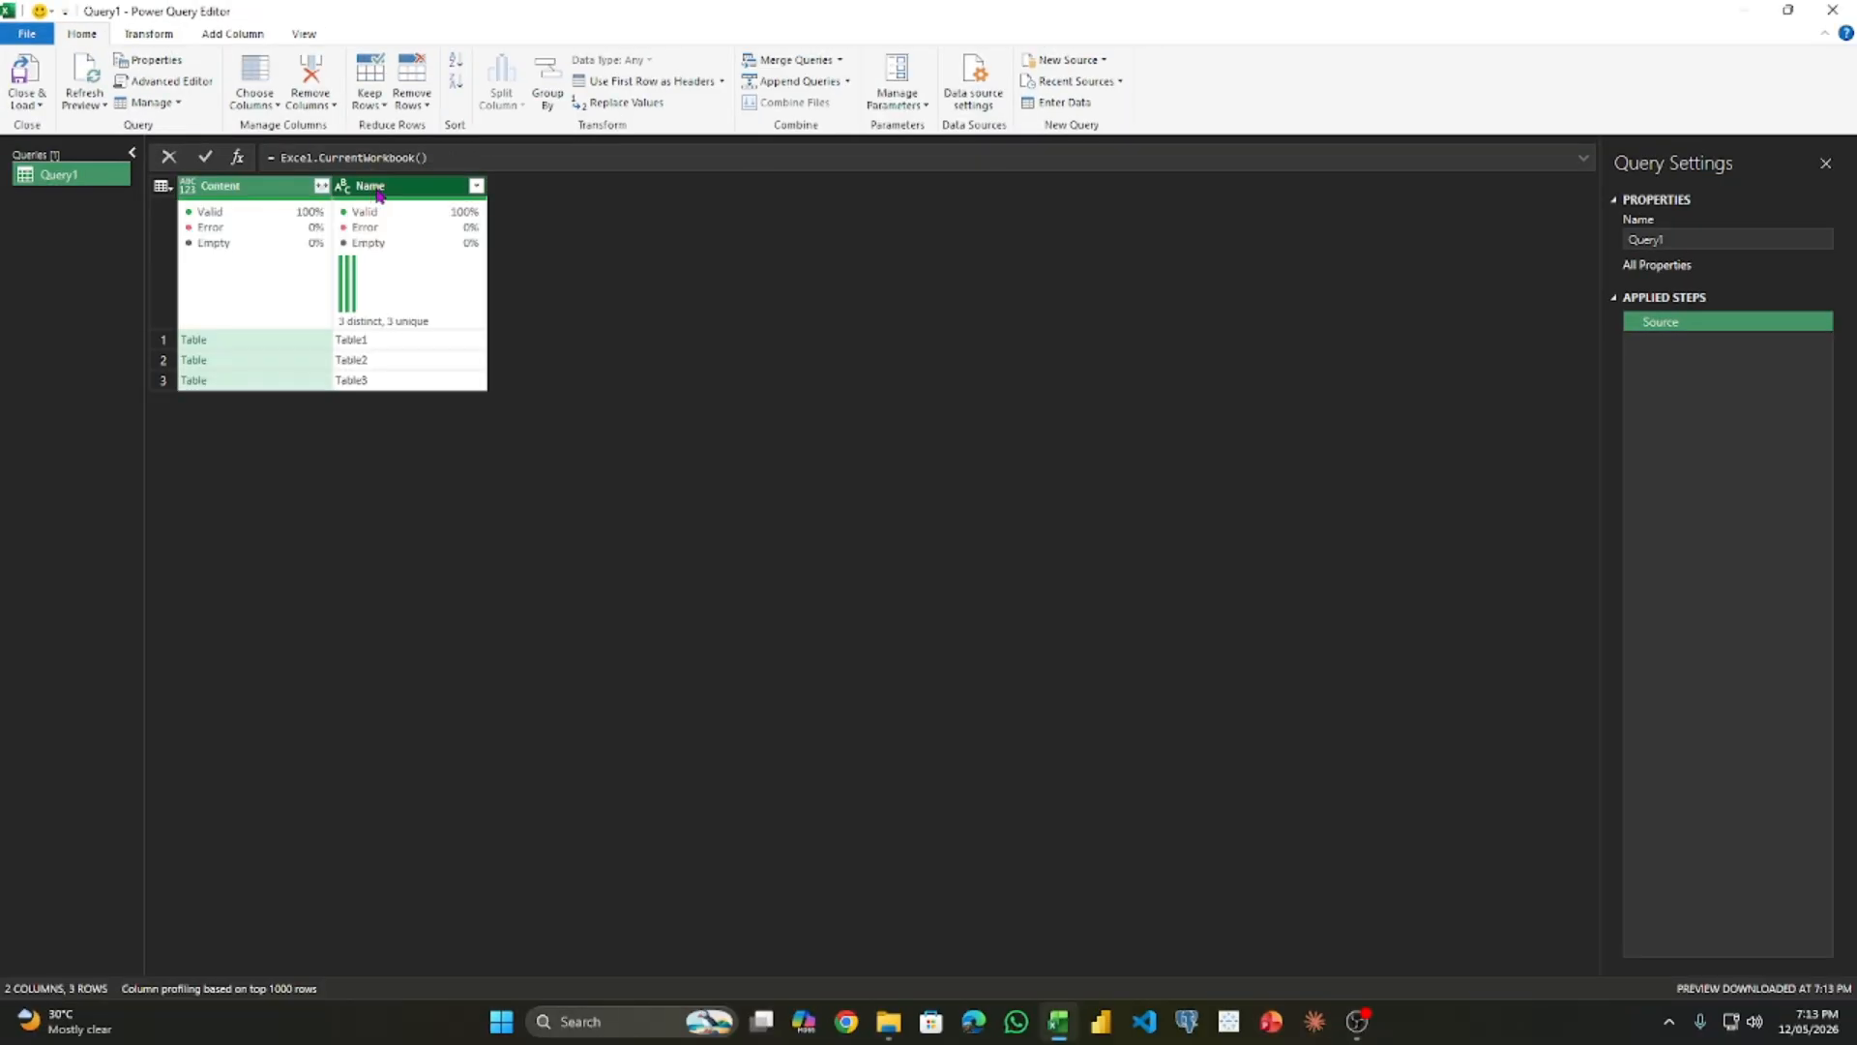
pyautogui.click(457, 156)
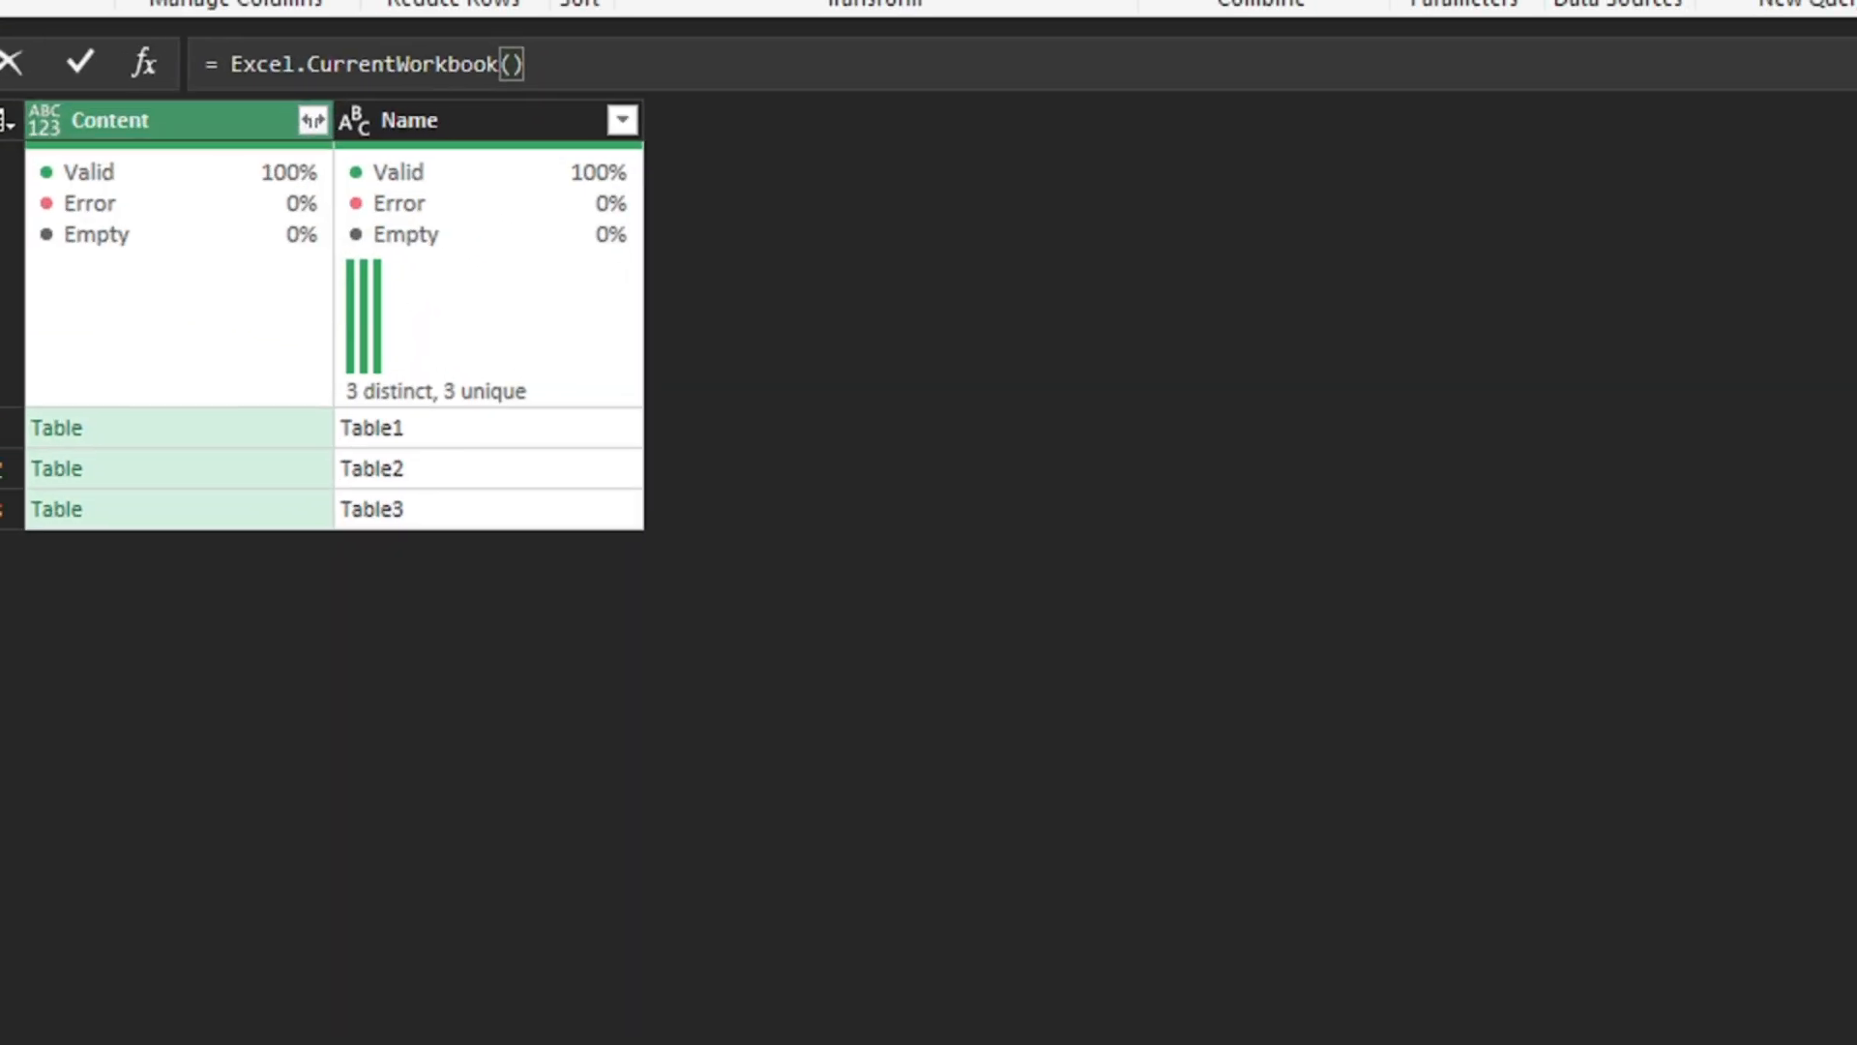
pyautogui.moveTo(169, 153); pyautogui.dragTo(273, 561)
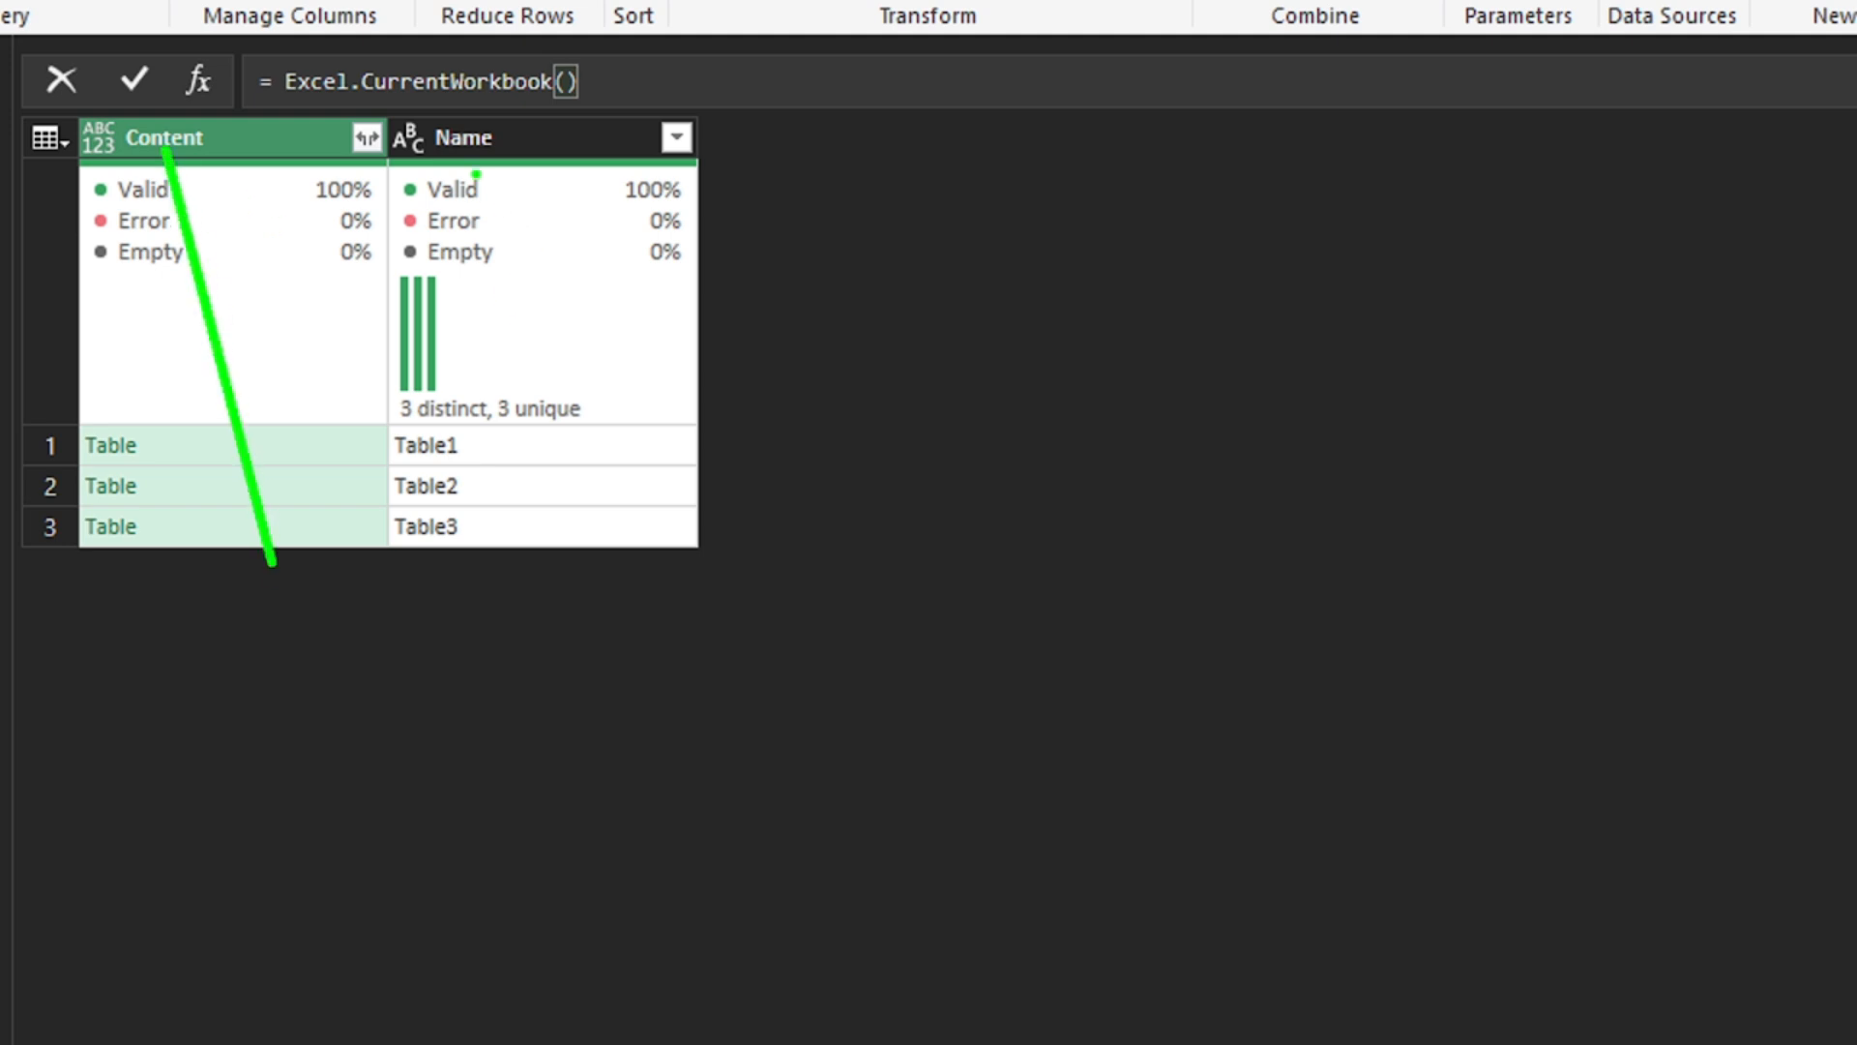
pyautogui.moveTo(476, 174); pyautogui.dragTo(505, 389)
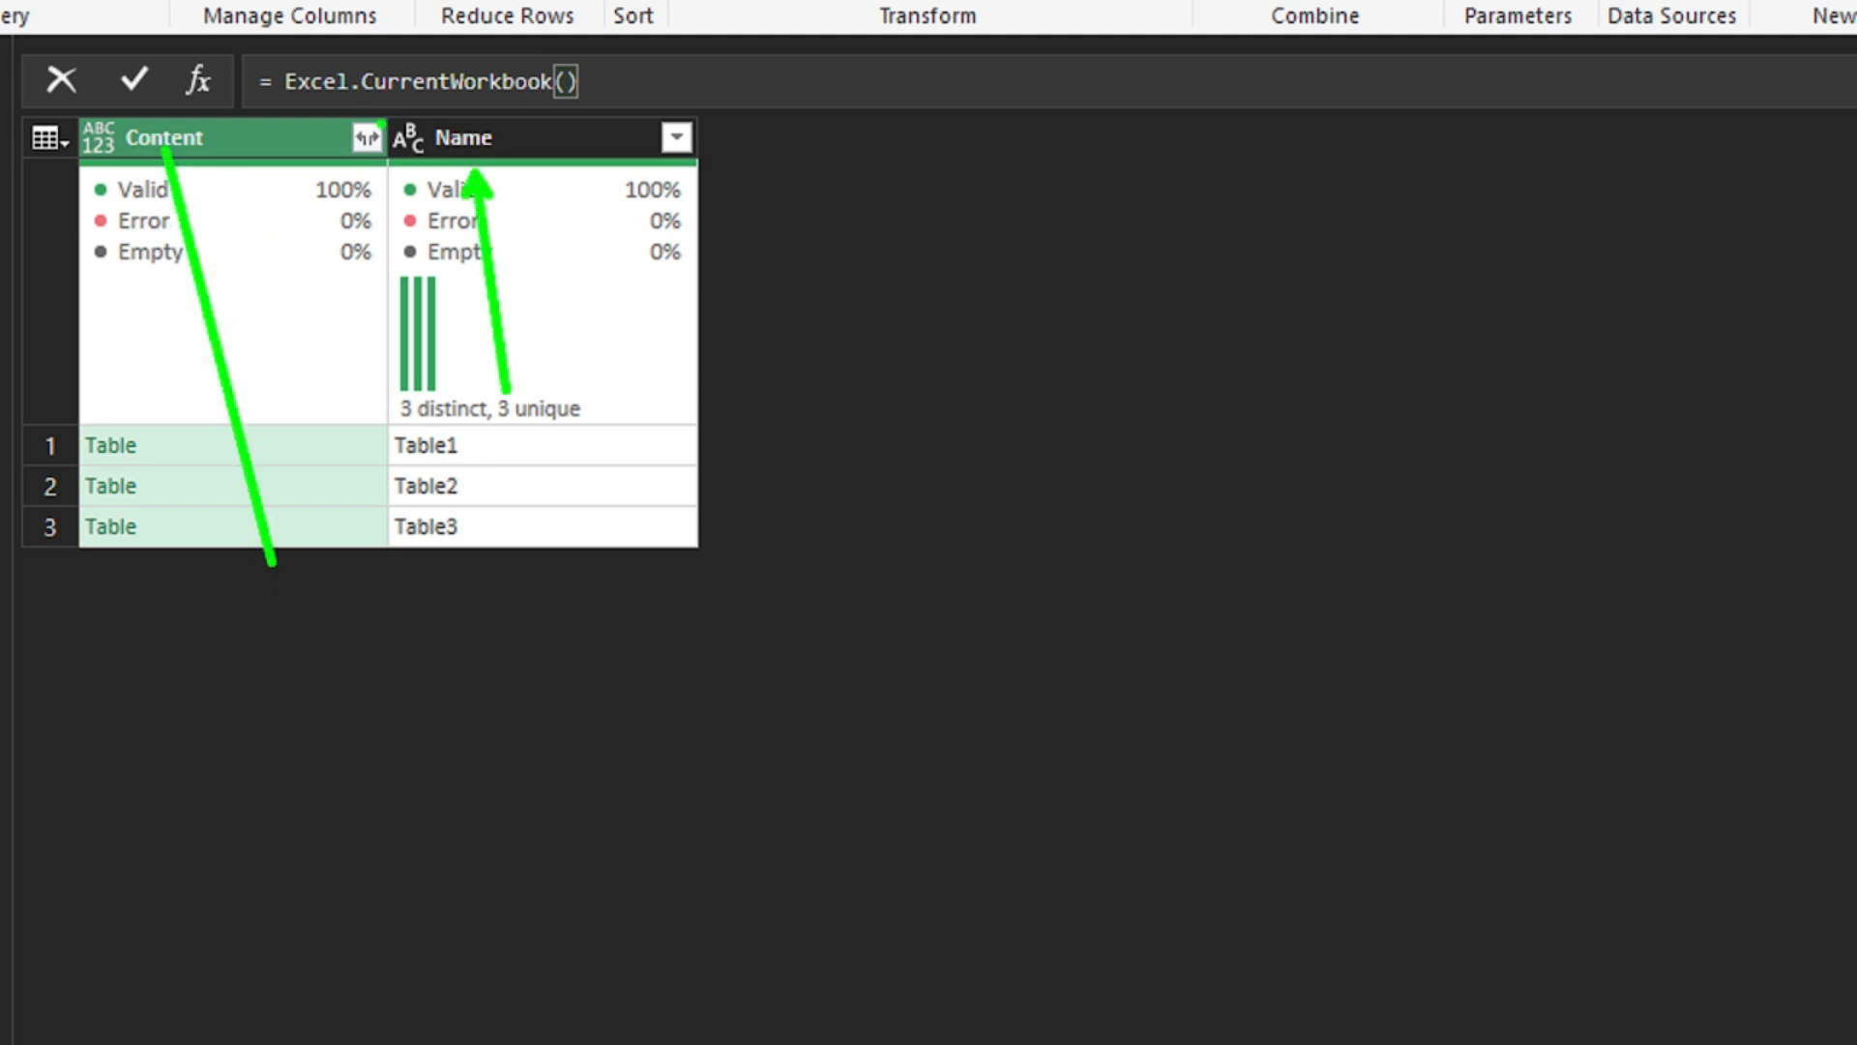
pyautogui.moveTo(350, 116)
pyautogui.mouseDown()
pyautogui.moveTo(345, 166)
pyautogui.moveTo(418, 116)
pyautogui.mouseUp()
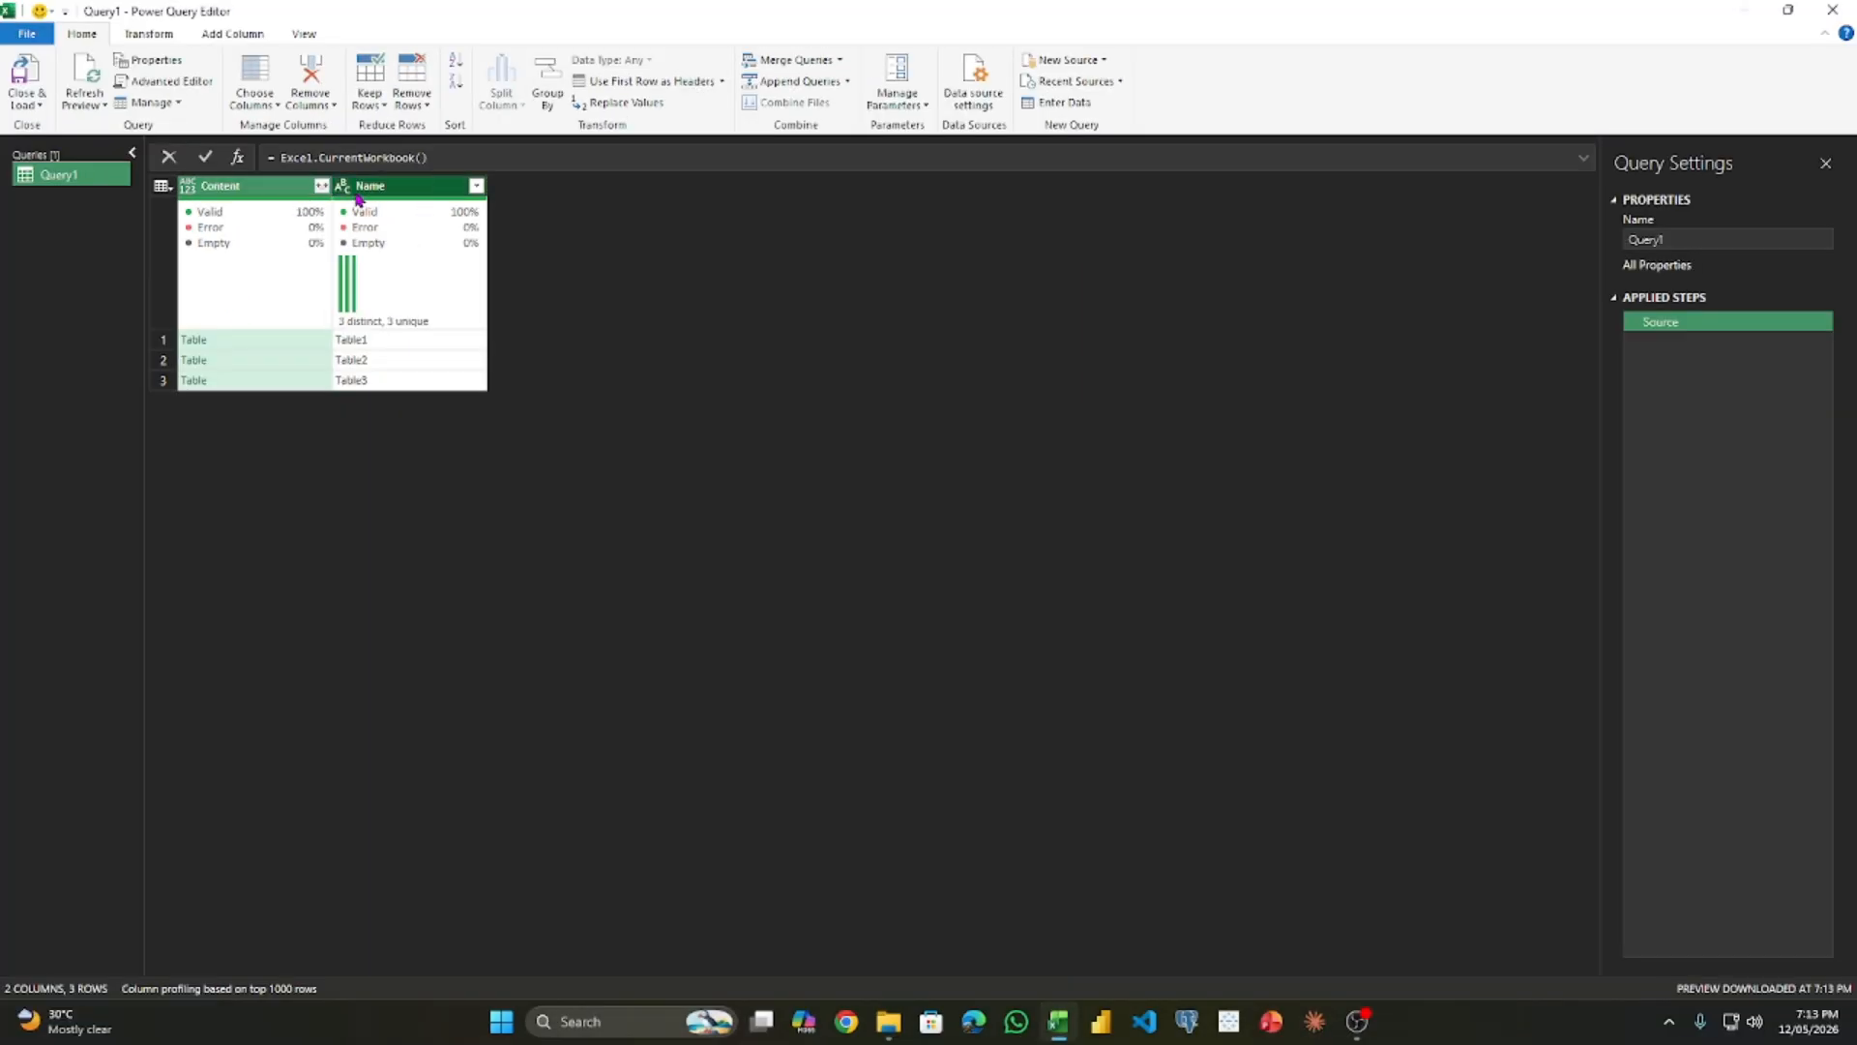
# - Remove the Name column from the list of workbook tables
pyautogui.click(358, 193)
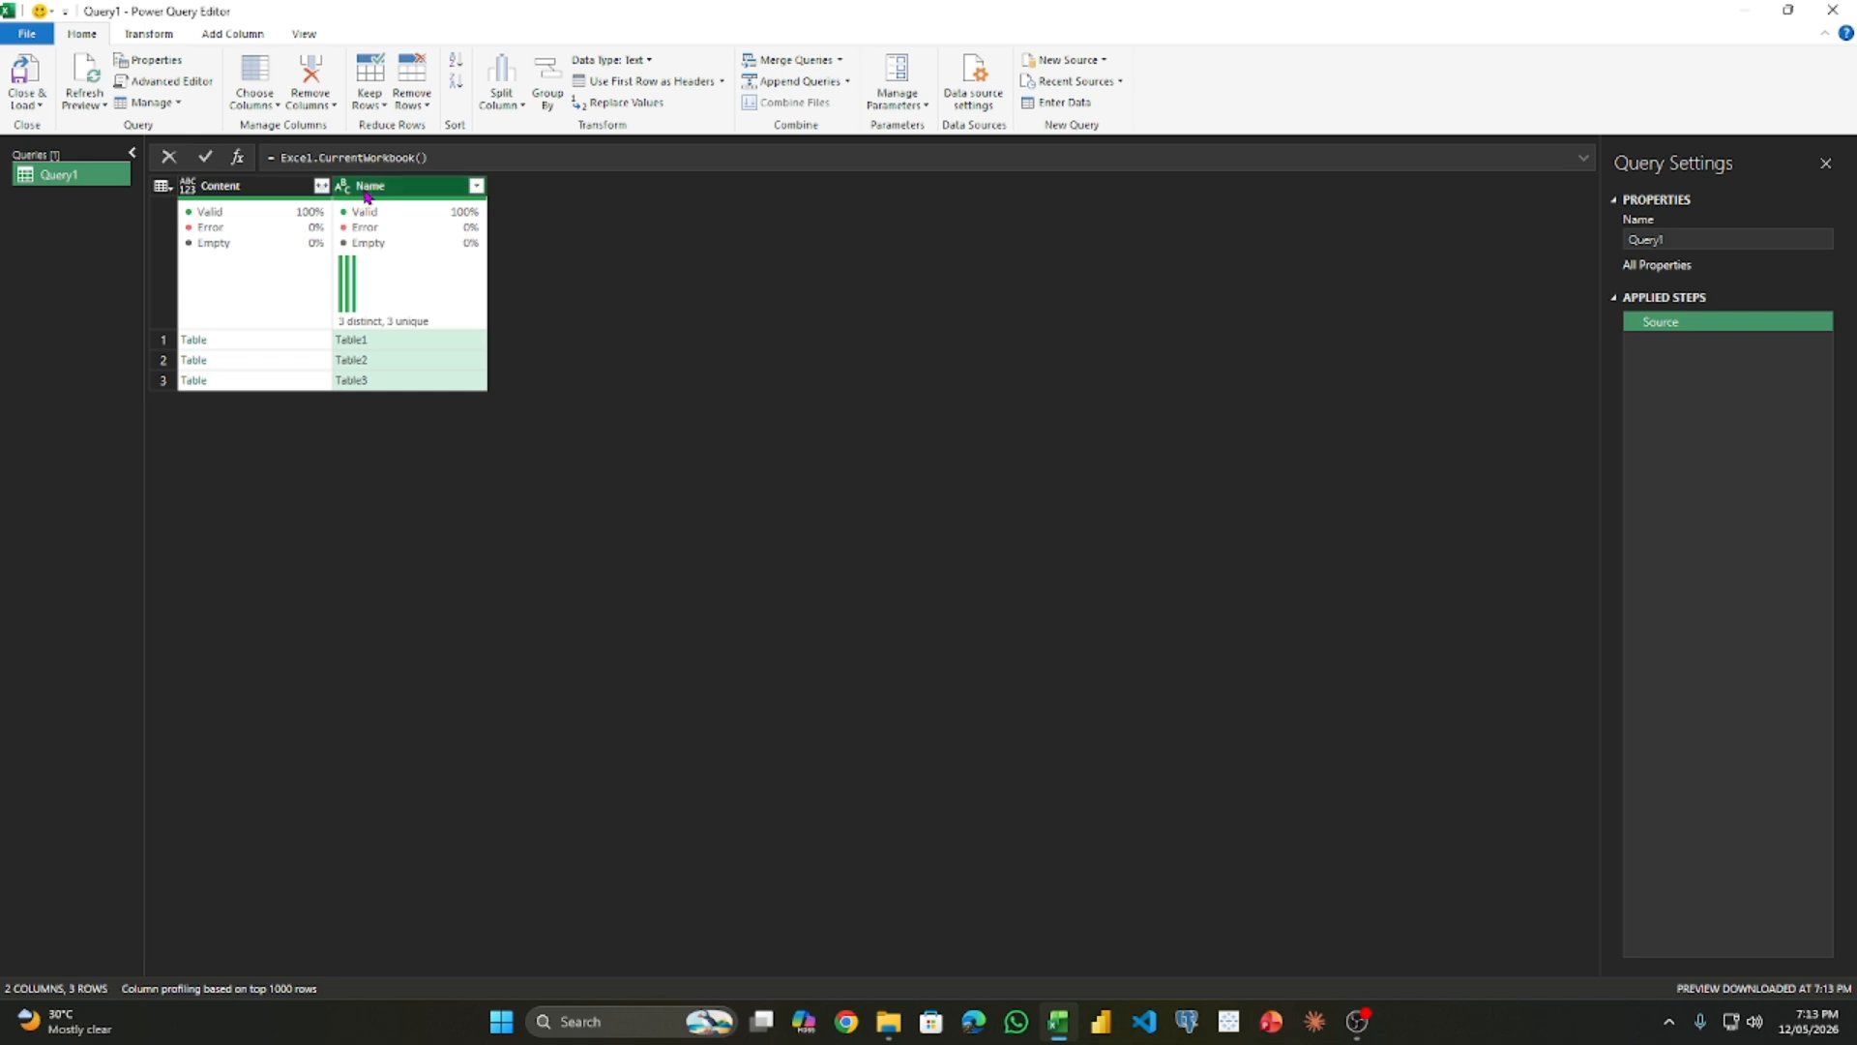
pyautogui.rightClick(368, 196)
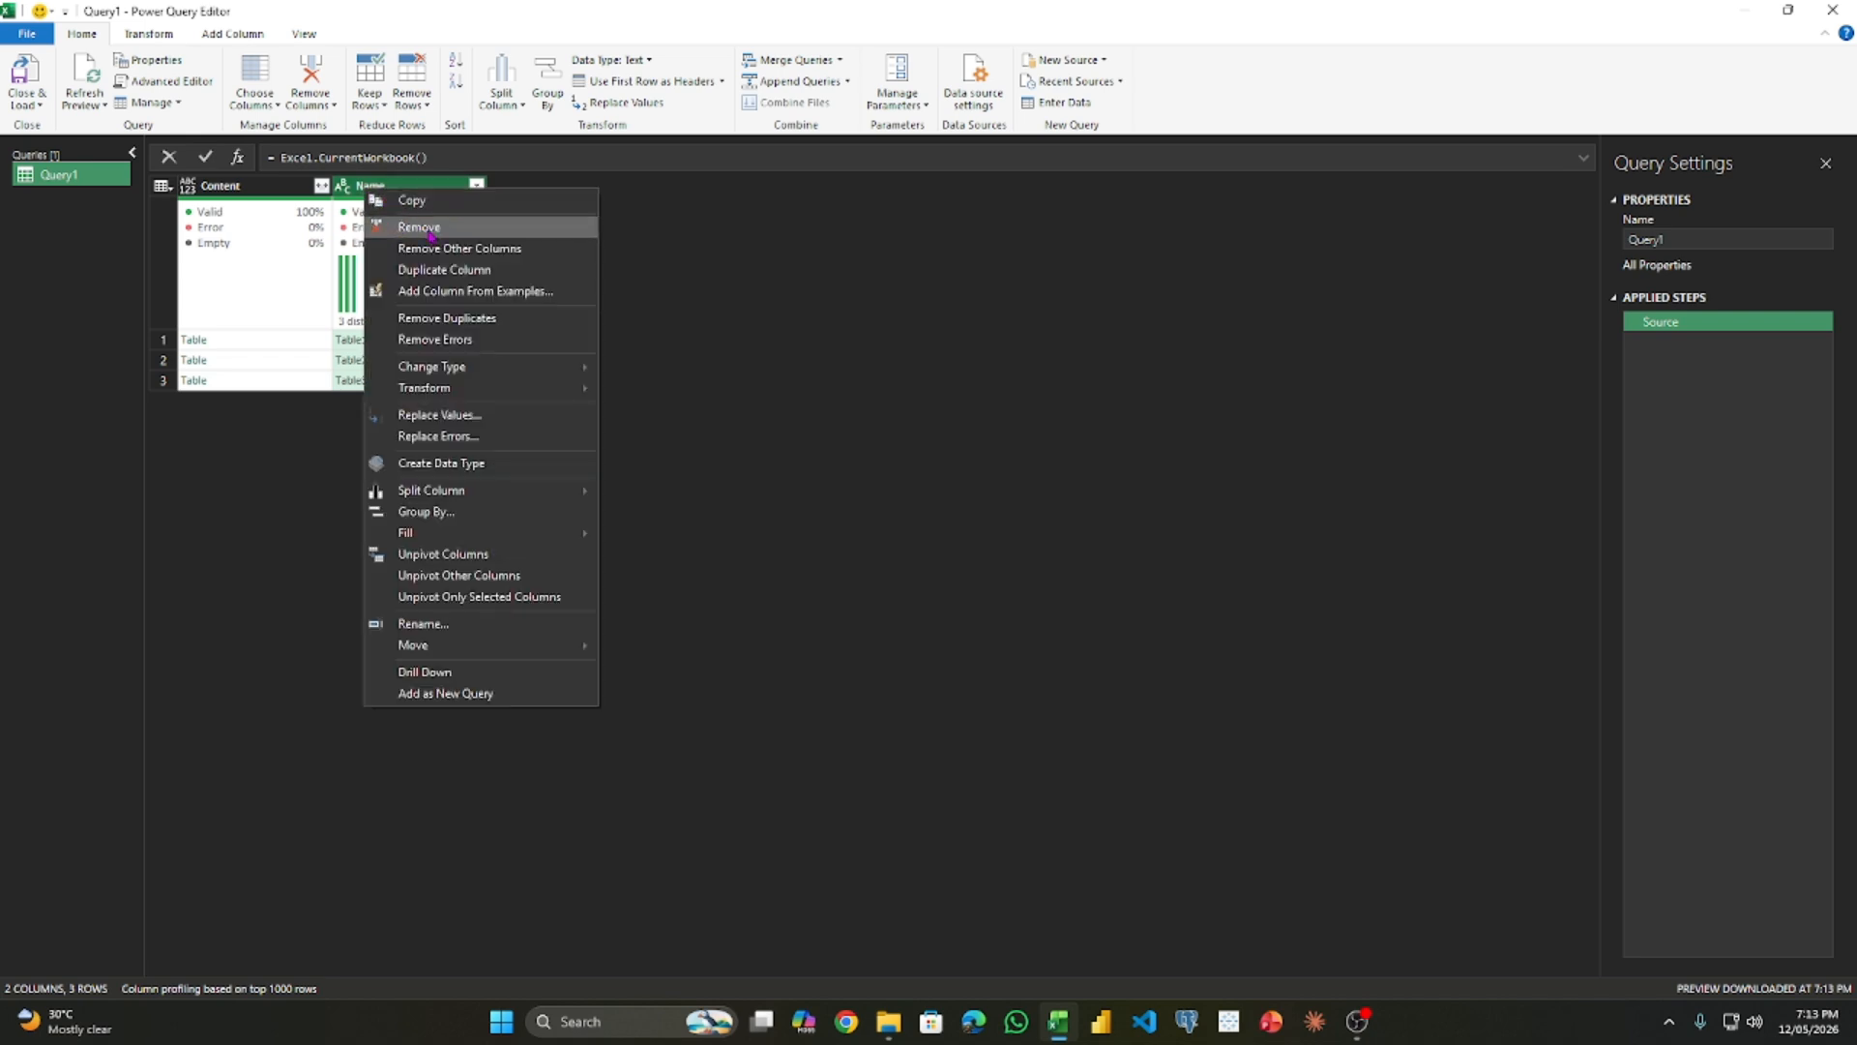
pyautogui.click(430, 232)
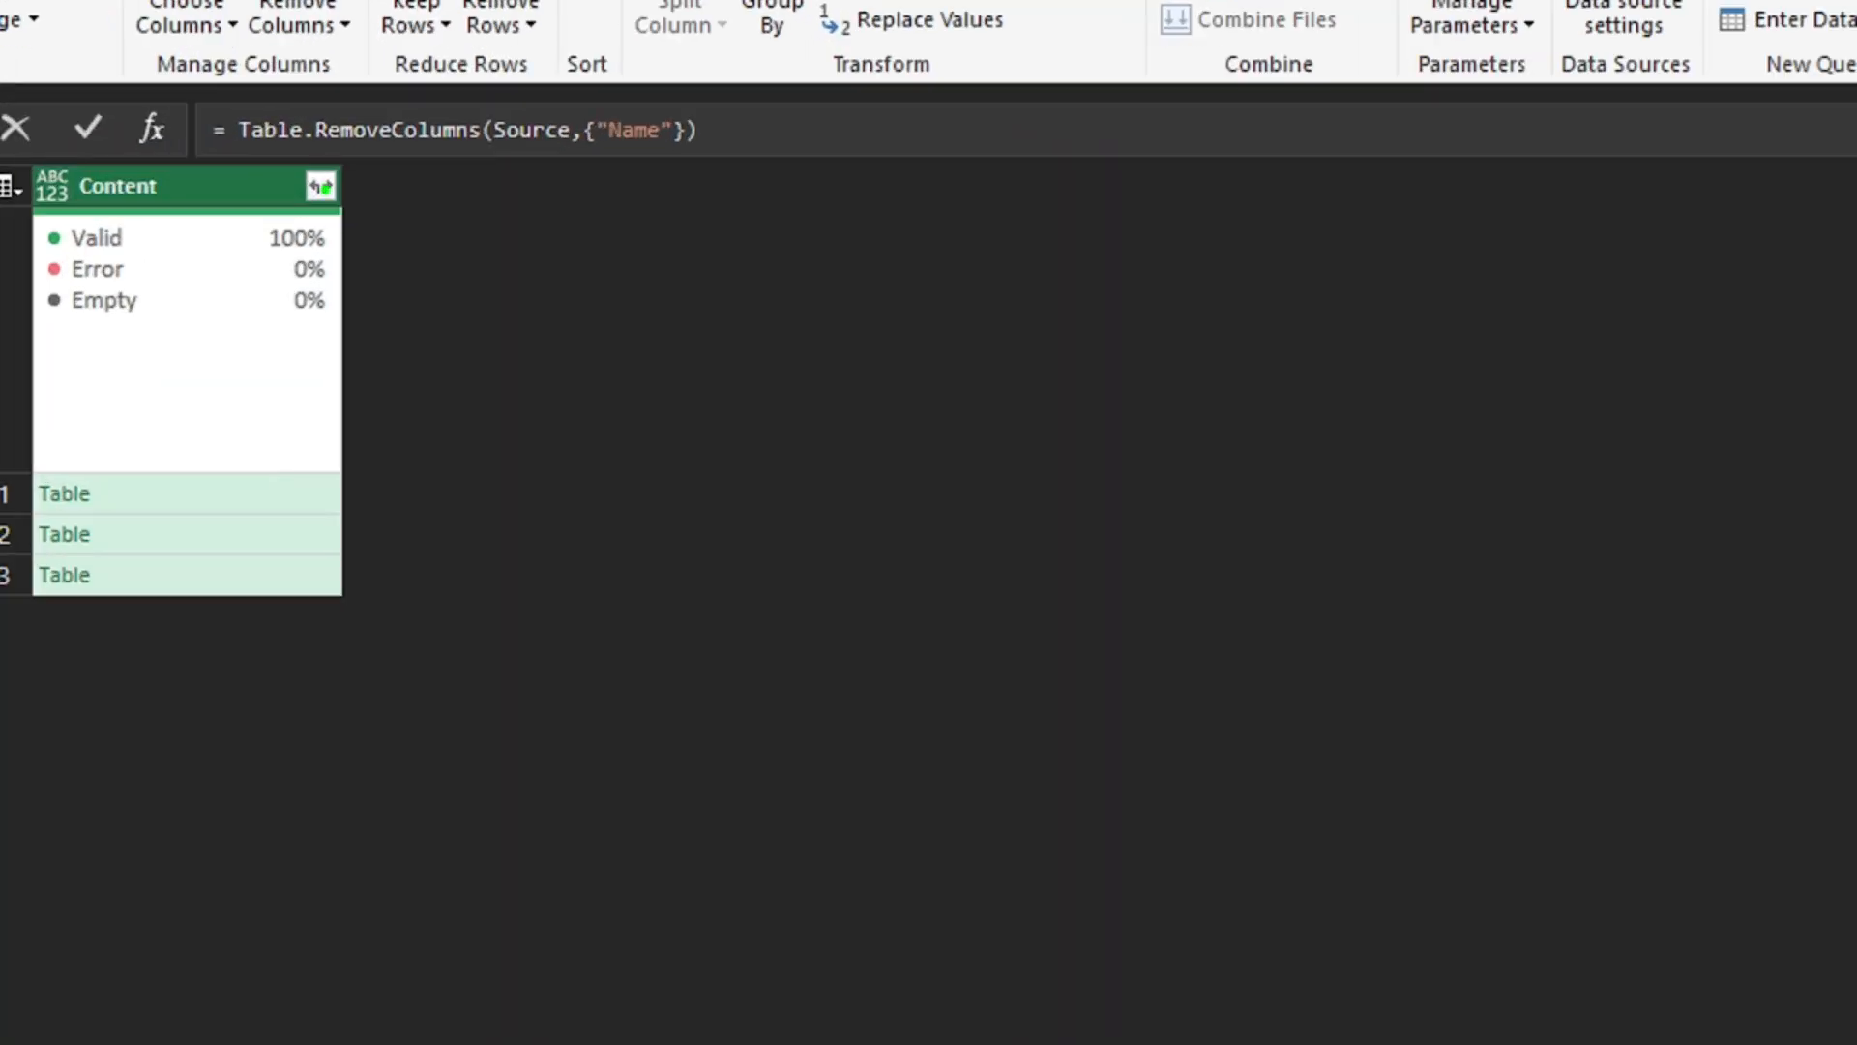
# - Try expanding the Content column with its original column name as prefix, and delete that applied step
pyautogui.click(321, 186)
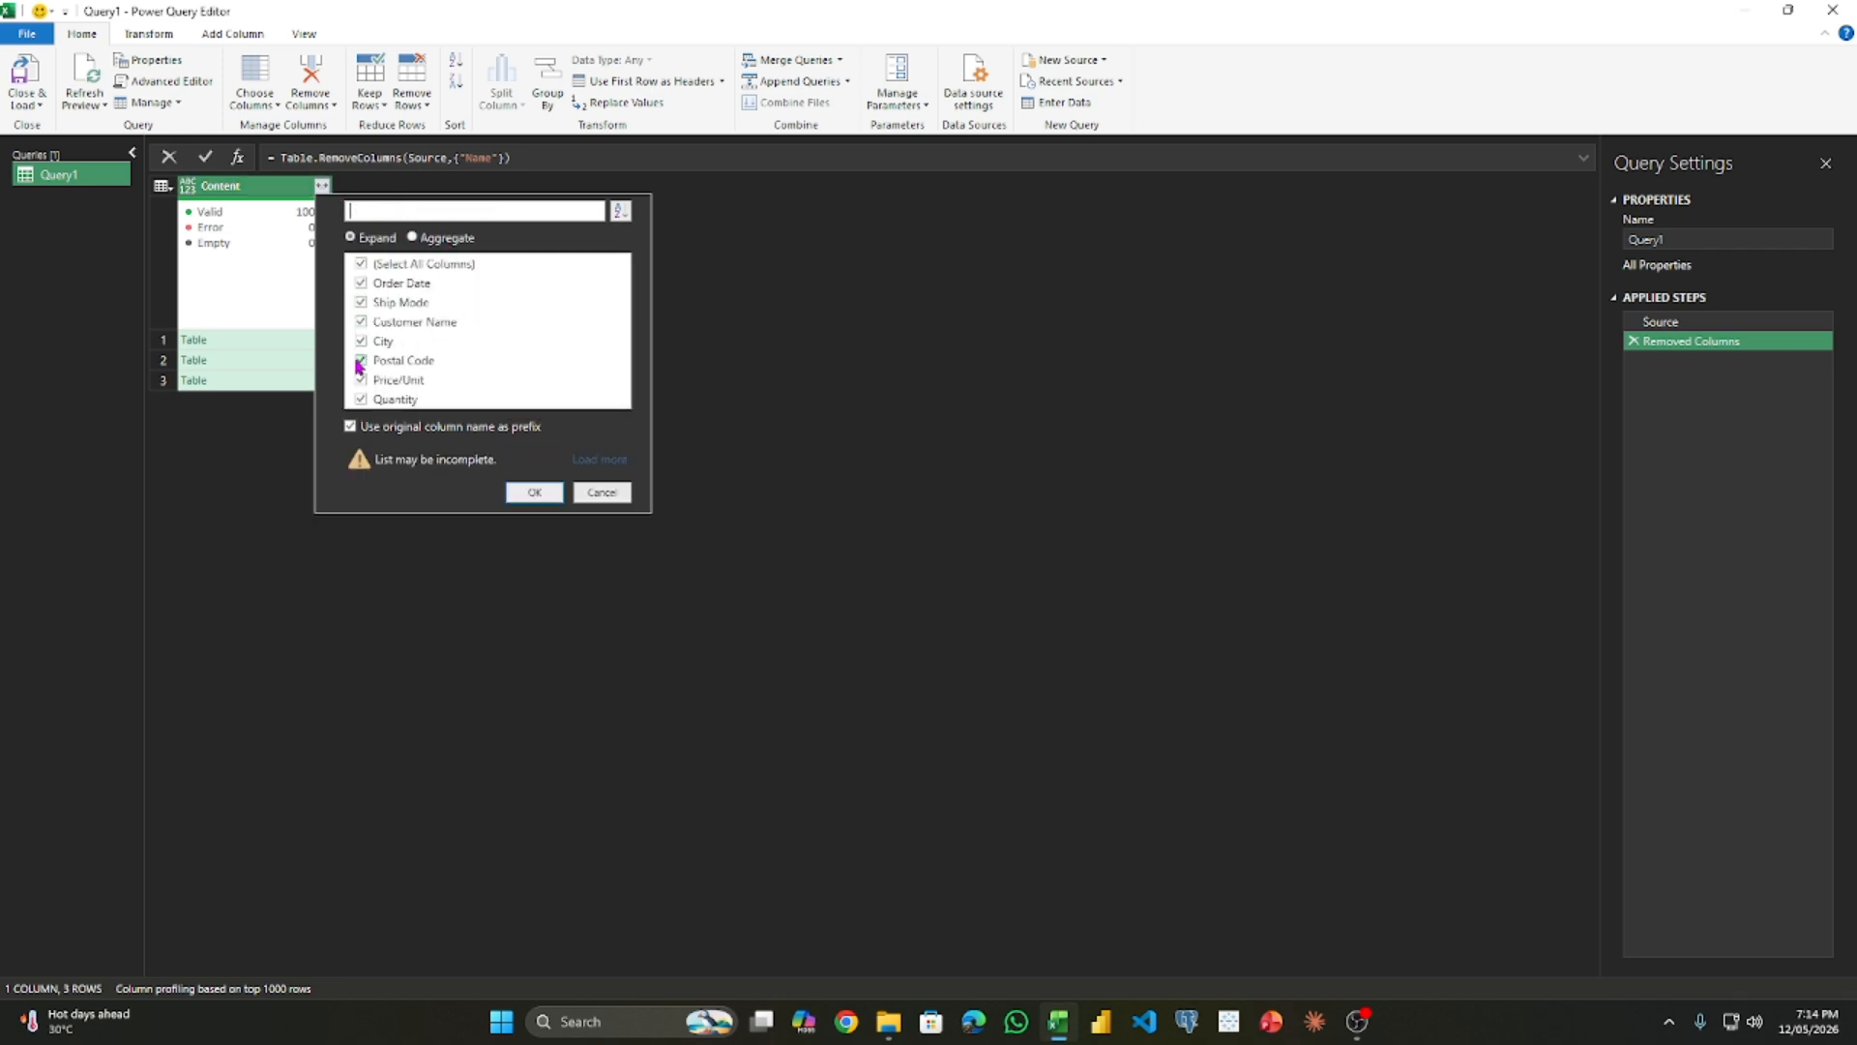
pyautogui.click(376, 431)
pyautogui.moveTo(220, 207)
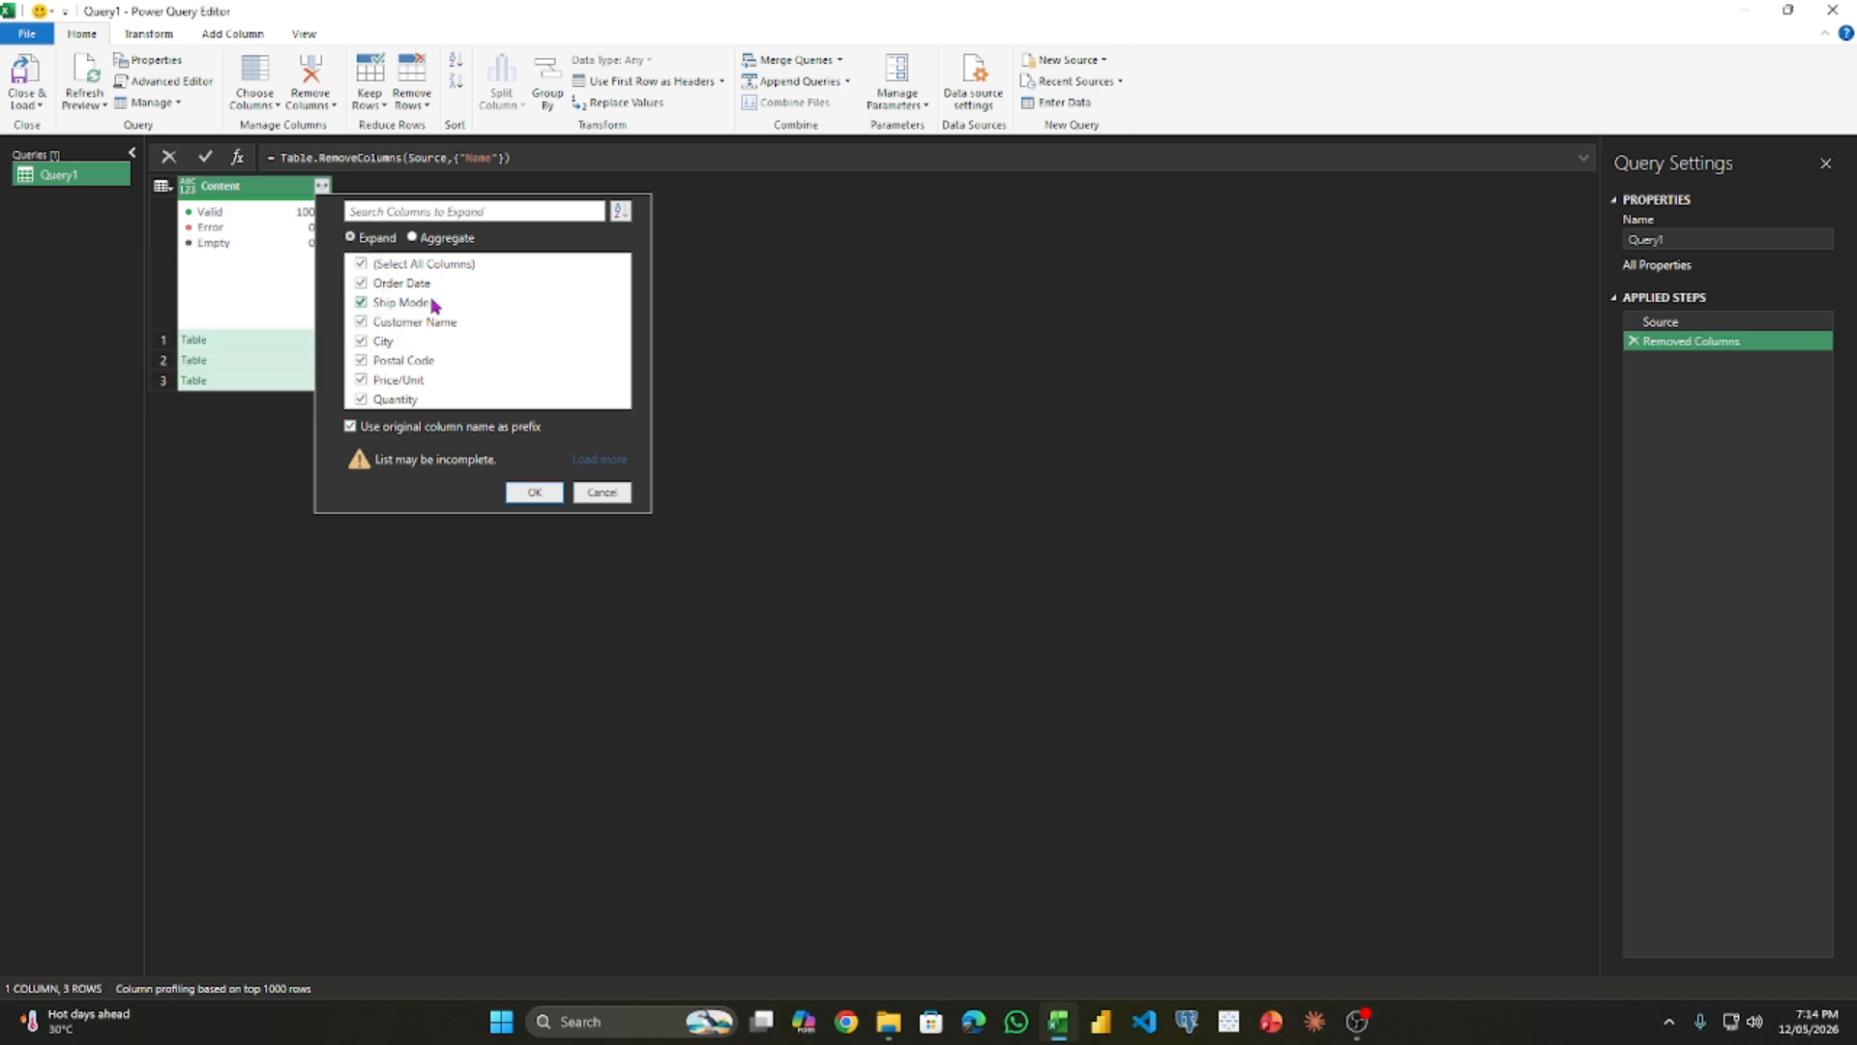
pyautogui.click(538, 491)
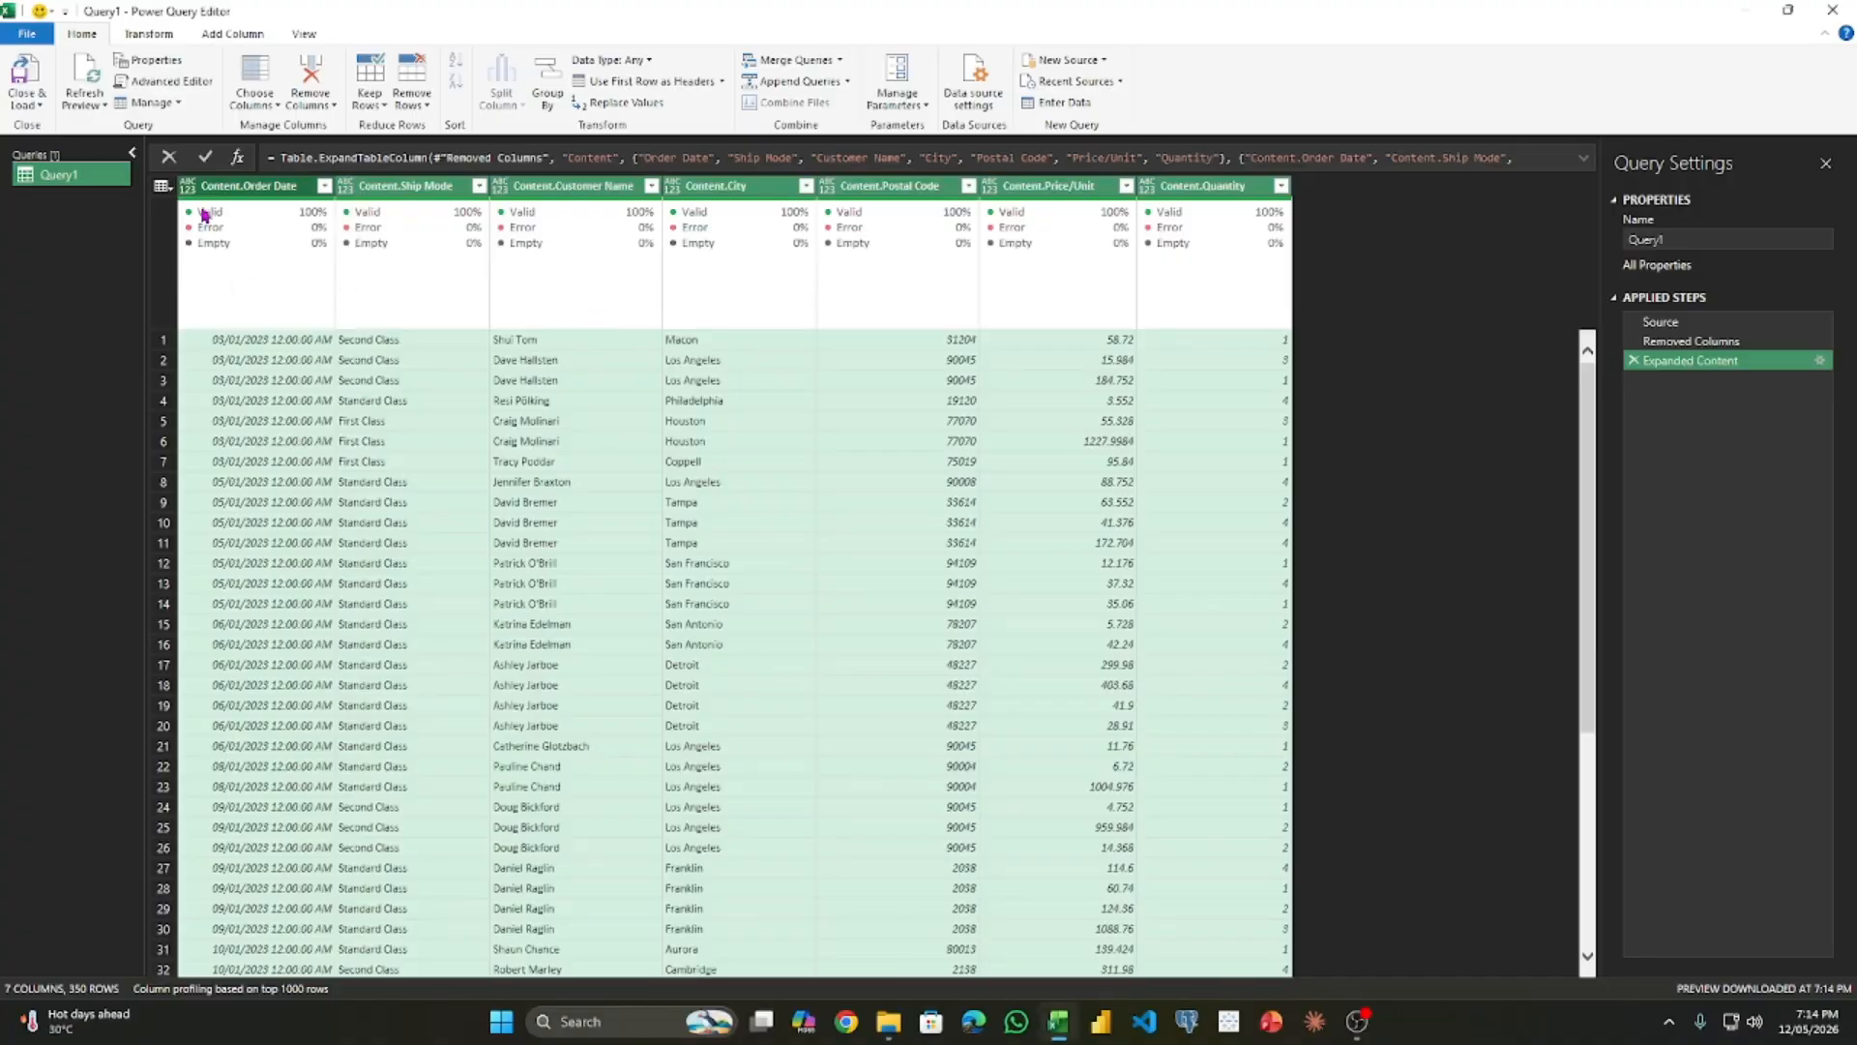
pyautogui.click(1633, 361)
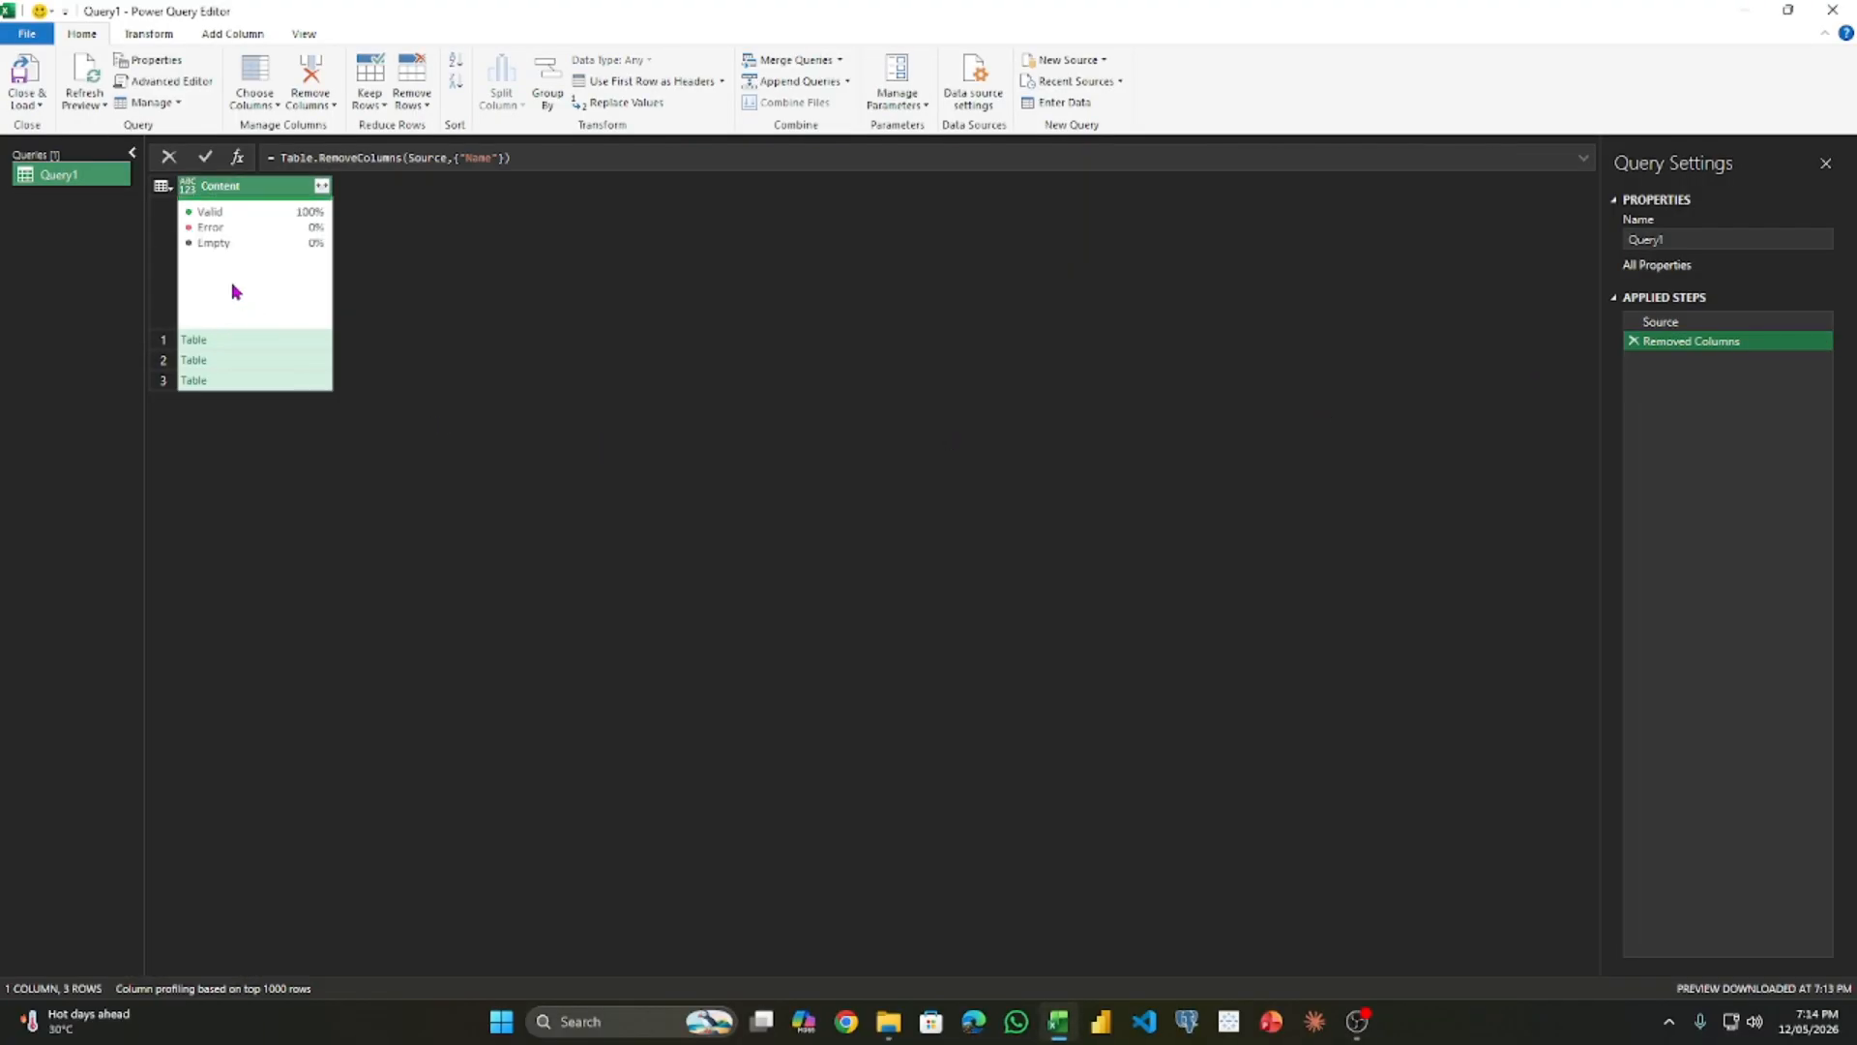
# - Expand all columns of the Content column without using the original column name as prefix, and look through the combined rows
pyautogui.click(322, 188)
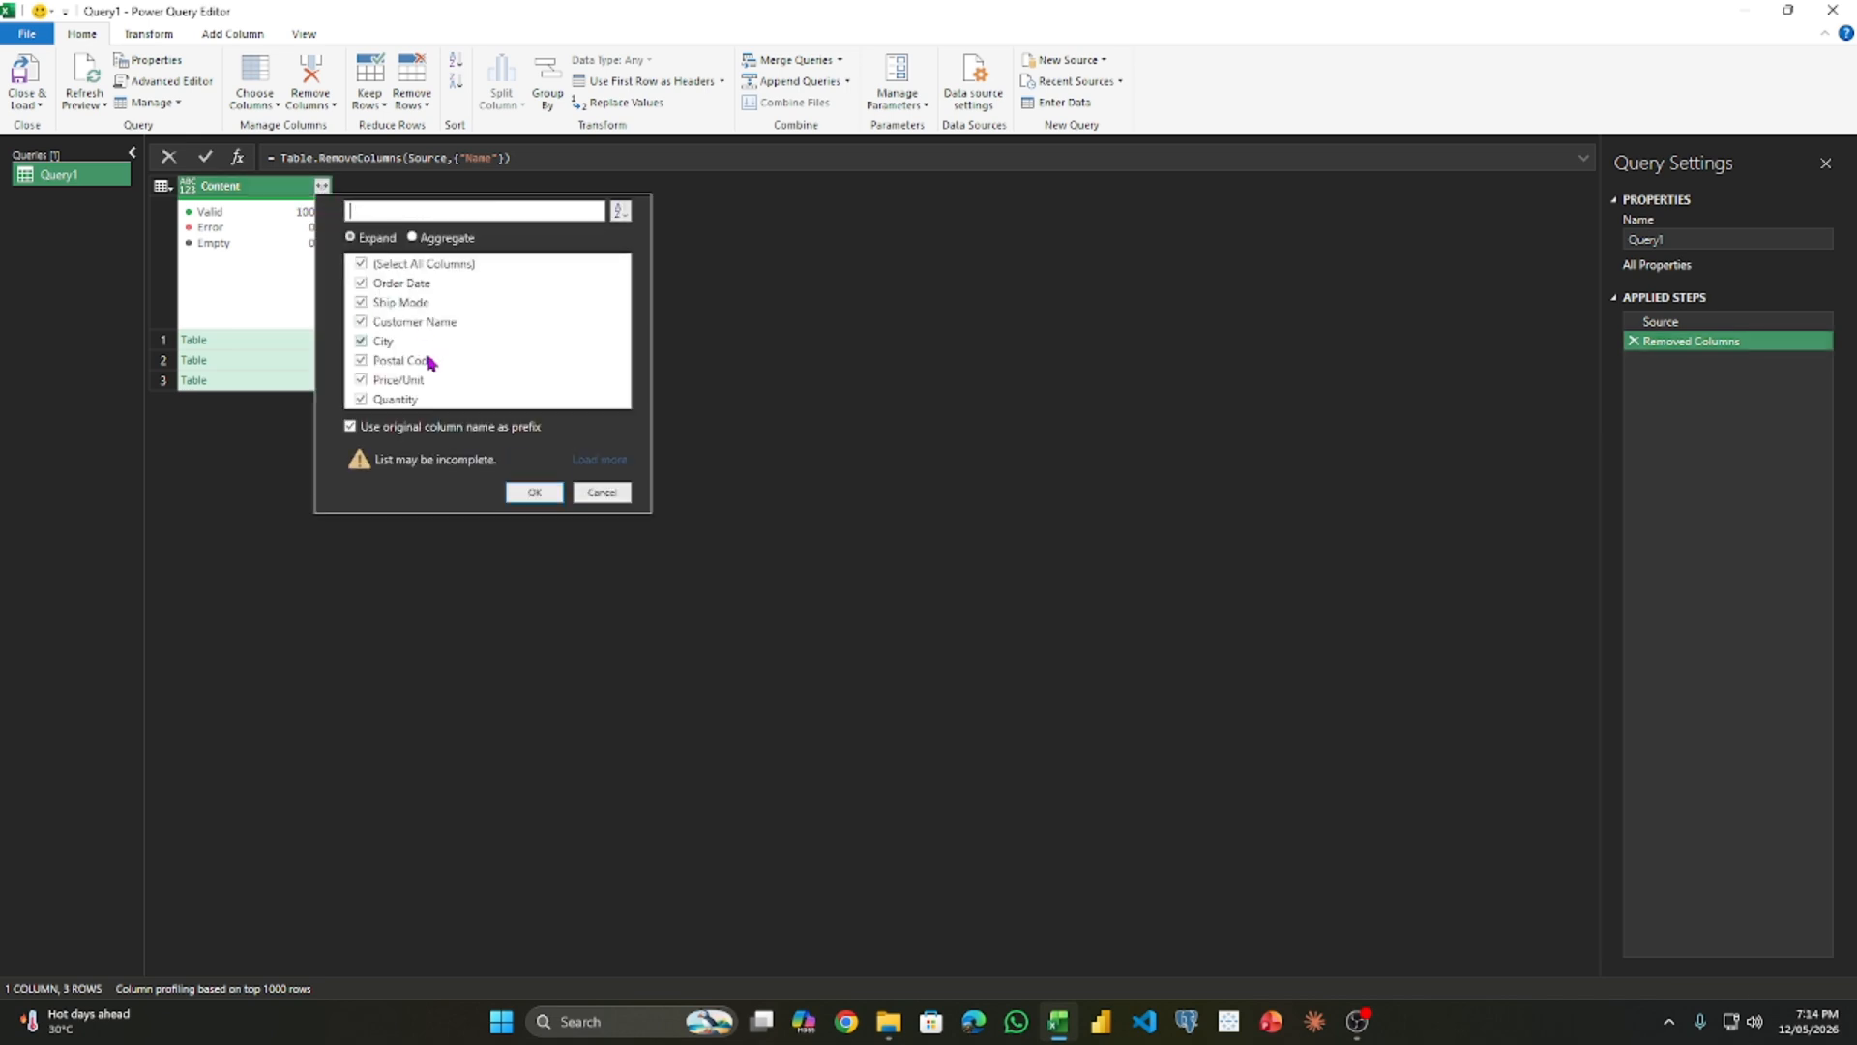
pyautogui.click(402, 427)
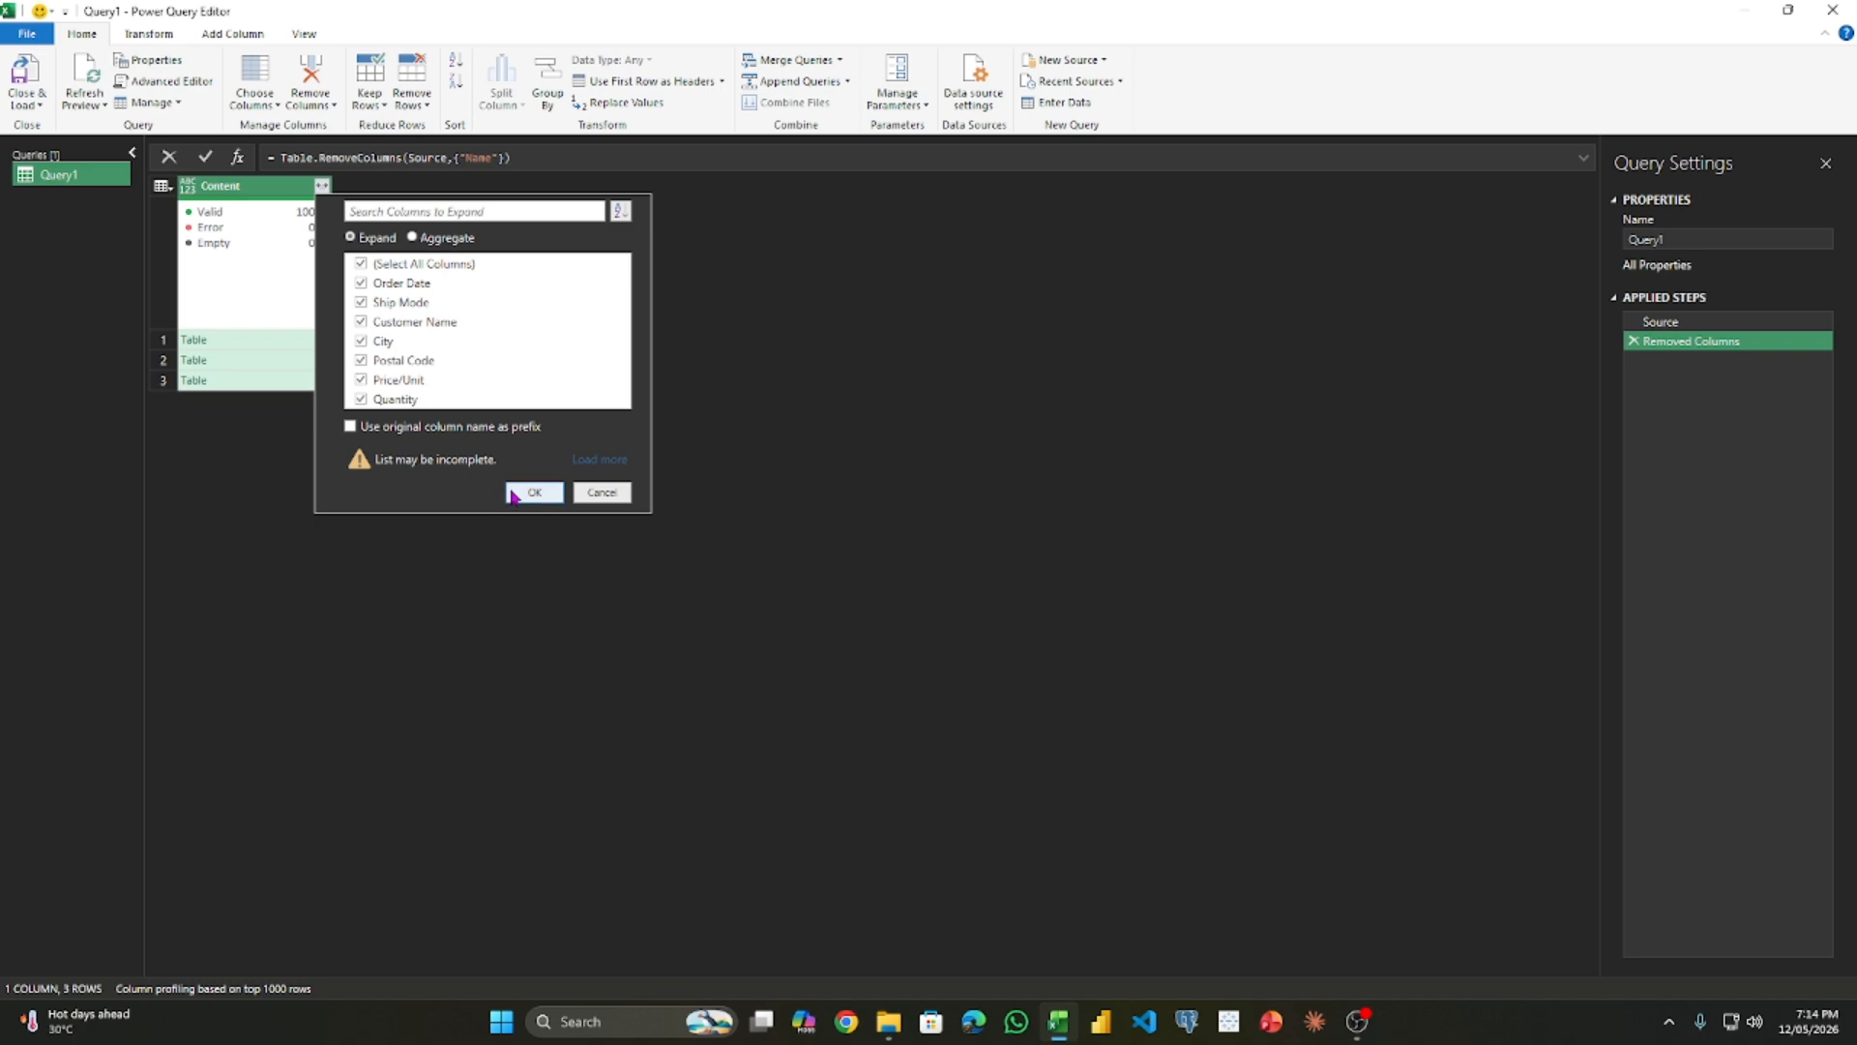
pyautogui.click(514, 493)
pyautogui.scroll(-6, 508, 492)
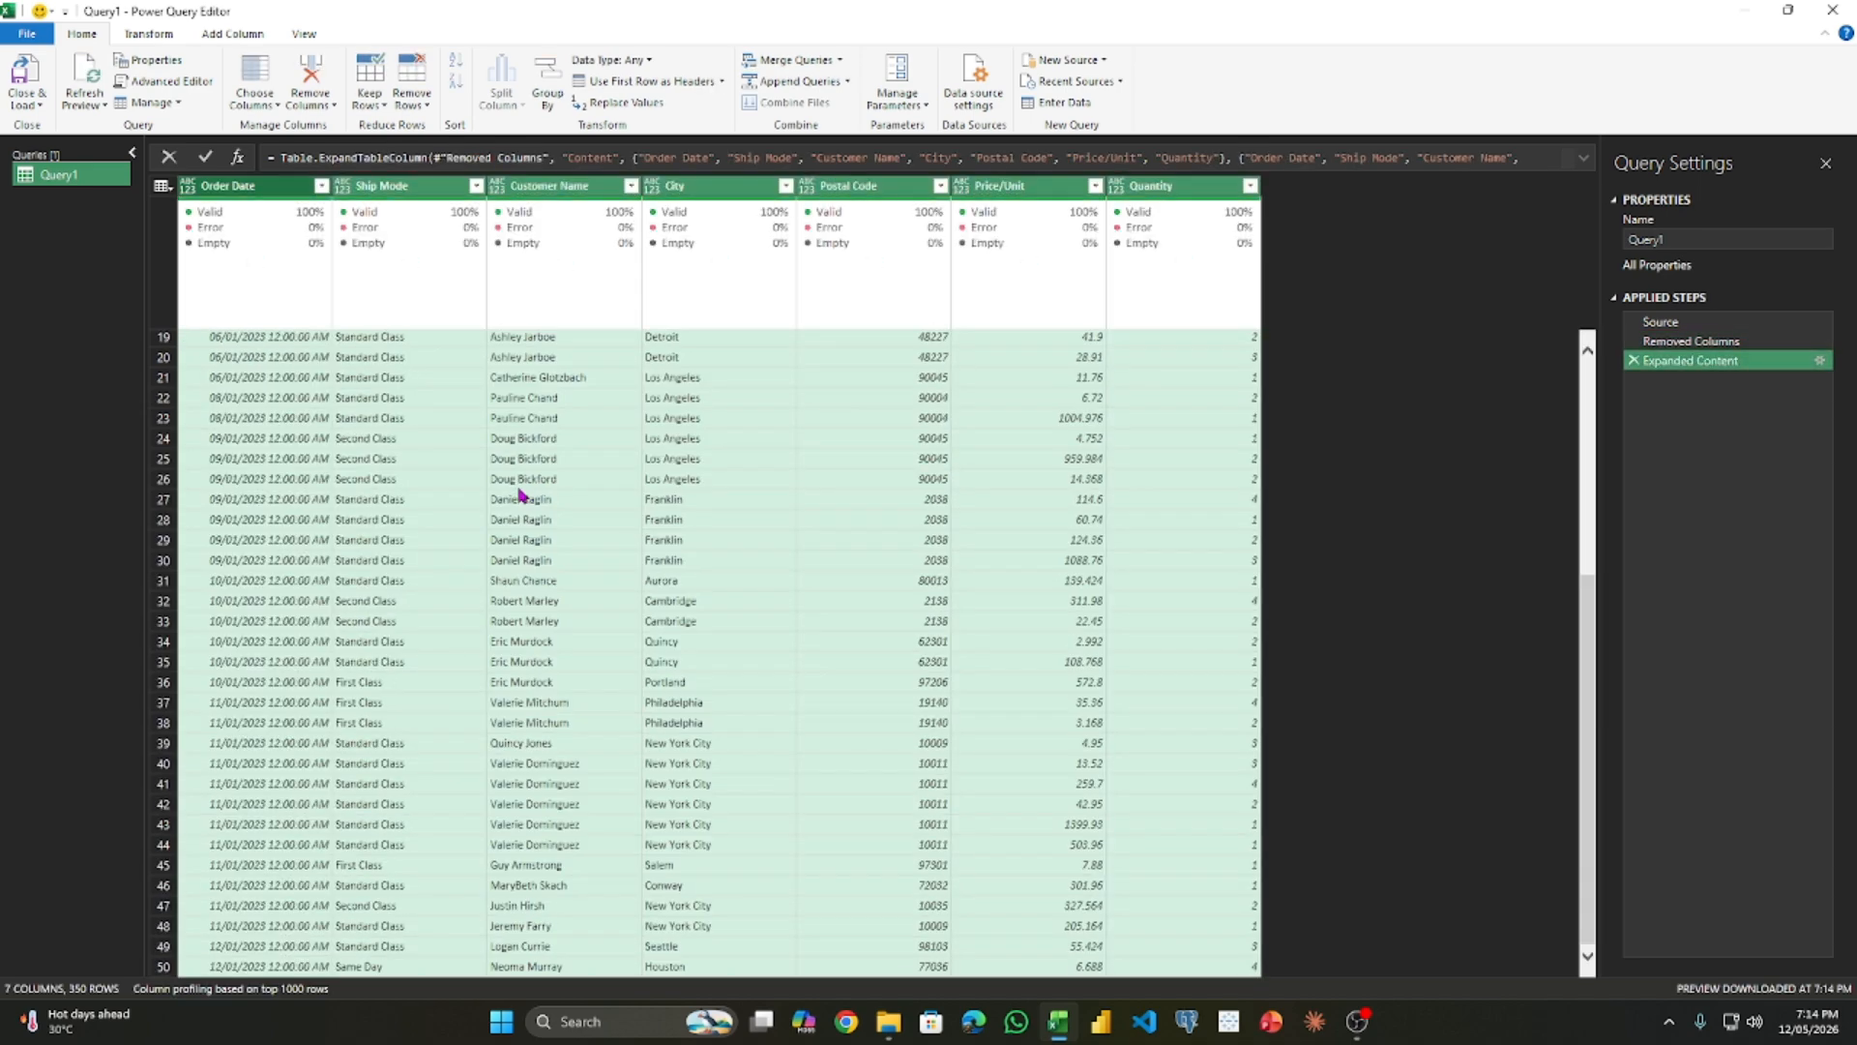
pyautogui.scroll(-20, 493, 492)
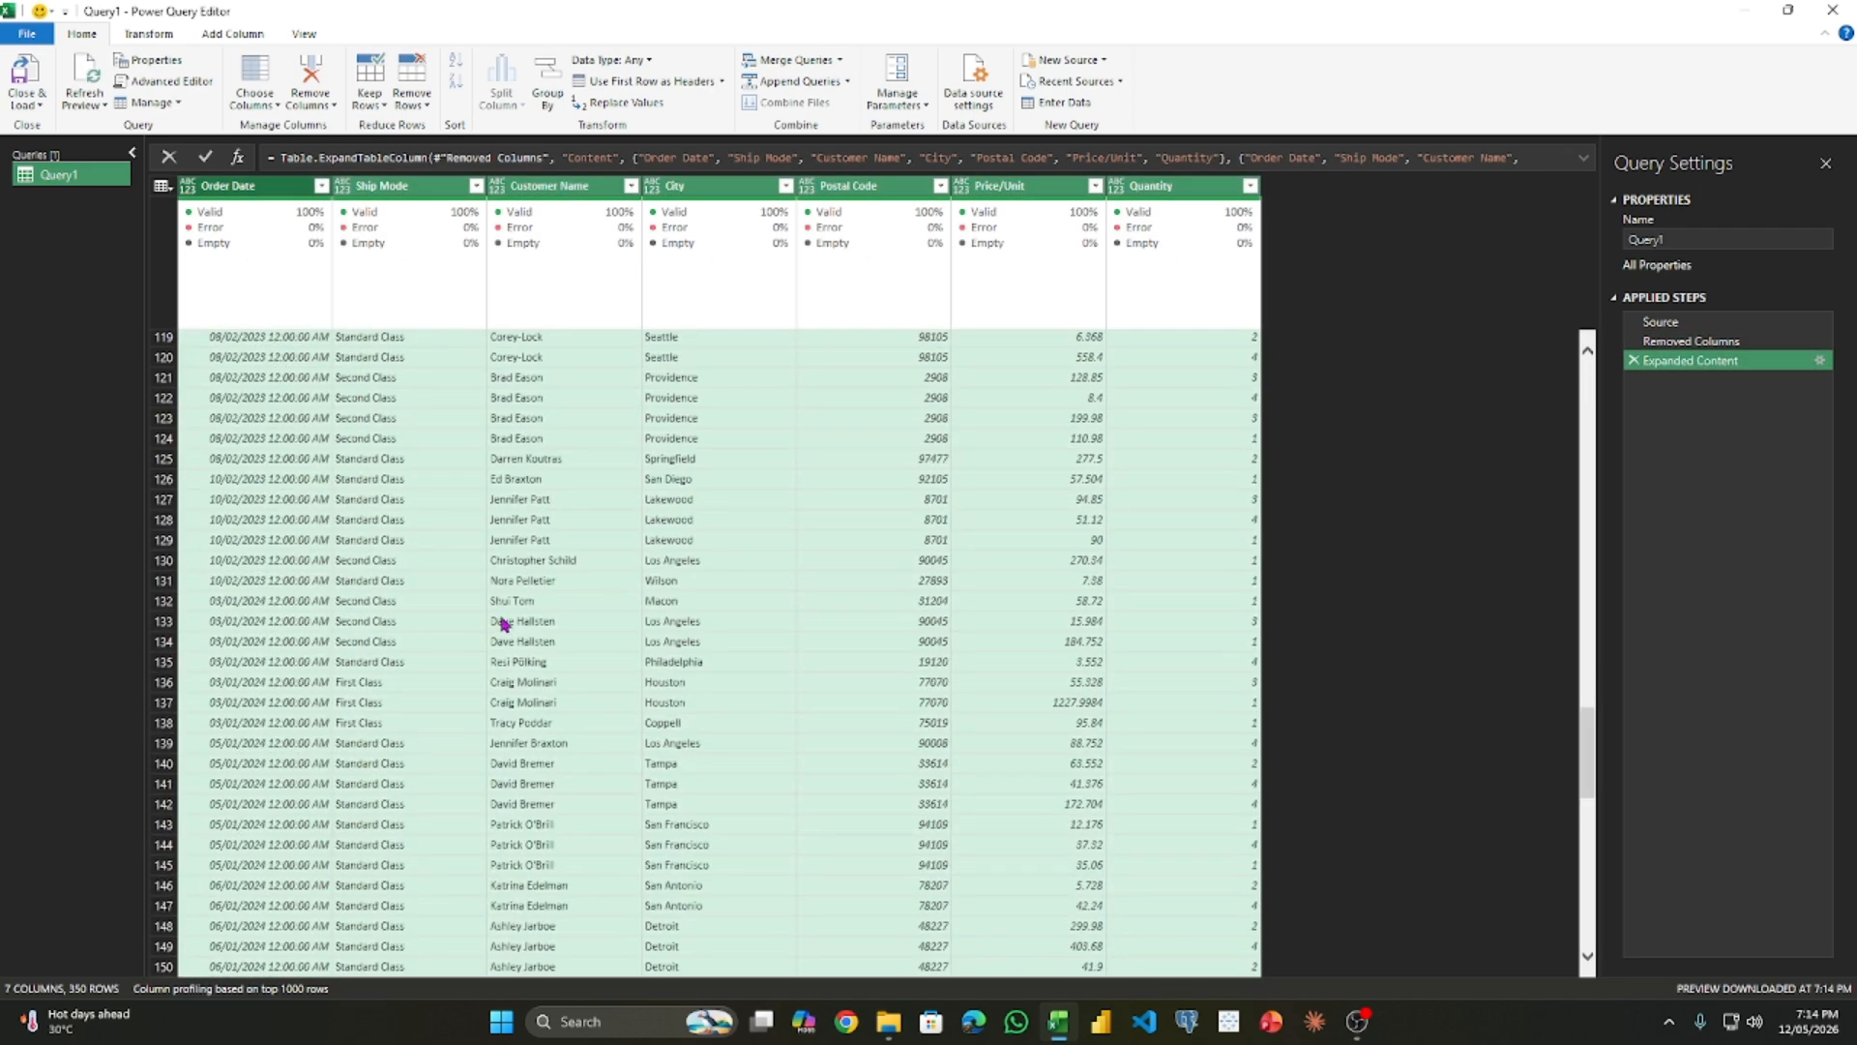
pyautogui.scroll(-20, 483, 690)
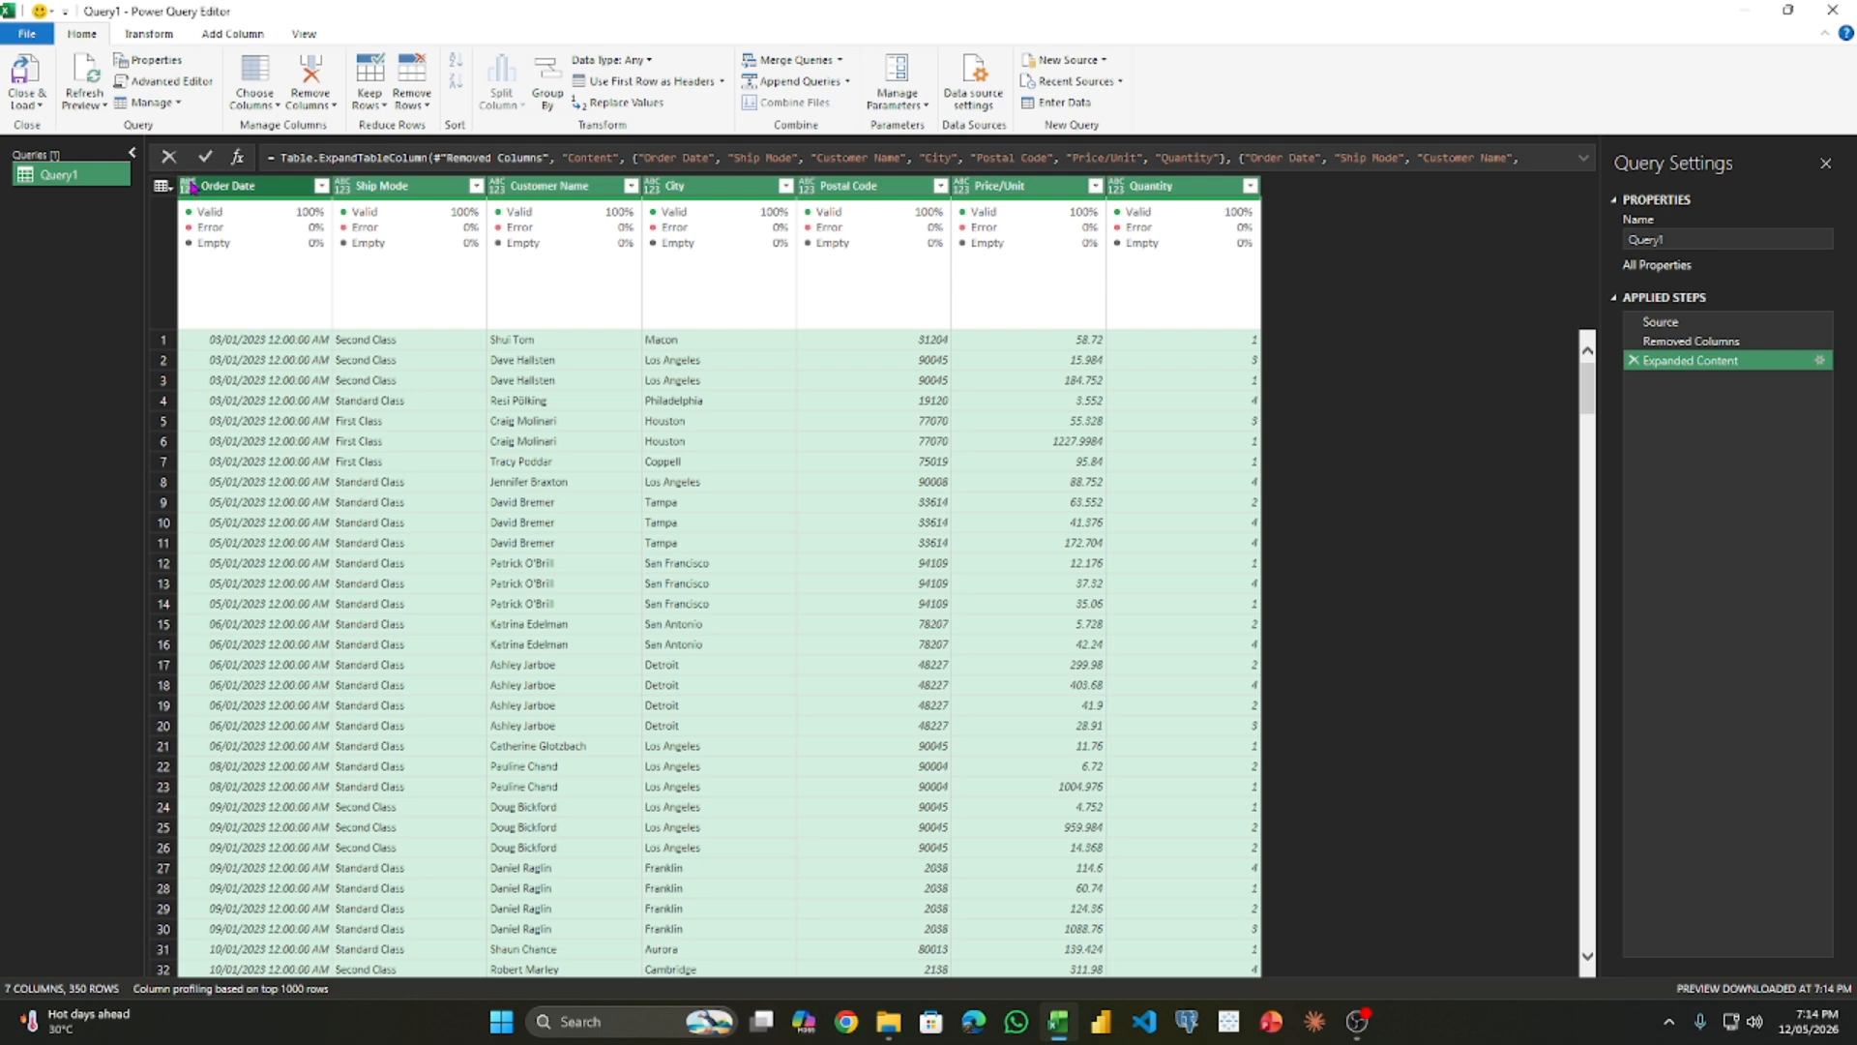
# - Set the Order Date column's data type to Date and load the query into a worksheet
pyautogui.click(189, 186)
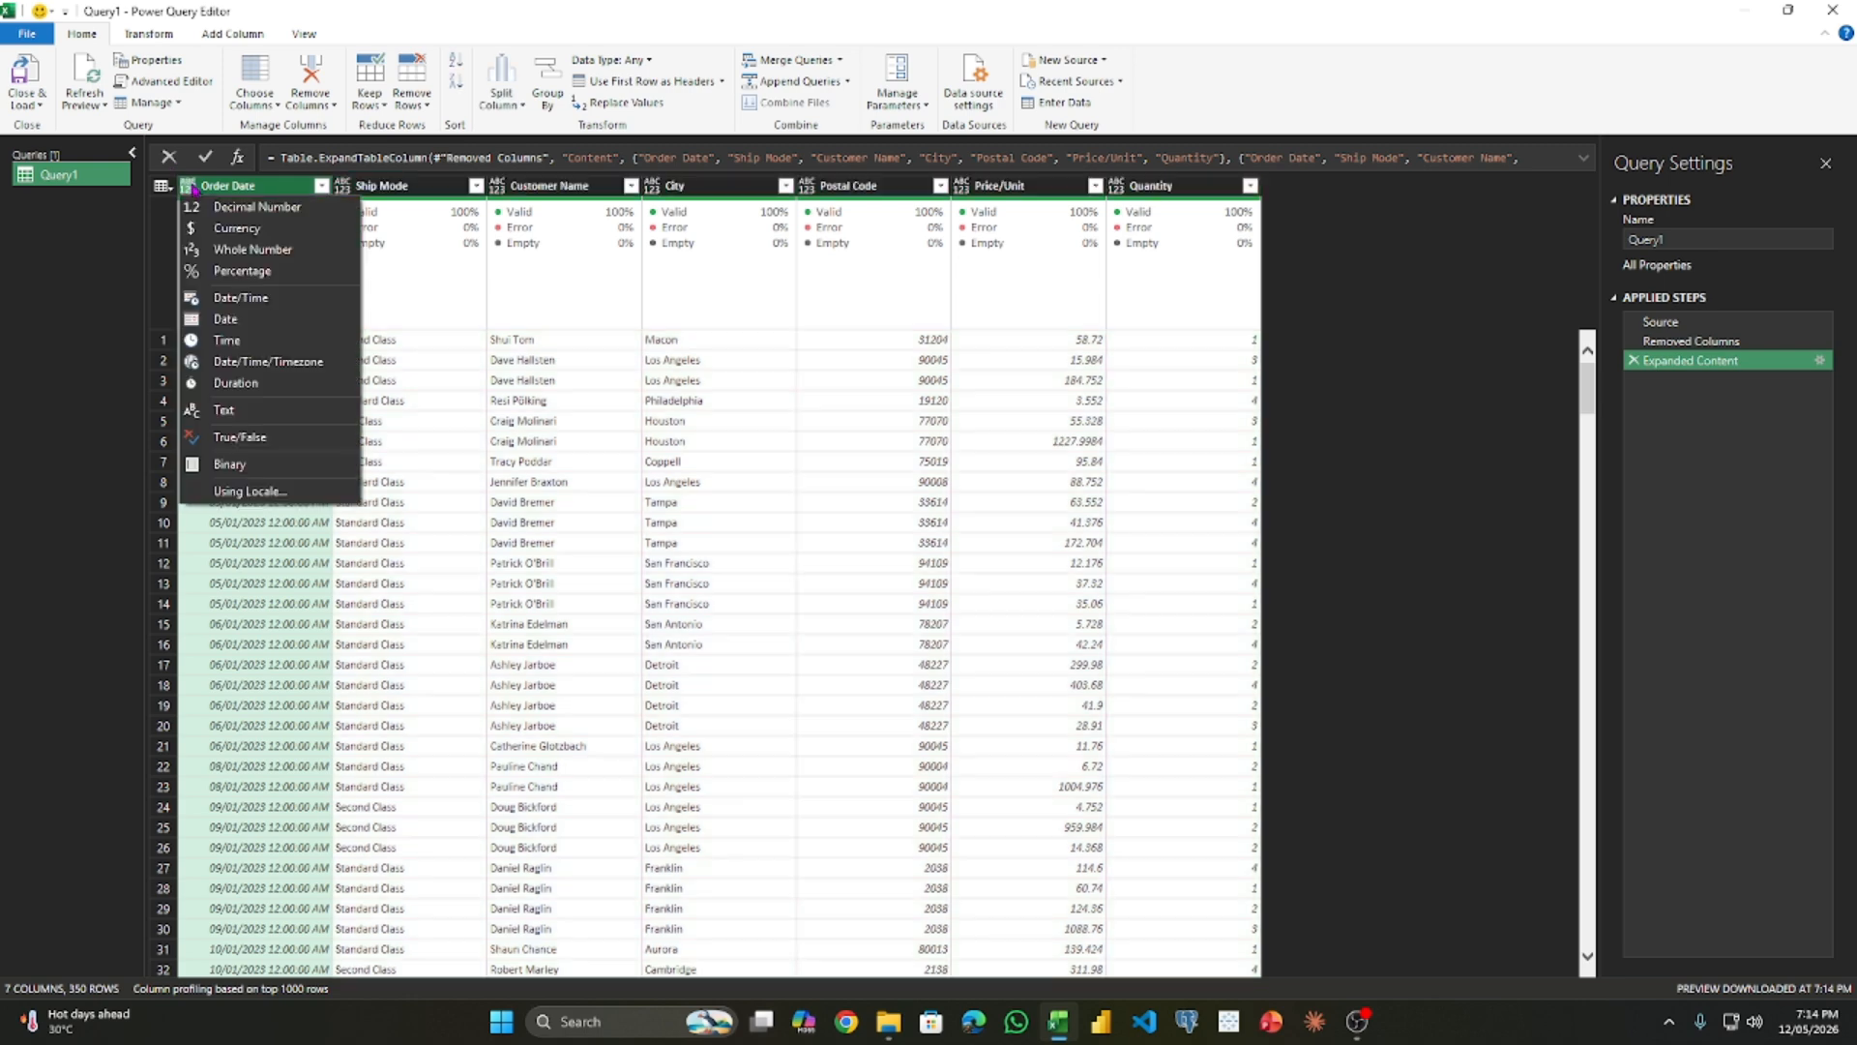
pyautogui.click(269, 320)
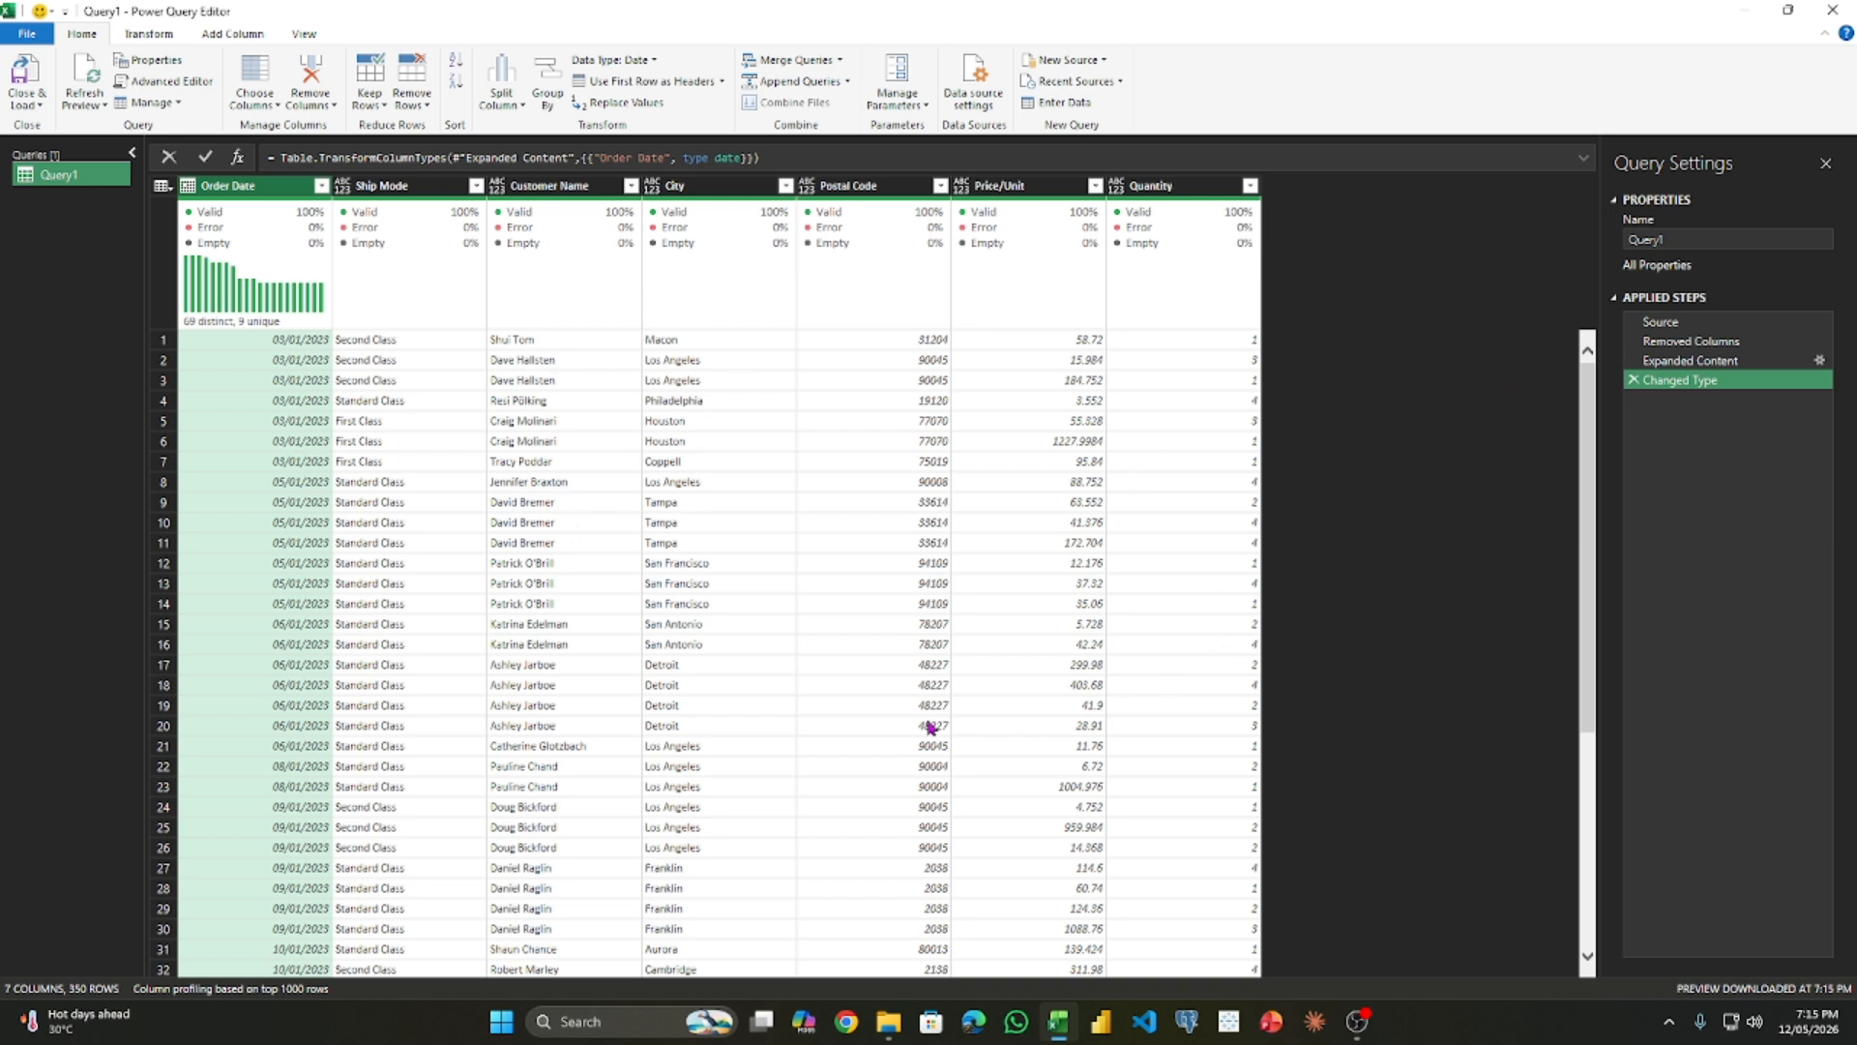
pyautogui.click(25, 105)
pyautogui.click(79, 141)
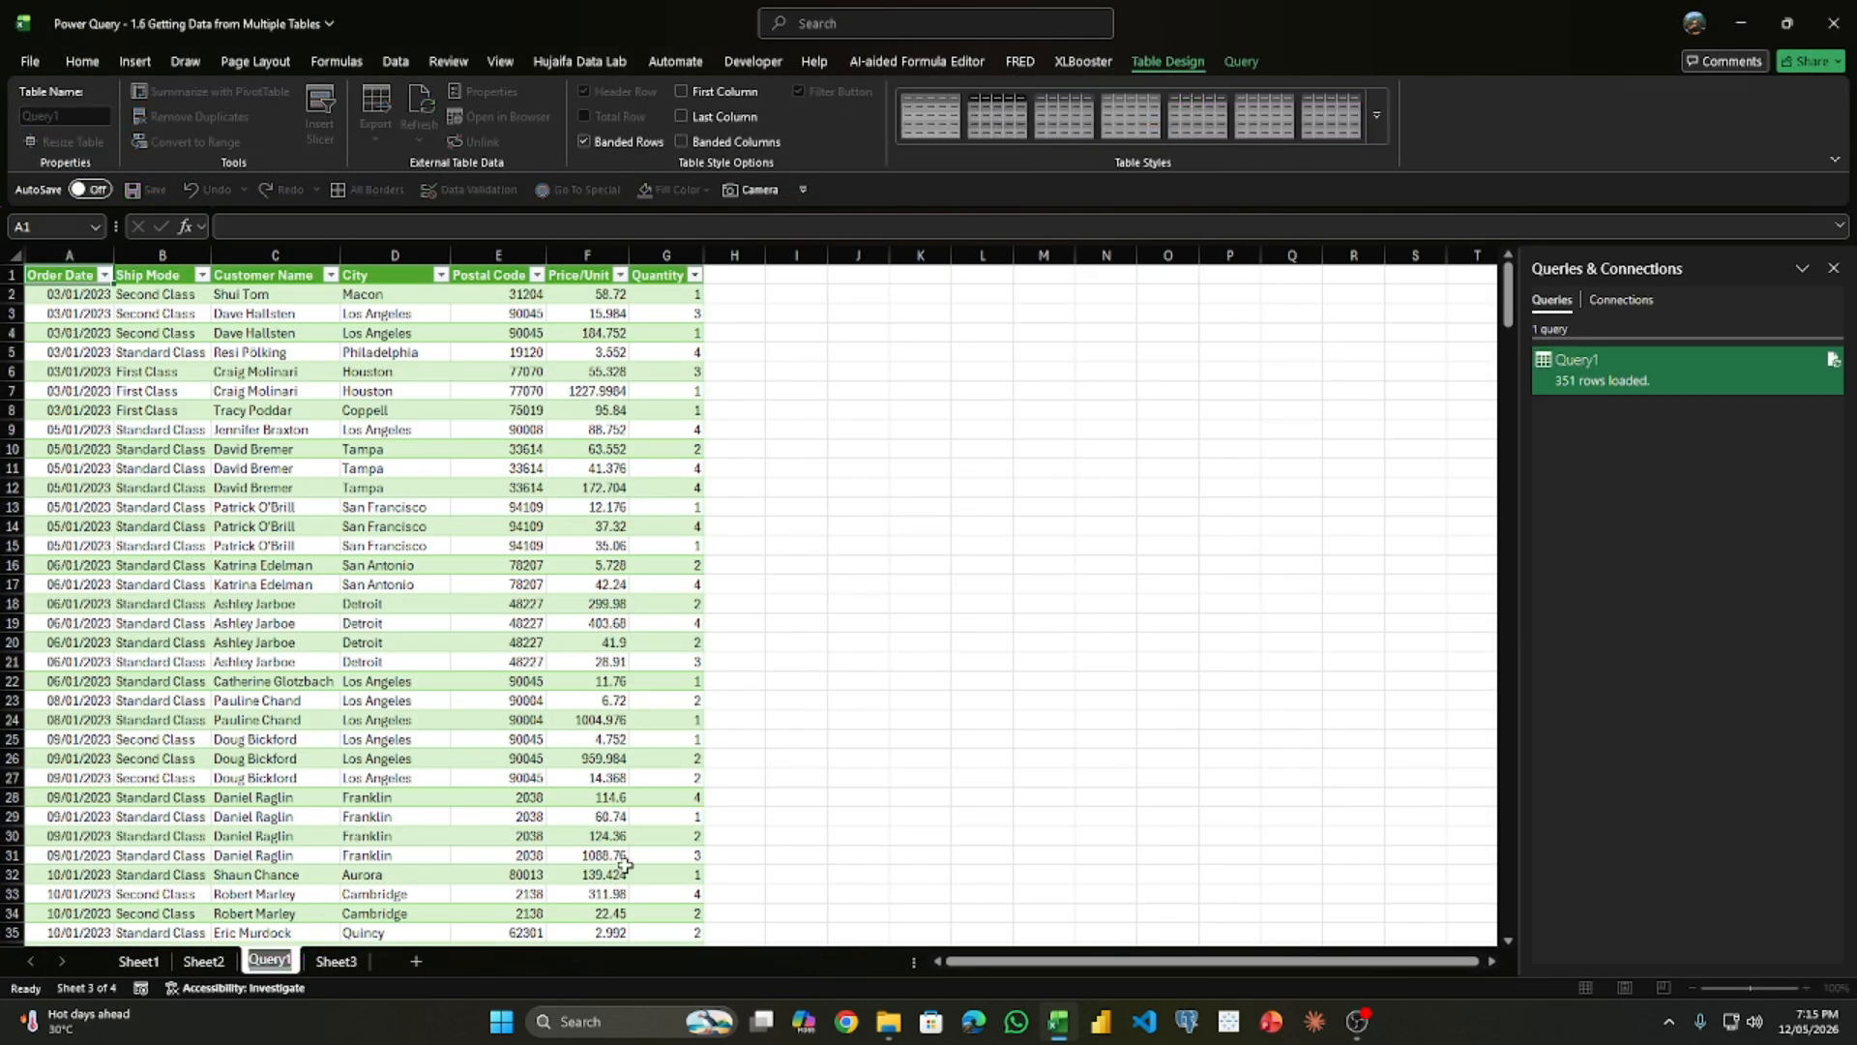
# - Rename the sheet with the loaded query as combine and move it after Sheet3
pyautogui.write('com')
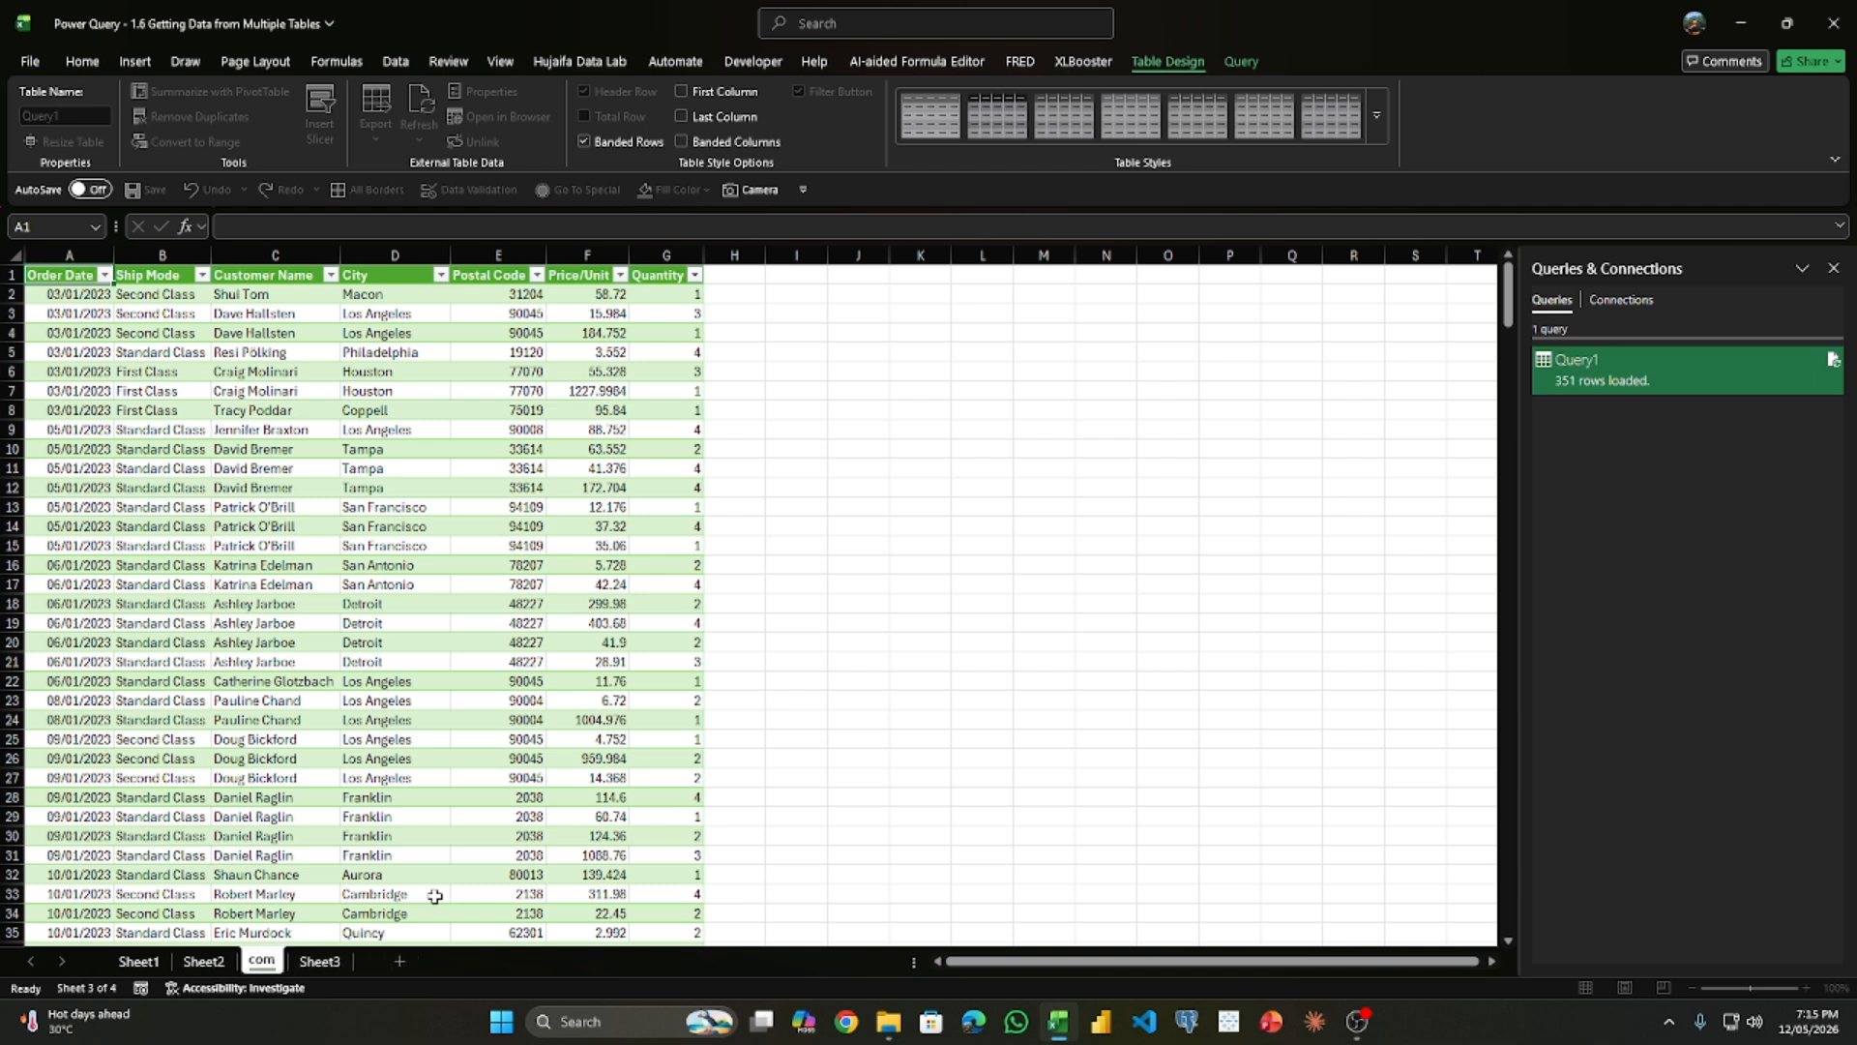
pyautogui.write('bine')
pyautogui.press('Return')
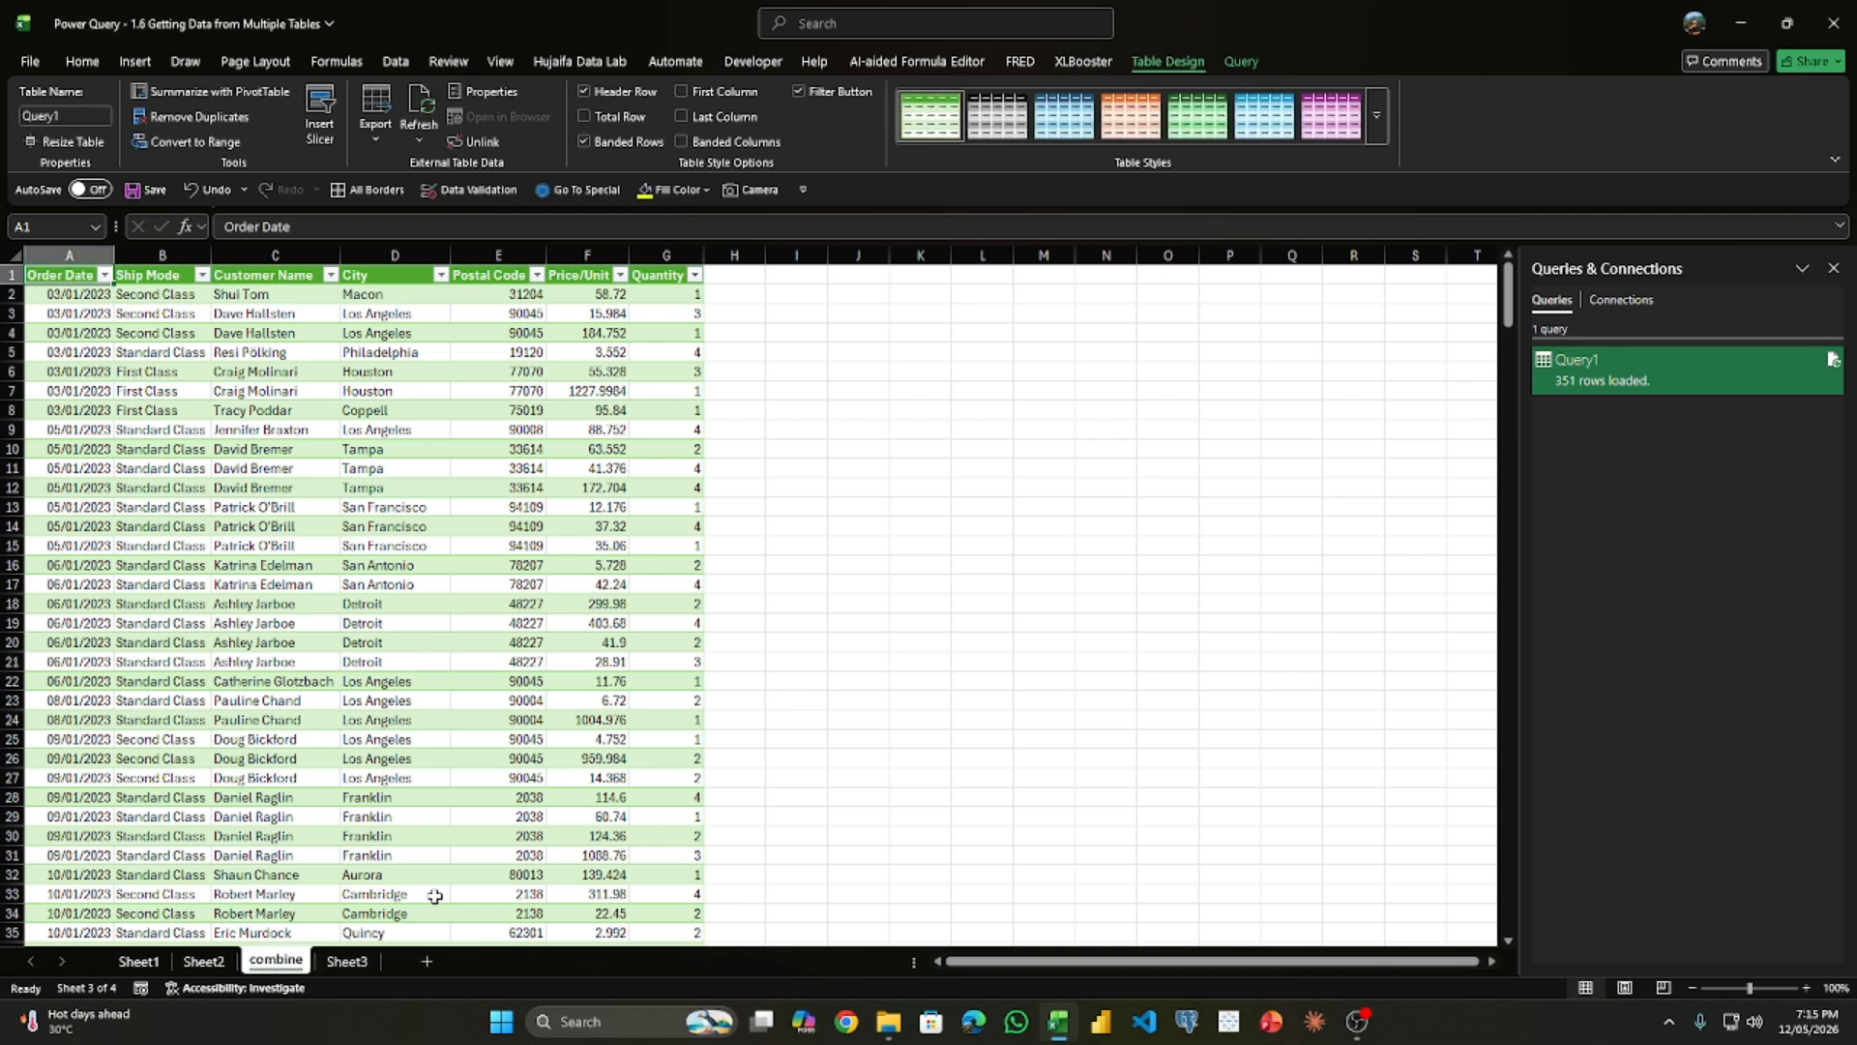
pyautogui.click(347, 961)
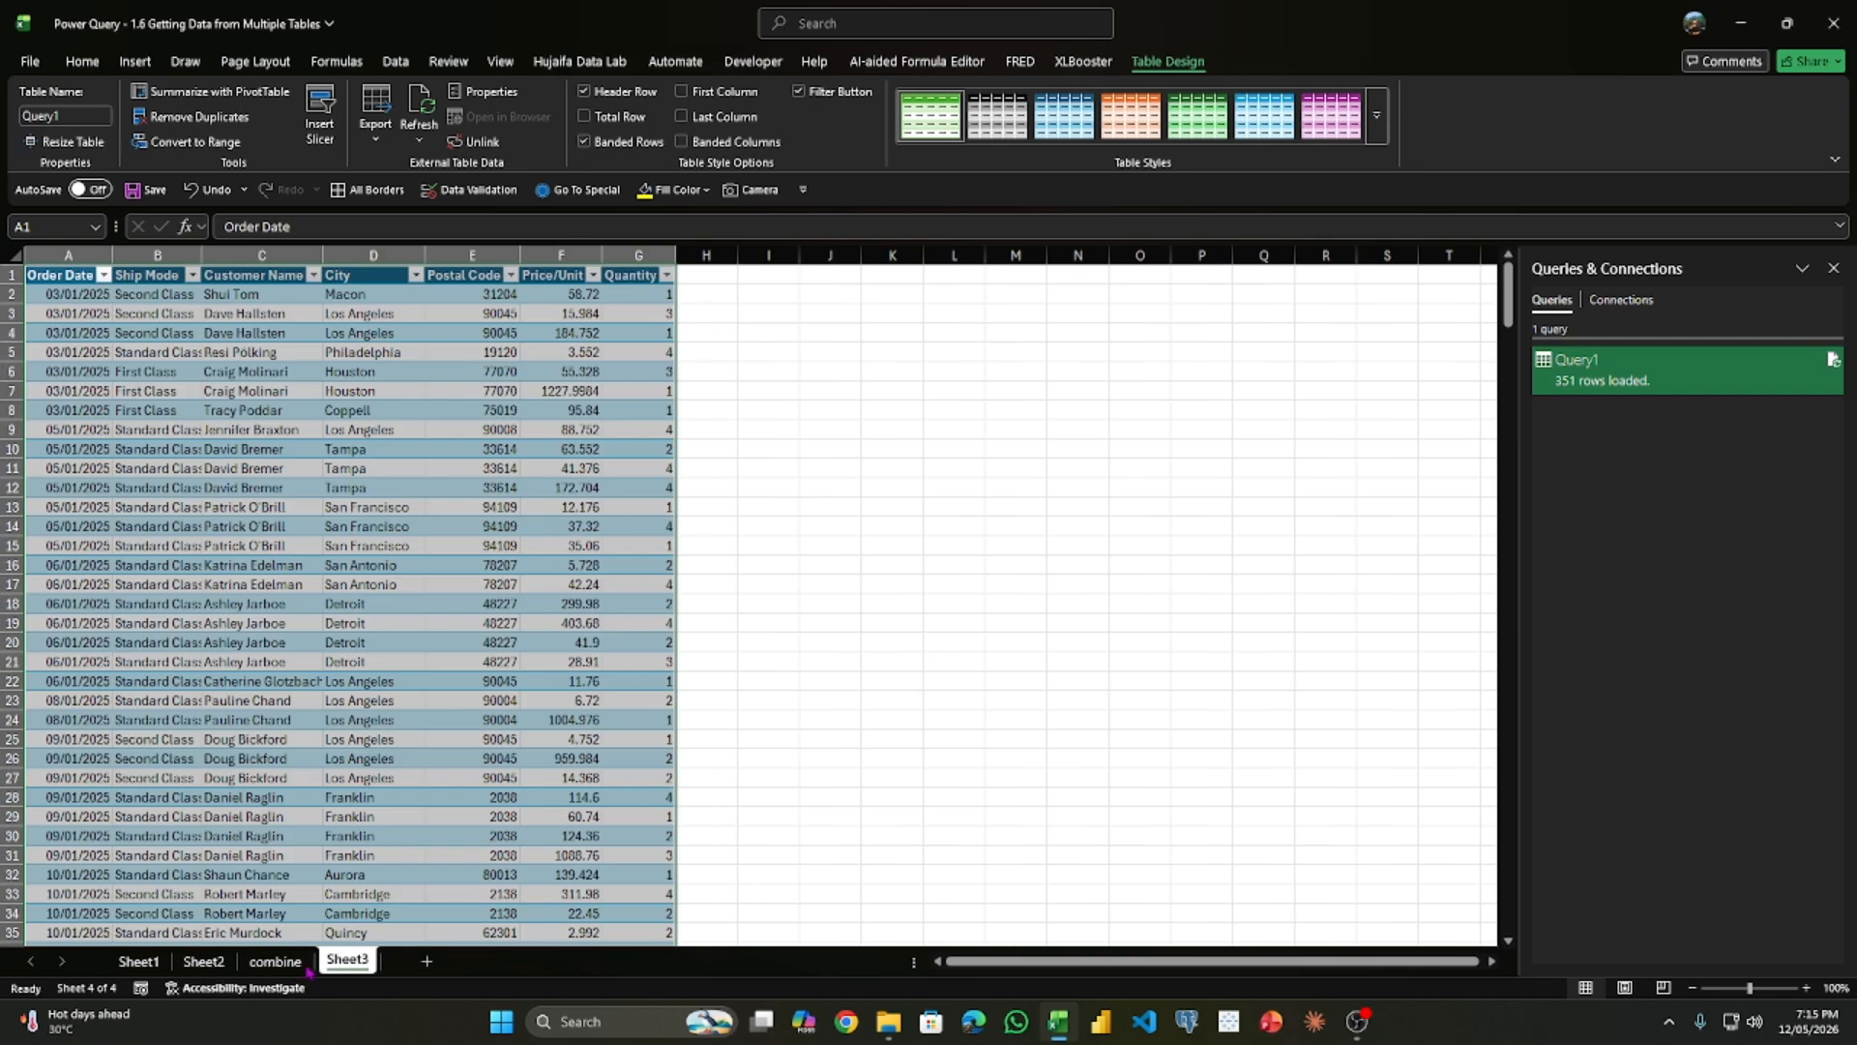
pyautogui.click(261, 961)
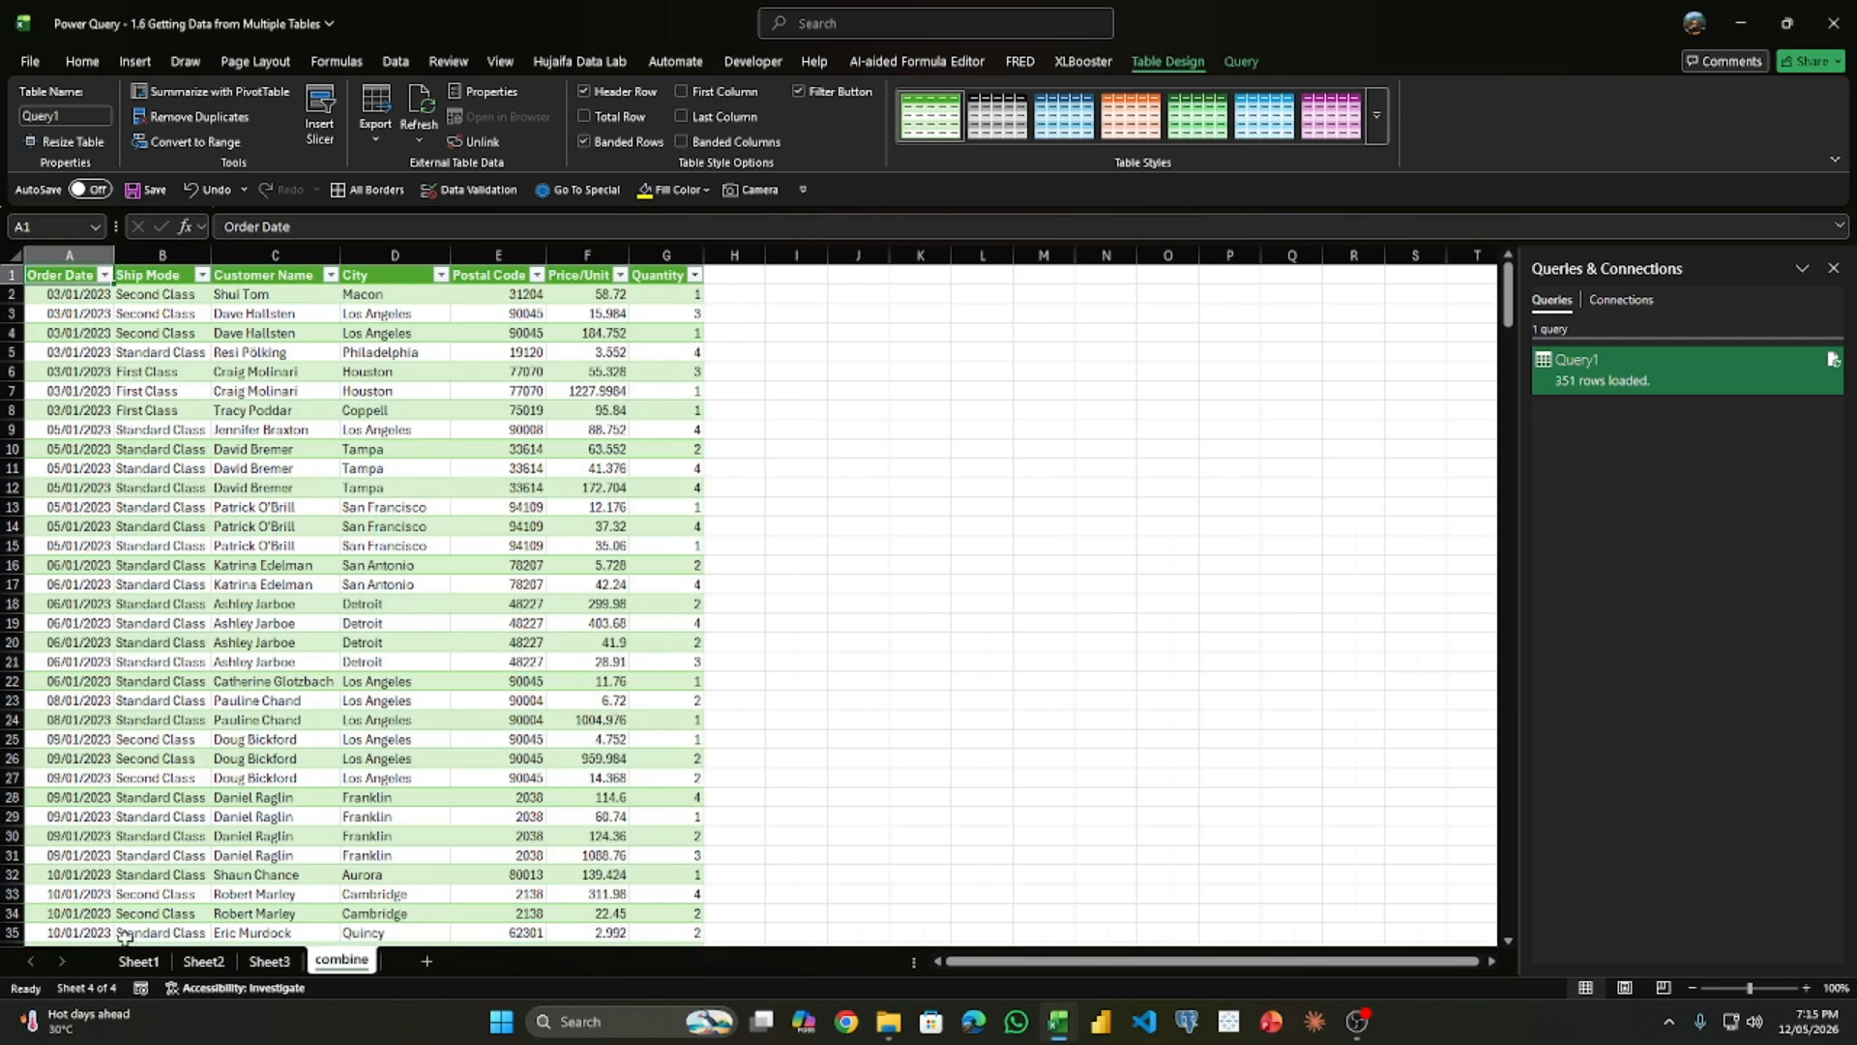
# - Examine the order dates throughout the combine sheet to check that the data of all three tables is included
pyautogui.scroll(-20, 220, 704)
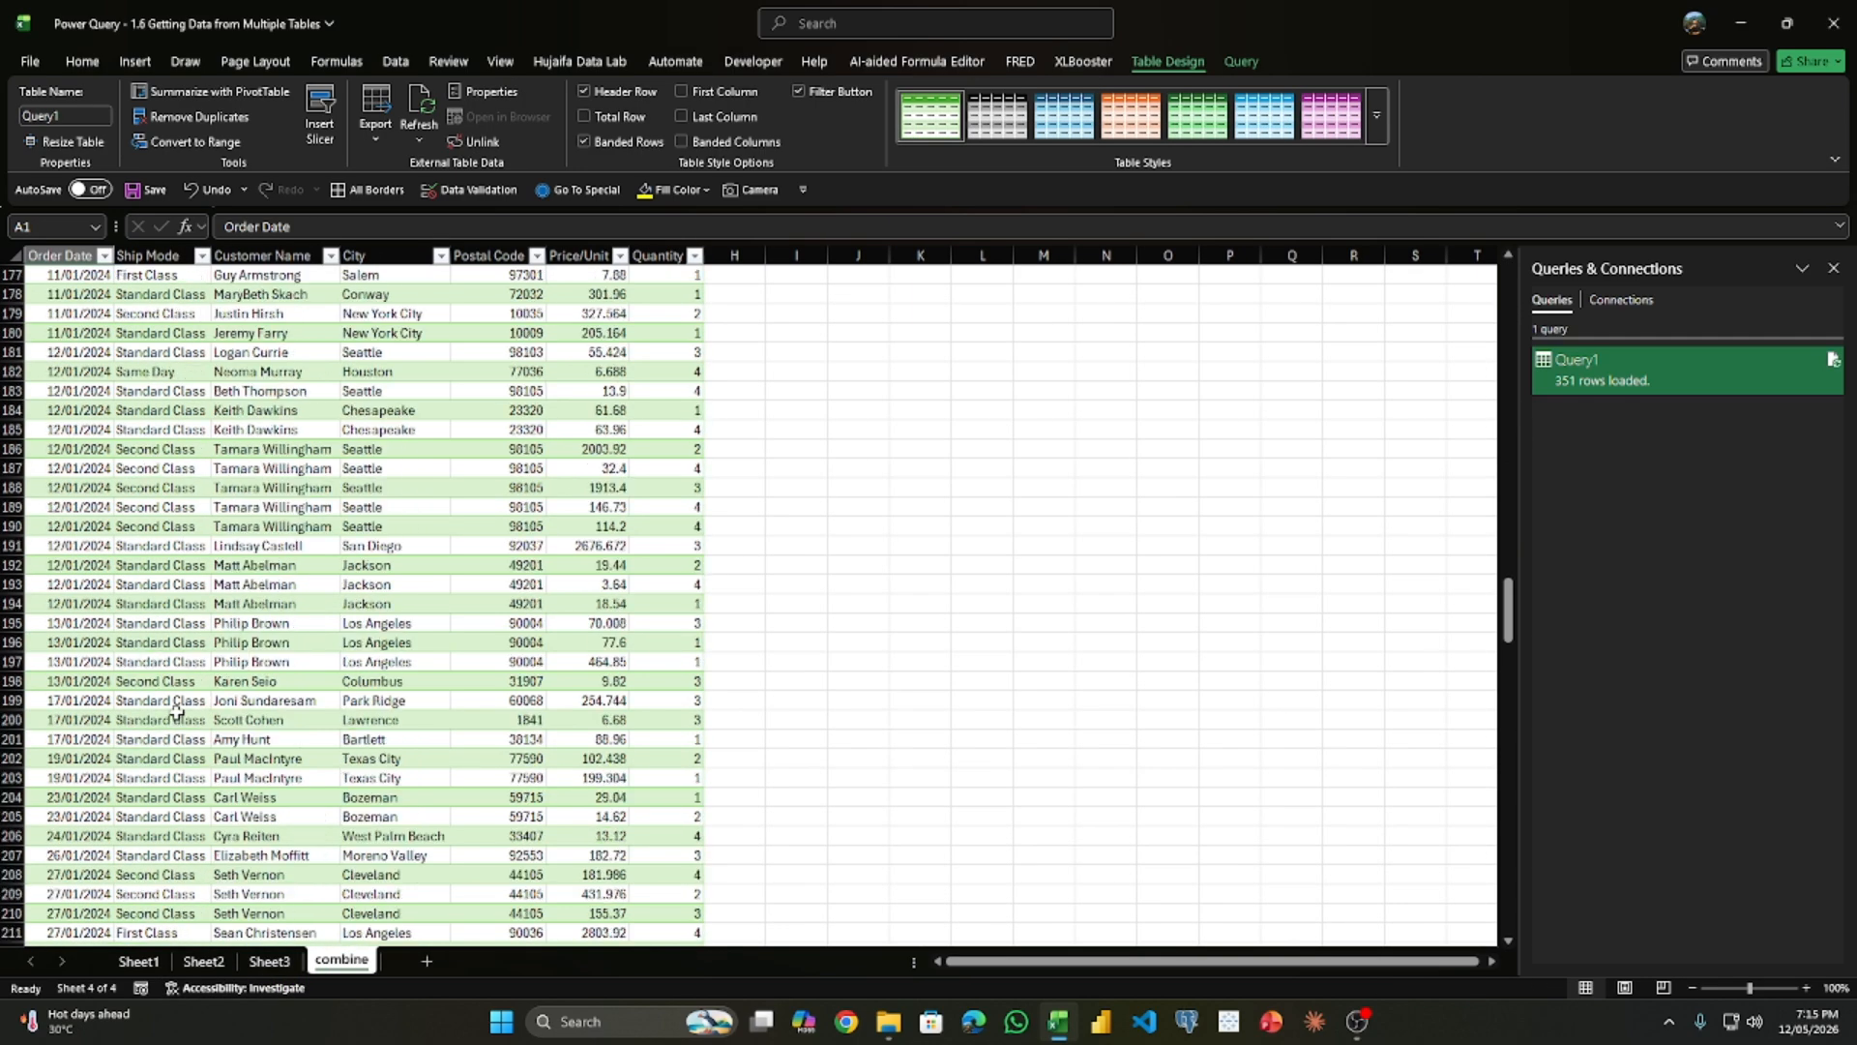
pyautogui.scroll(-16, 165, 722)
pyautogui.scroll(20, 178, 365)
pyautogui.scroll(-20, 145, 429)
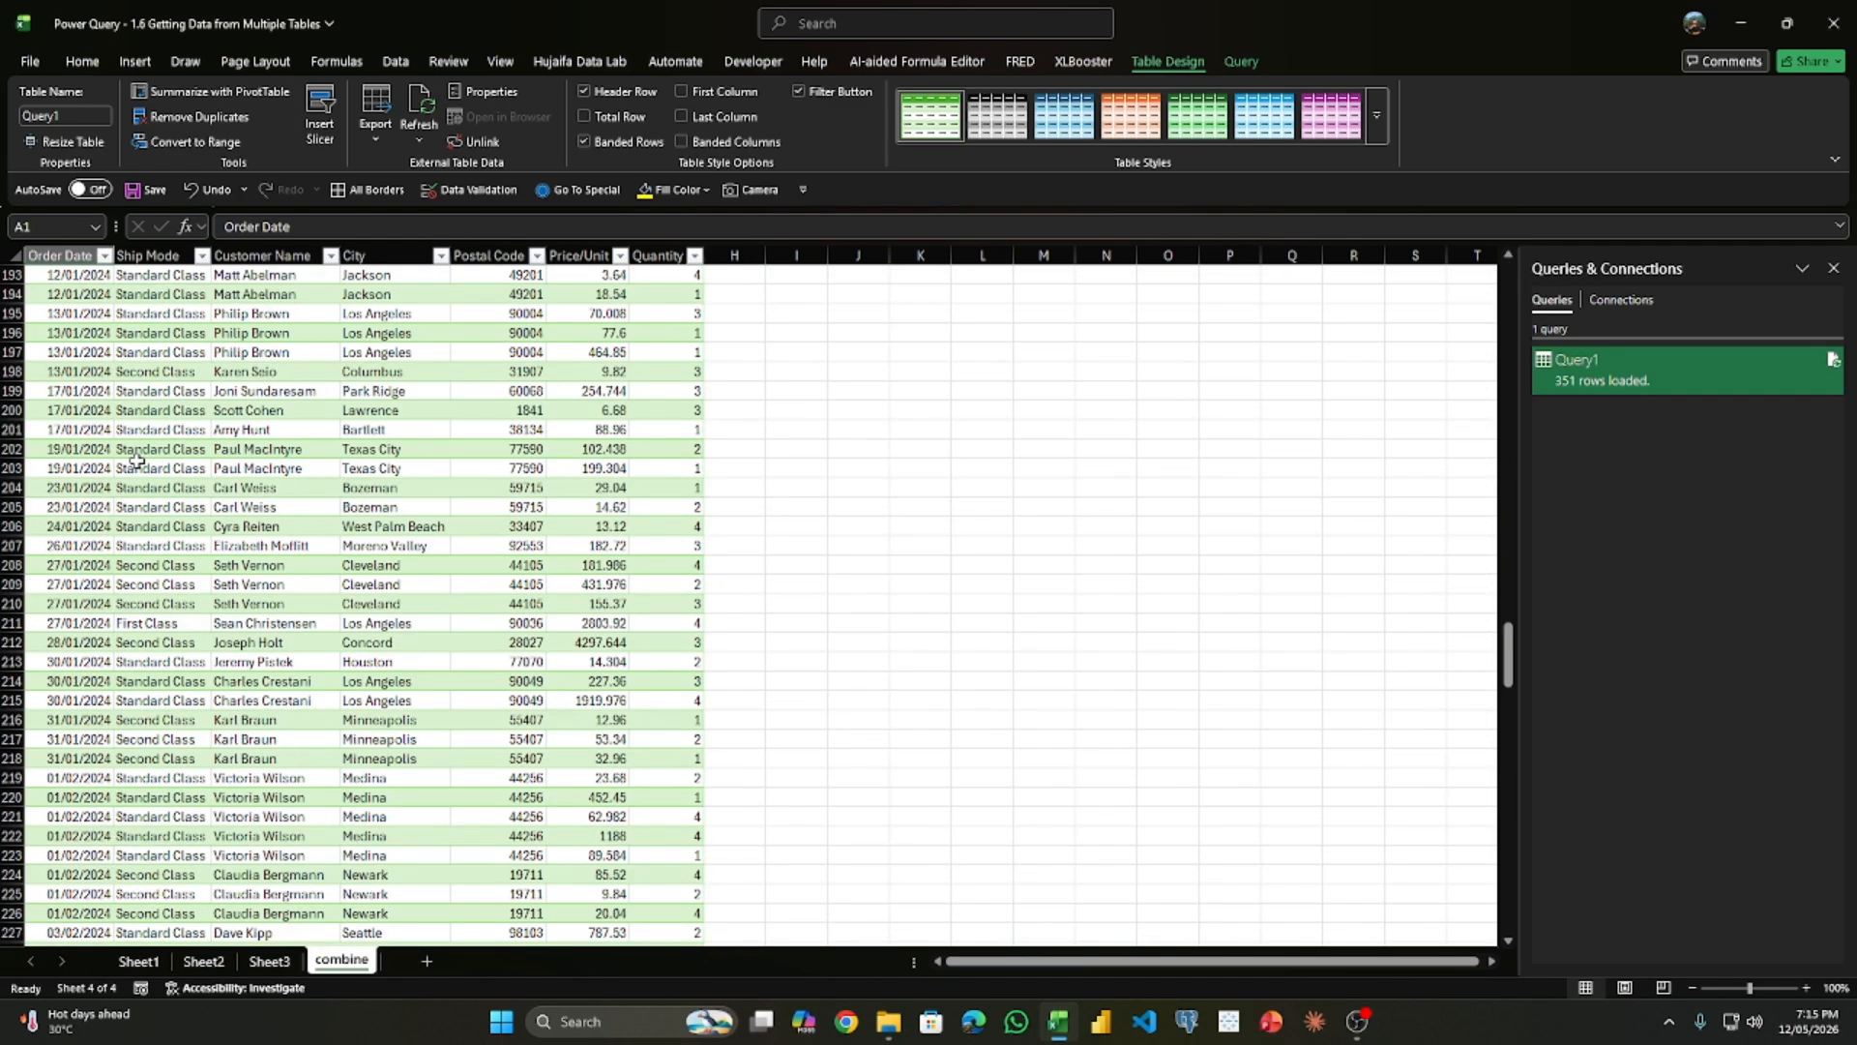
pyautogui.scroll(-11, 291, 544)
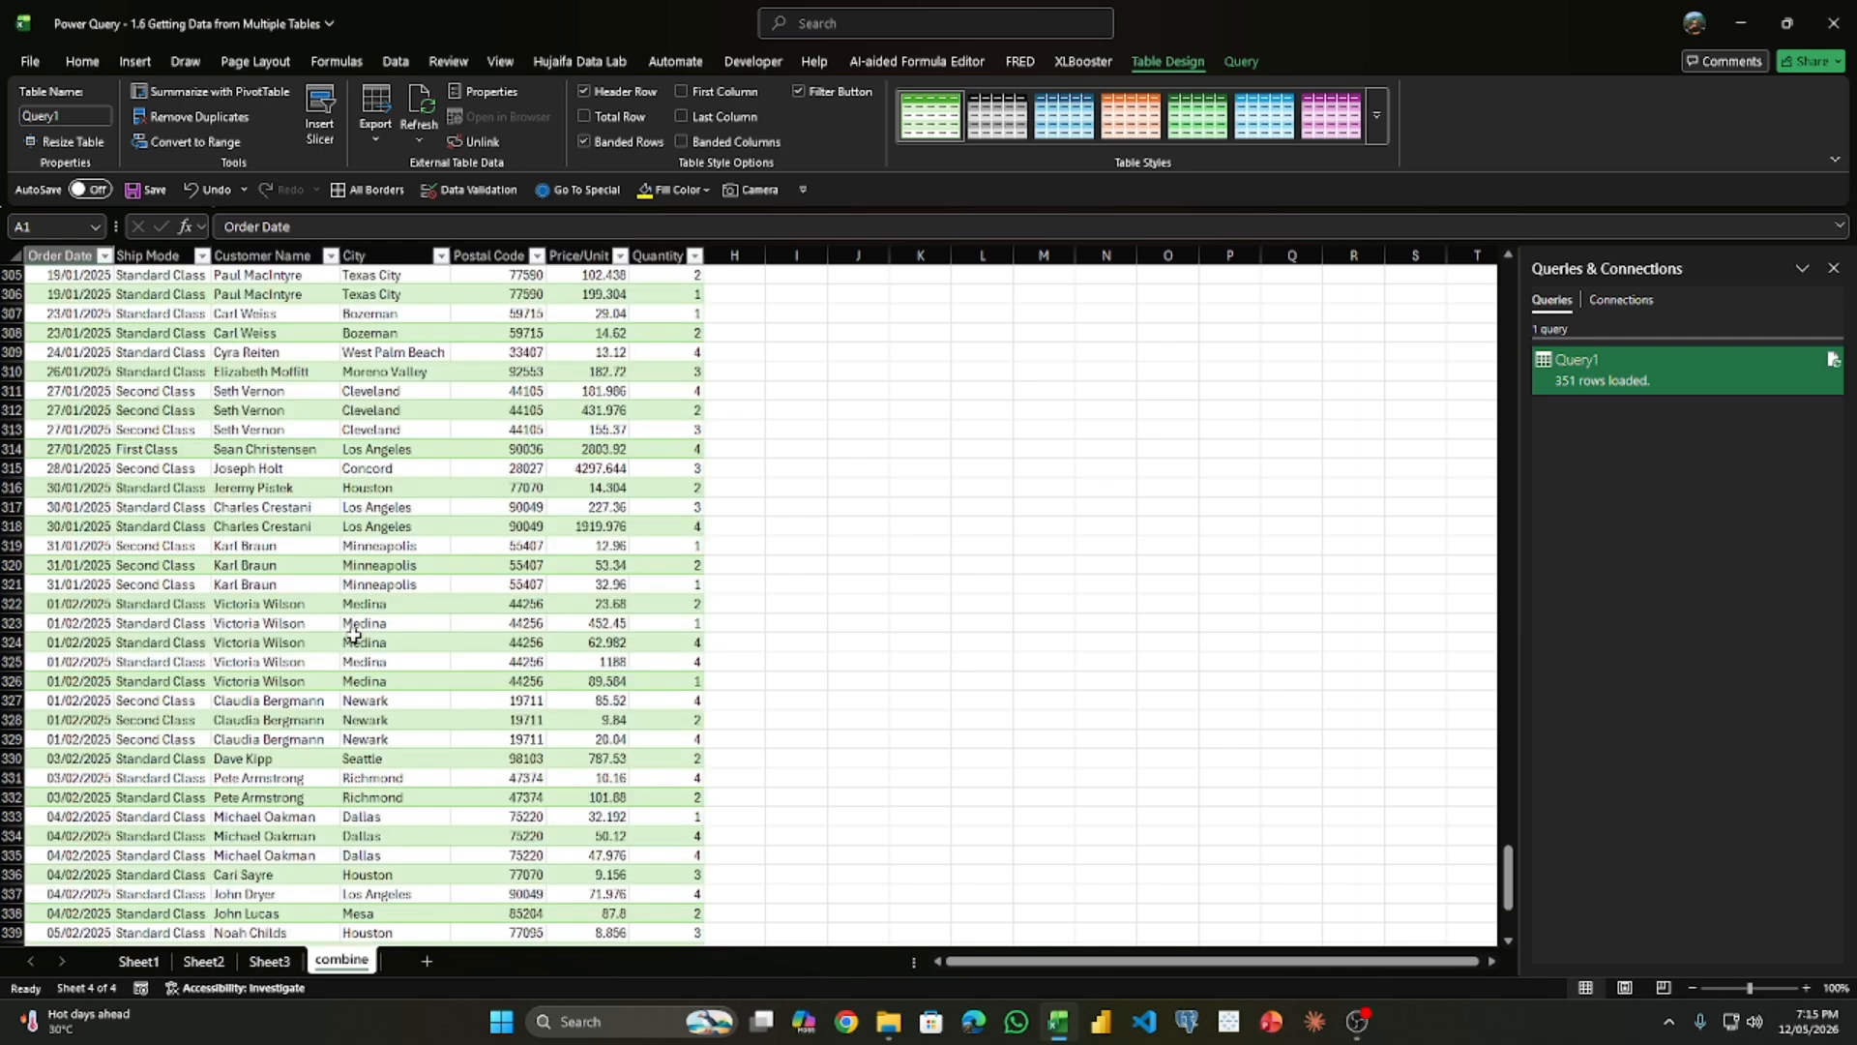
pyautogui.scroll(20, 408, 605)
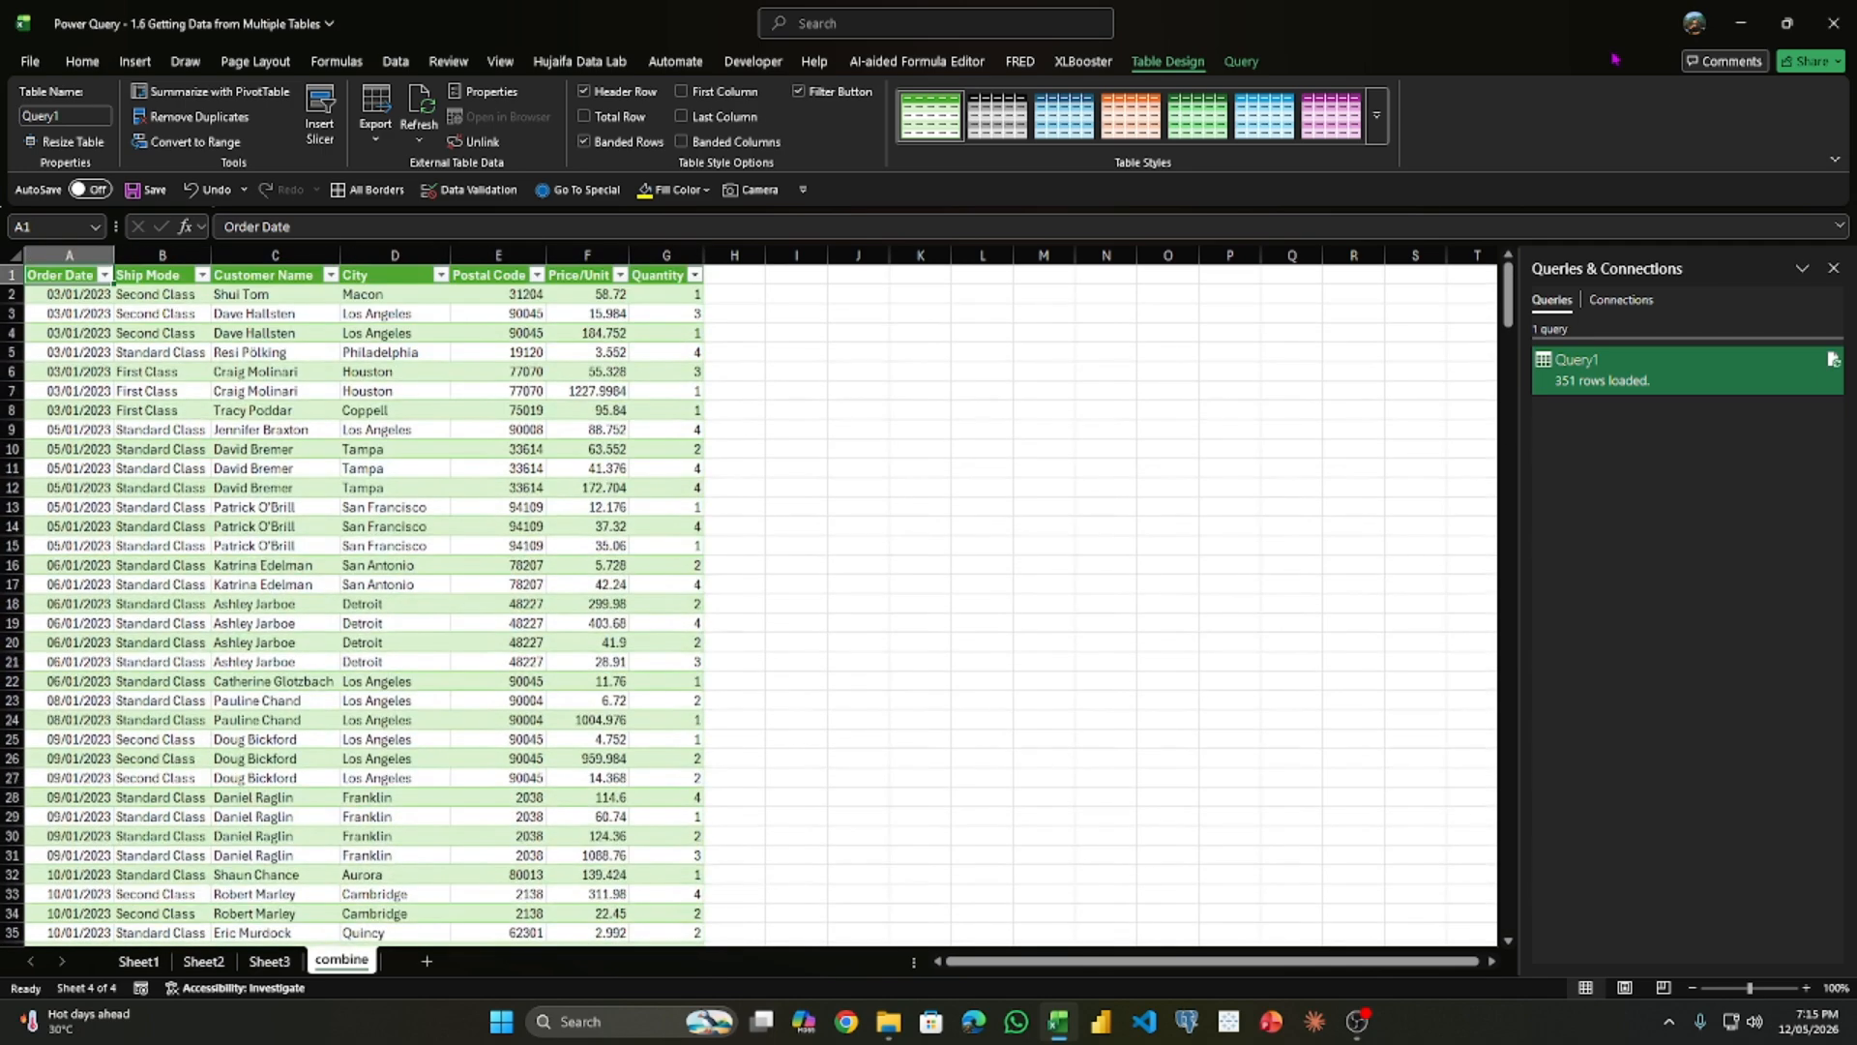
# - Refresh Query1 twice in the workbook to see how its loaded row count responds
pyautogui.click(1833, 22)
pyautogui.rightClick(1688, 385)
pyautogui.click(1703, 502)
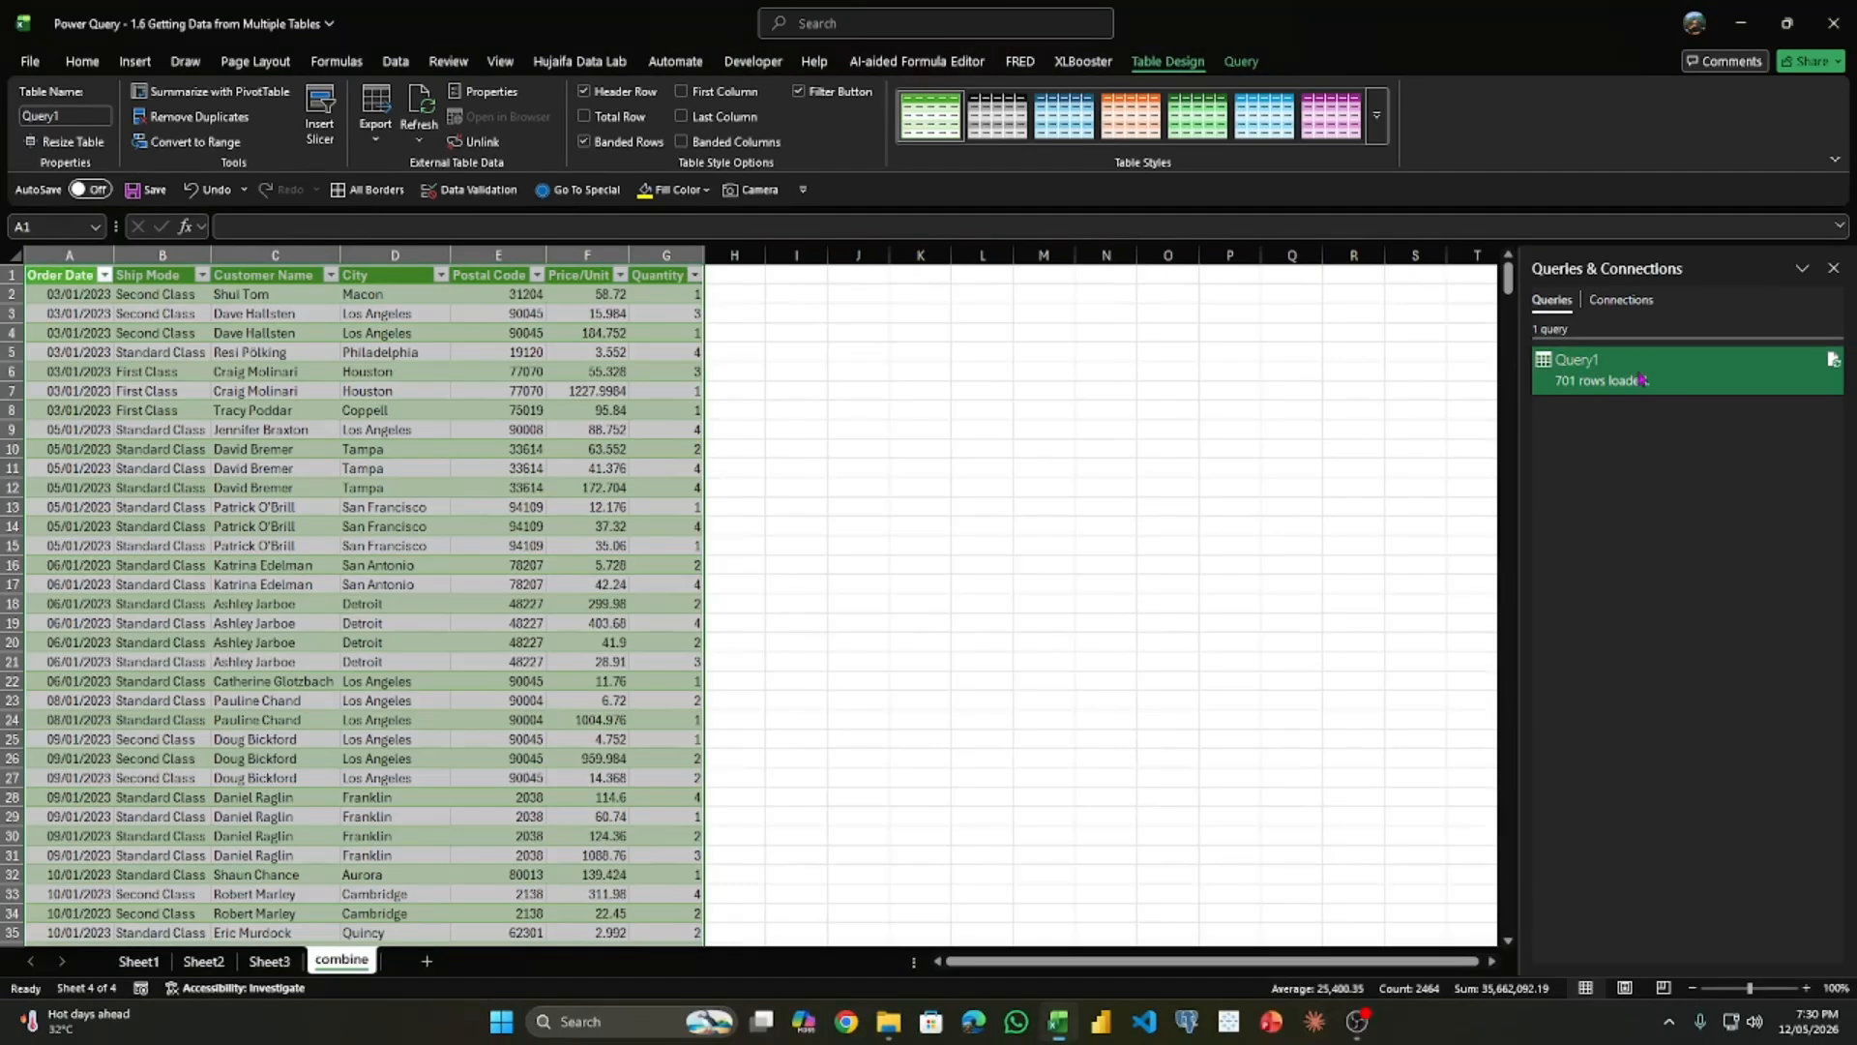
pyautogui.rightClick(1642, 365)
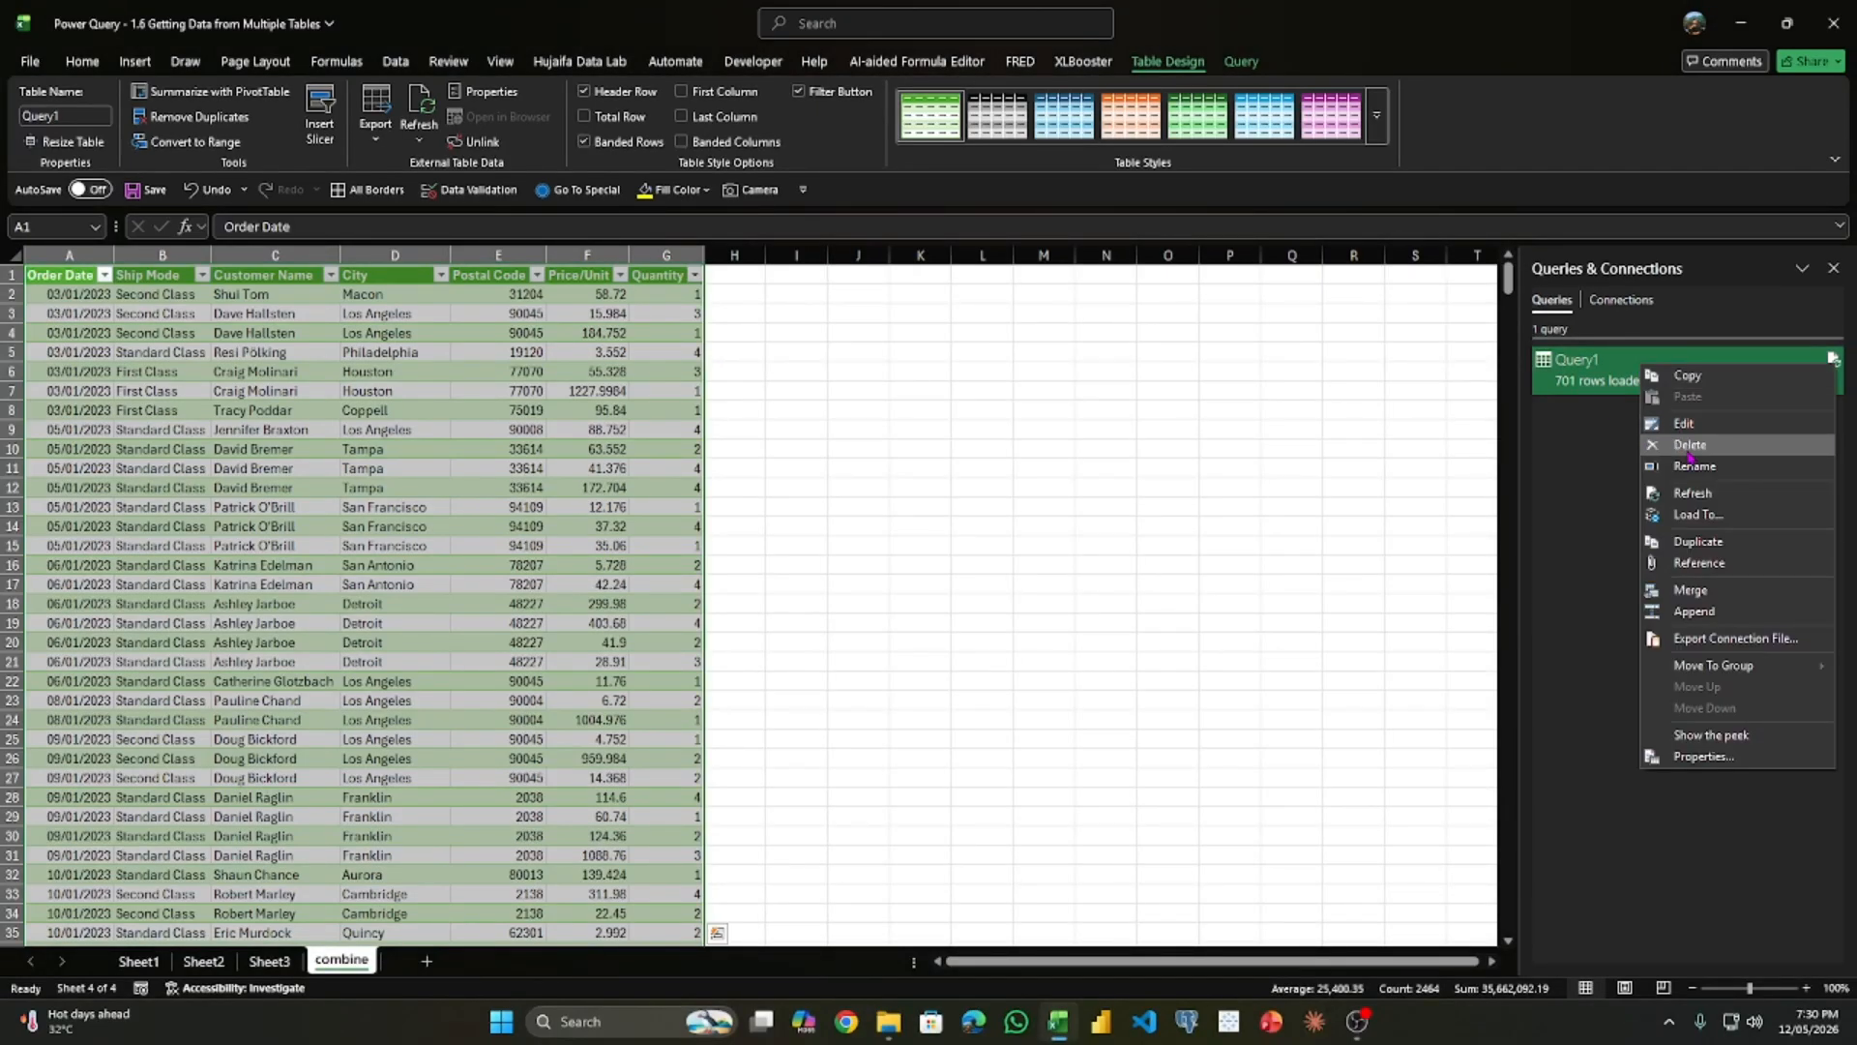
pyautogui.click(1683, 493)
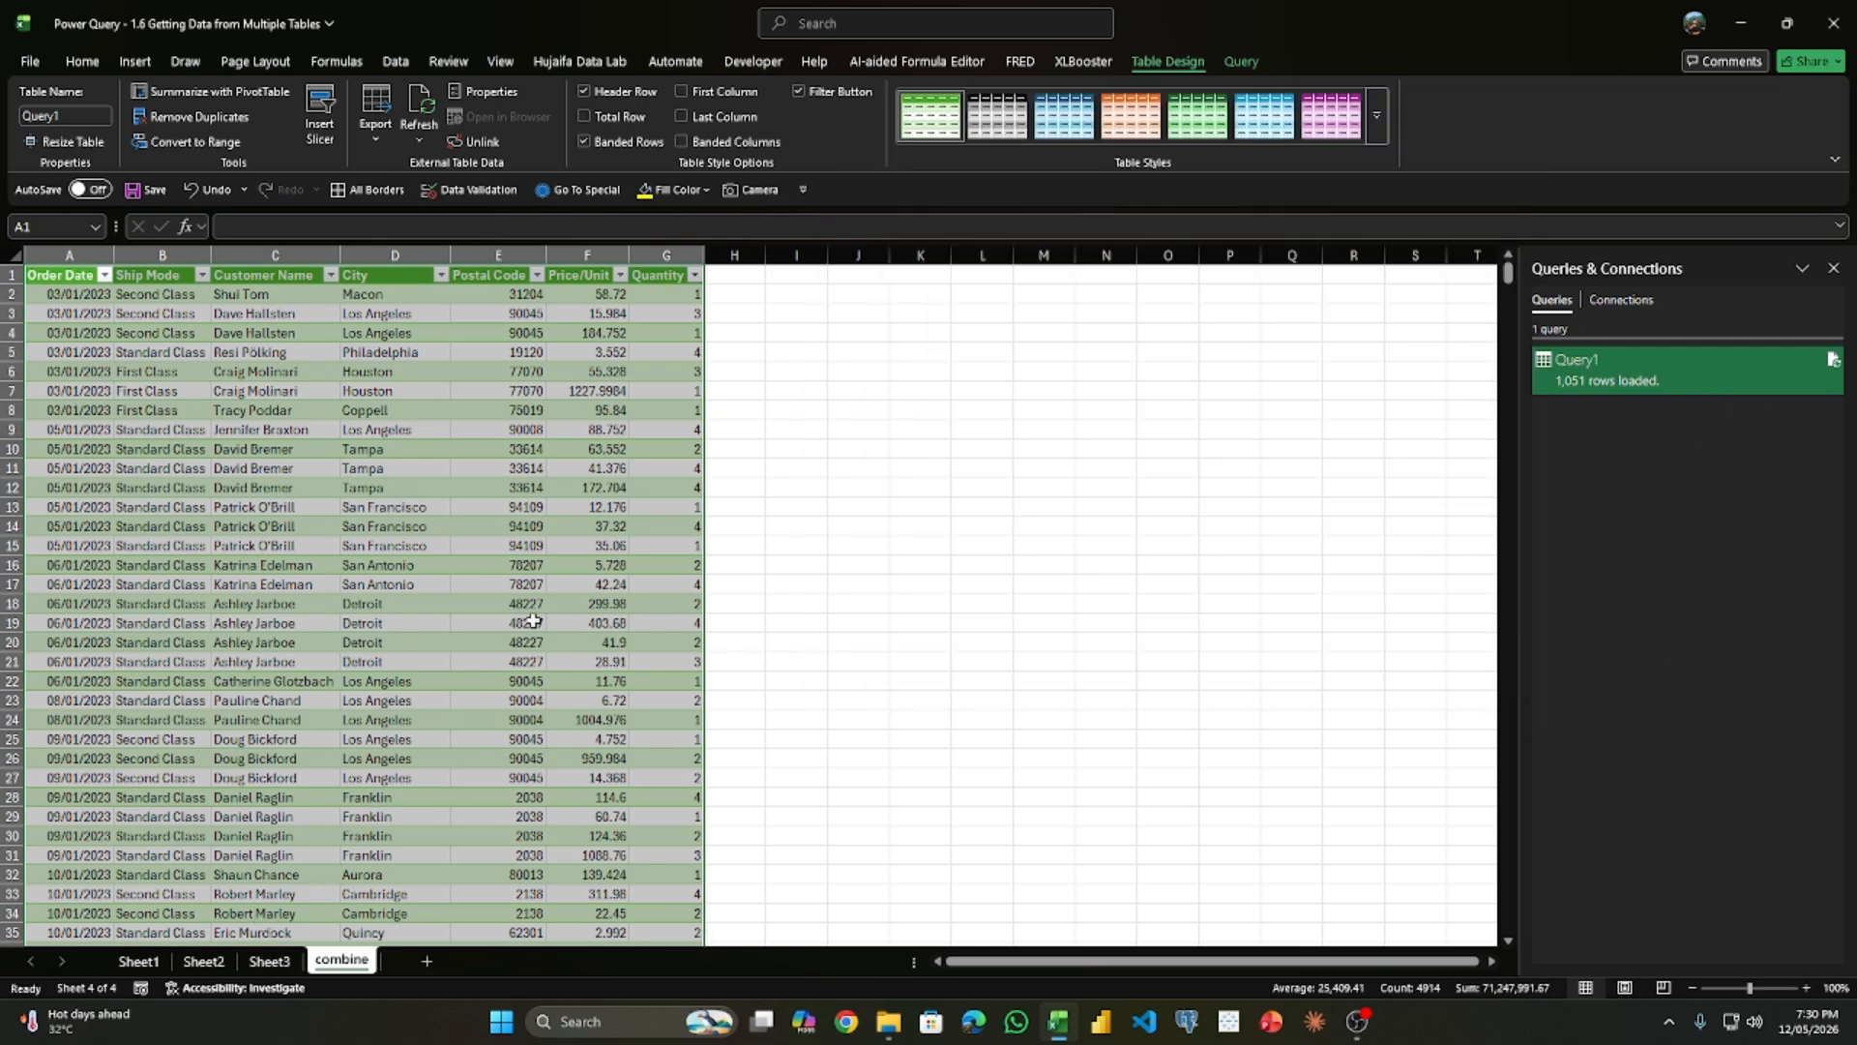
# - Open Query1 for editing in Power Query, go to its Source step and refresh all previews
pyautogui.doubleClick(1572, 369)
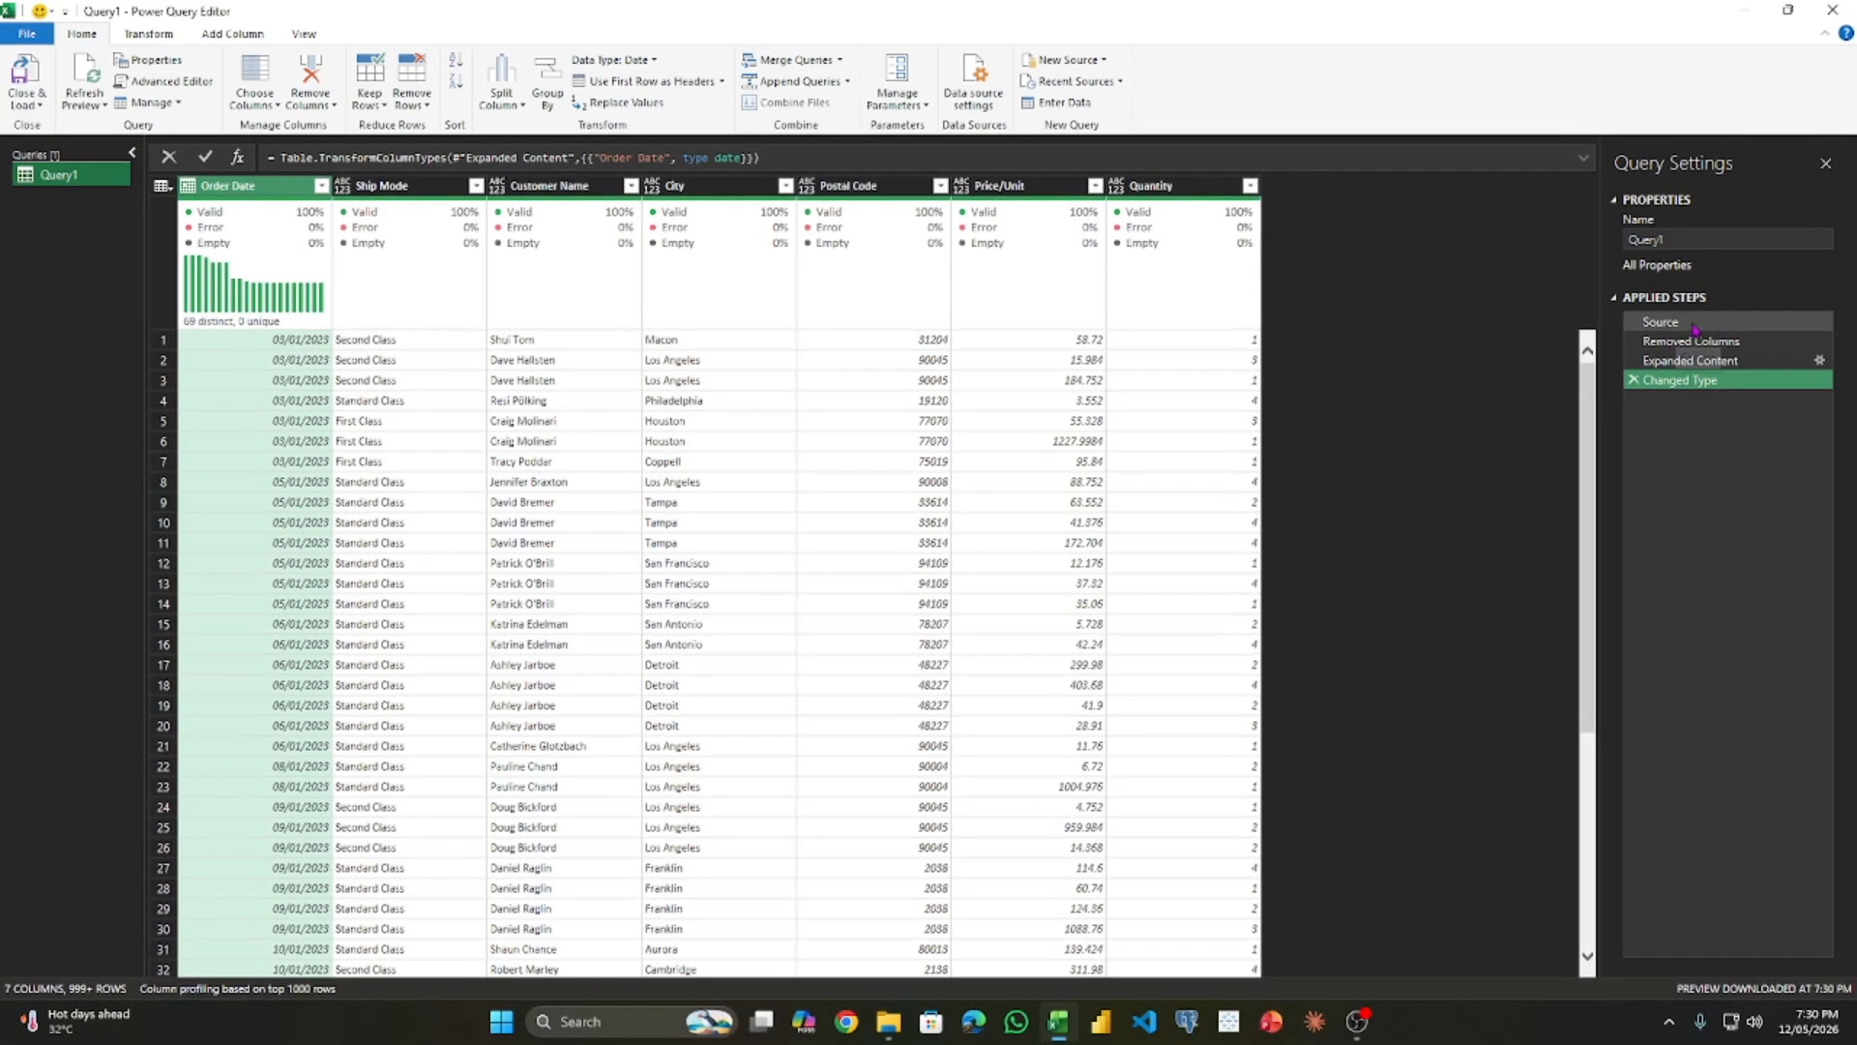
pyautogui.click(1586, 300)
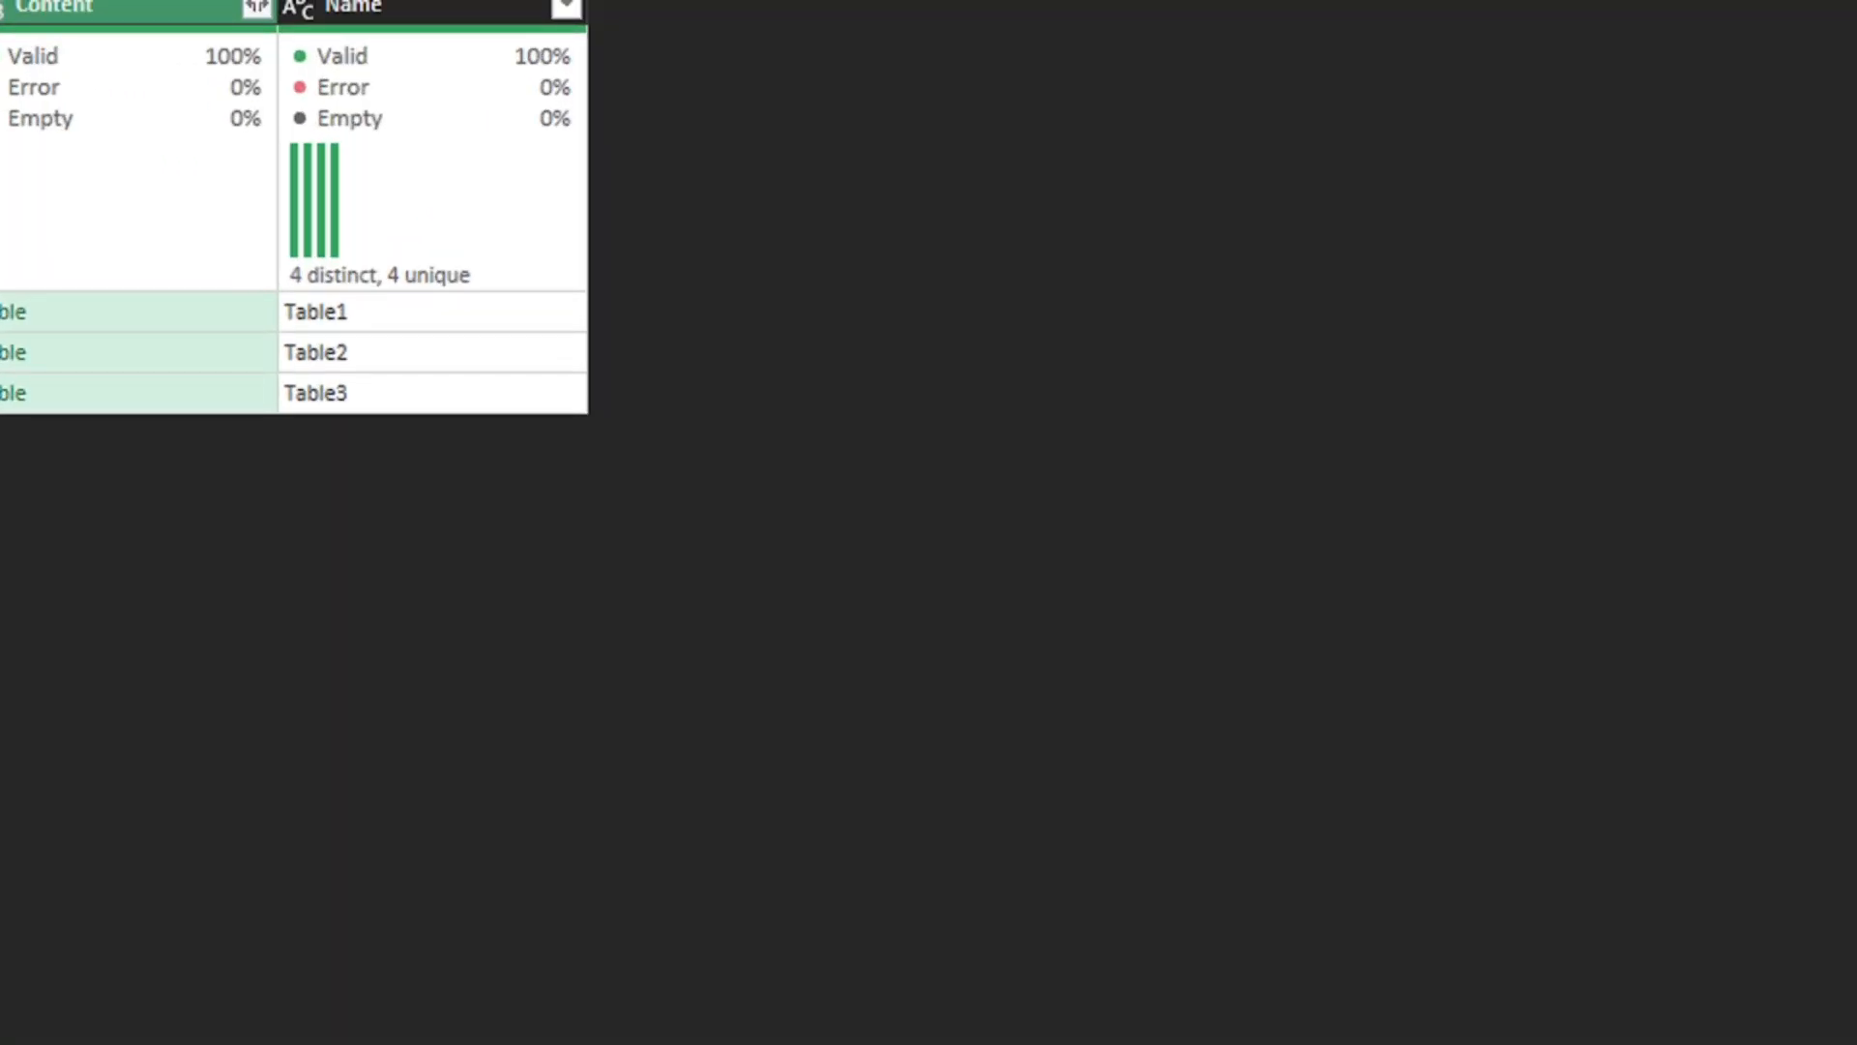
pyautogui.moveTo(417, 270)
pyautogui.mouseDown()
pyautogui.moveTo(331, 601)
pyautogui.moveTo(560, 259)
pyautogui.moveTo(523, 354)
pyautogui.mouseUp()
pyautogui.press('Escape')
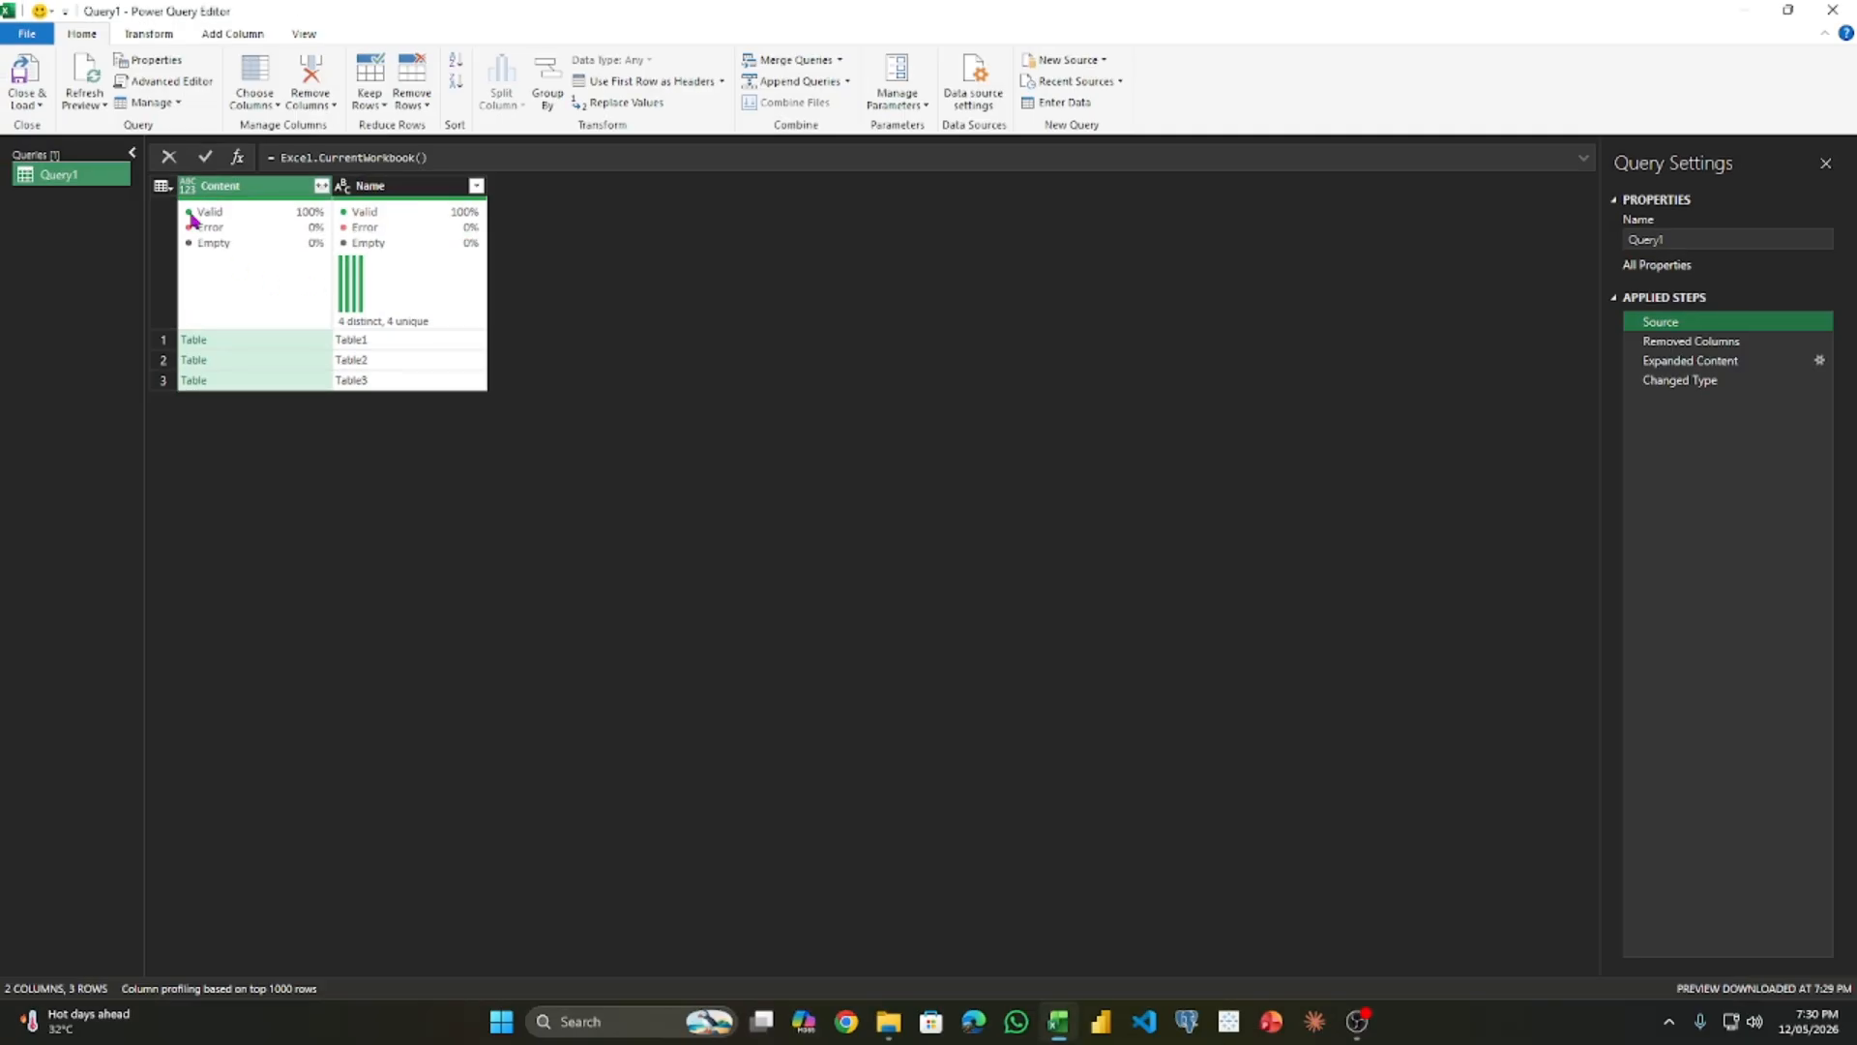
pyautogui.click(100, 105)
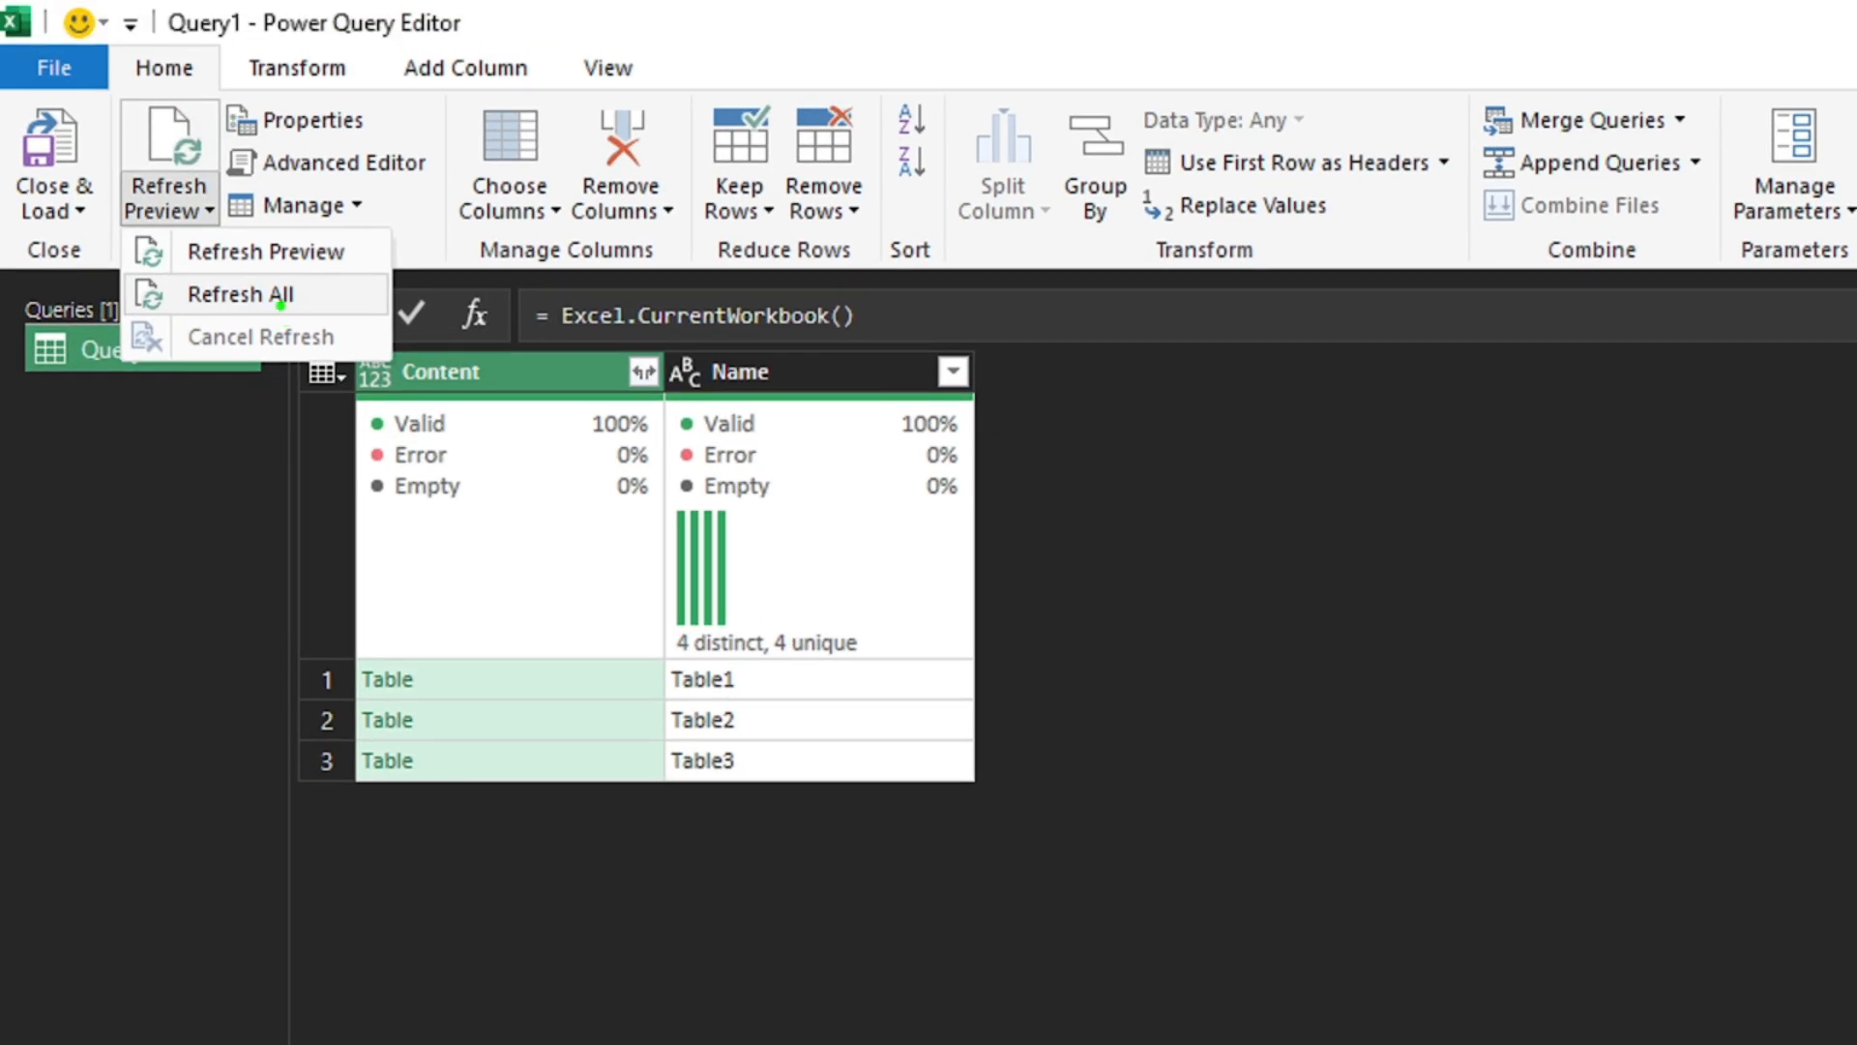
pyautogui.moveTo(281, 302); pyautogui.dragTo(377, 442)
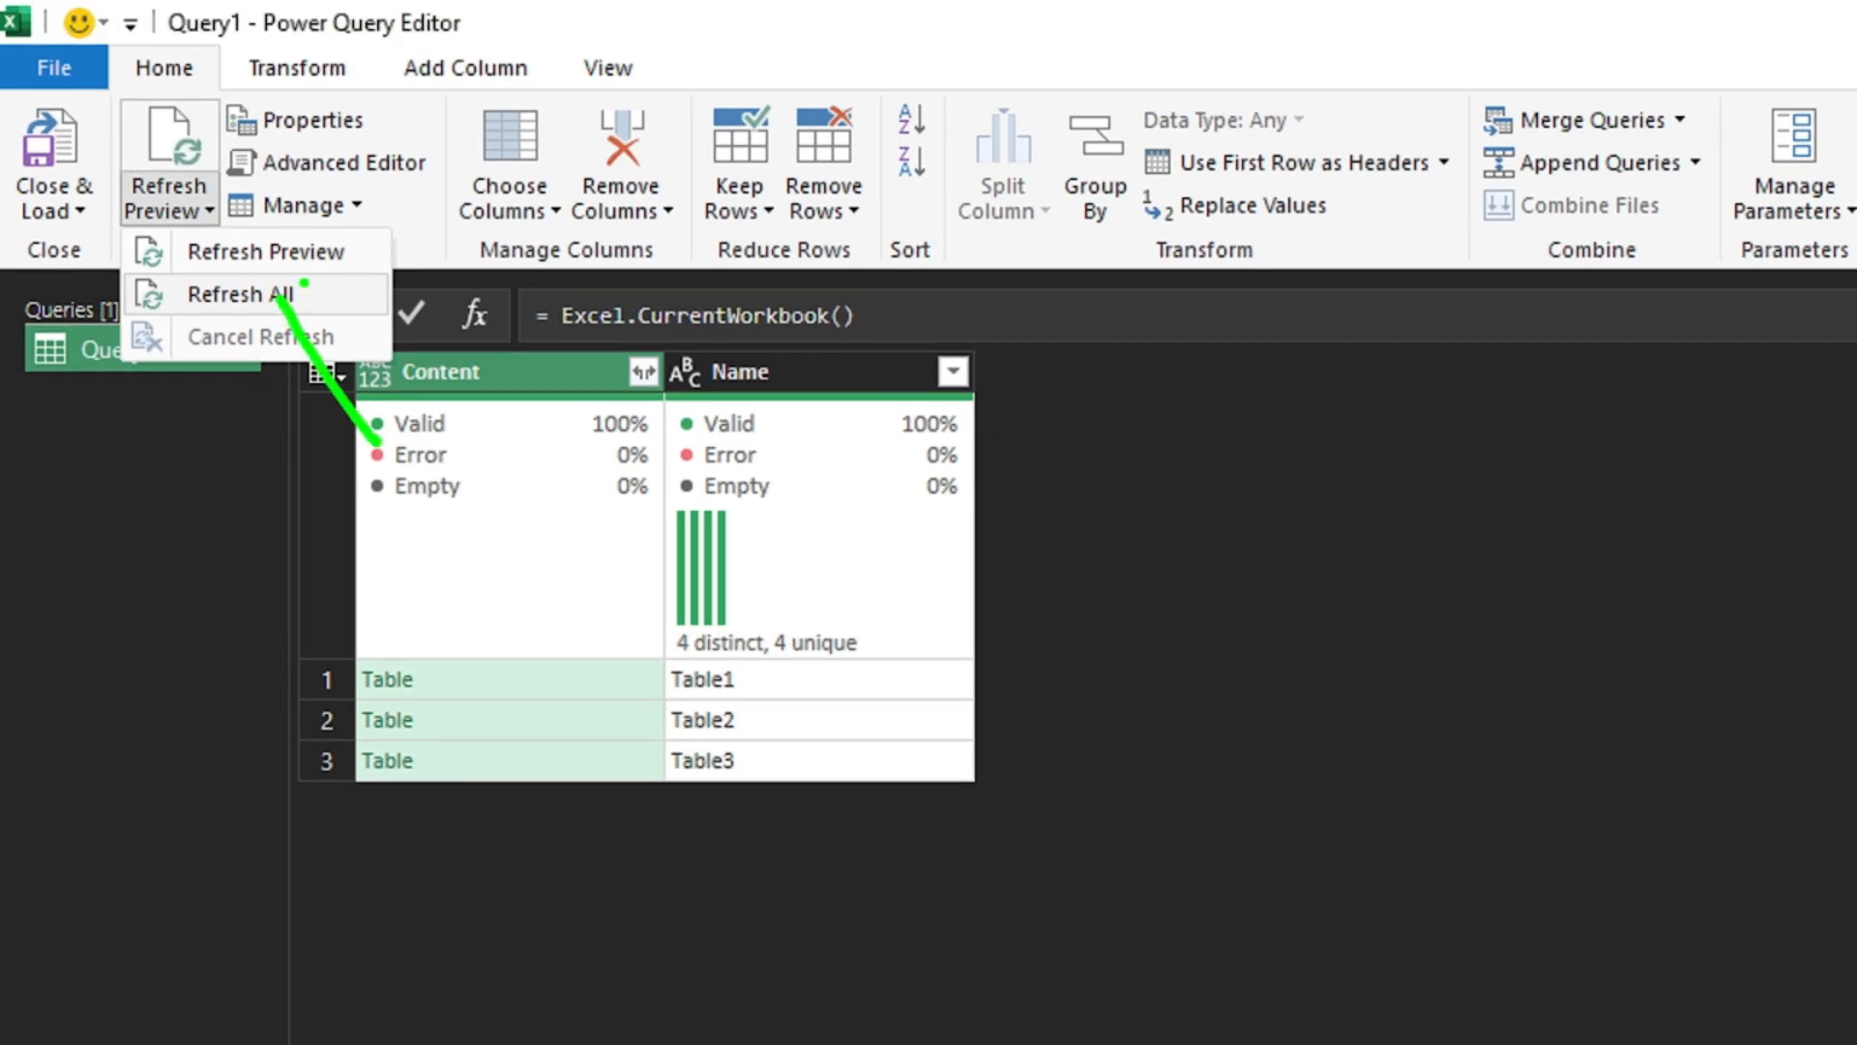
pyautogui.click(242, 294)
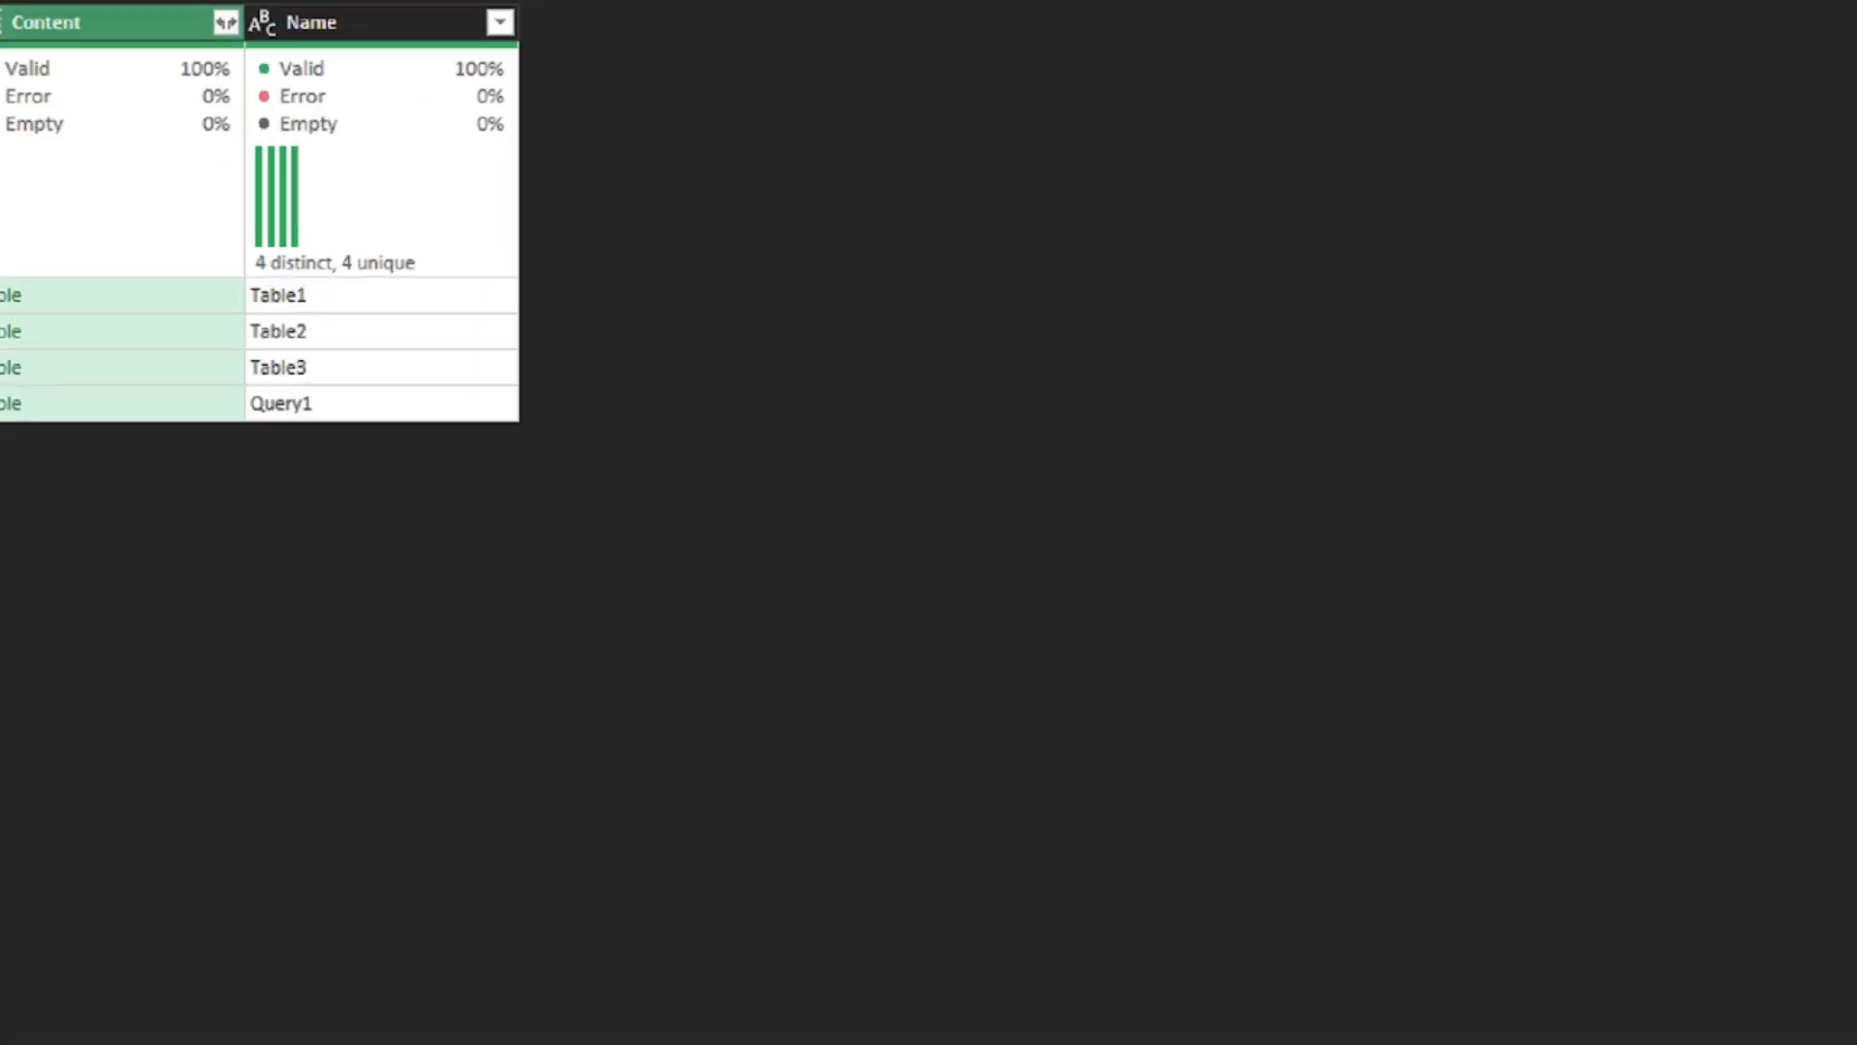
pyautogui.moveTo(332, 407)
pyautogui.mouseDown()
pyautogui.moveTo(221, 385)
pyautogui.moveTo(318, 392)
pyautogui.mouseUp()
pyautogui.press('Escape')
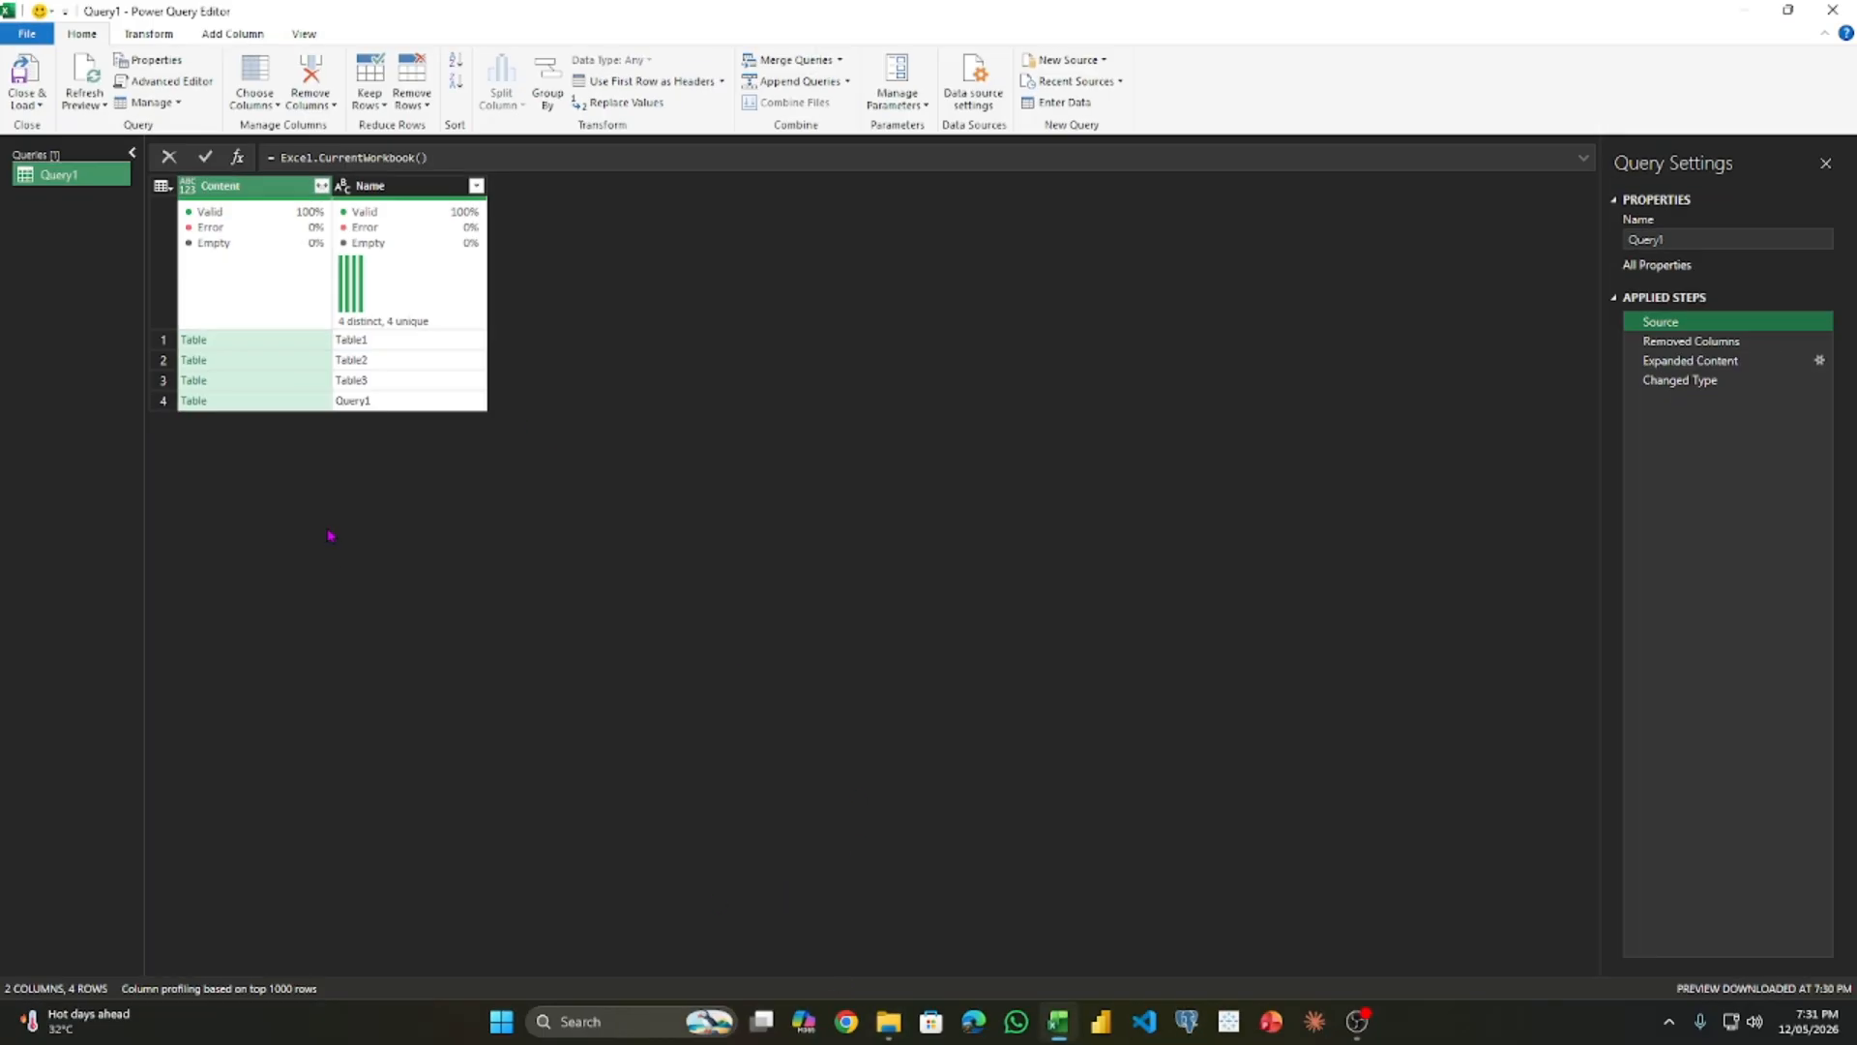
# - Filter the Name column at the Source step to exclude Query1, keeping Table1, Table2 and Table3
pyautogui.click(476, 184)
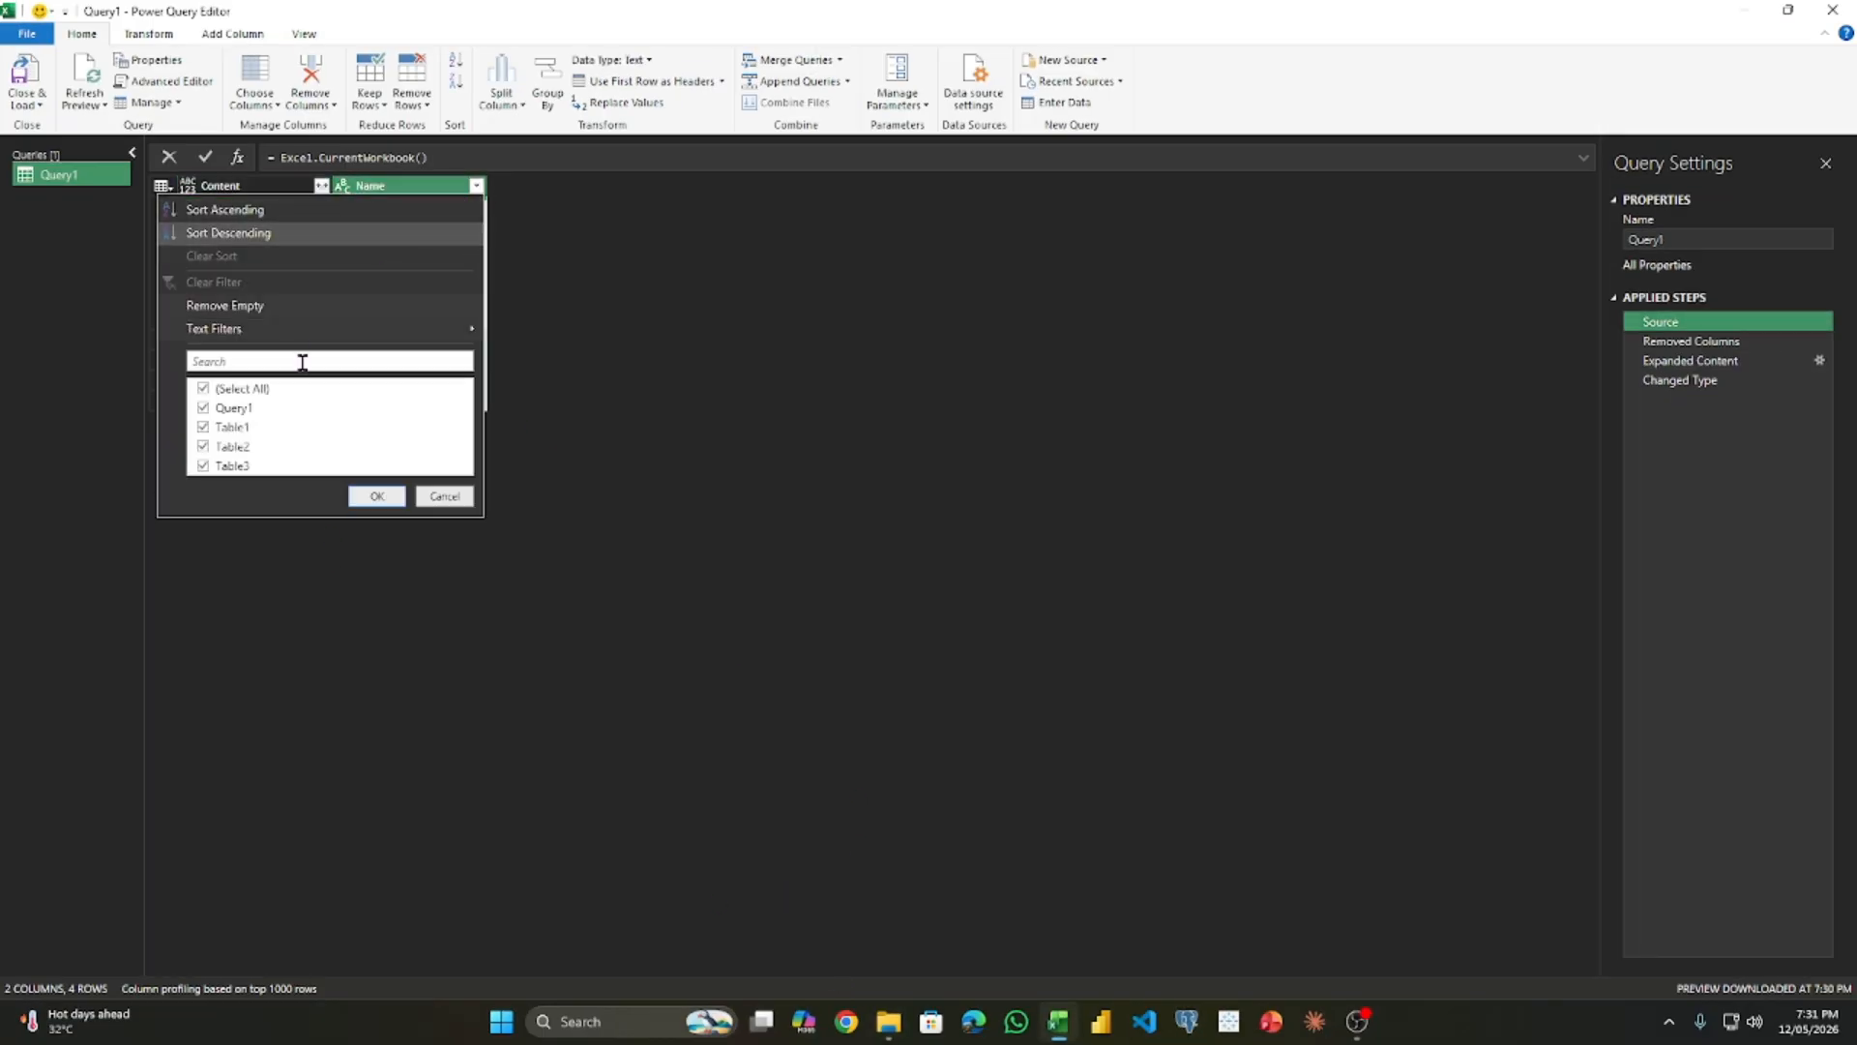
pyautogui.click(204, 407)
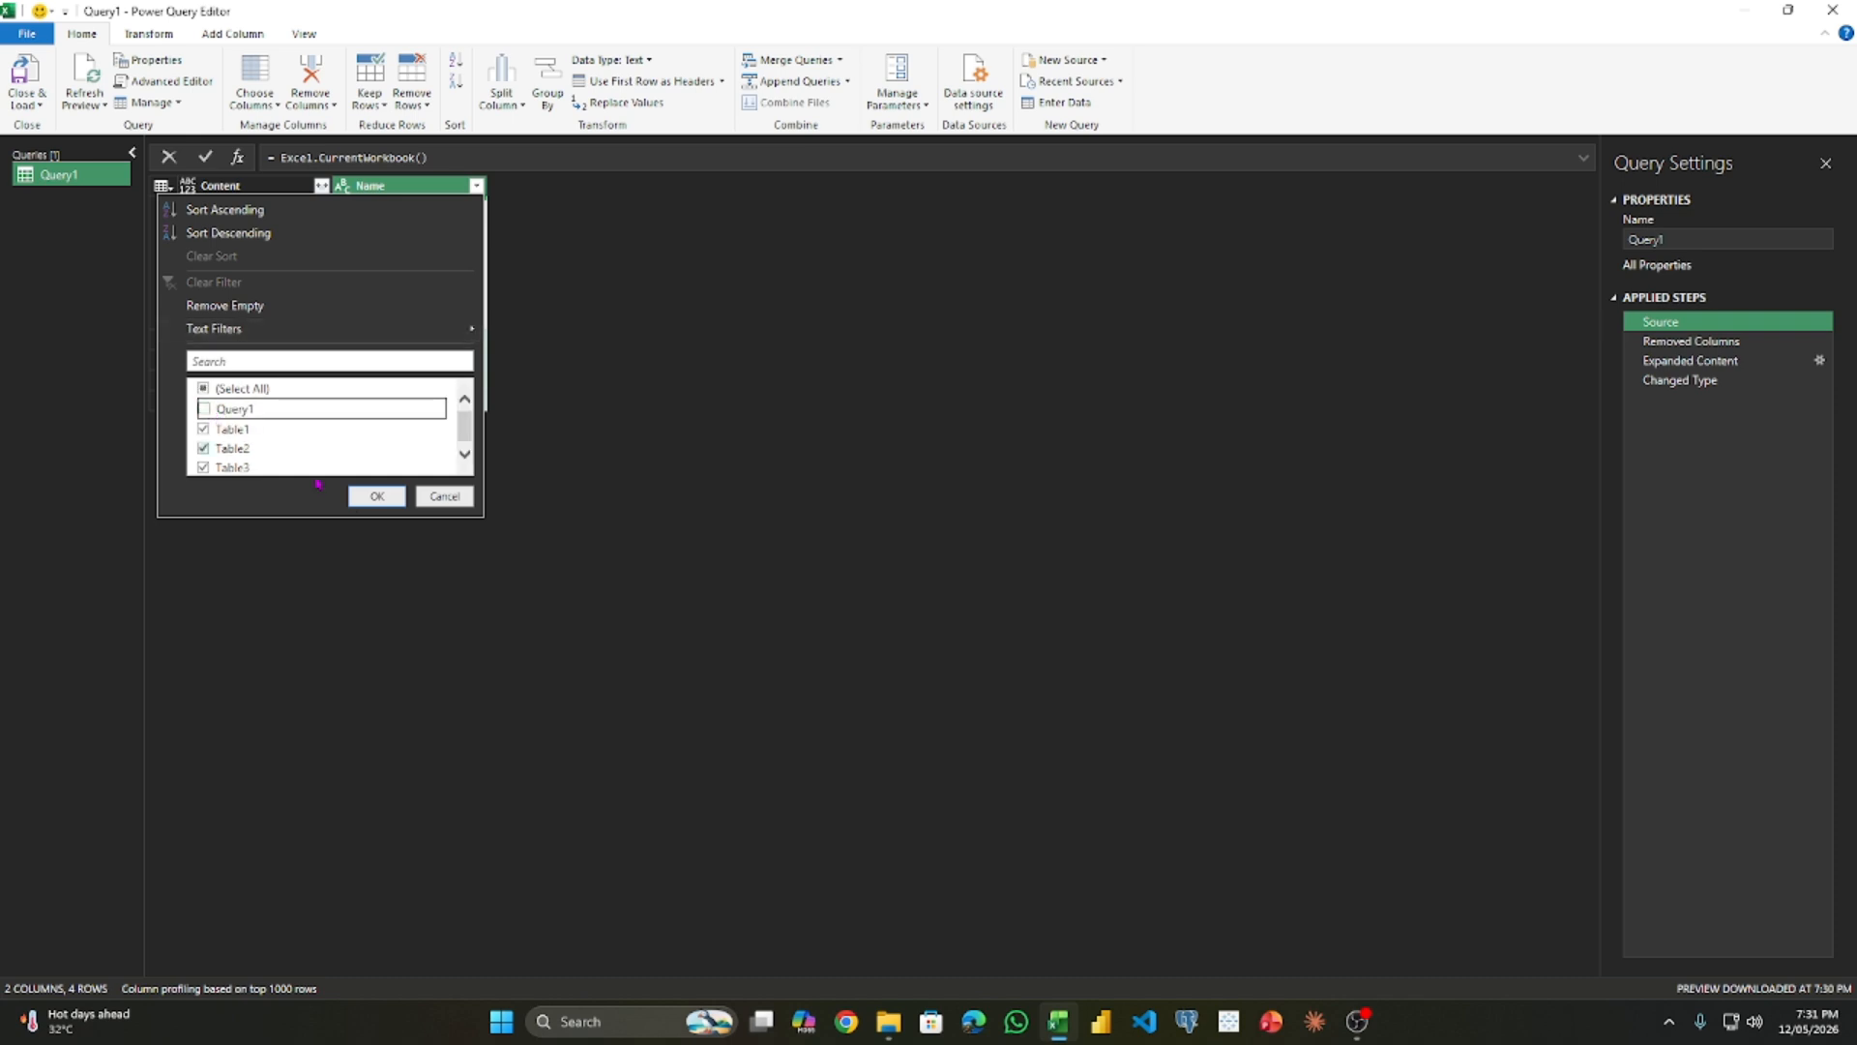
pyautogui.click(377, 496)
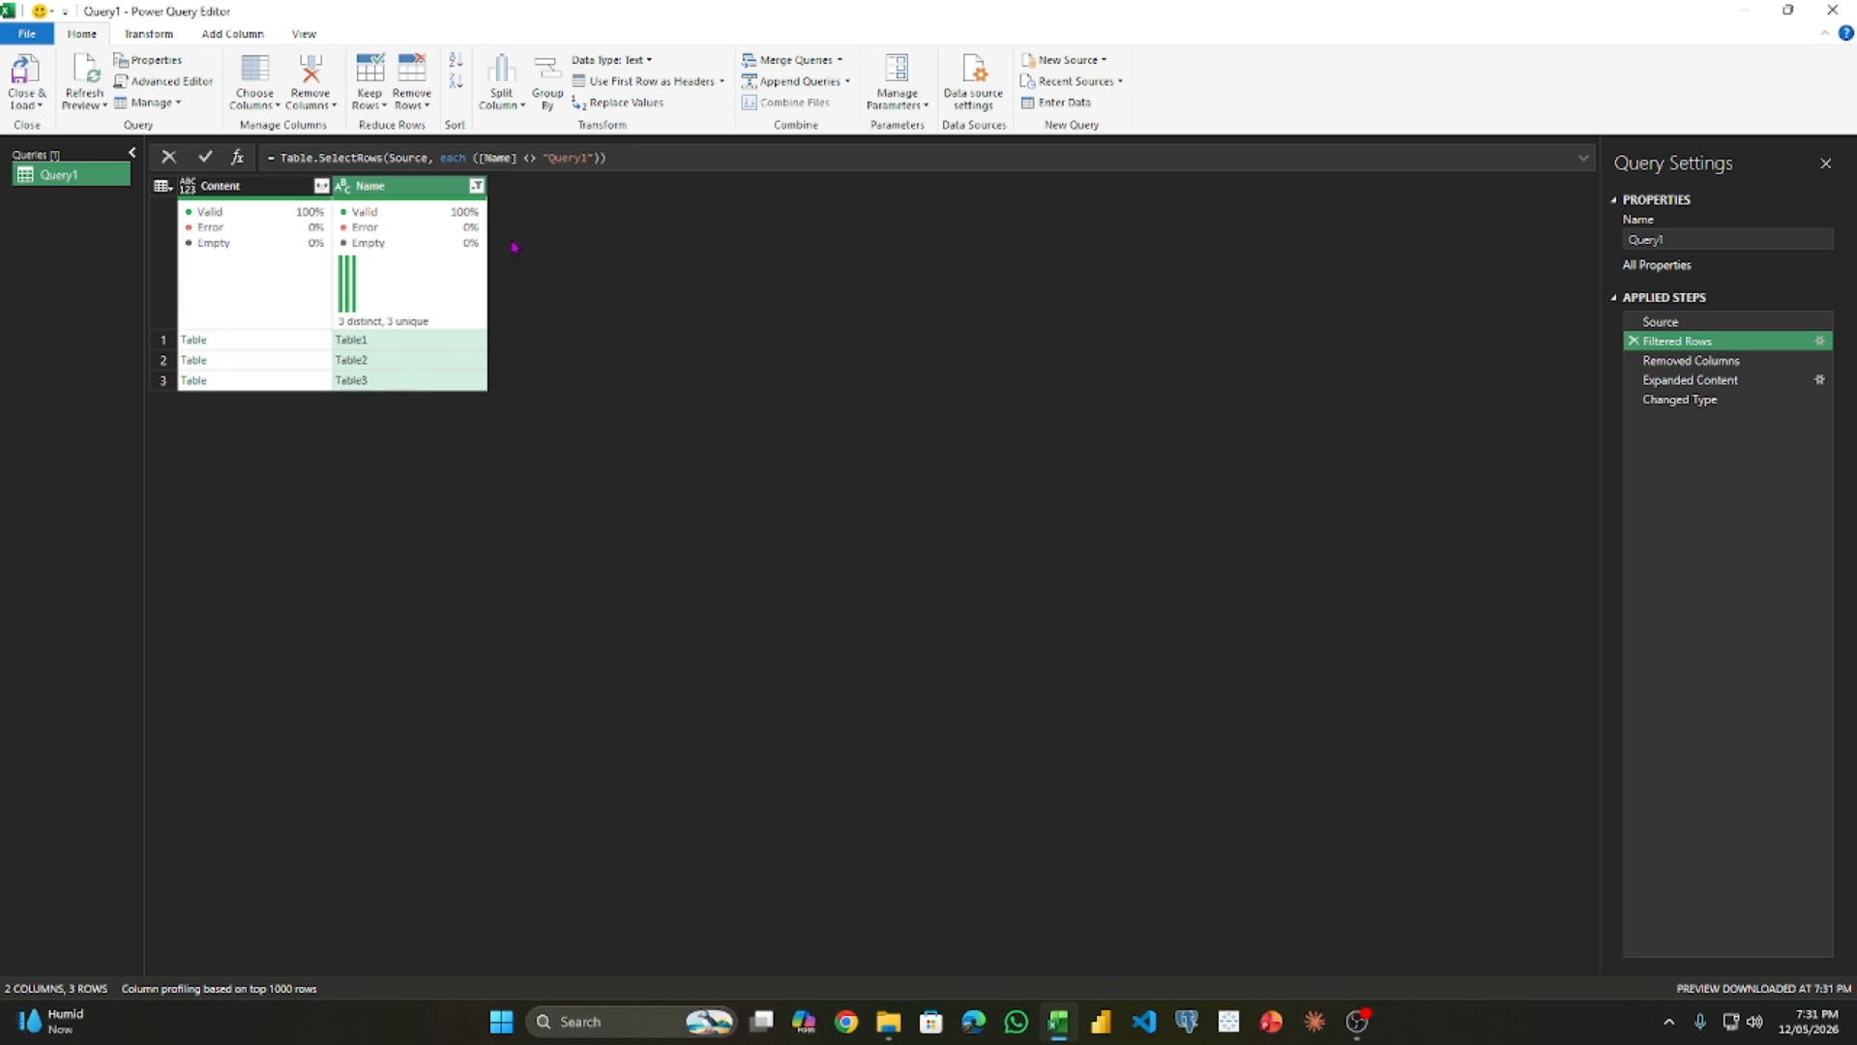
# - Check the query's final Changed Type step, load the query back into the workbook and refresh Query1
pyautogui.moveTo(396, 309)
pyautogui.click(1702, 399)
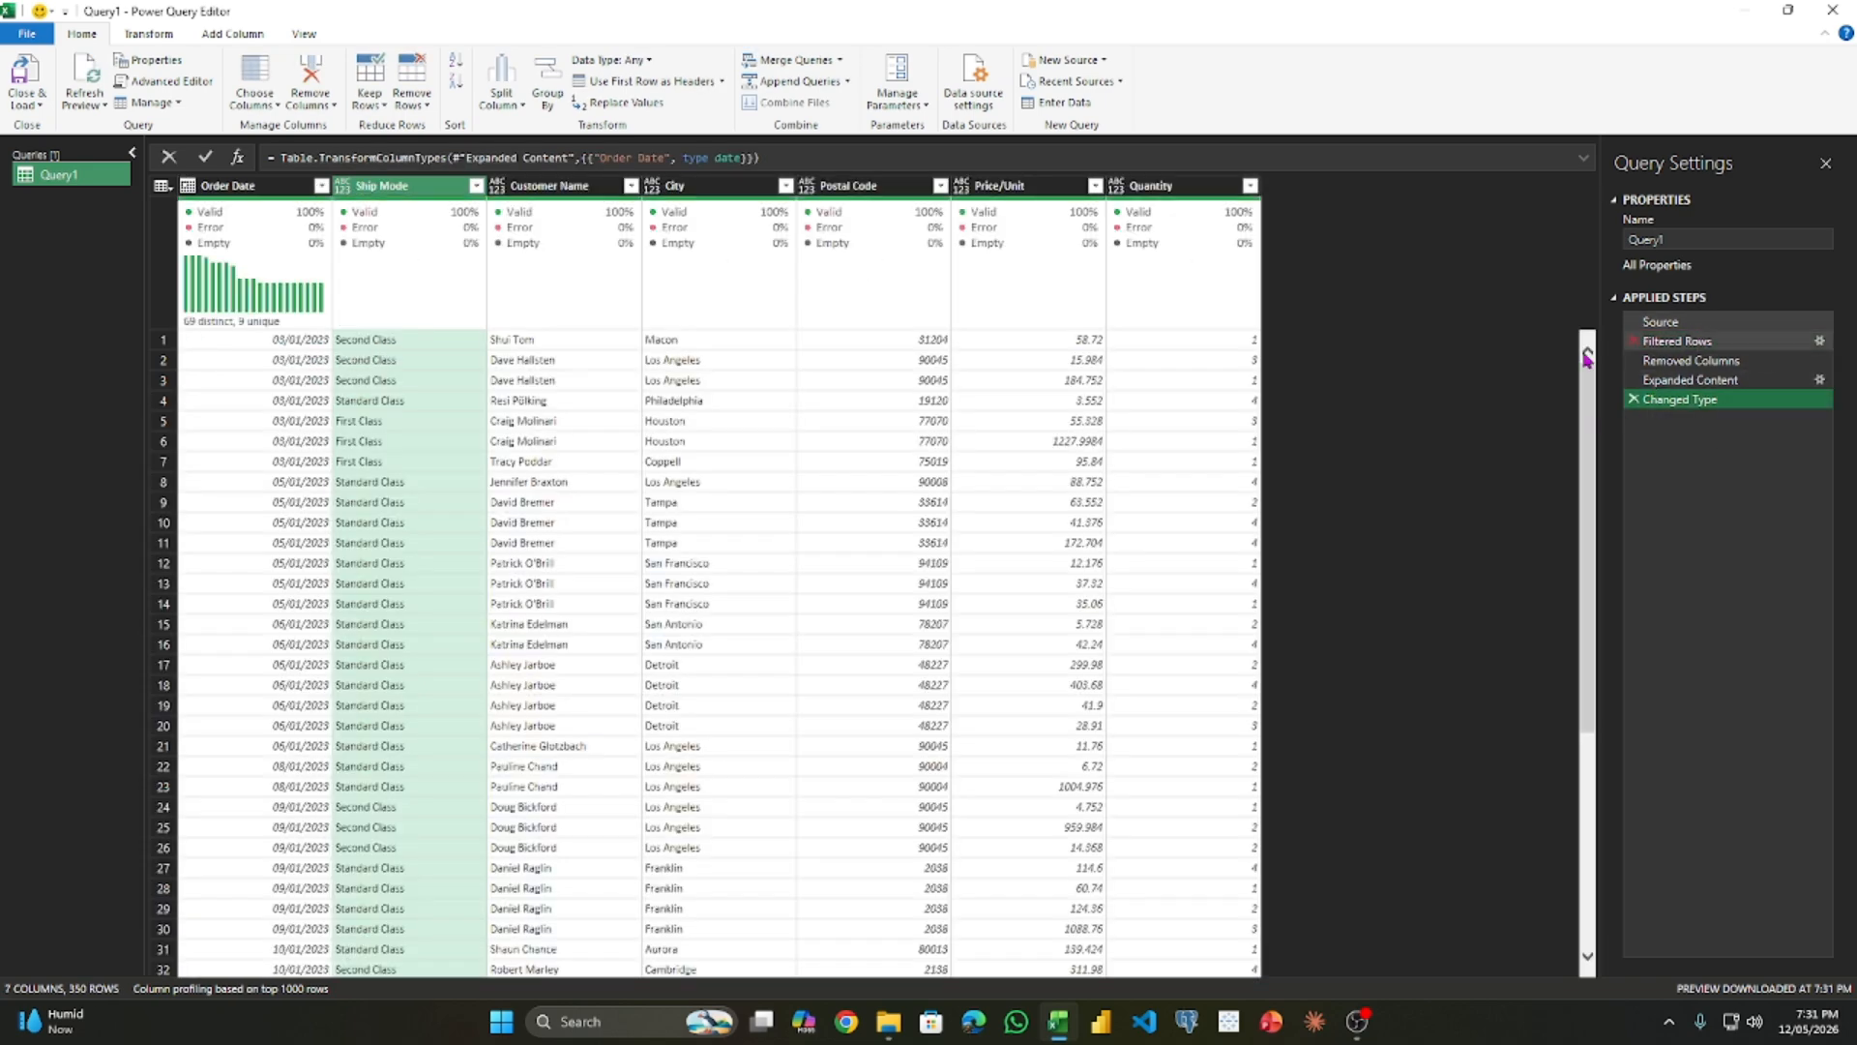
pyautogui.click(36, 96)
pyautogui.hotkey('alt', 'f')
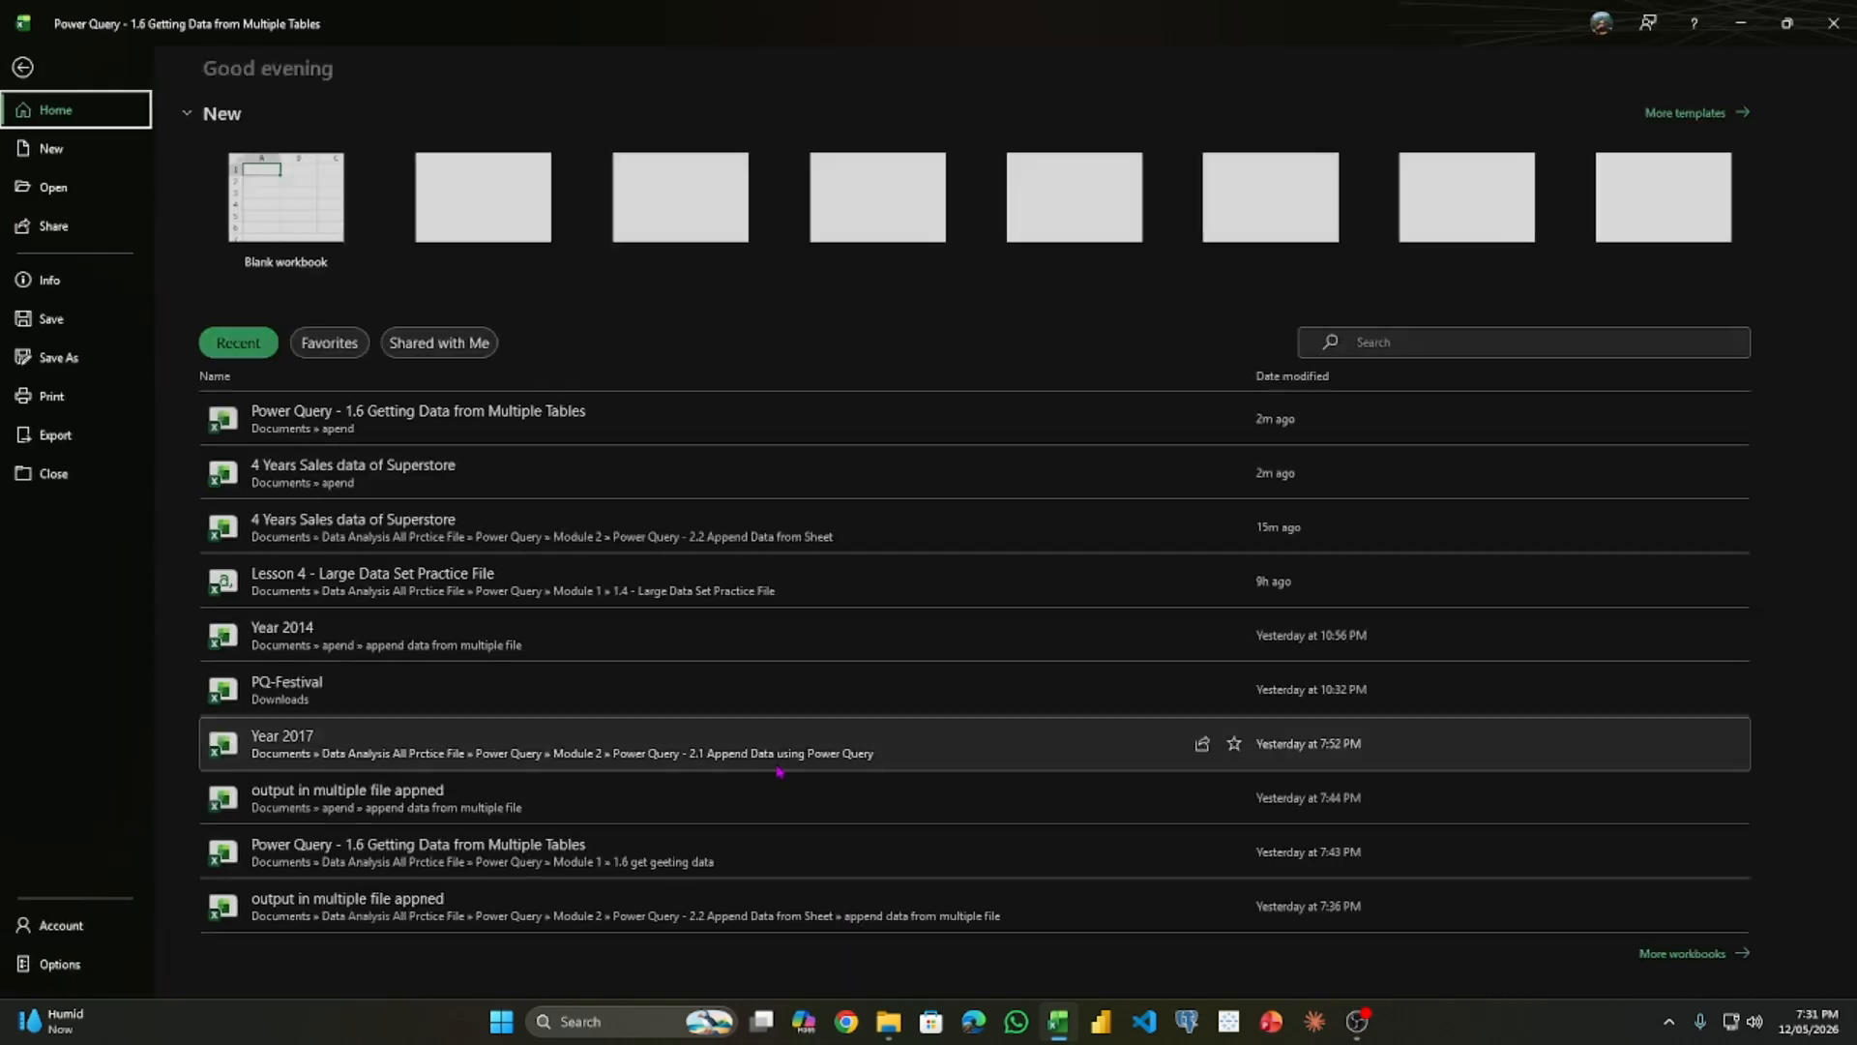
pyautogui.click(22, 67)
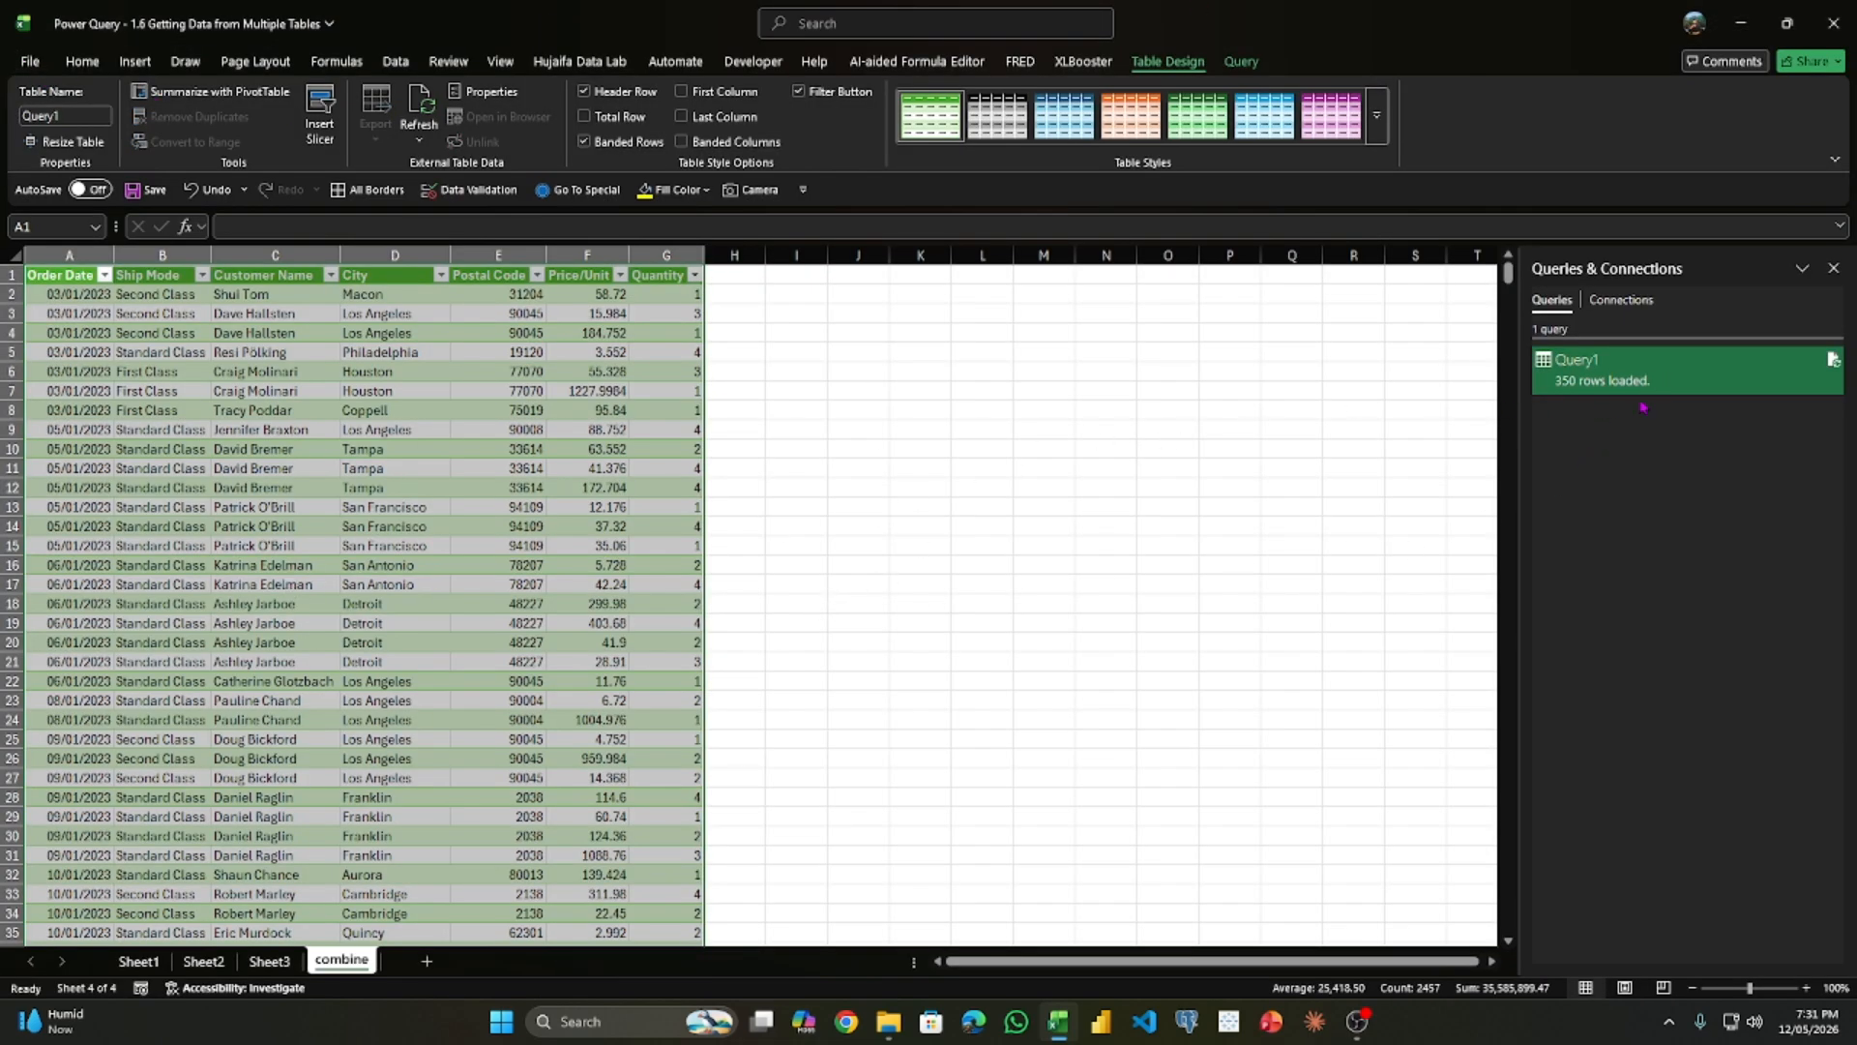
pyautogui.rightClick(1571, 396)
pyautogui.click(1660, 483)
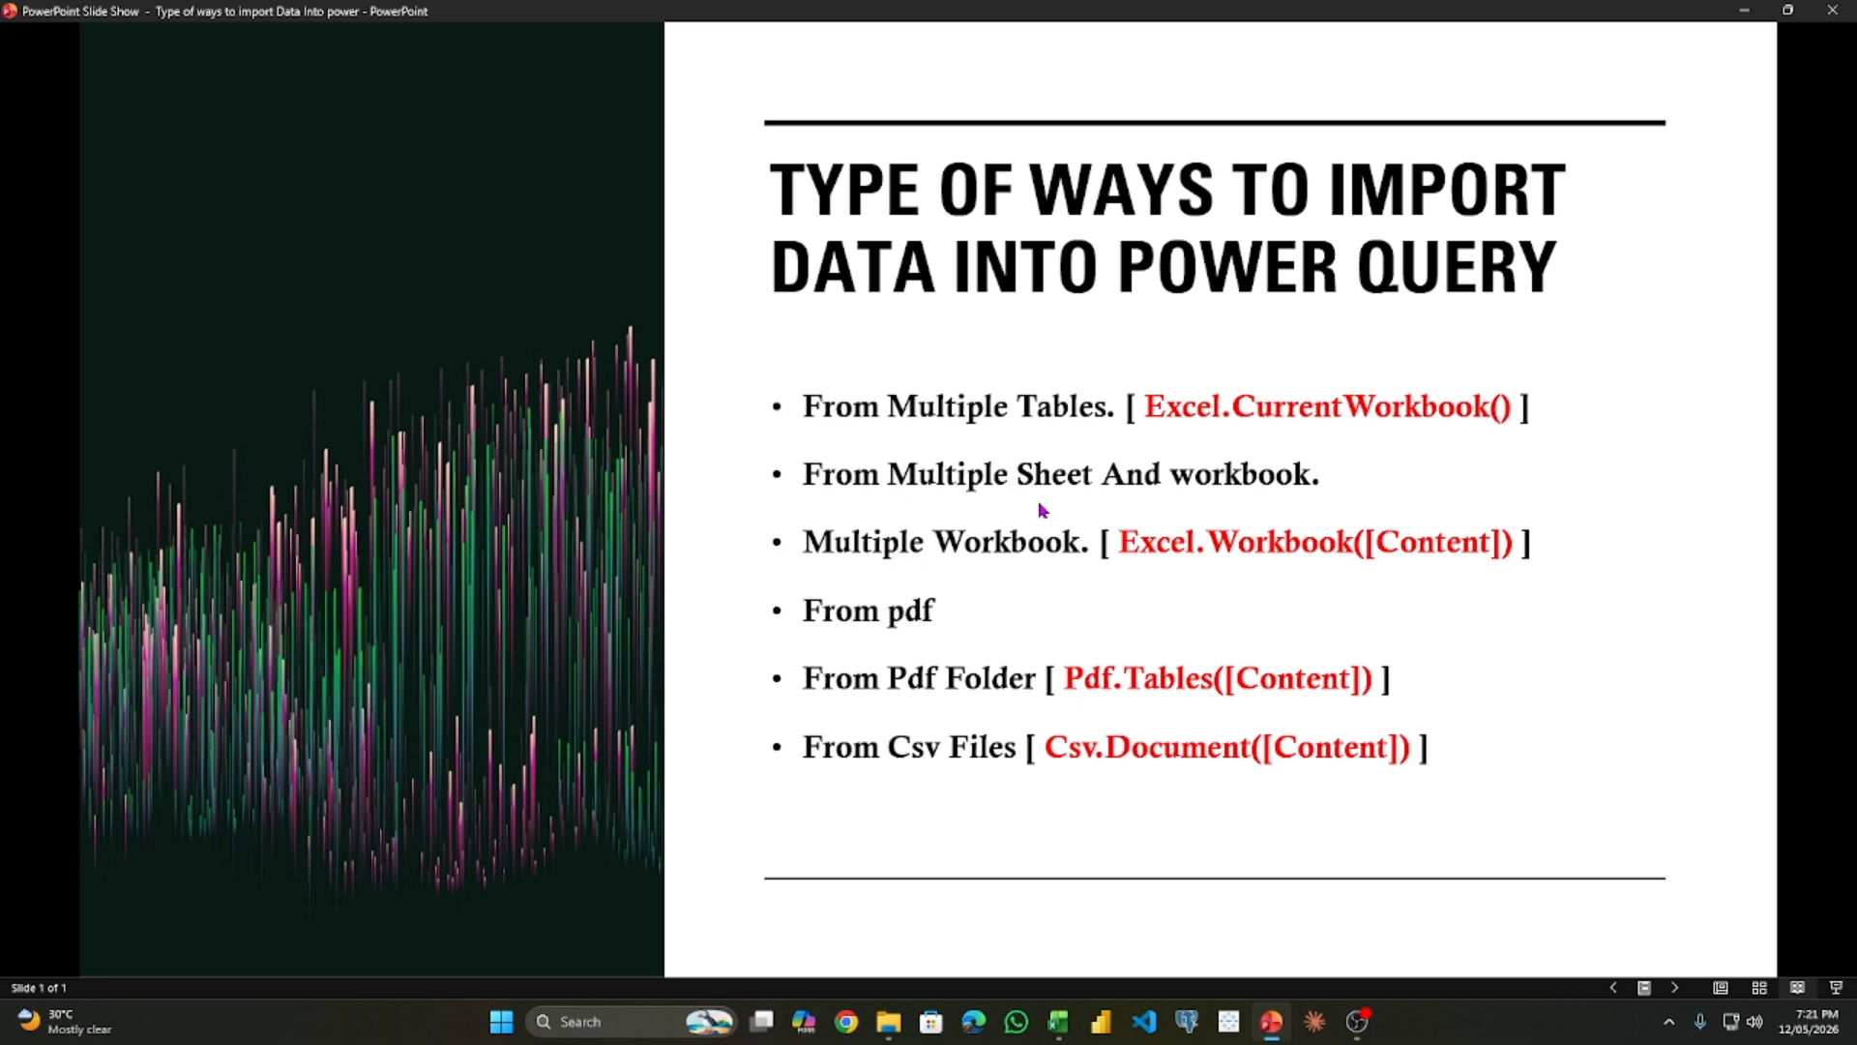
# - Close the slide show and look through the 2014, 2015, 2016 and 2017 sheets of the Superstore sales workbook
pyautogui.moveTo(840, 494); pyautogui.dragTo(1061, 492)
pyautogui.click(1821, 11)
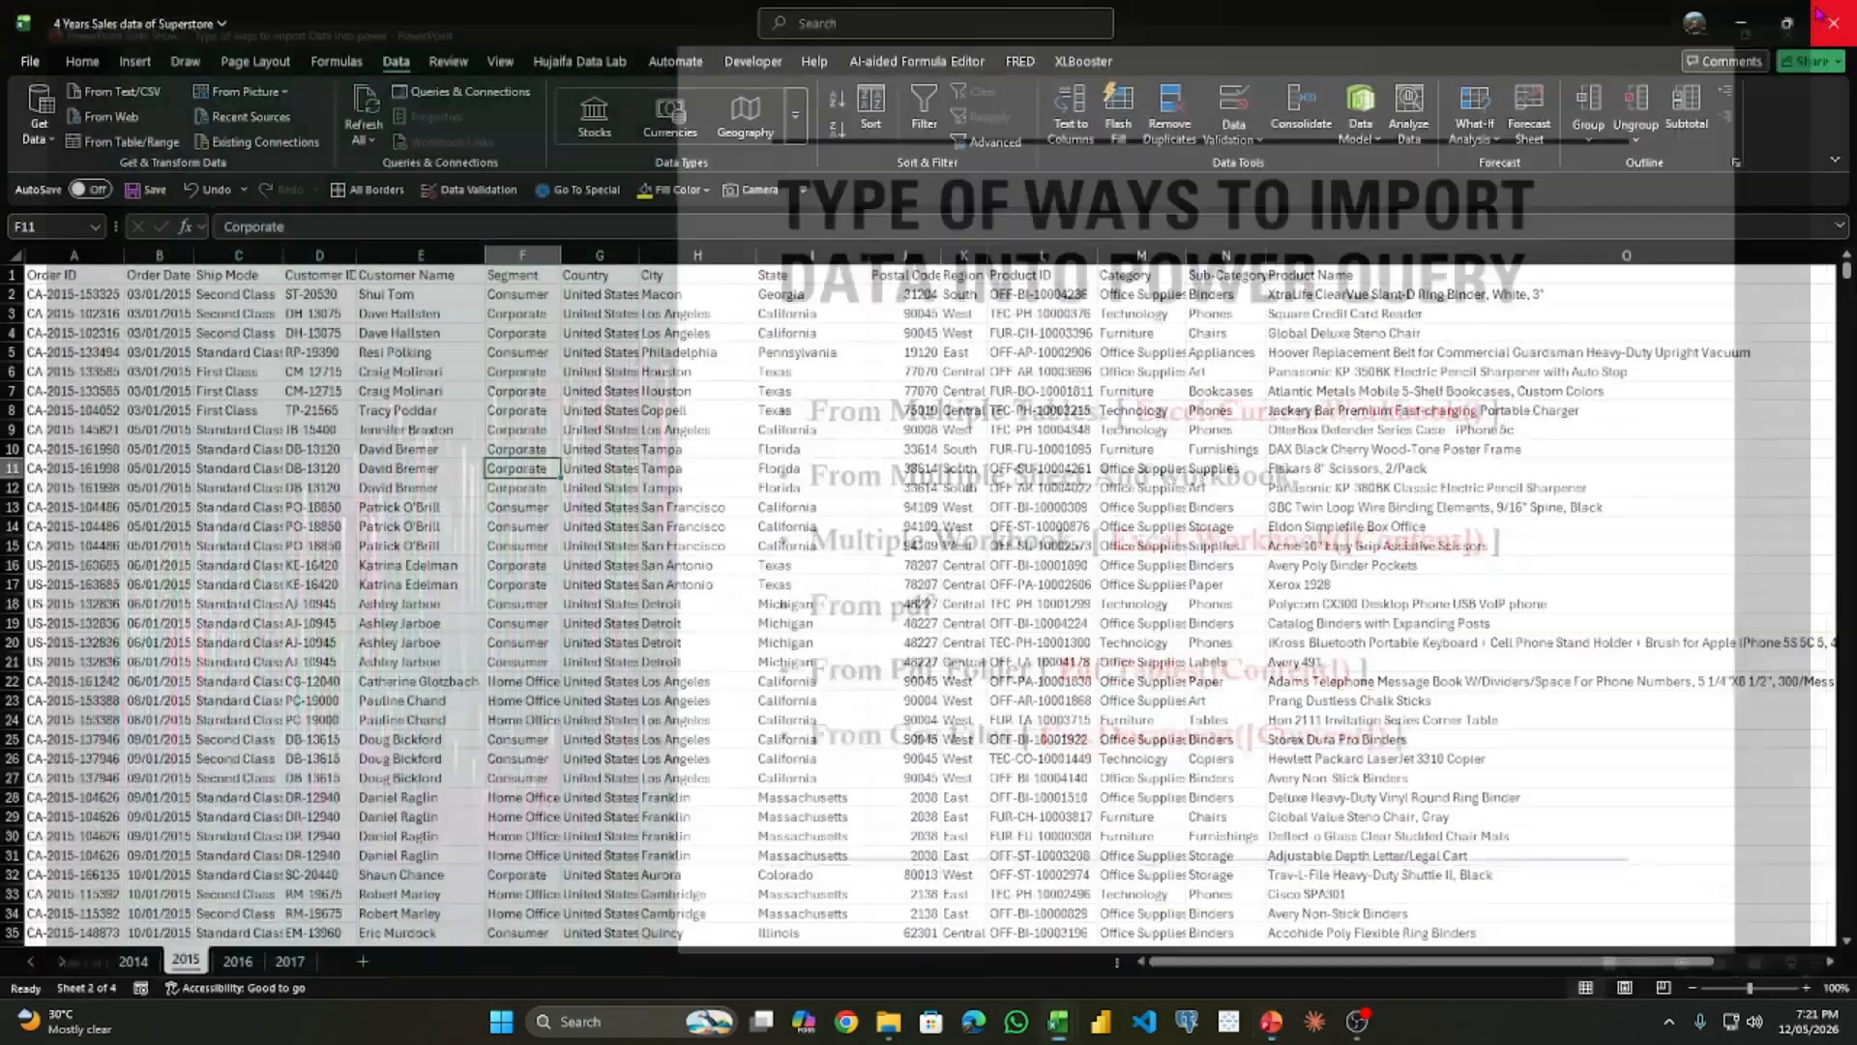
pyautogui.scroll(1, 303, 662)
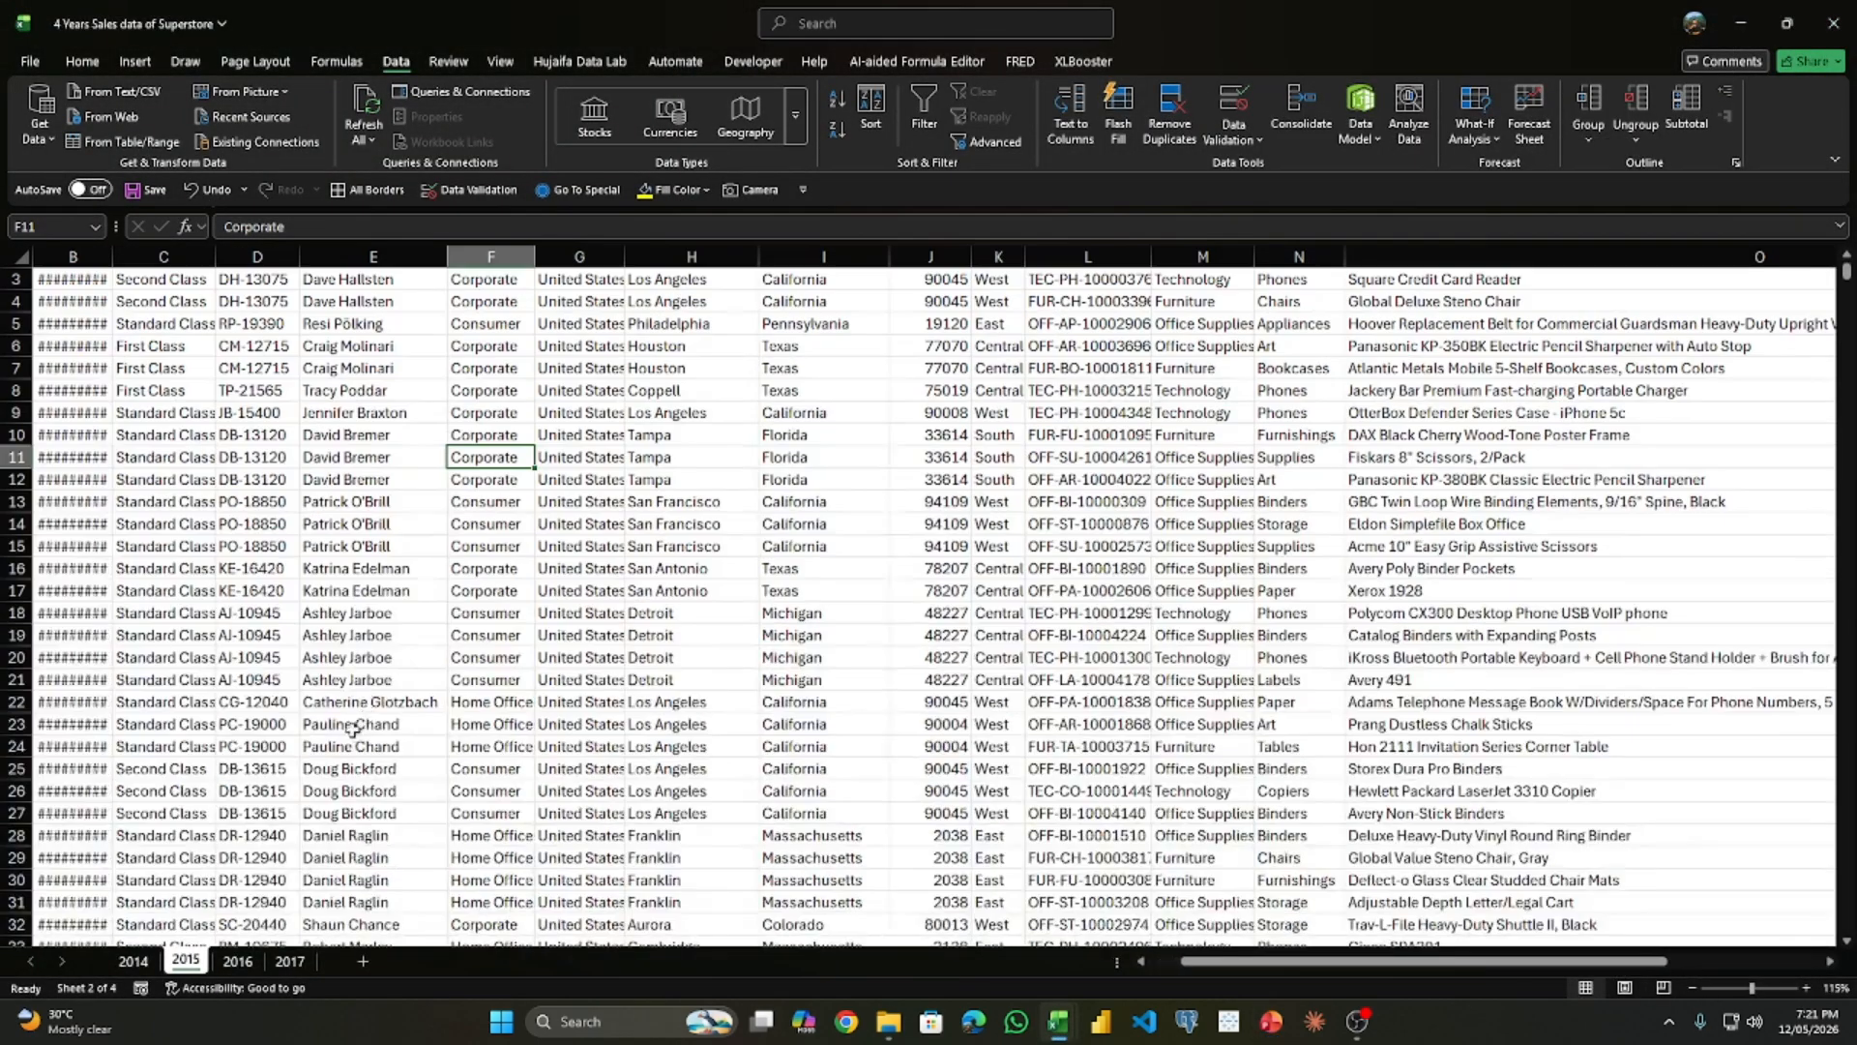
pyautogui.scroll(1, 291, 728)
pyautogui.click(134, 960)
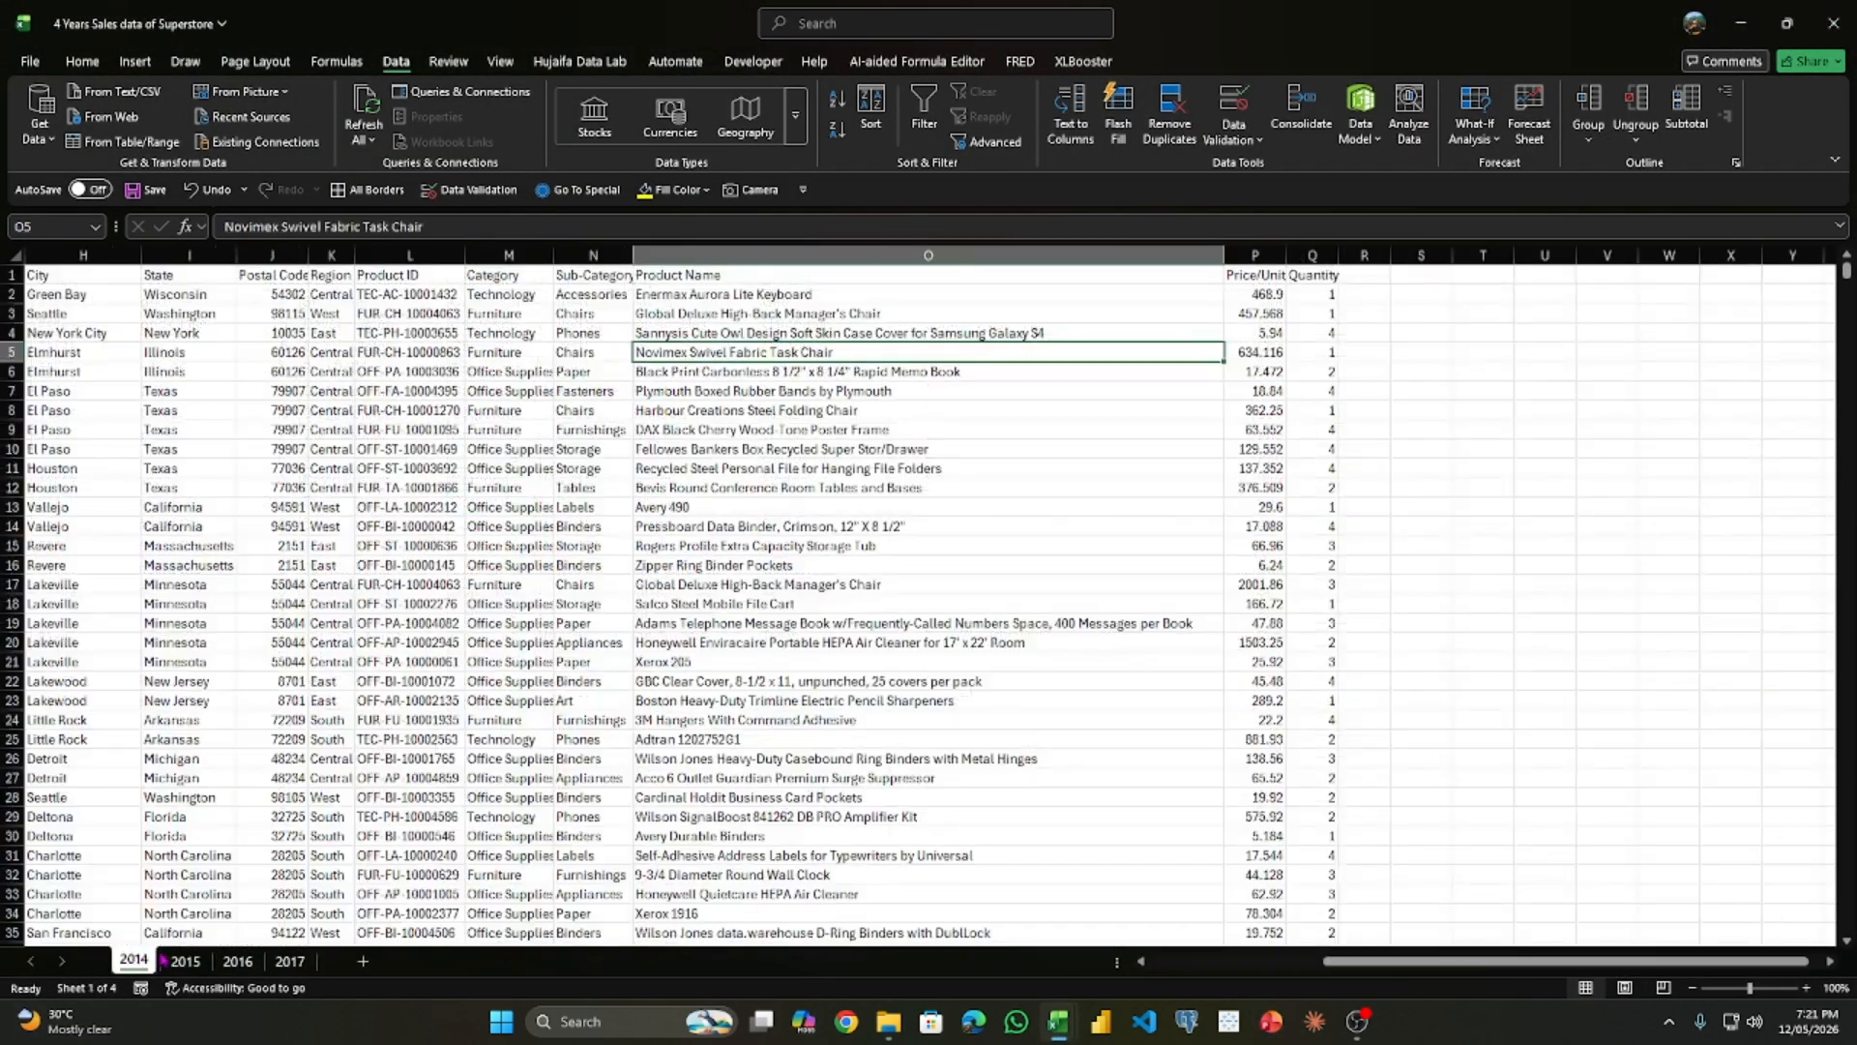
pyautogui.click(186, 960)
pyautogui.click(237, 959)
pyautogui.click(275, 959)
pyautogui.click(135, 959)
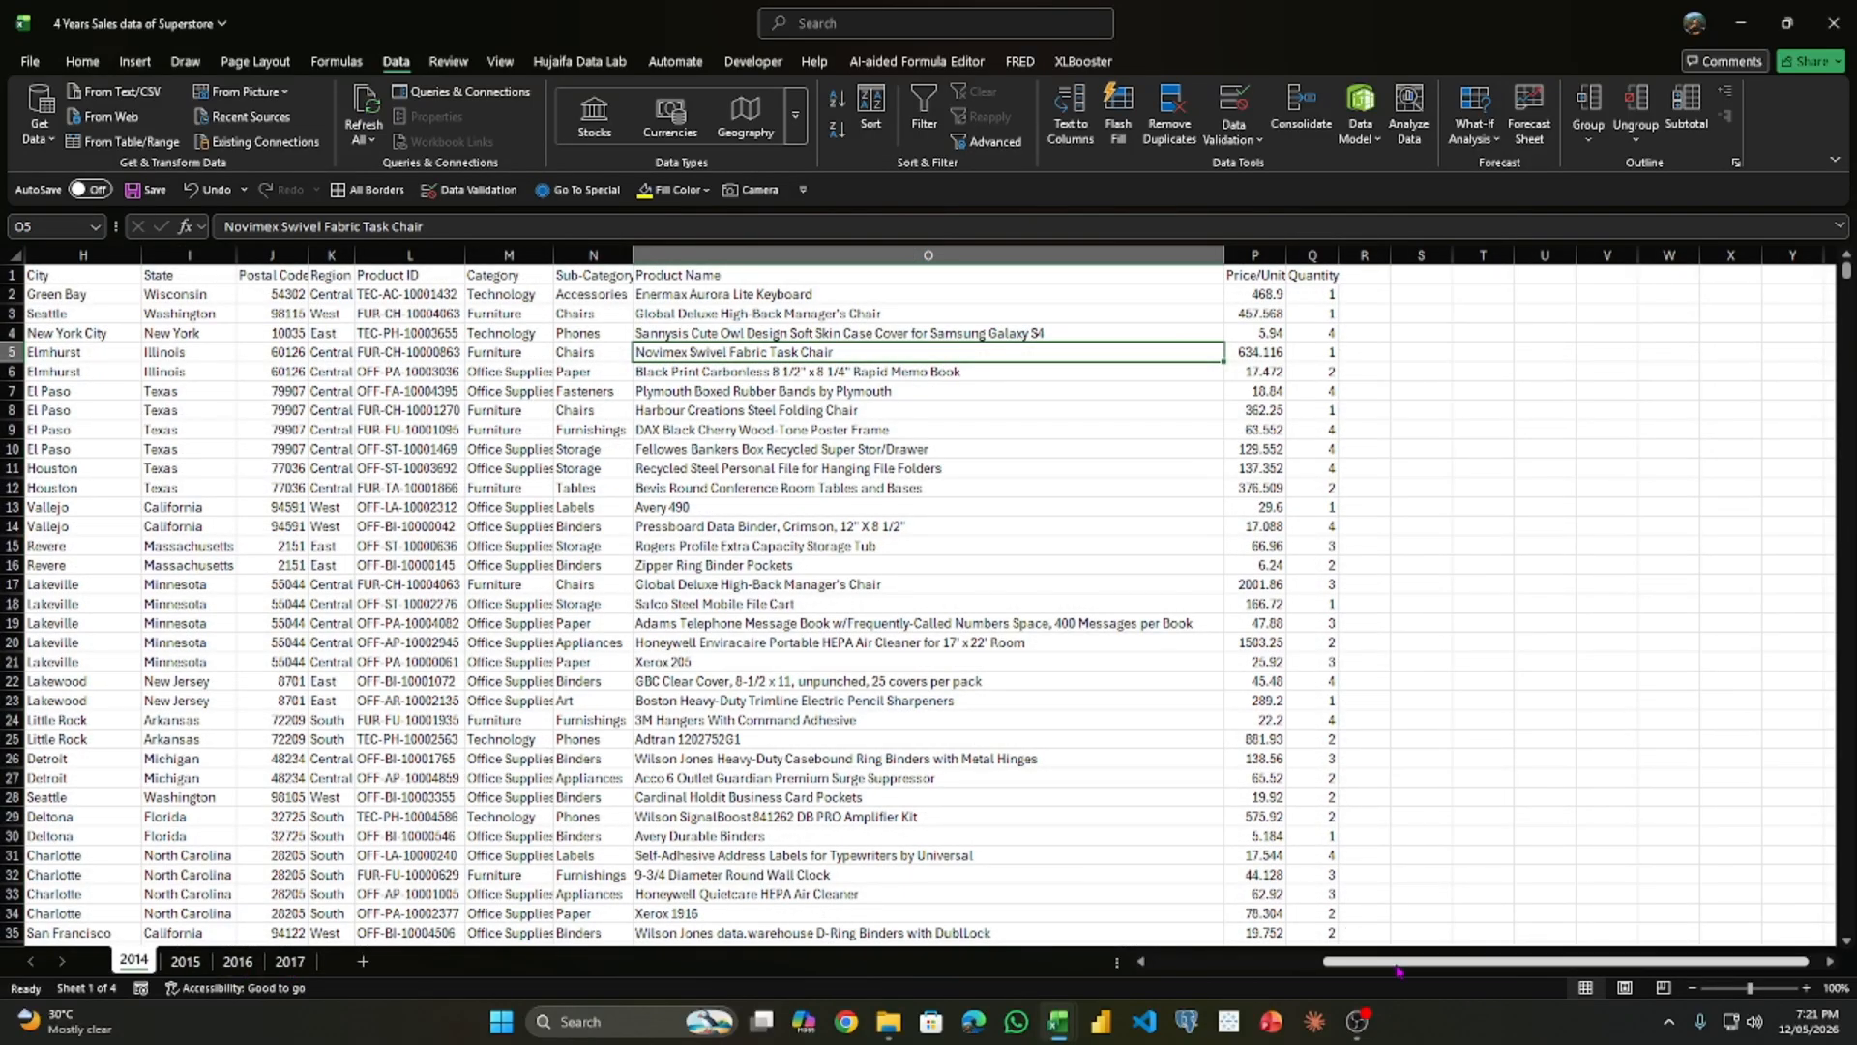
# - Examine the columns of the 2014 sheet from Order ID onward and compare them with the other year sheets
pyautogui.moveTo(1399, 962); pyautogui.dragTo(1155, 961)
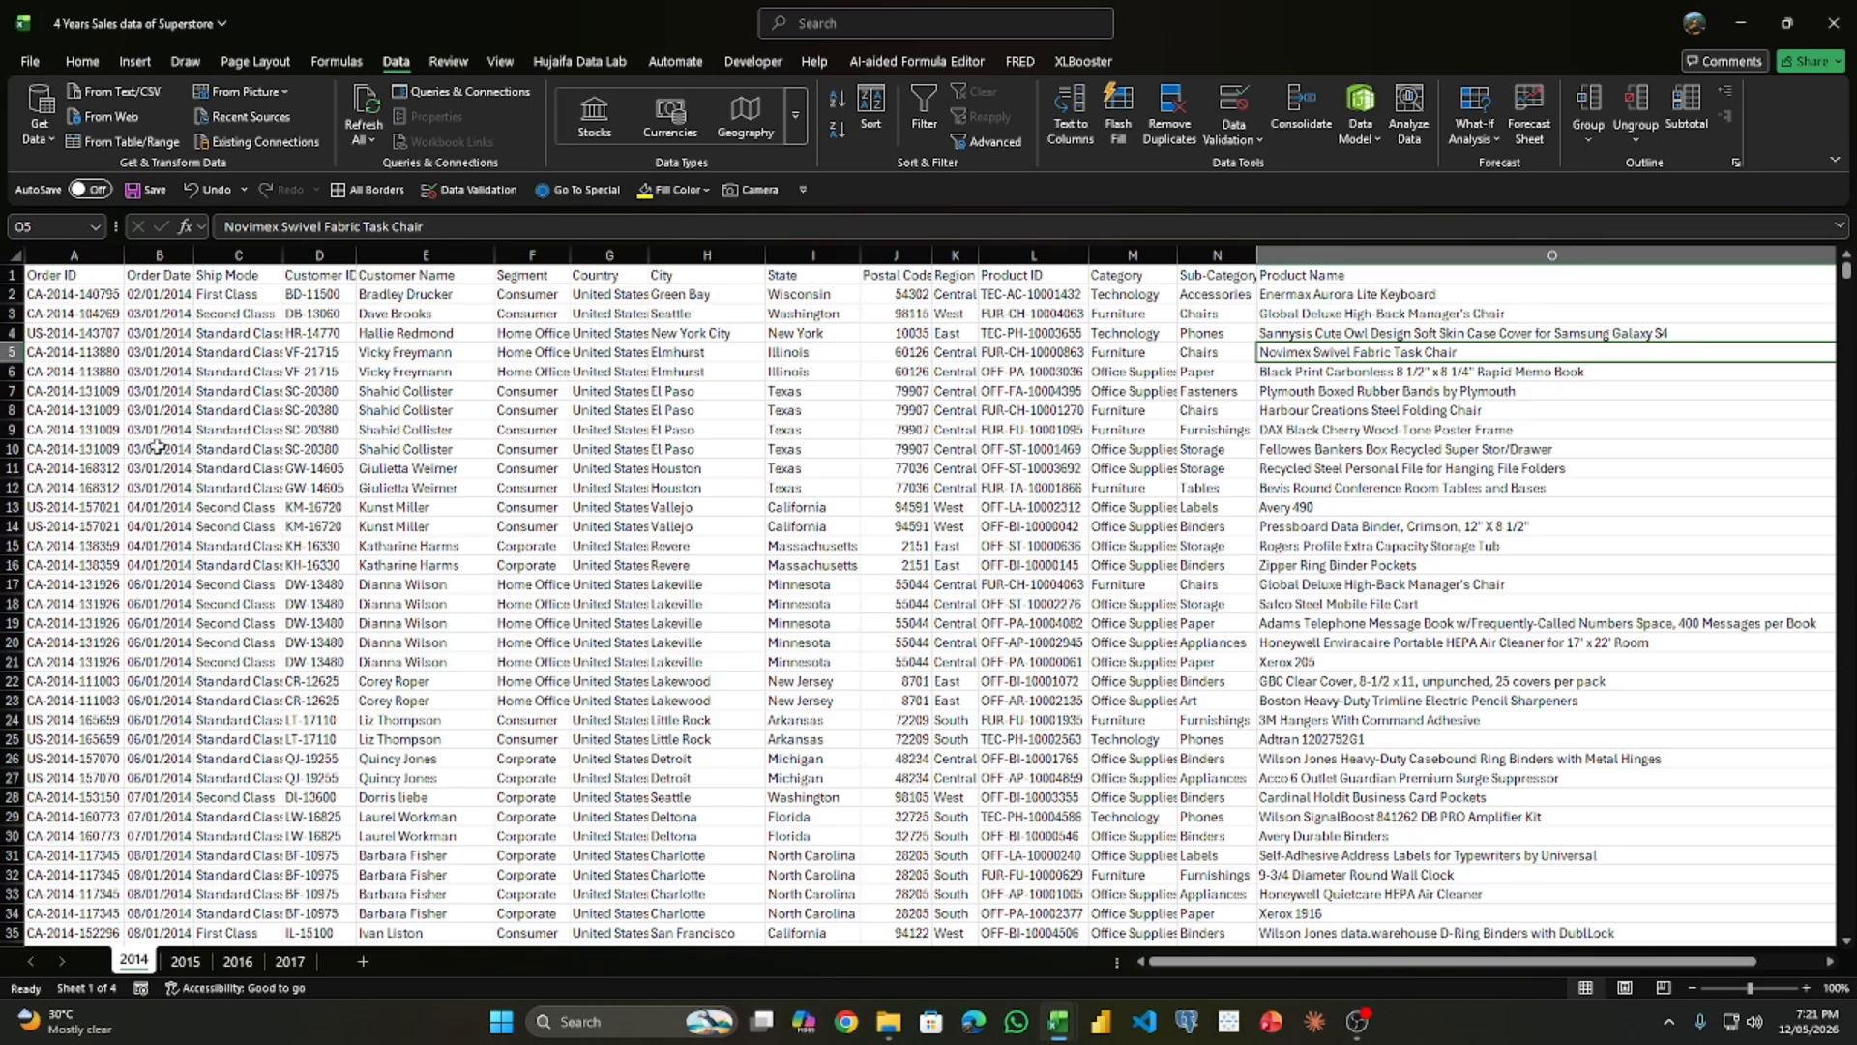
pyautogui.moveTo(108, 280); pyautogui.dragTo(1370, 759)
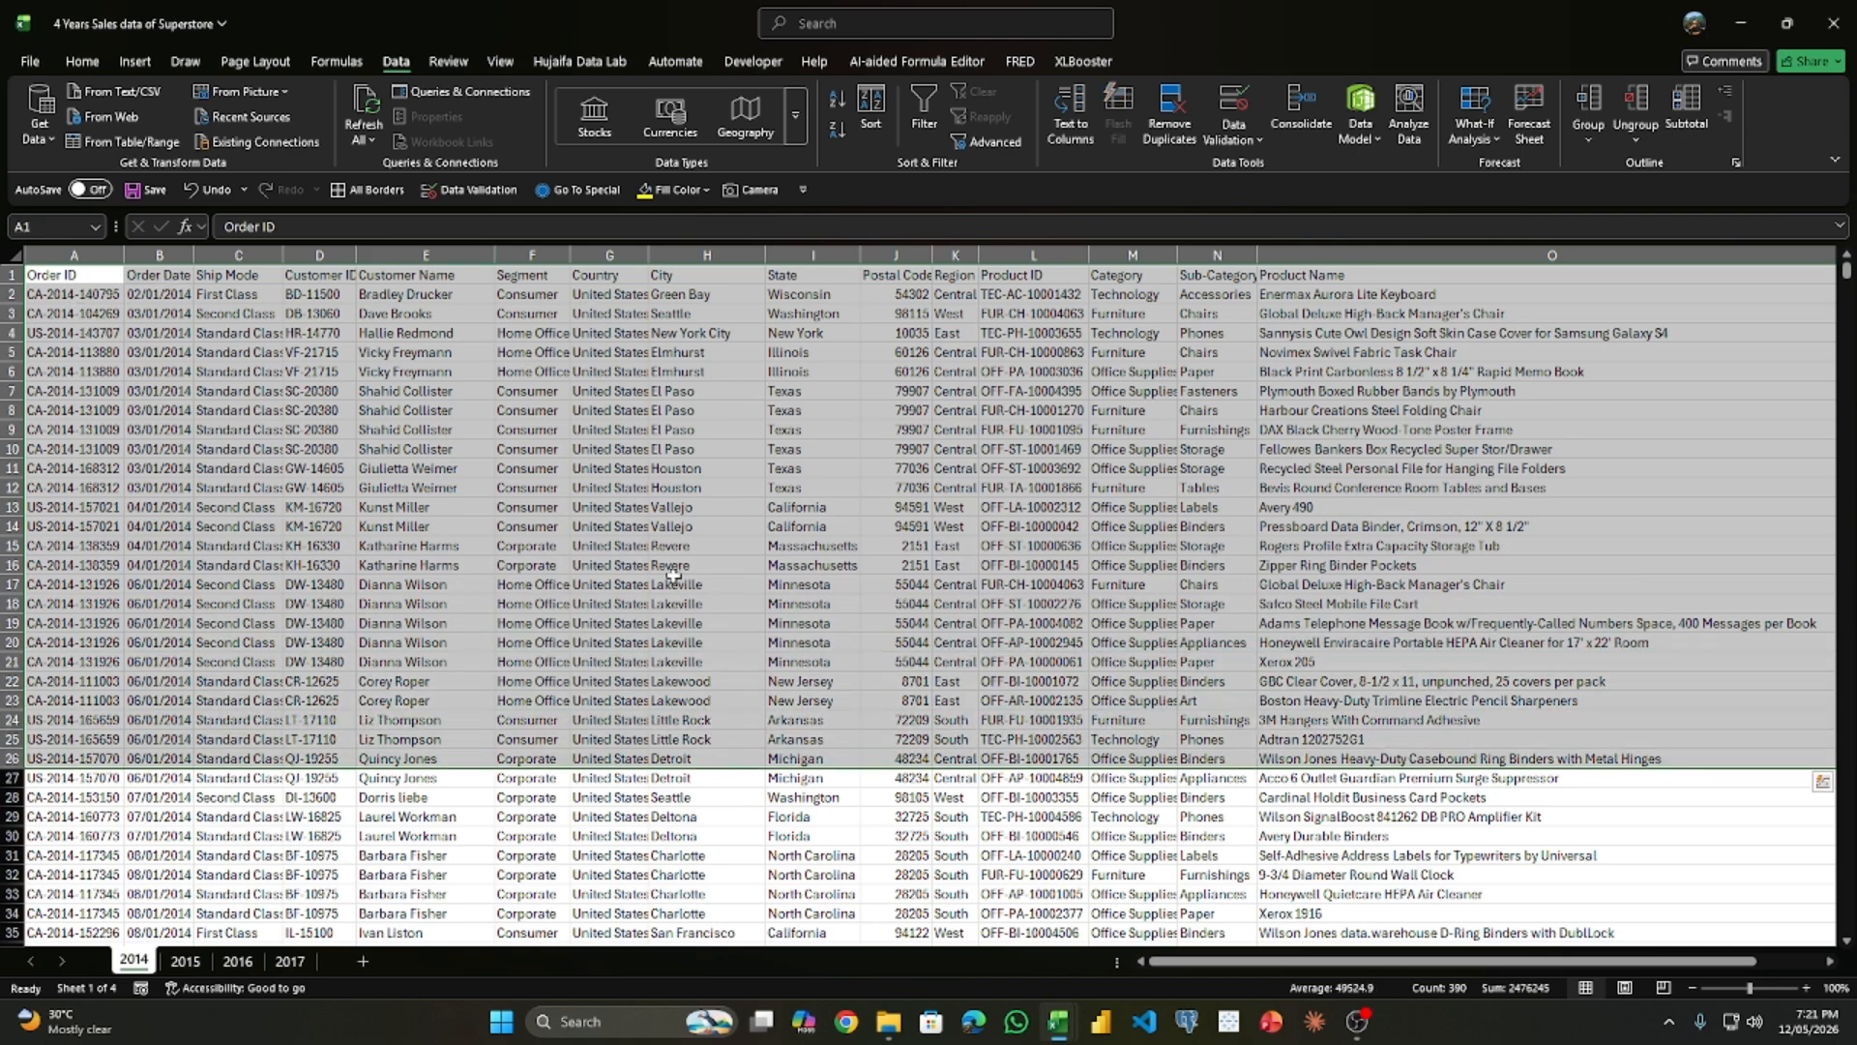
pyautogui.click(289, 960)
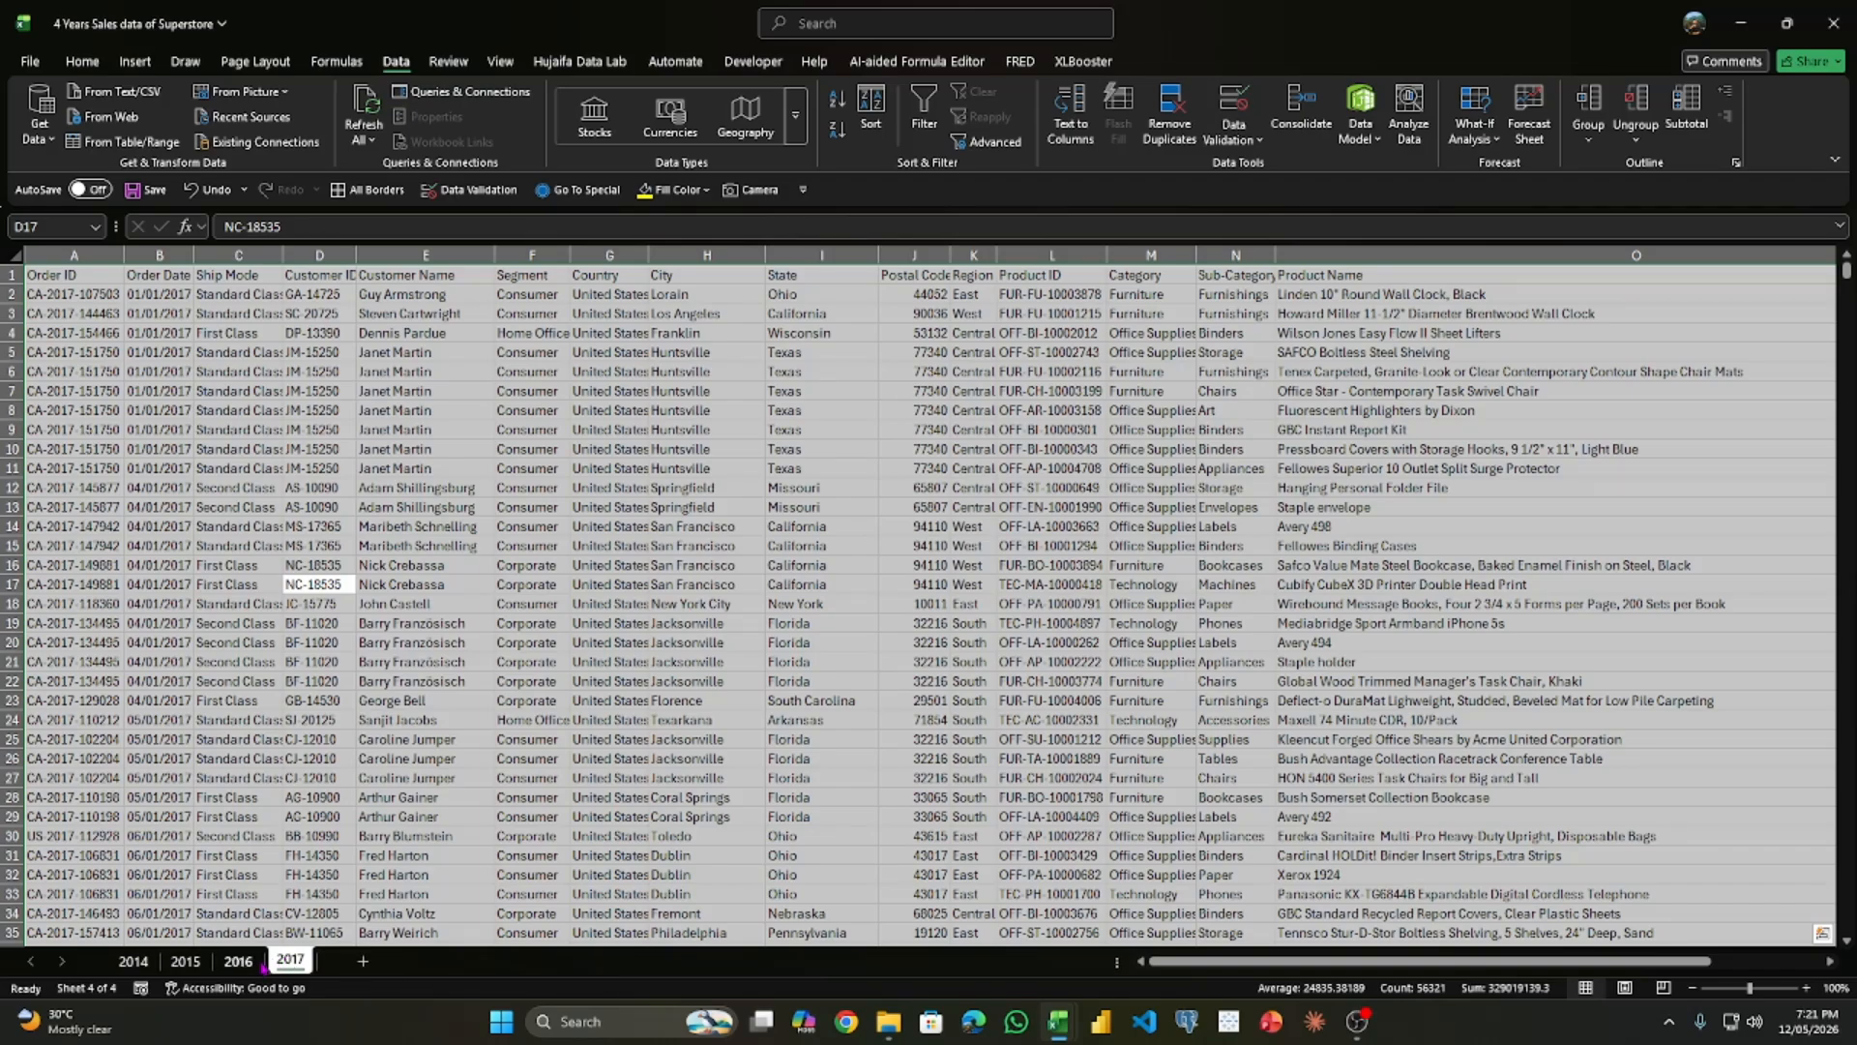
pyautogui.click(237, 960)
pyautogui.click(185, 960)
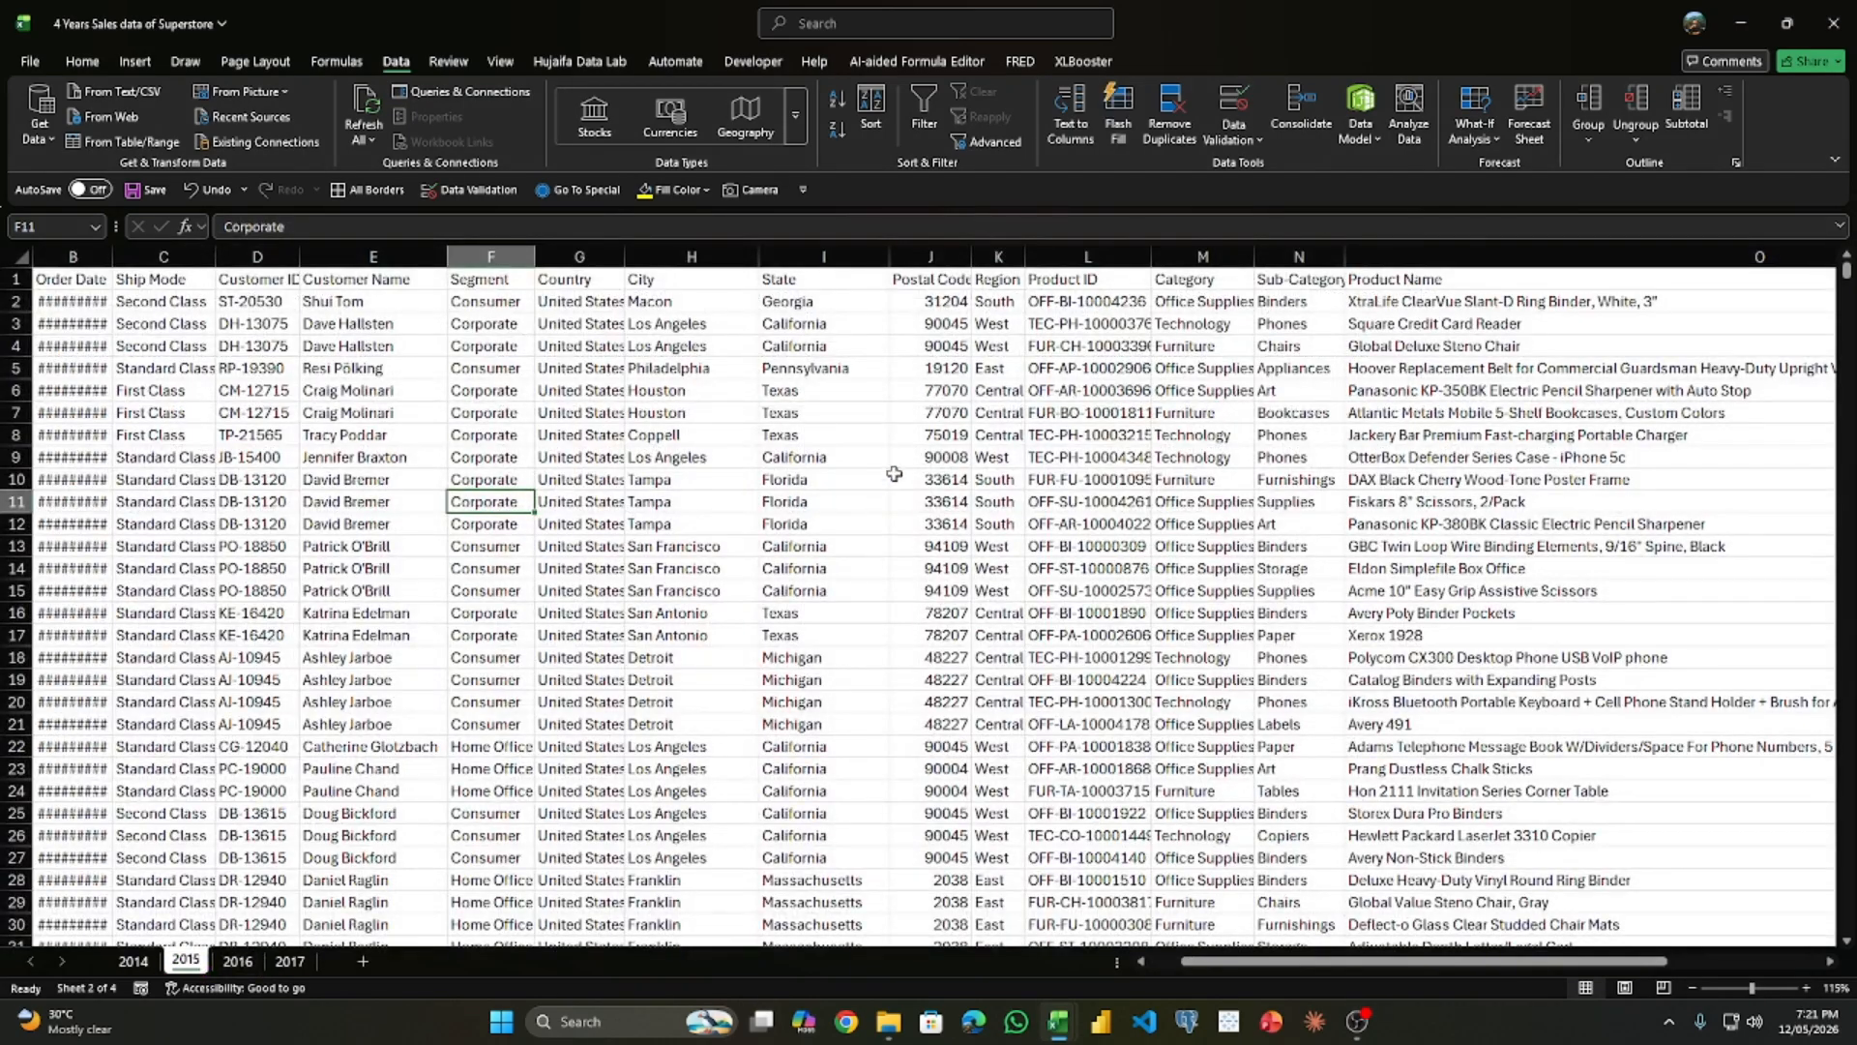
pyautogui.click(666, 524)
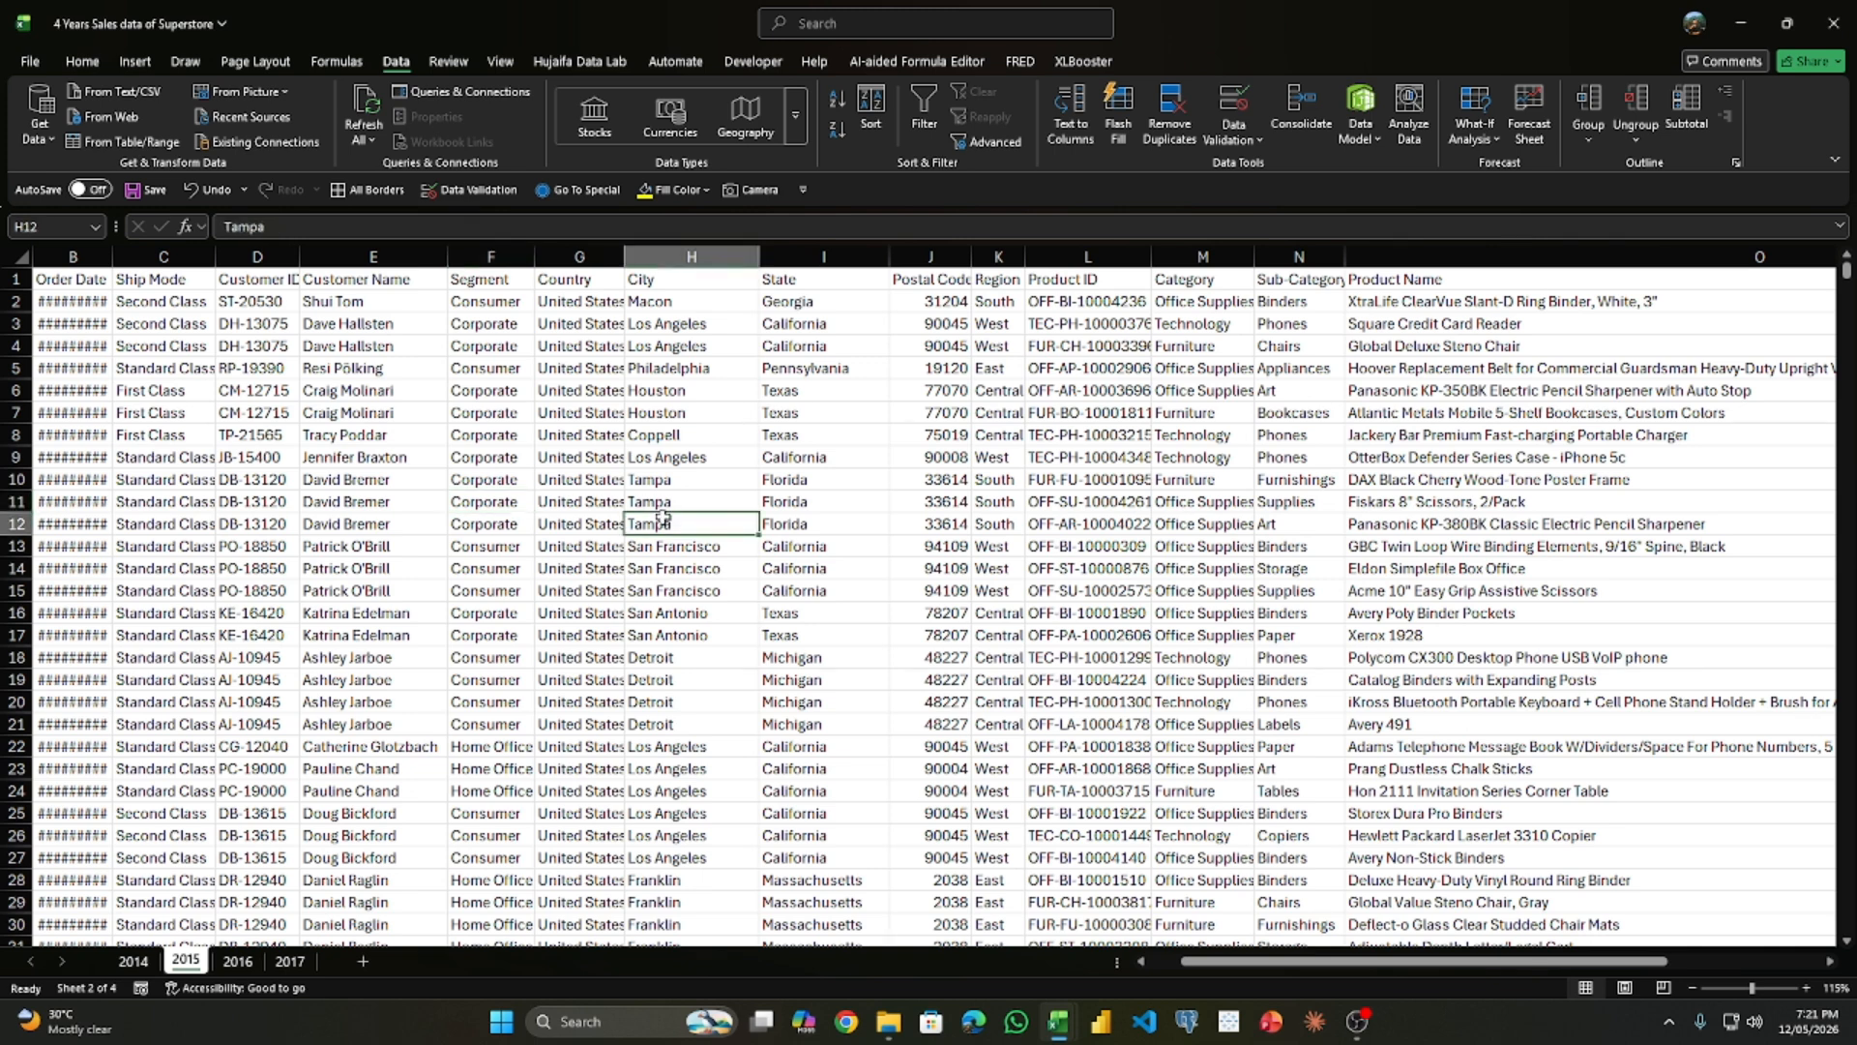
# - Create a blank workbook and import the Excel workbook 4 Years Sales data of Superstore from the apend folder
pyautogui.hotkey('ctrl', 'n')
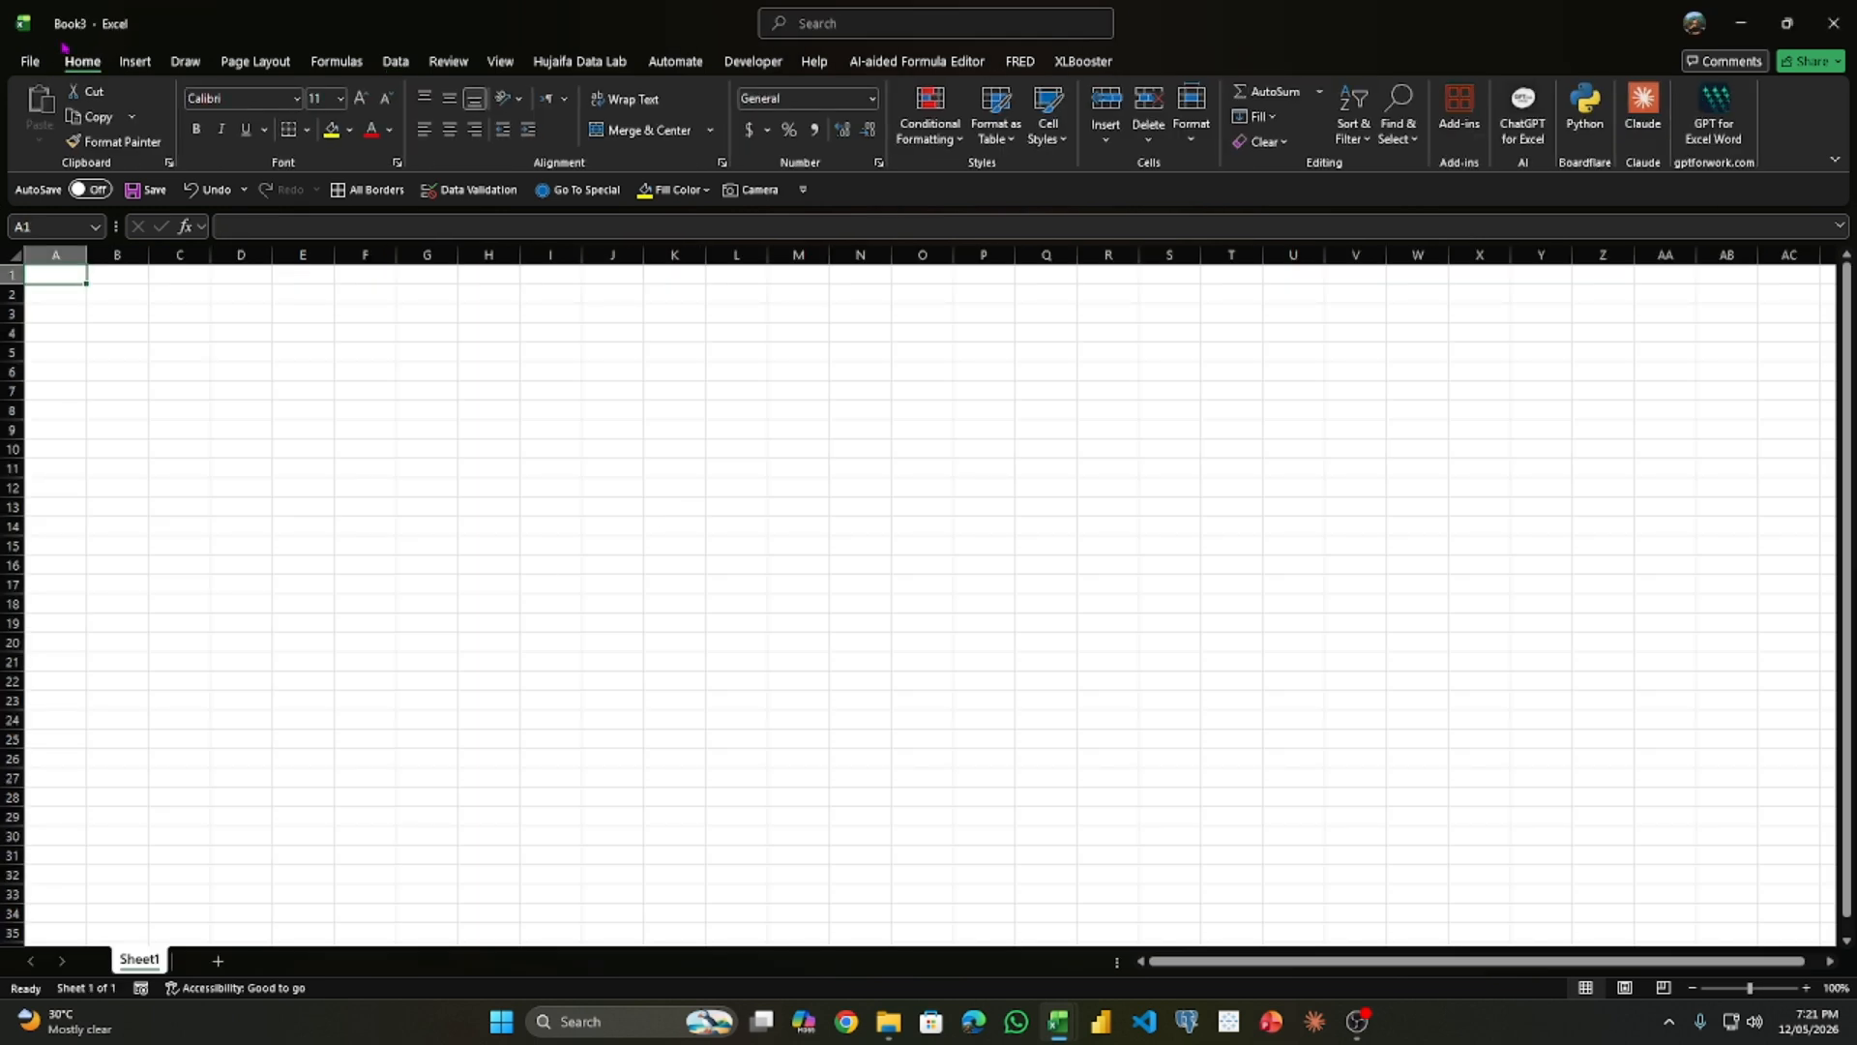
pyautogui.click(396, 61)
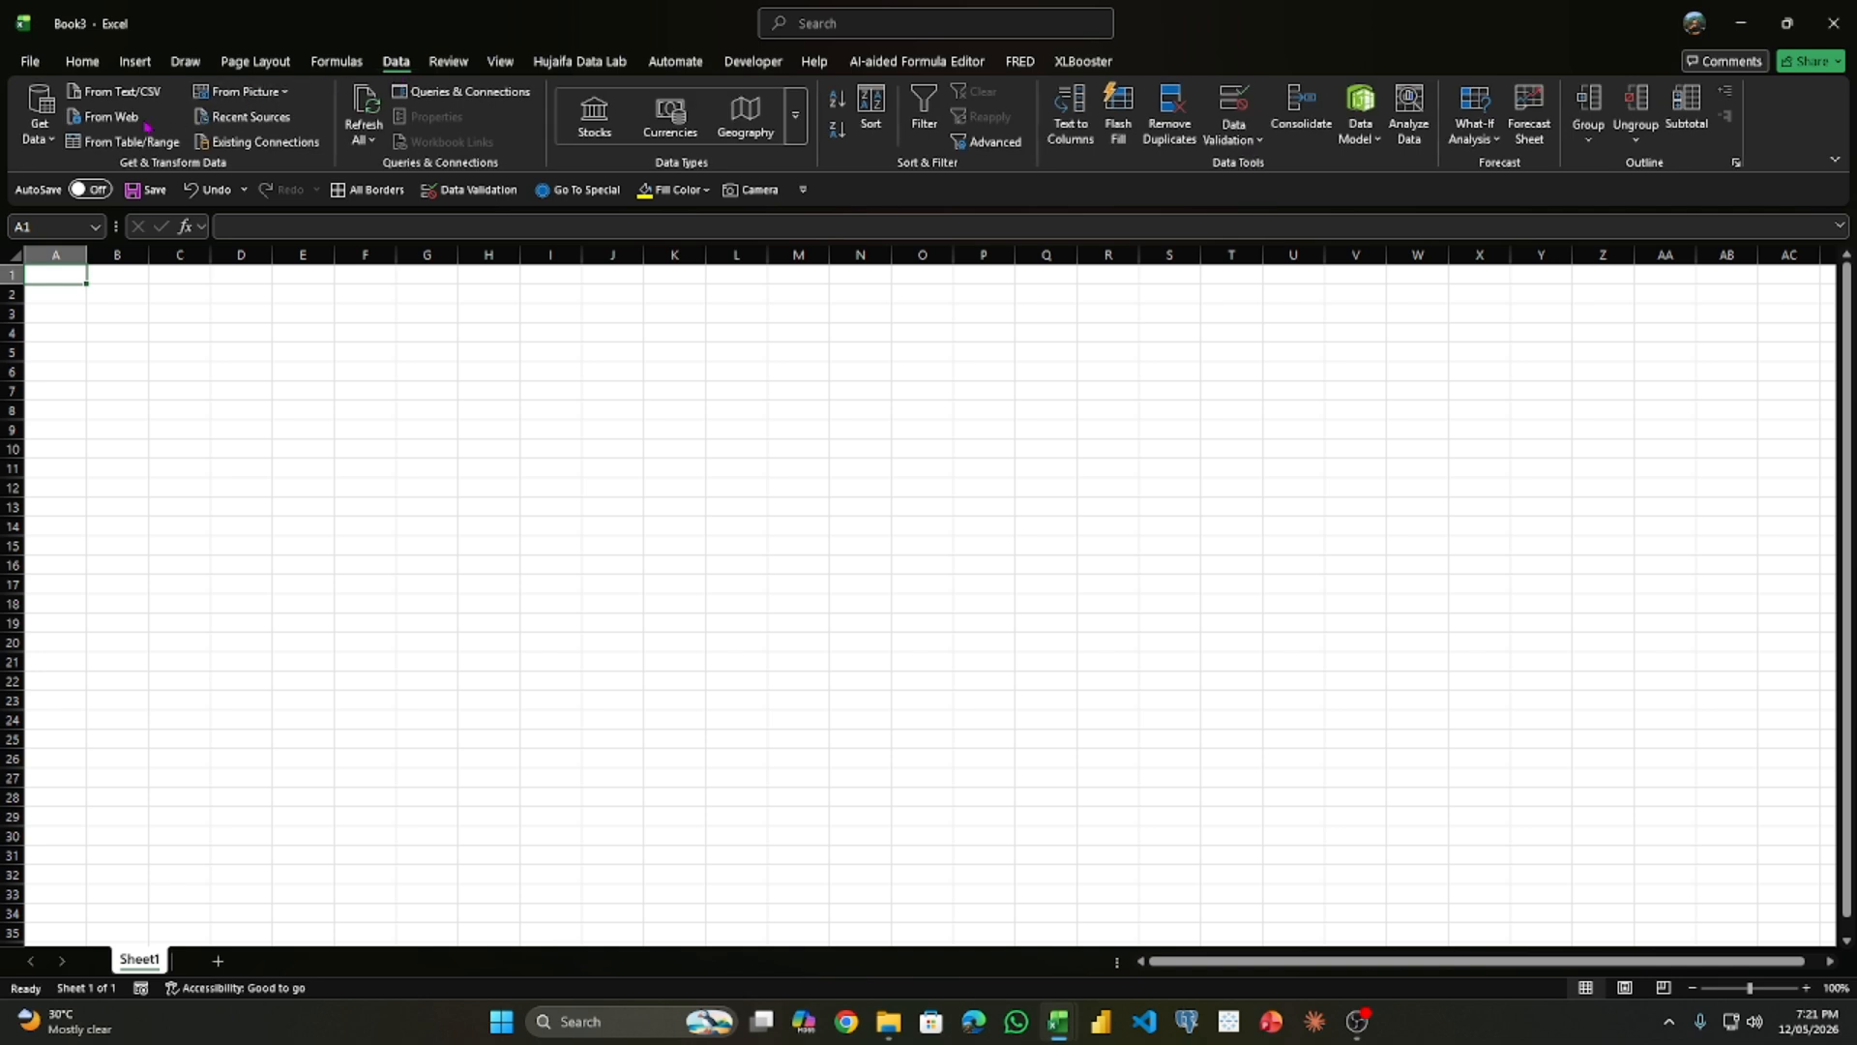
pyautogui.click(34, 146)
pyautogui.moveTo(142, 219)
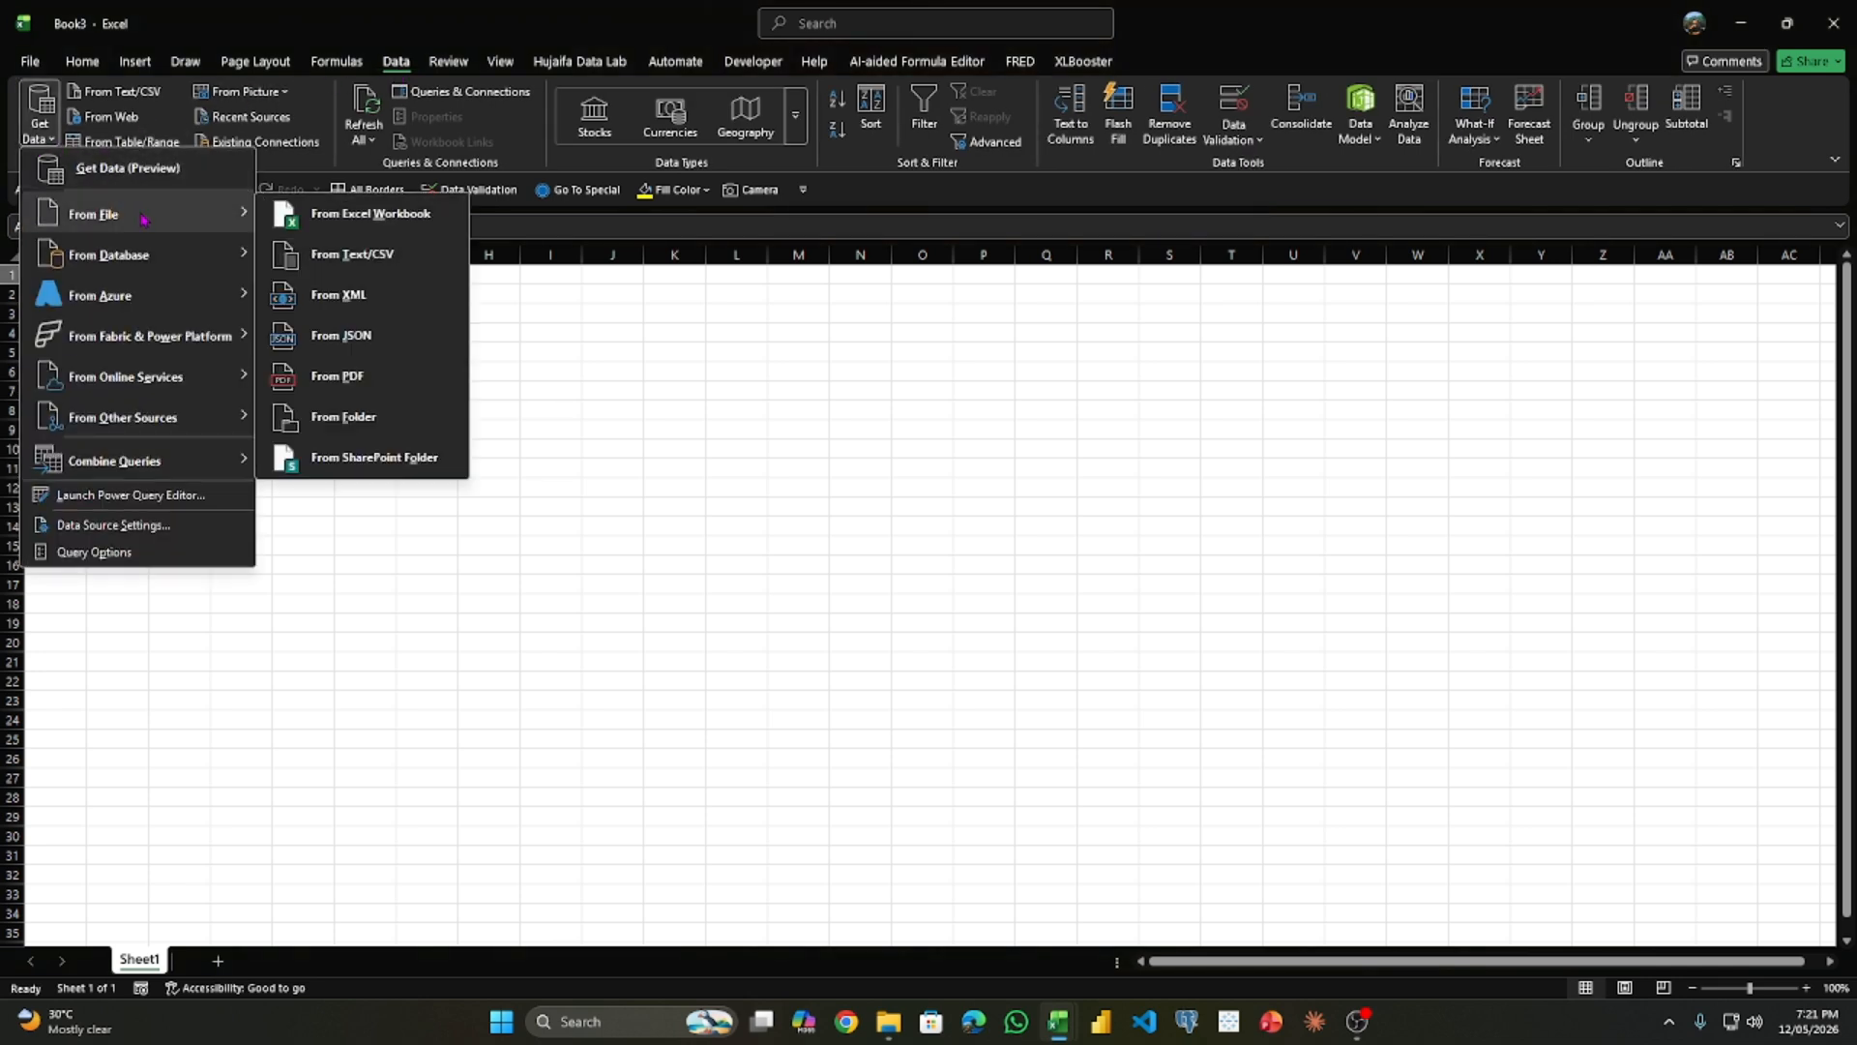
pyautogui.click(339, 233)
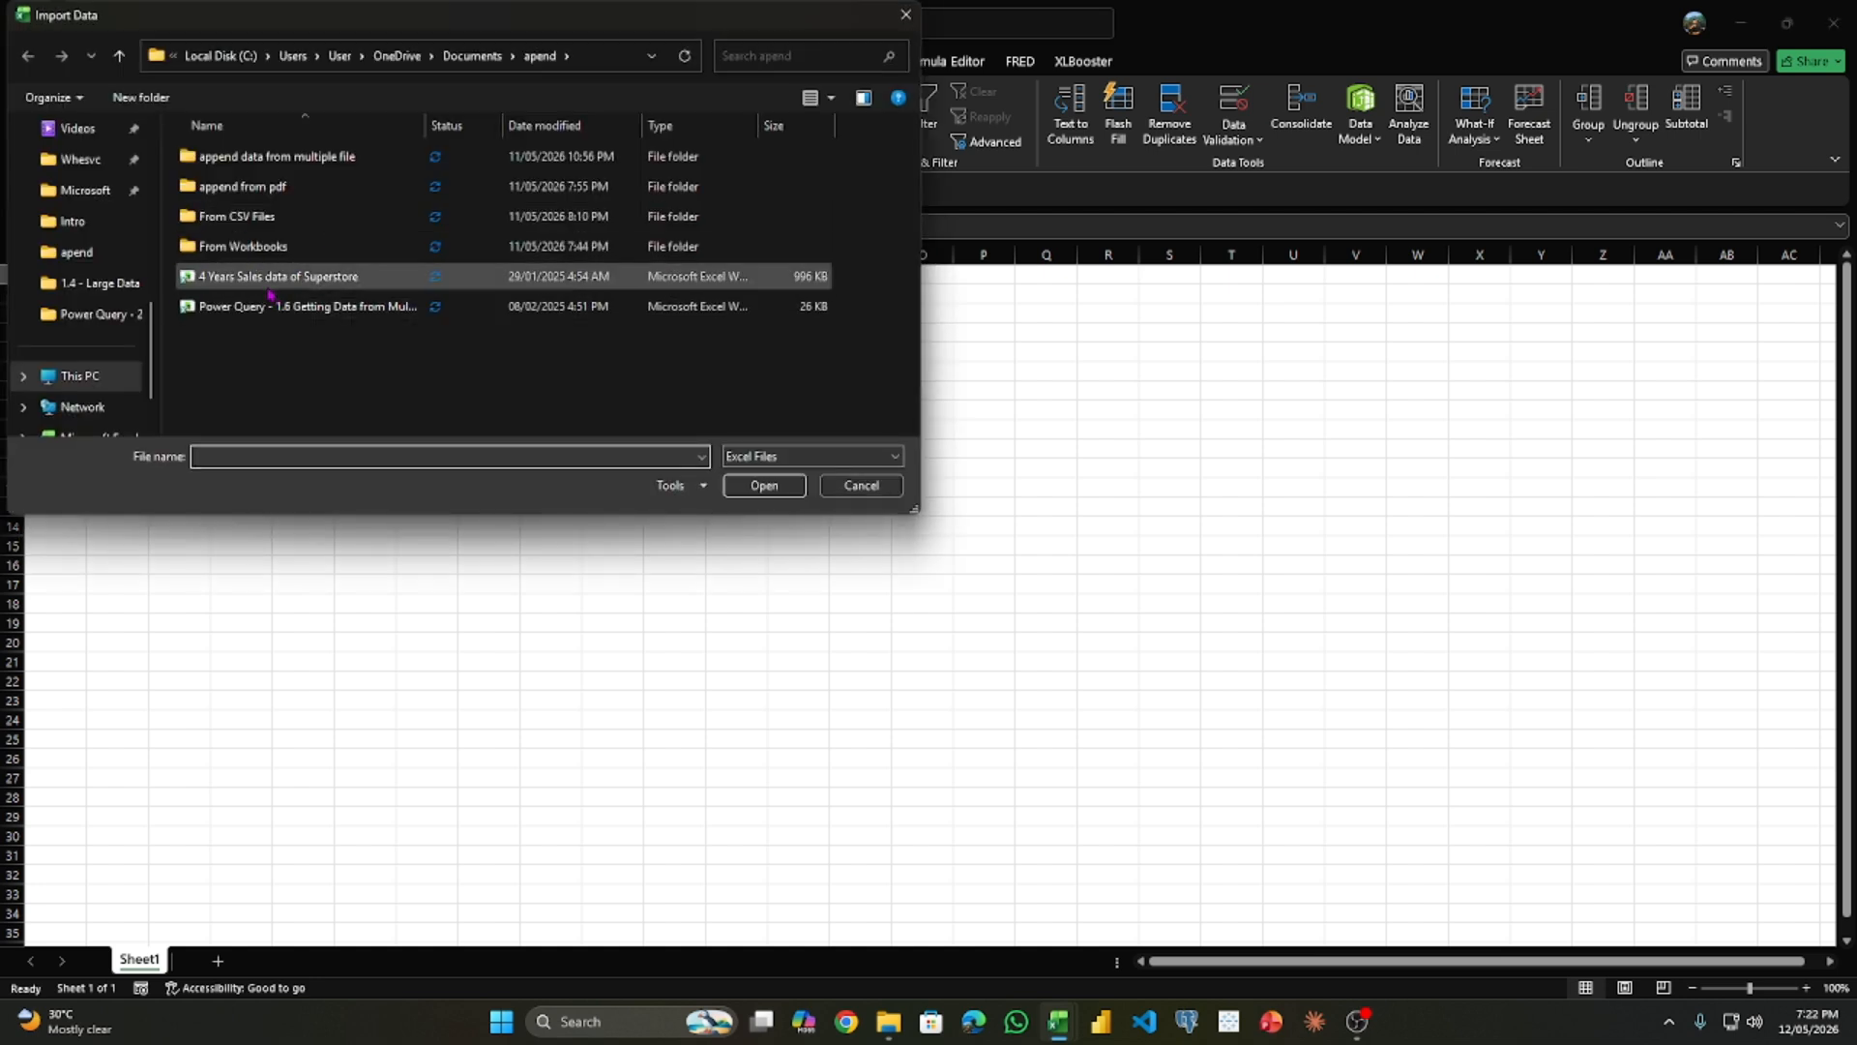
pyautogui.click(360, 278)
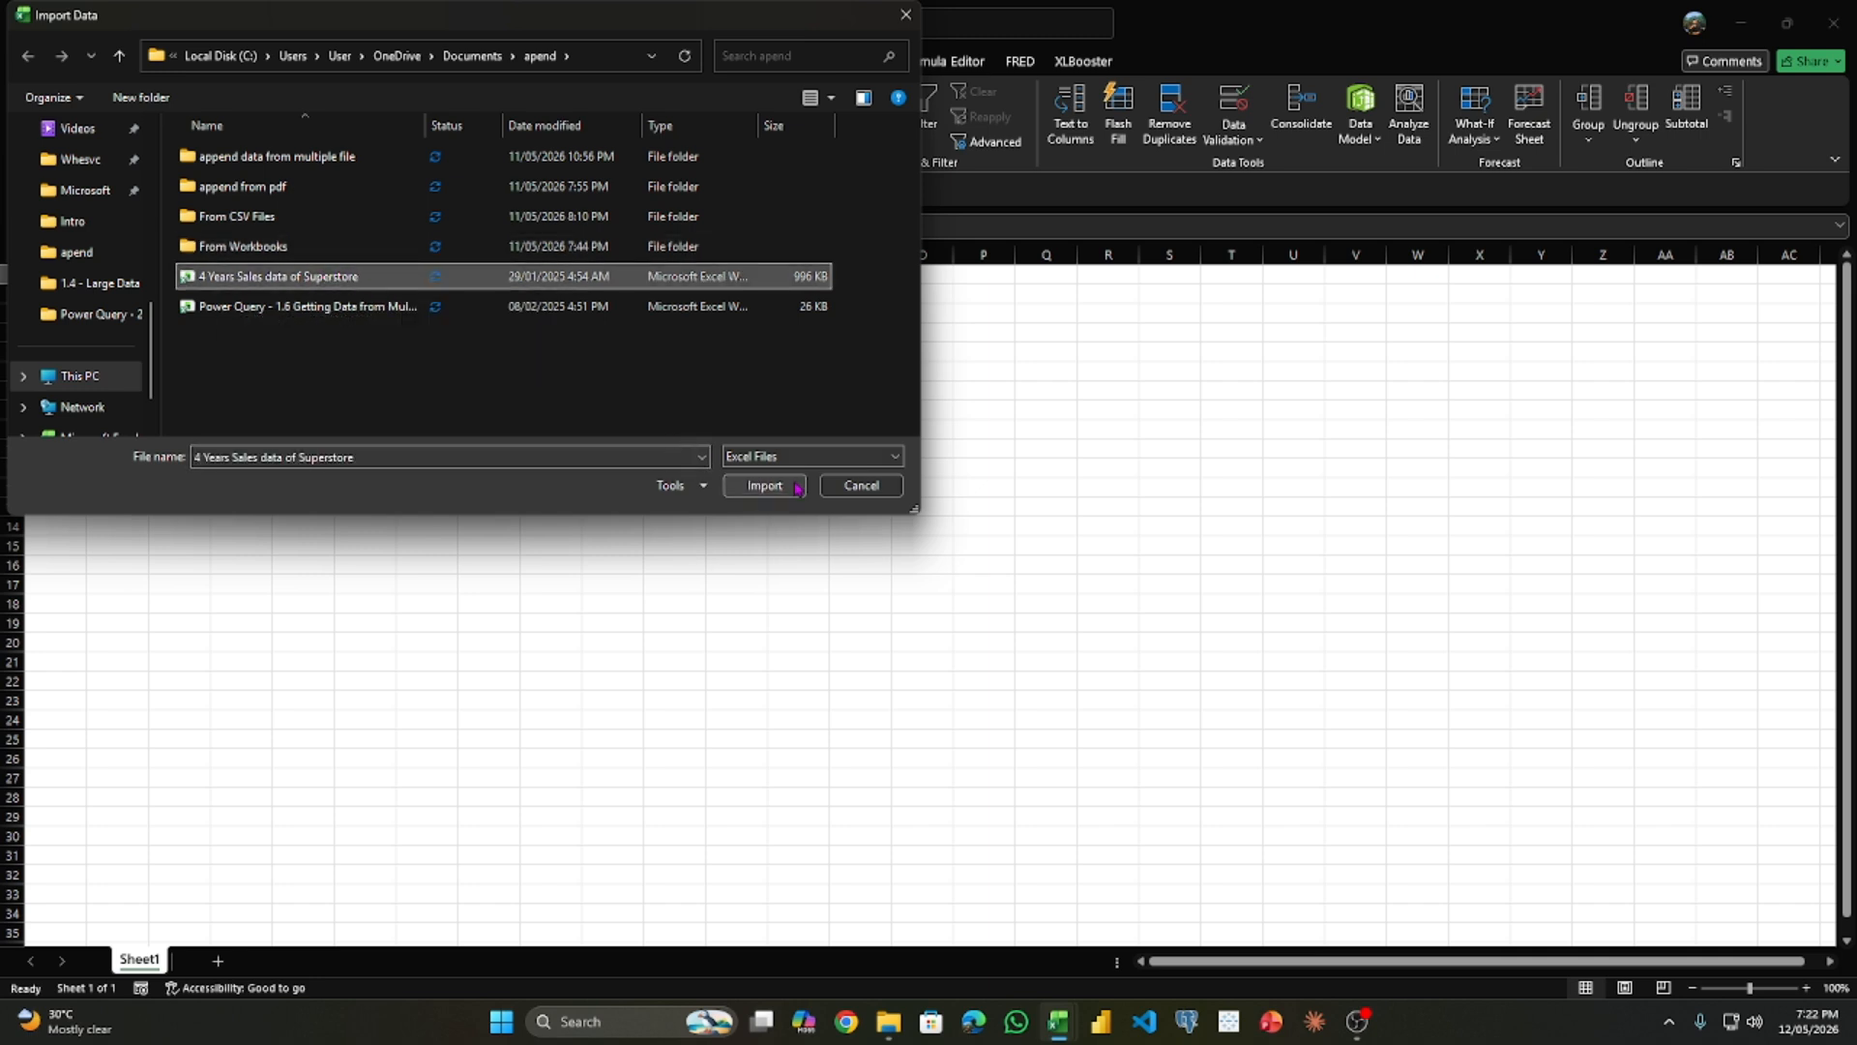
pyautogui.click(764, 485)
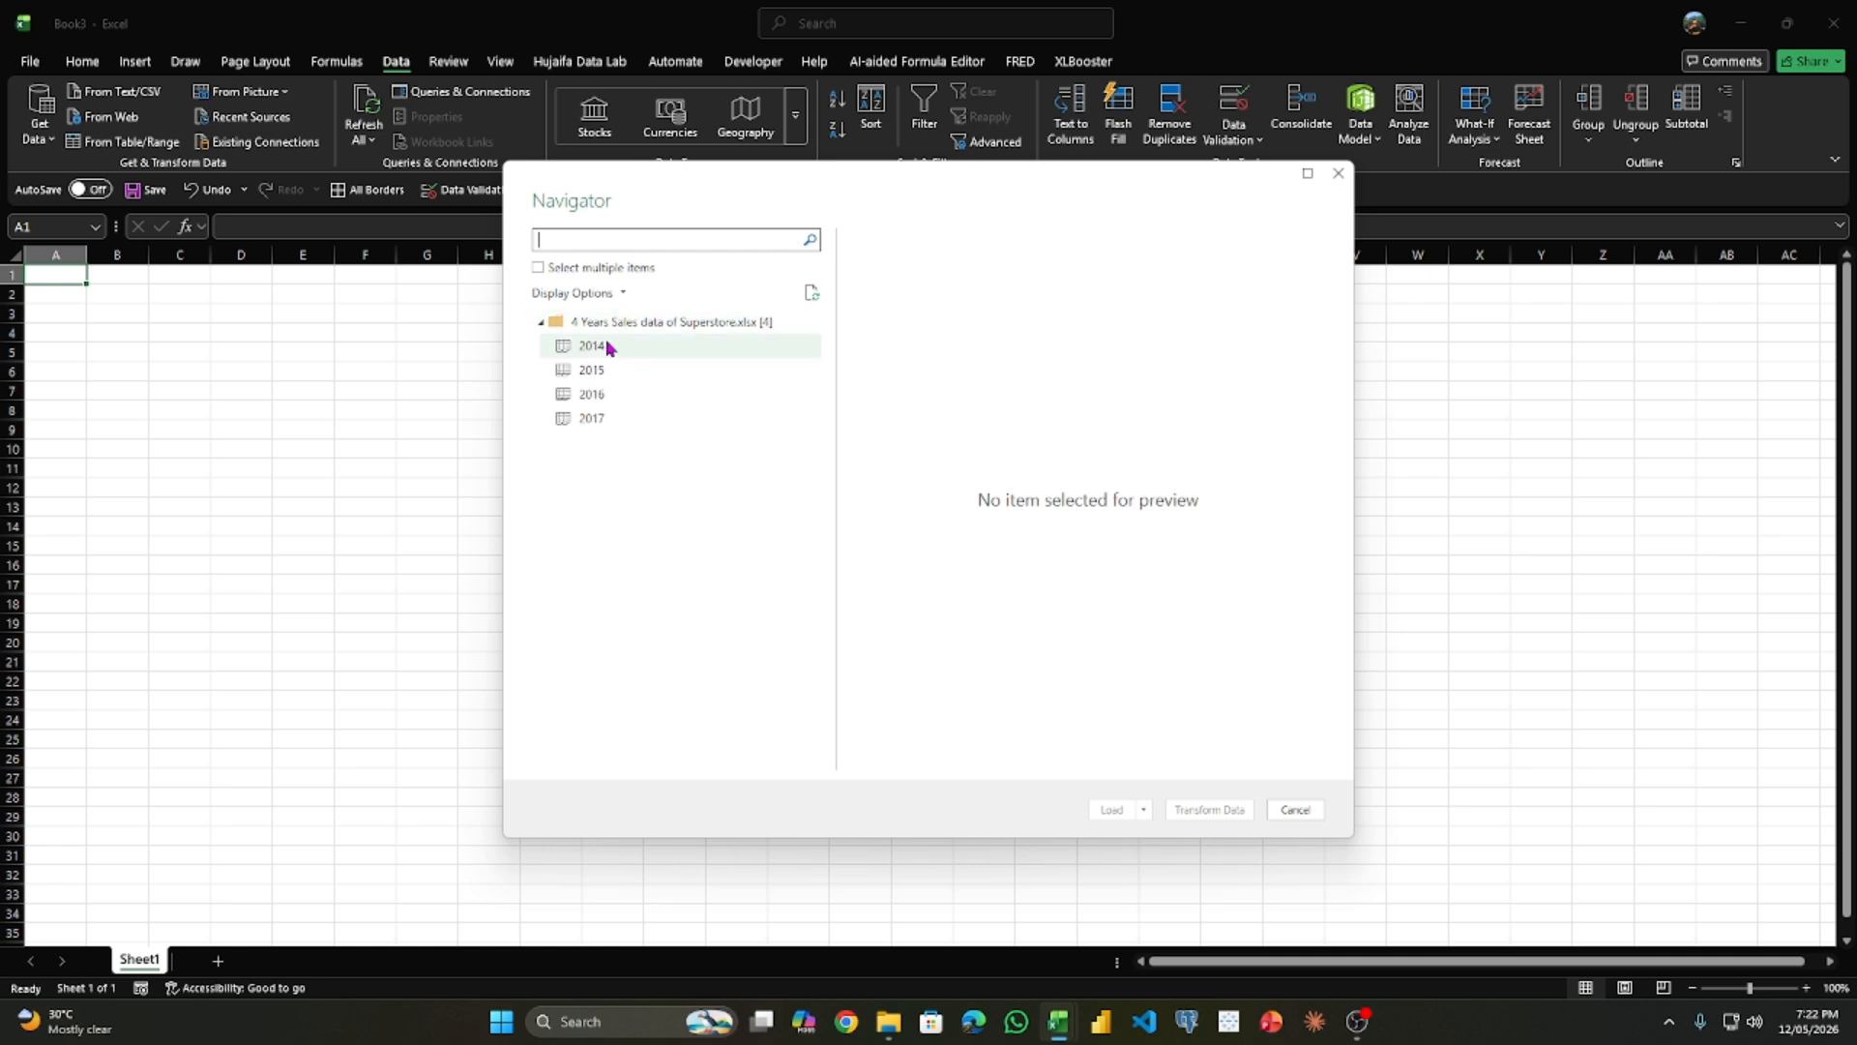
# - Select the 2014, 2015, 2016 and 2017 sheets together and open them in Power Query for transforming
pyautogui.click(539, 269)
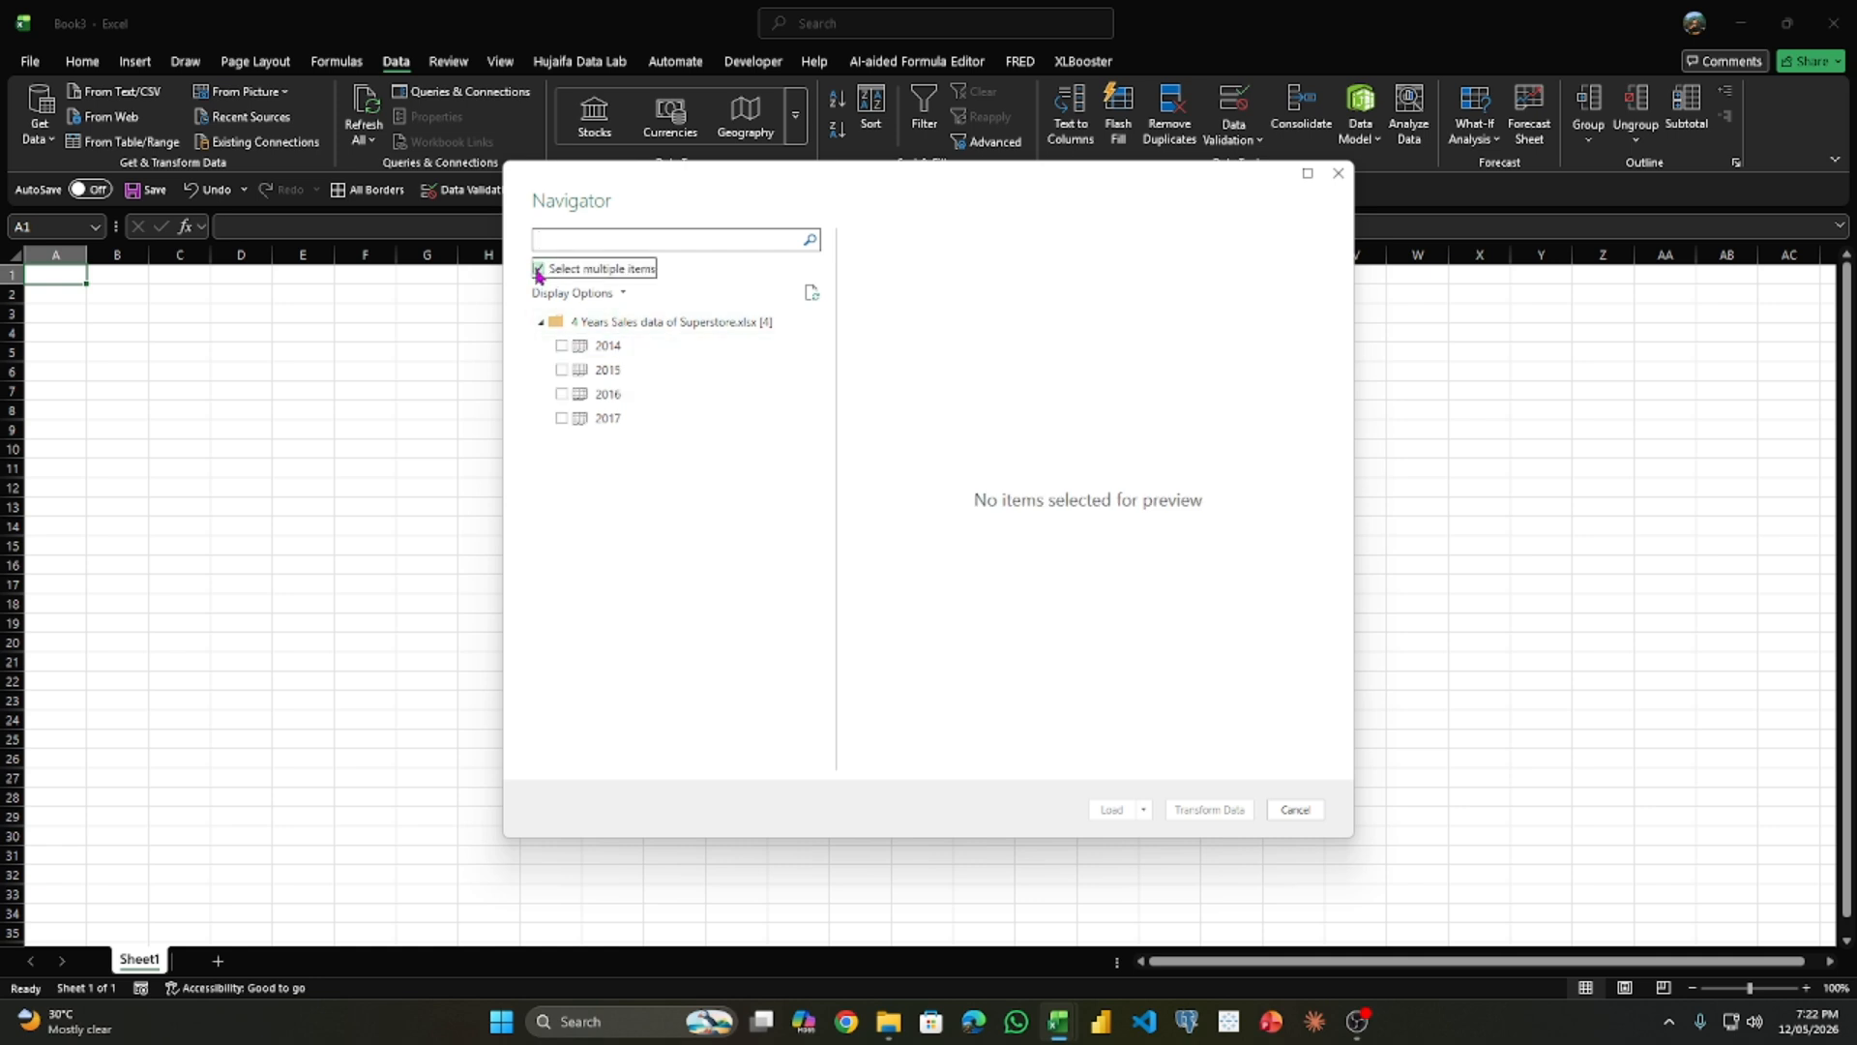
pyautogui.click(561, 347)
pyautogui.click(561, 369)
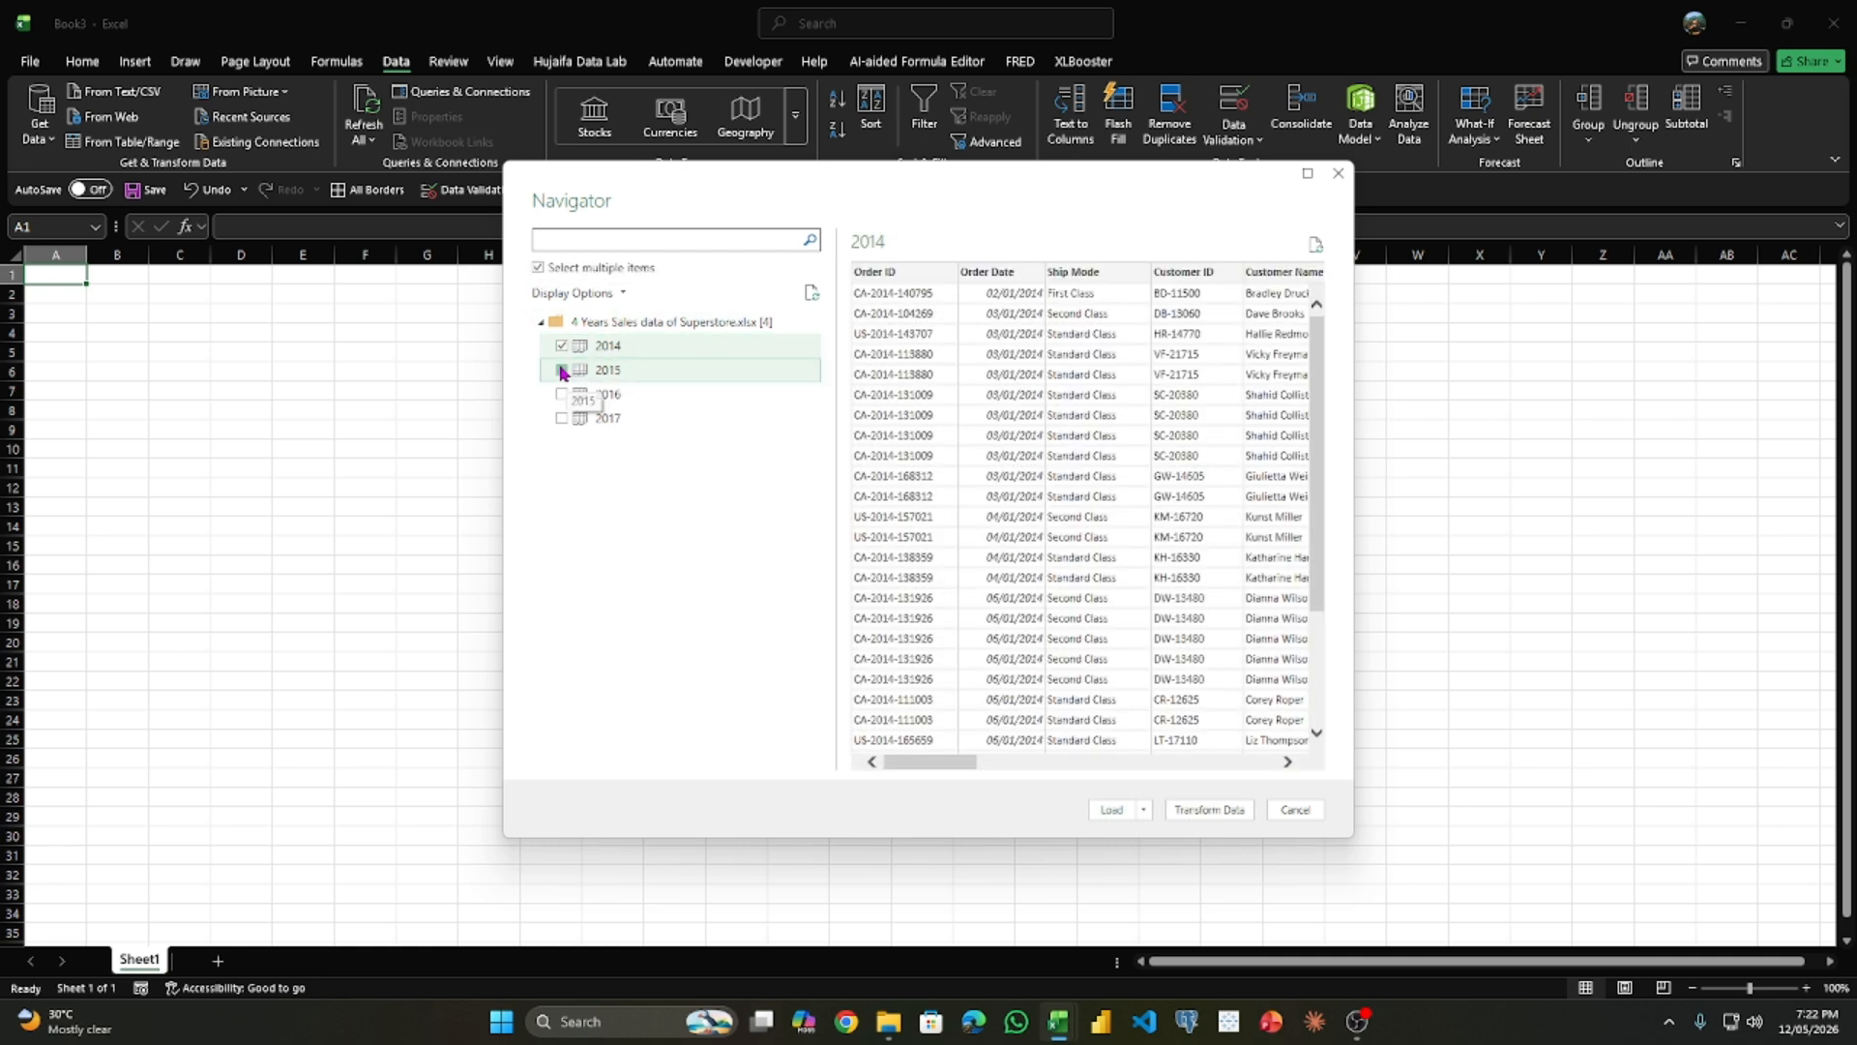
pyautogui.click(562, 419)
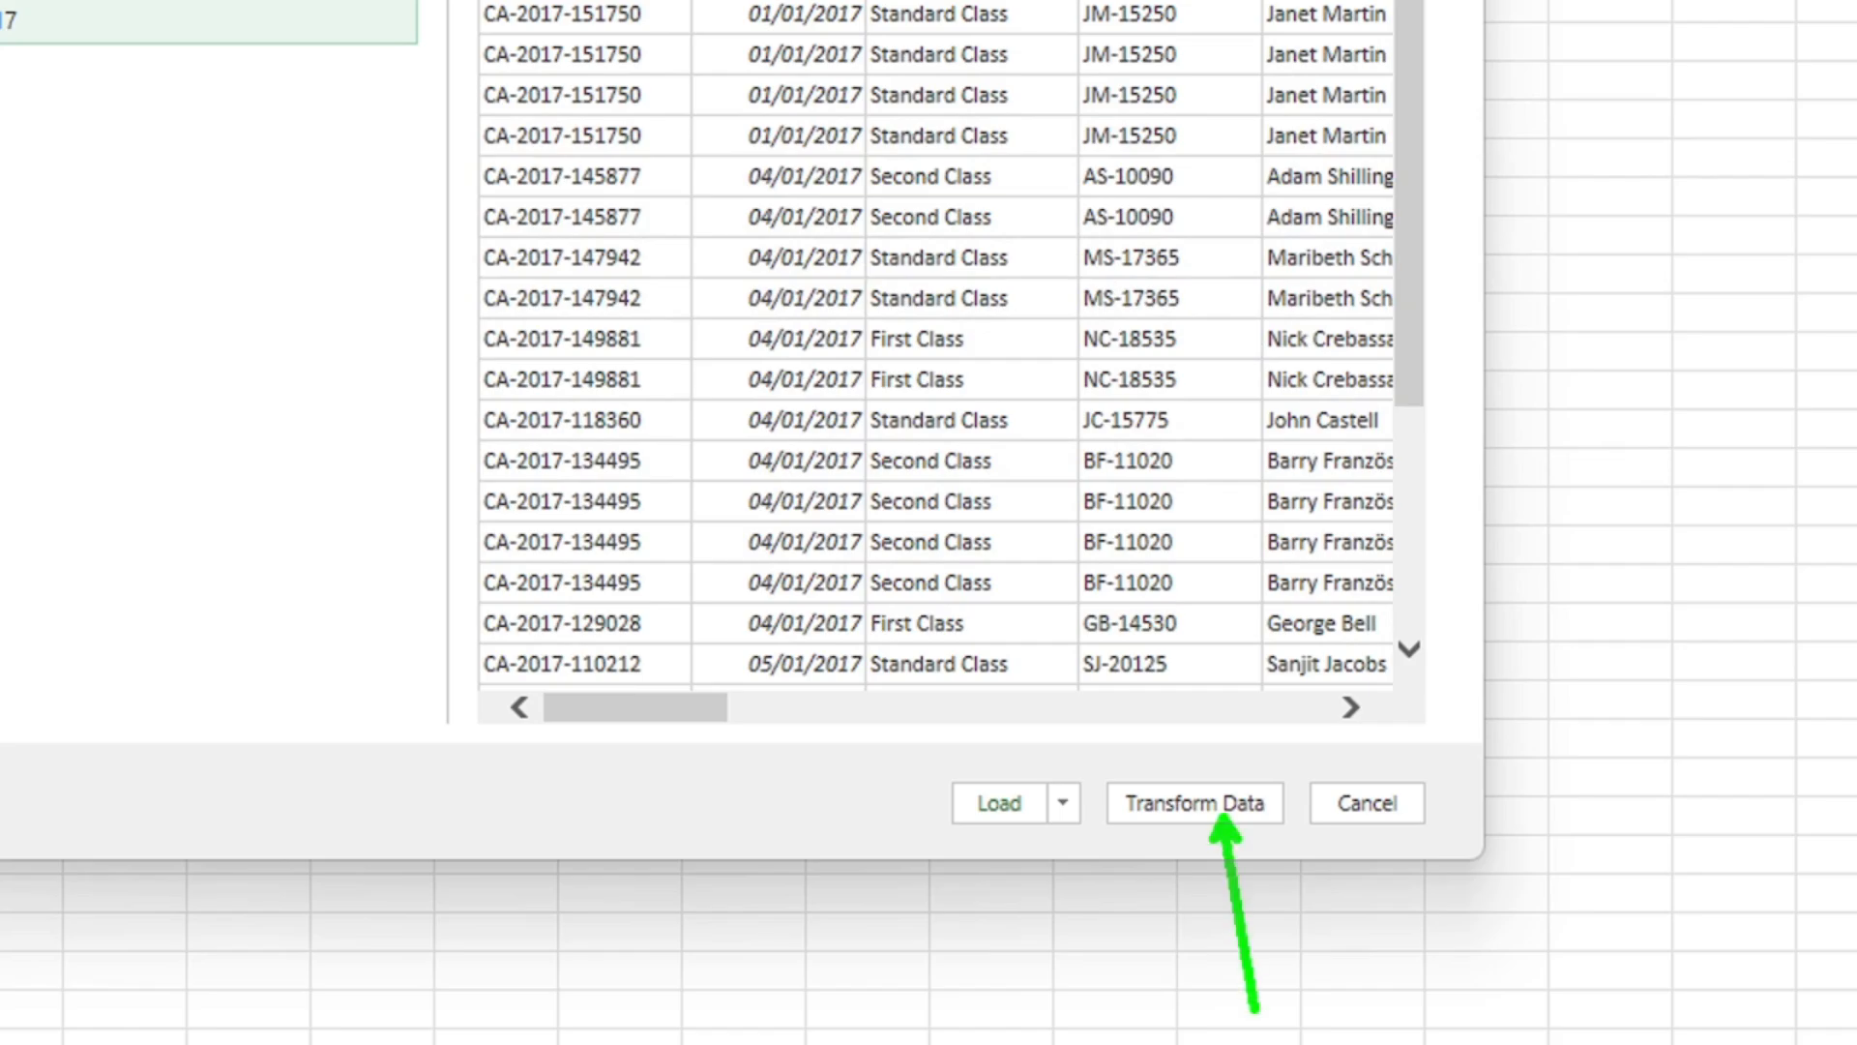
pyautogui.click(1221, 811)
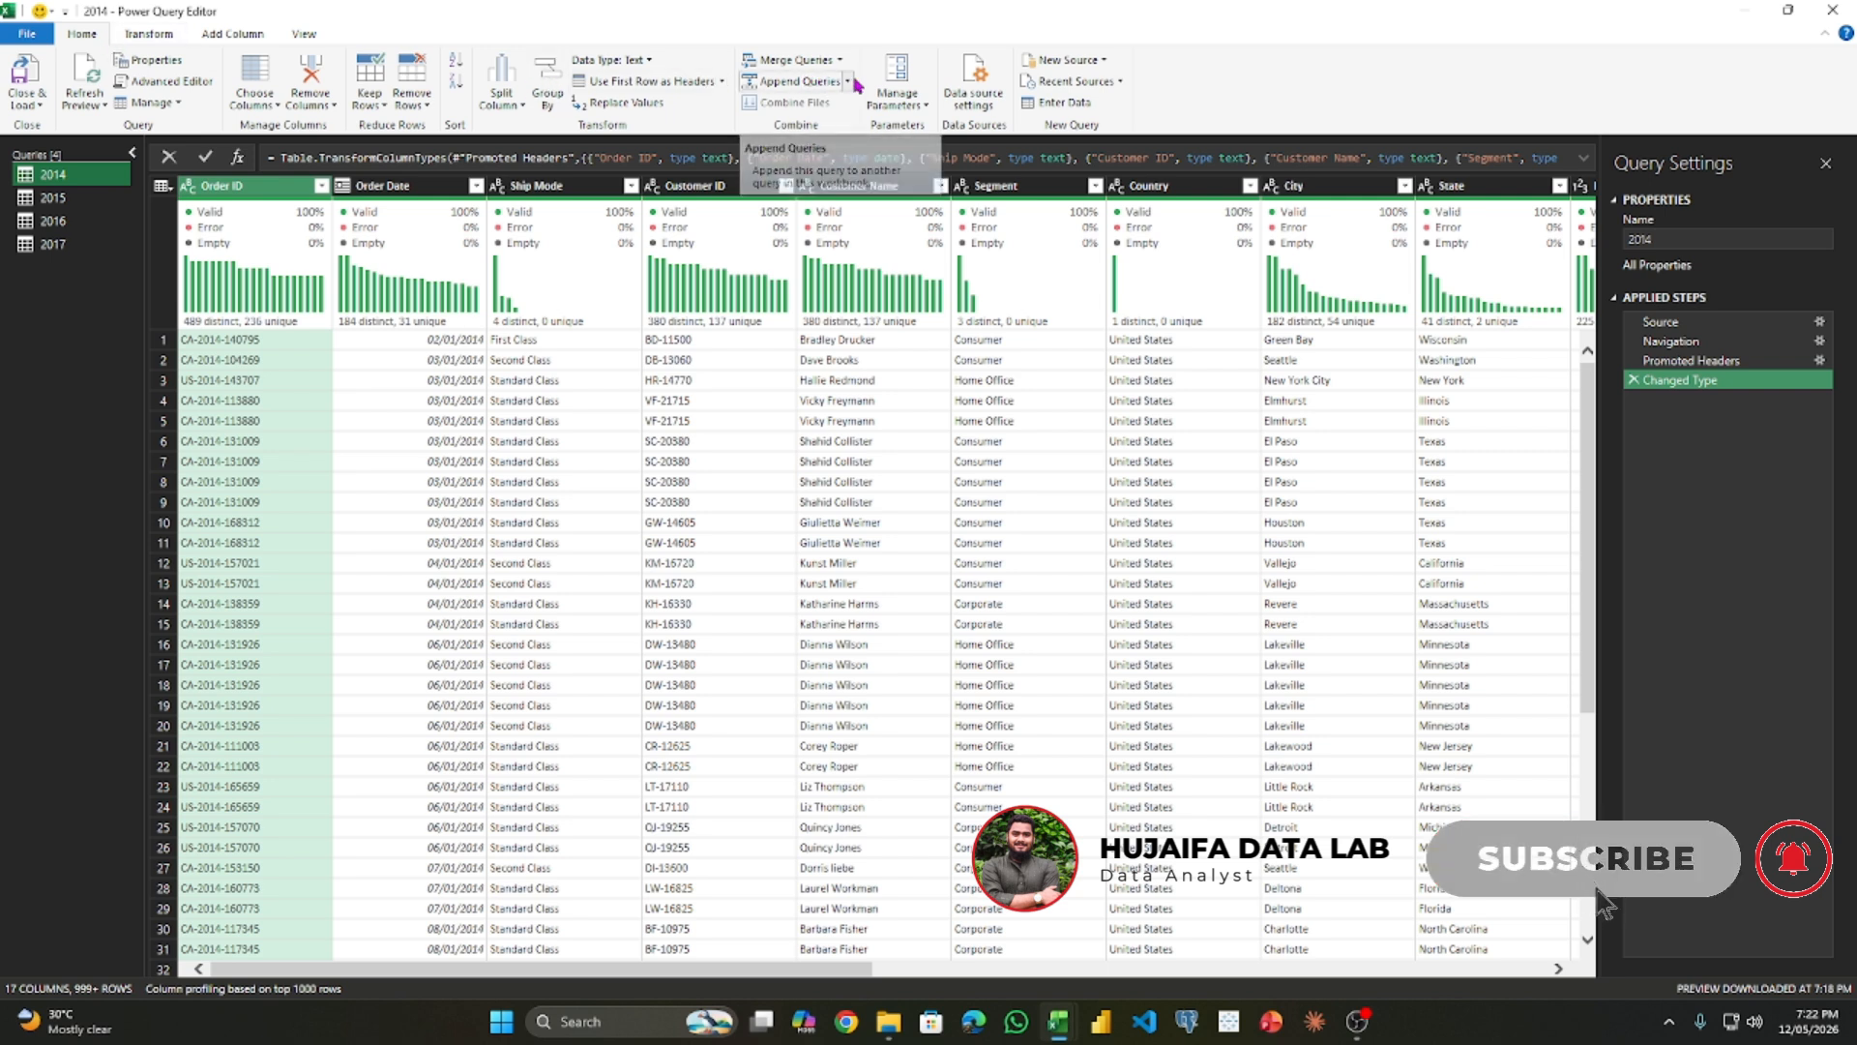
# - Set up an append as a new query with three or more tables, adding 2015, 2016 and 2017 after 2014
pyautogui.click(848, 81)
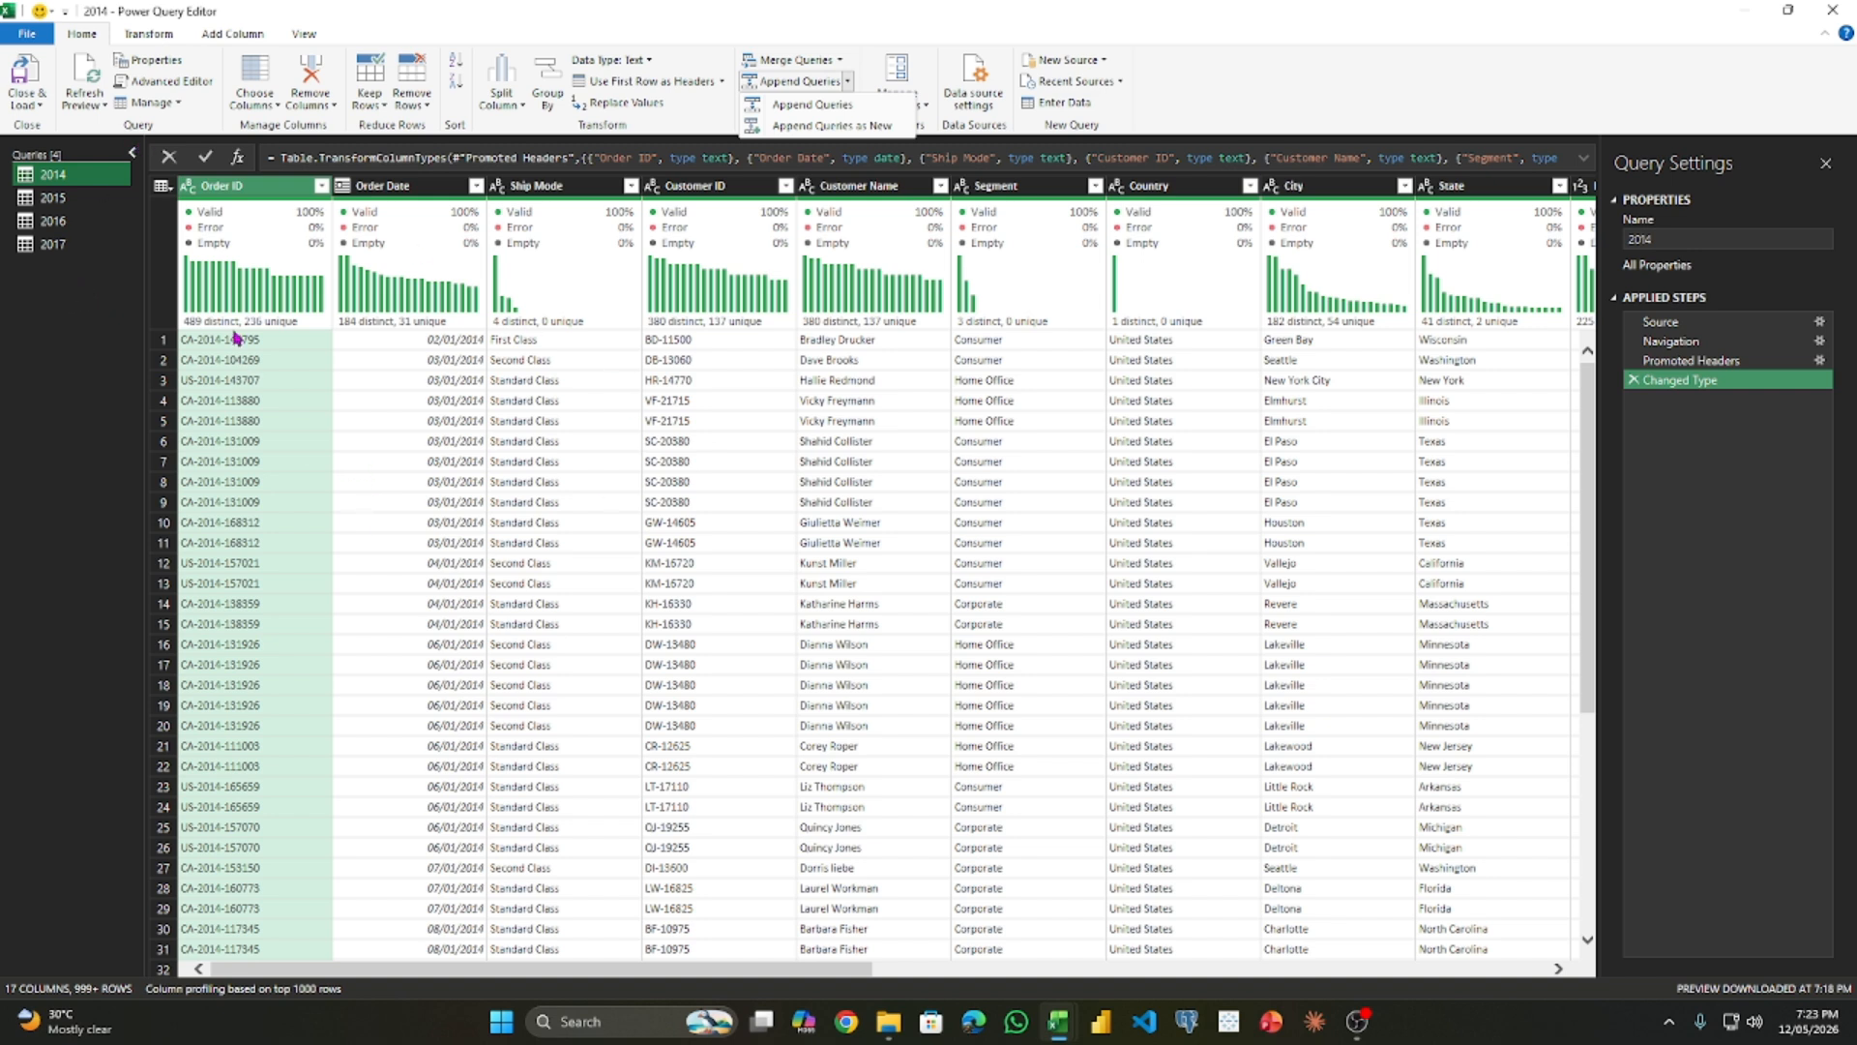
pyautogui.click(875, 127)
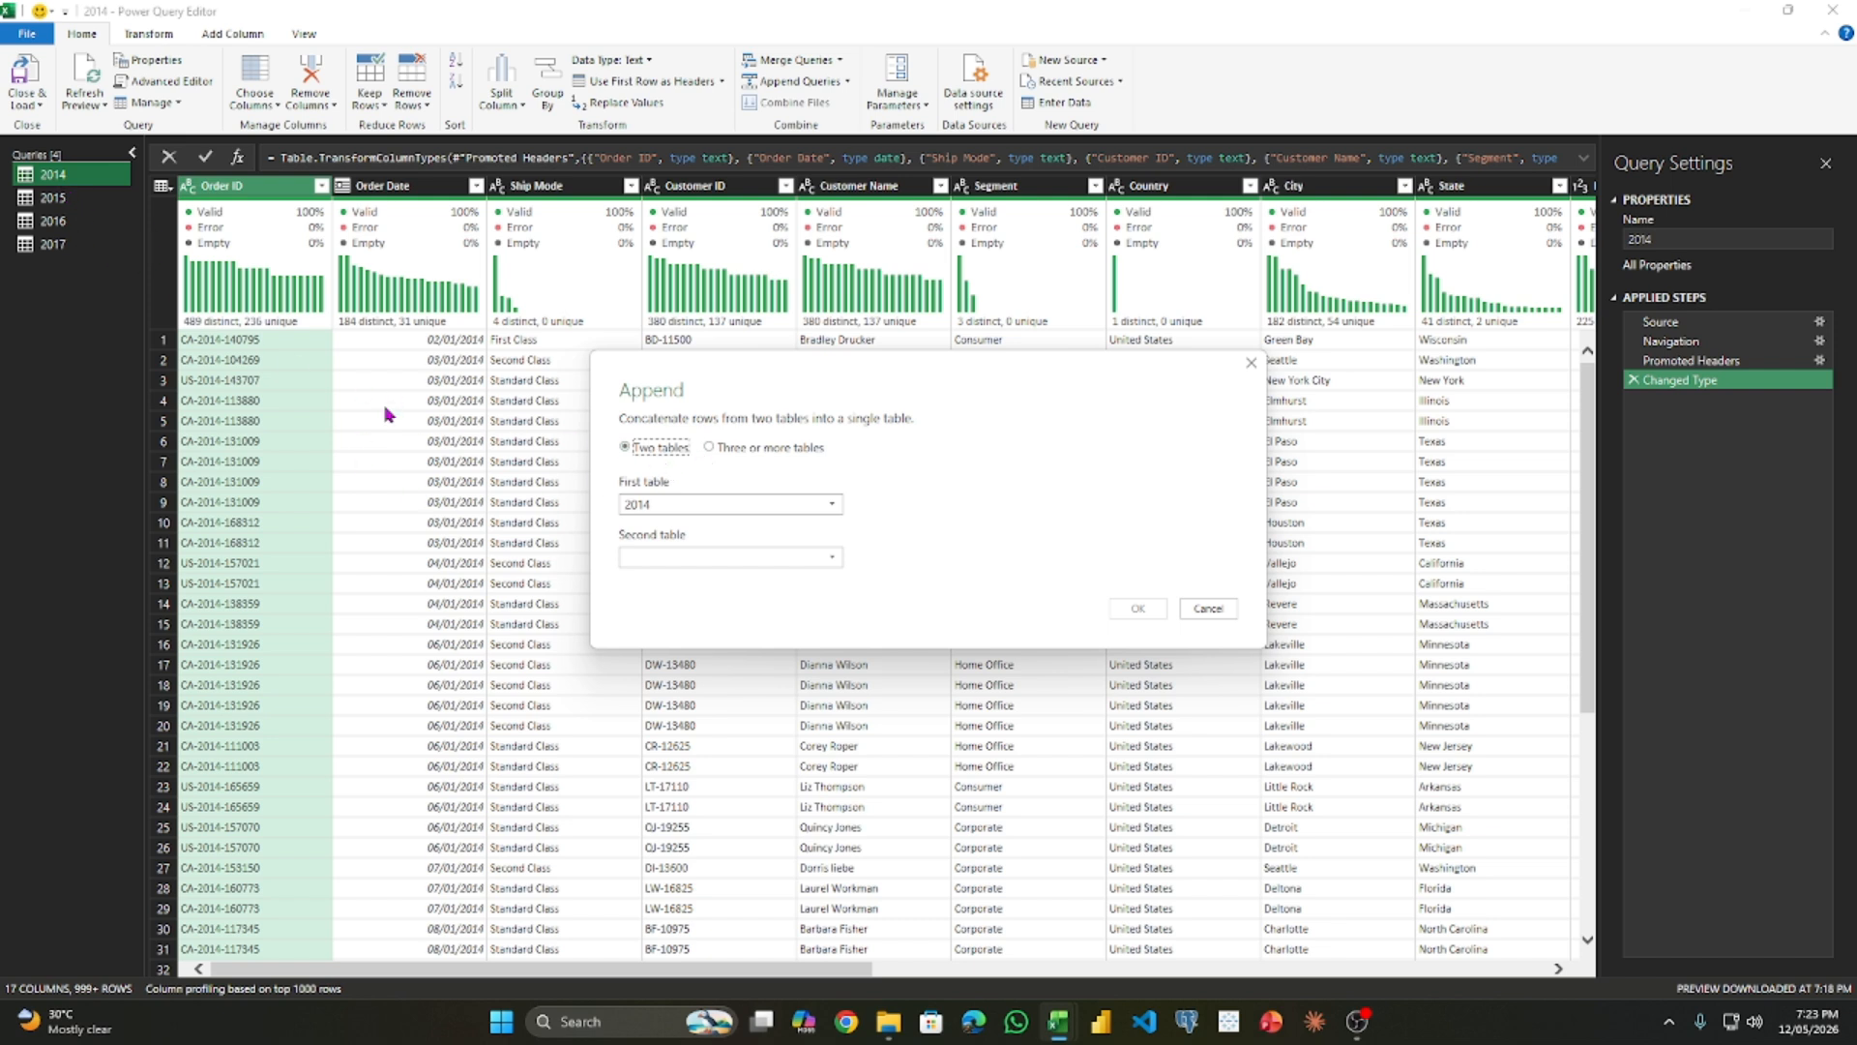
pyautogui.click(759, 450)
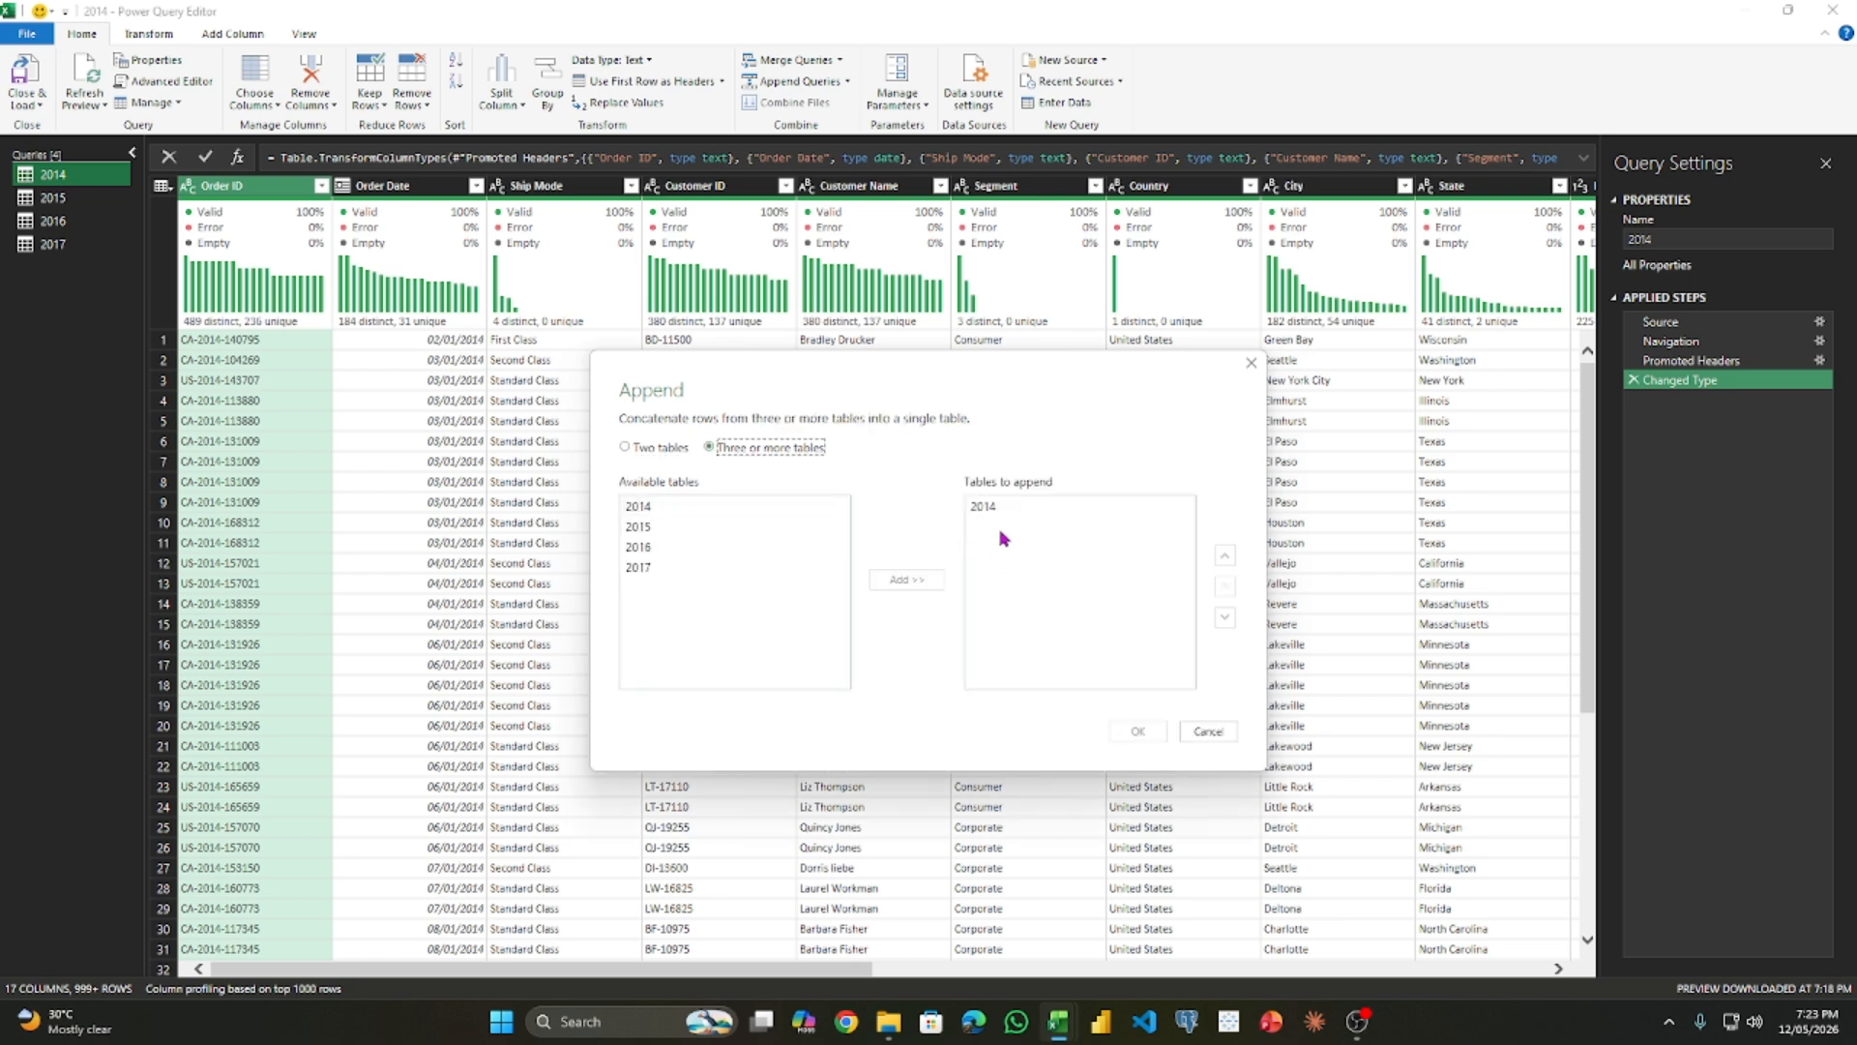
pyautogui.click(713, 531)
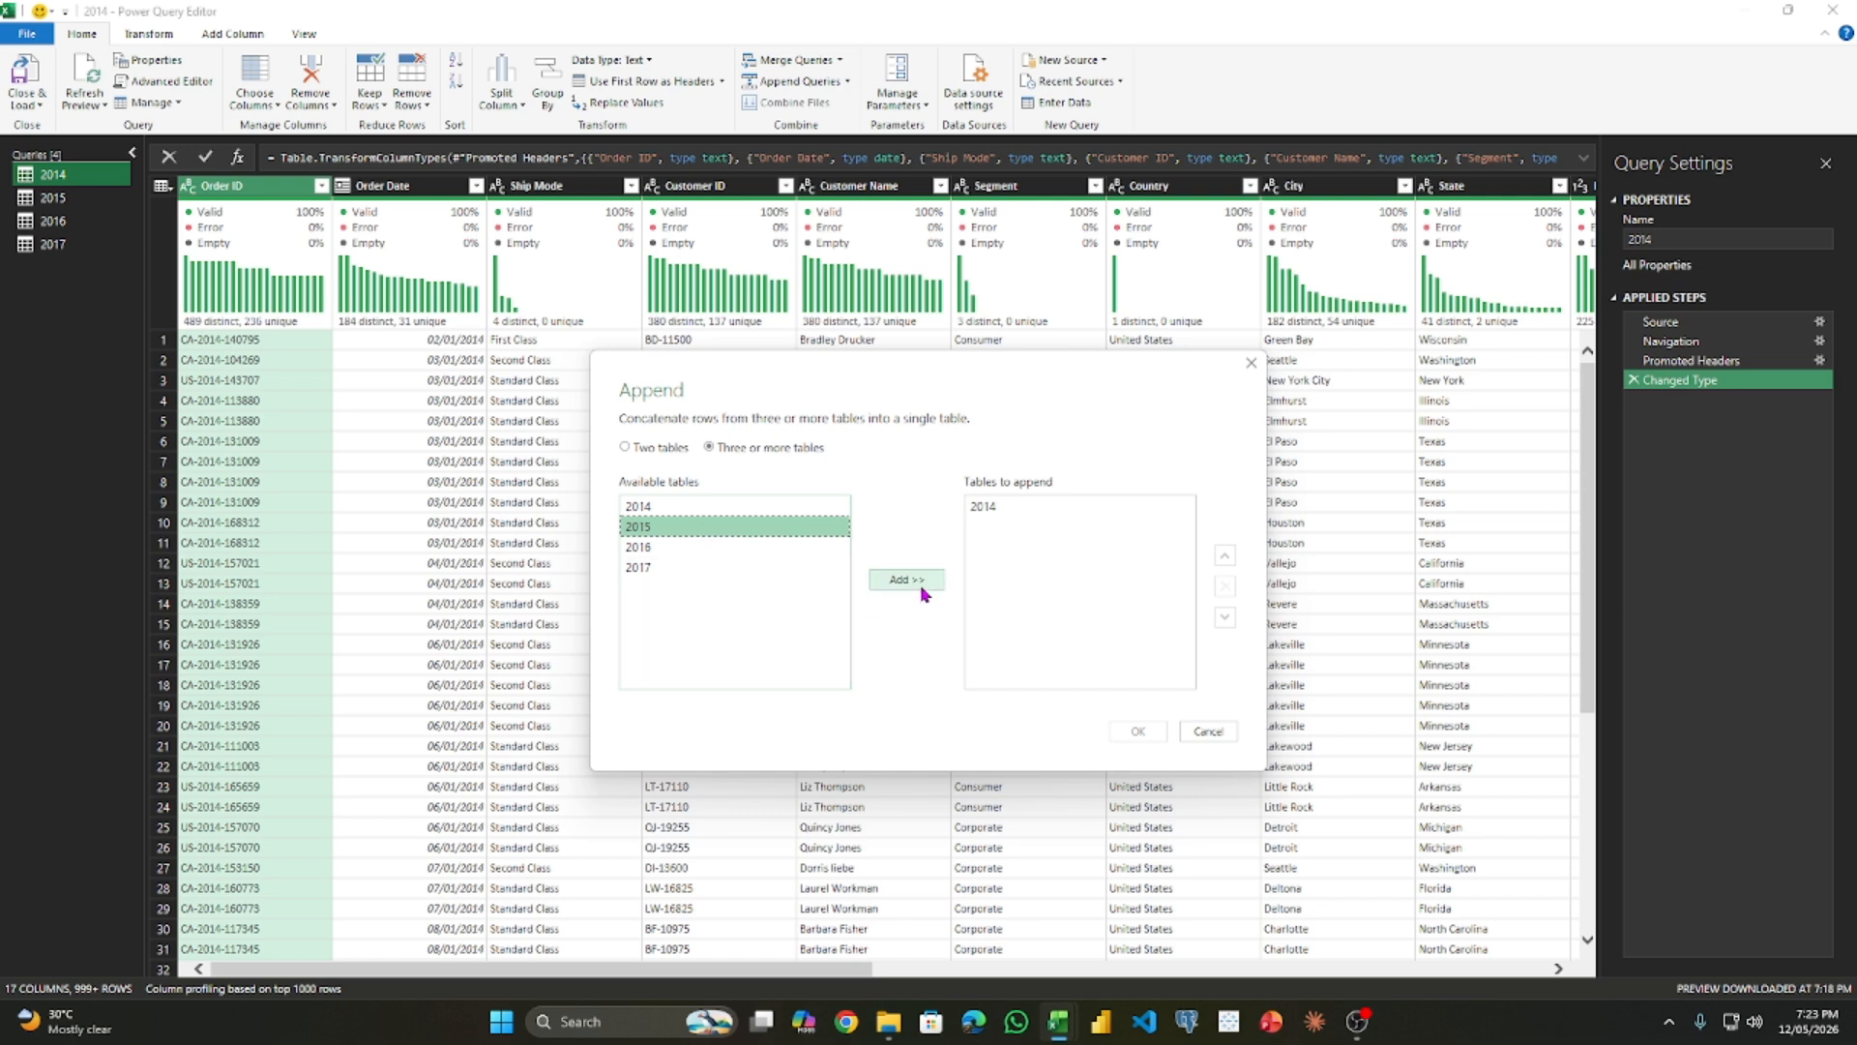
pyautogui.click(924, 584)
pyautogui.click(718, 546)
pyautogui.click(887, 581)
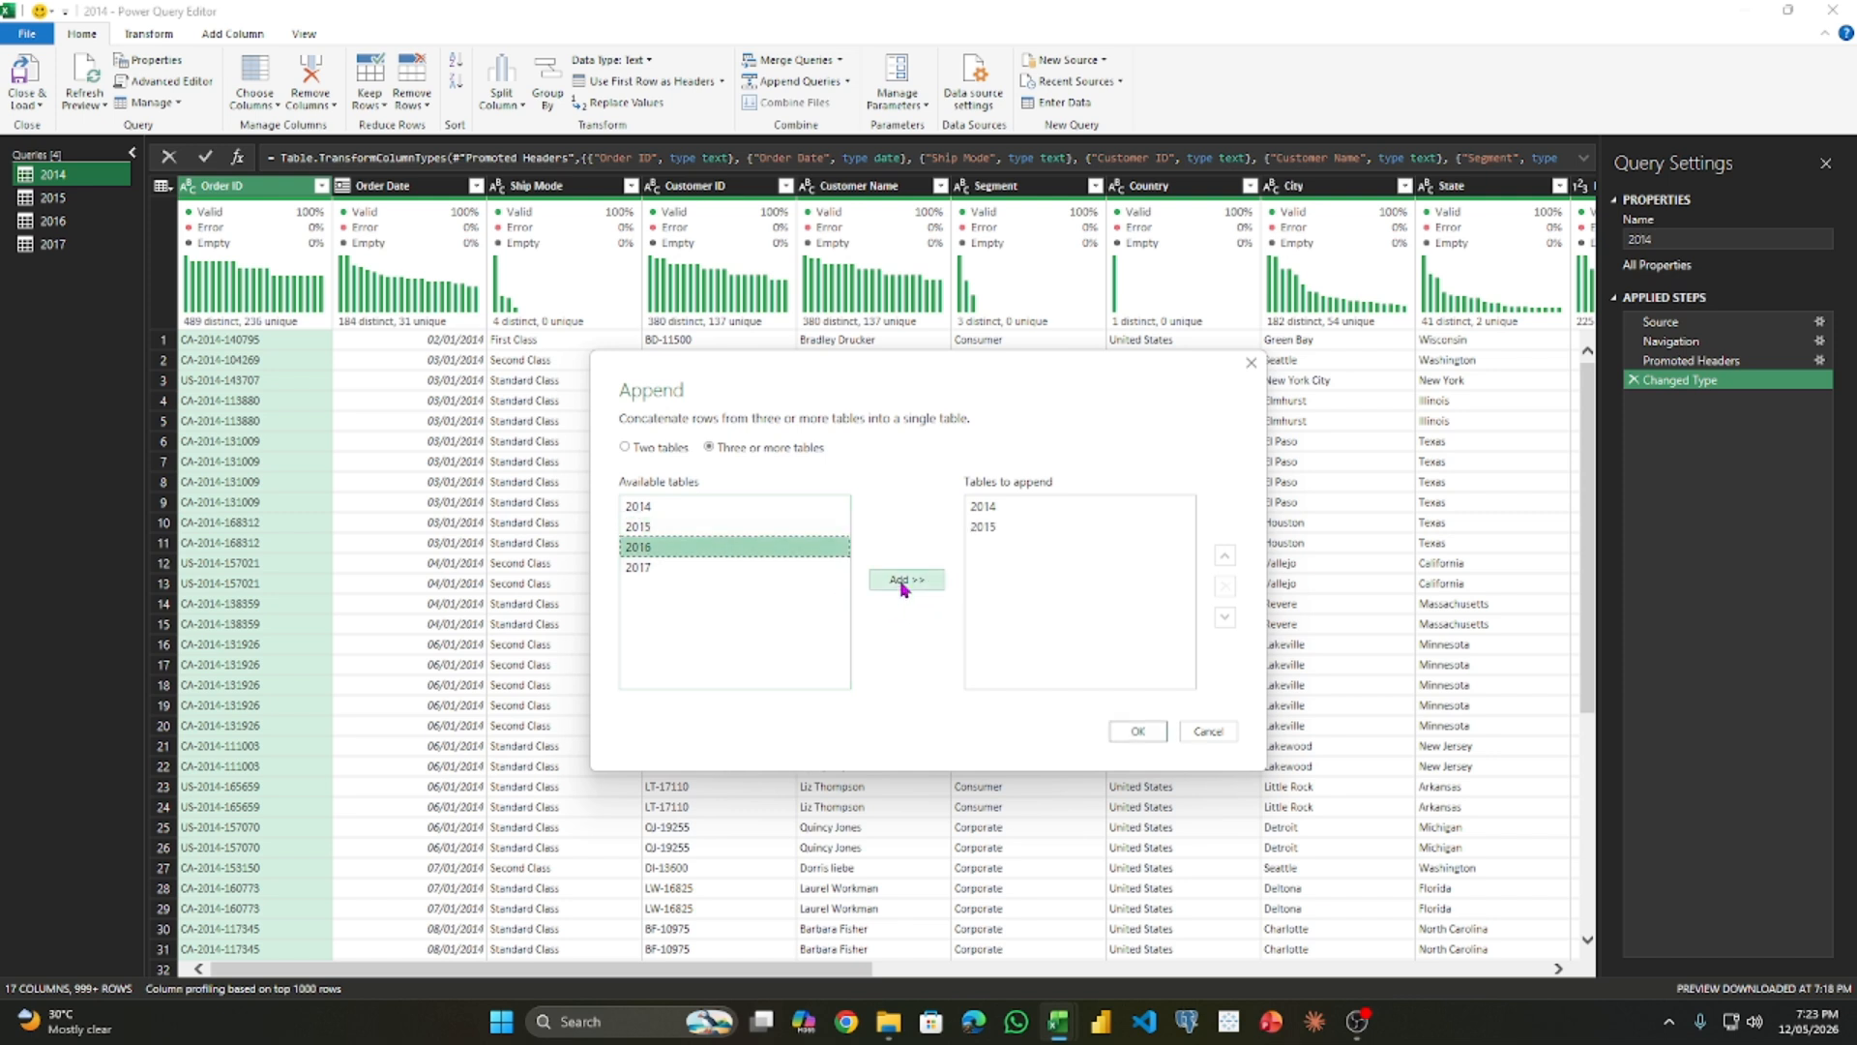
pyautogui.click(706, 568)
pyautogui.click(901, 579)
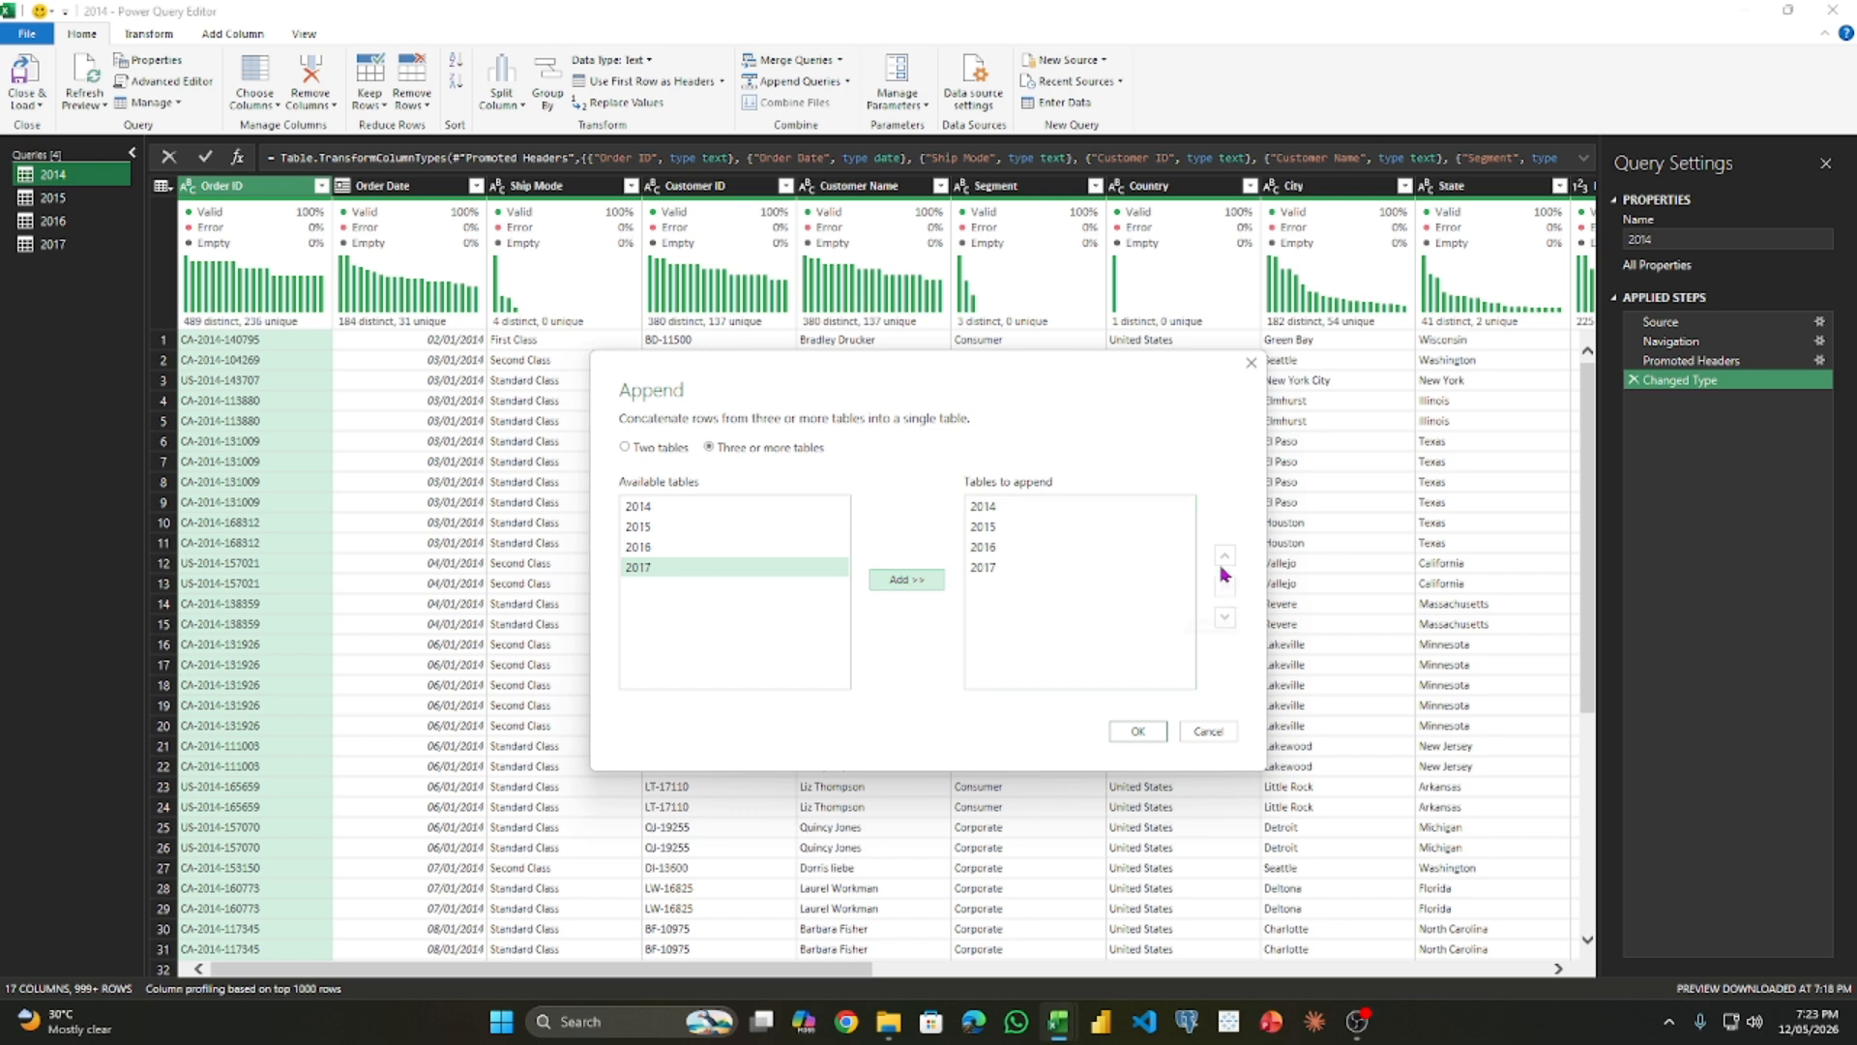
# - Move the 2017 table up in the append order, then return it to last place
pyautogui.click(1060, 526)
pyautogui.click(1055, 571)
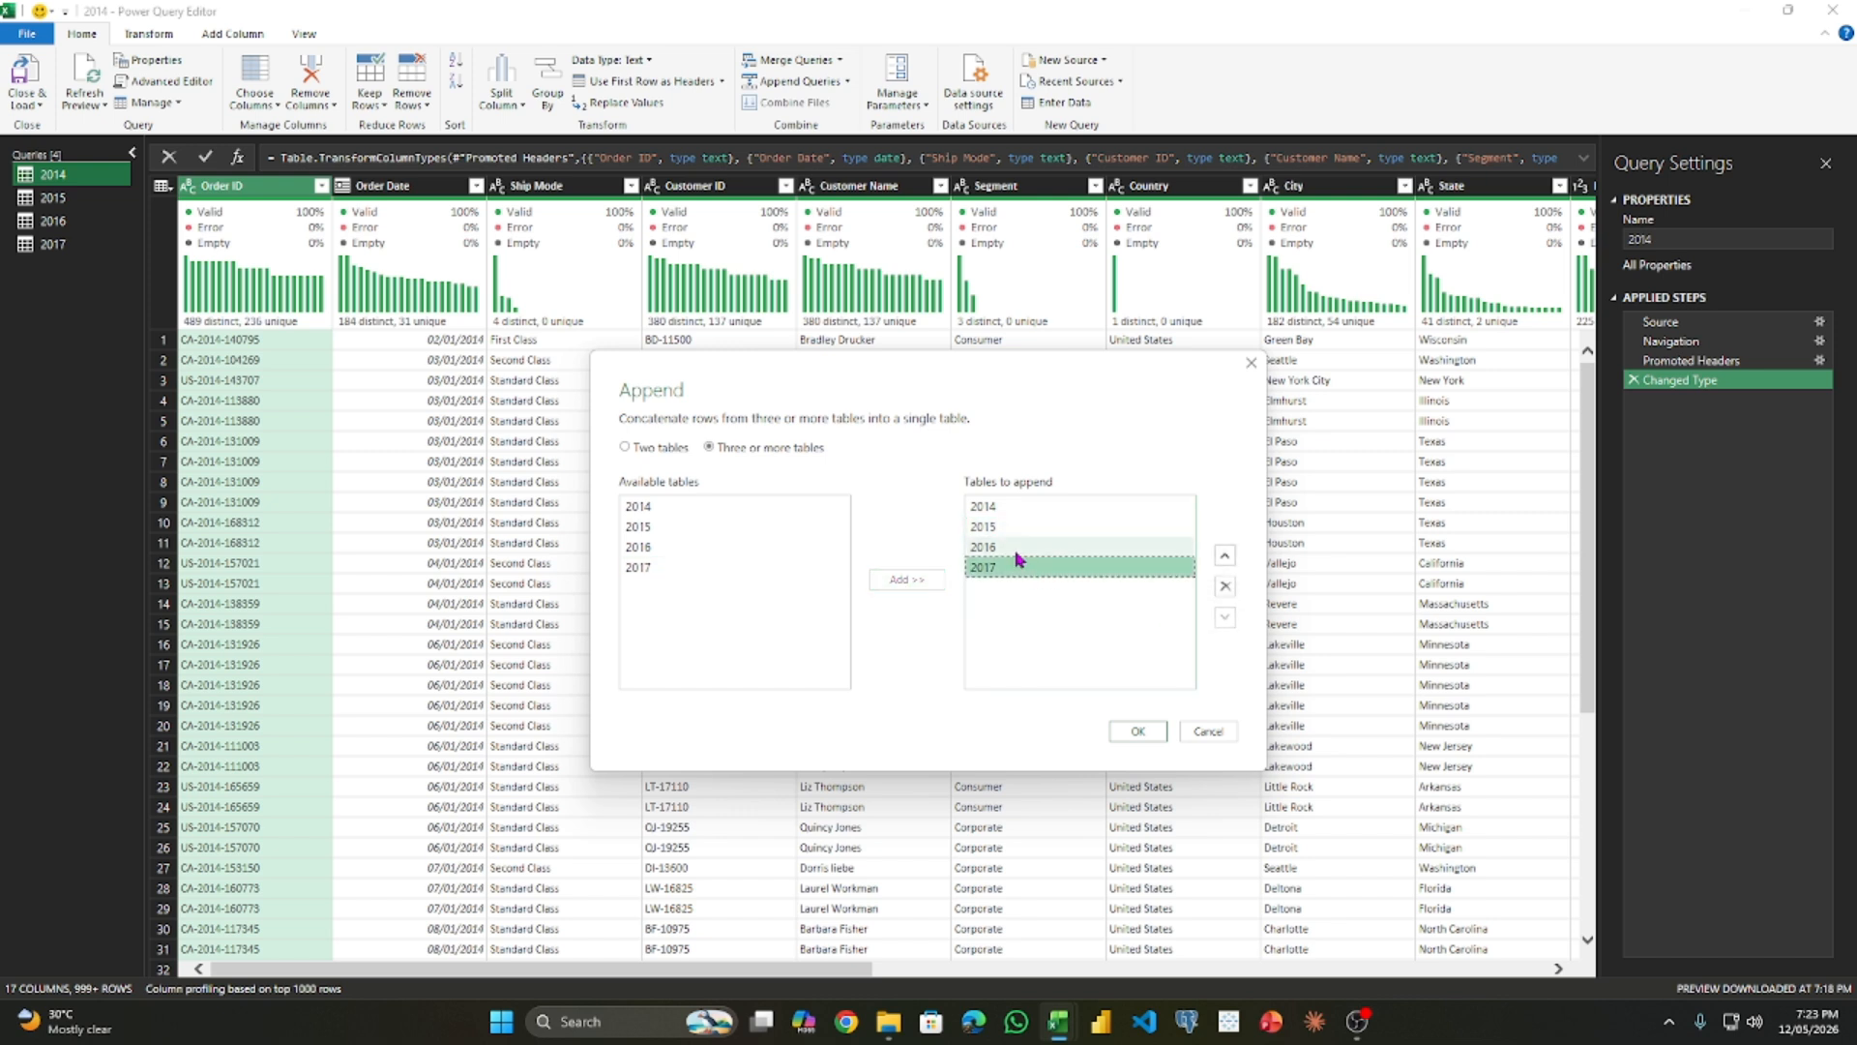
pyautogui.click(1225, 557)
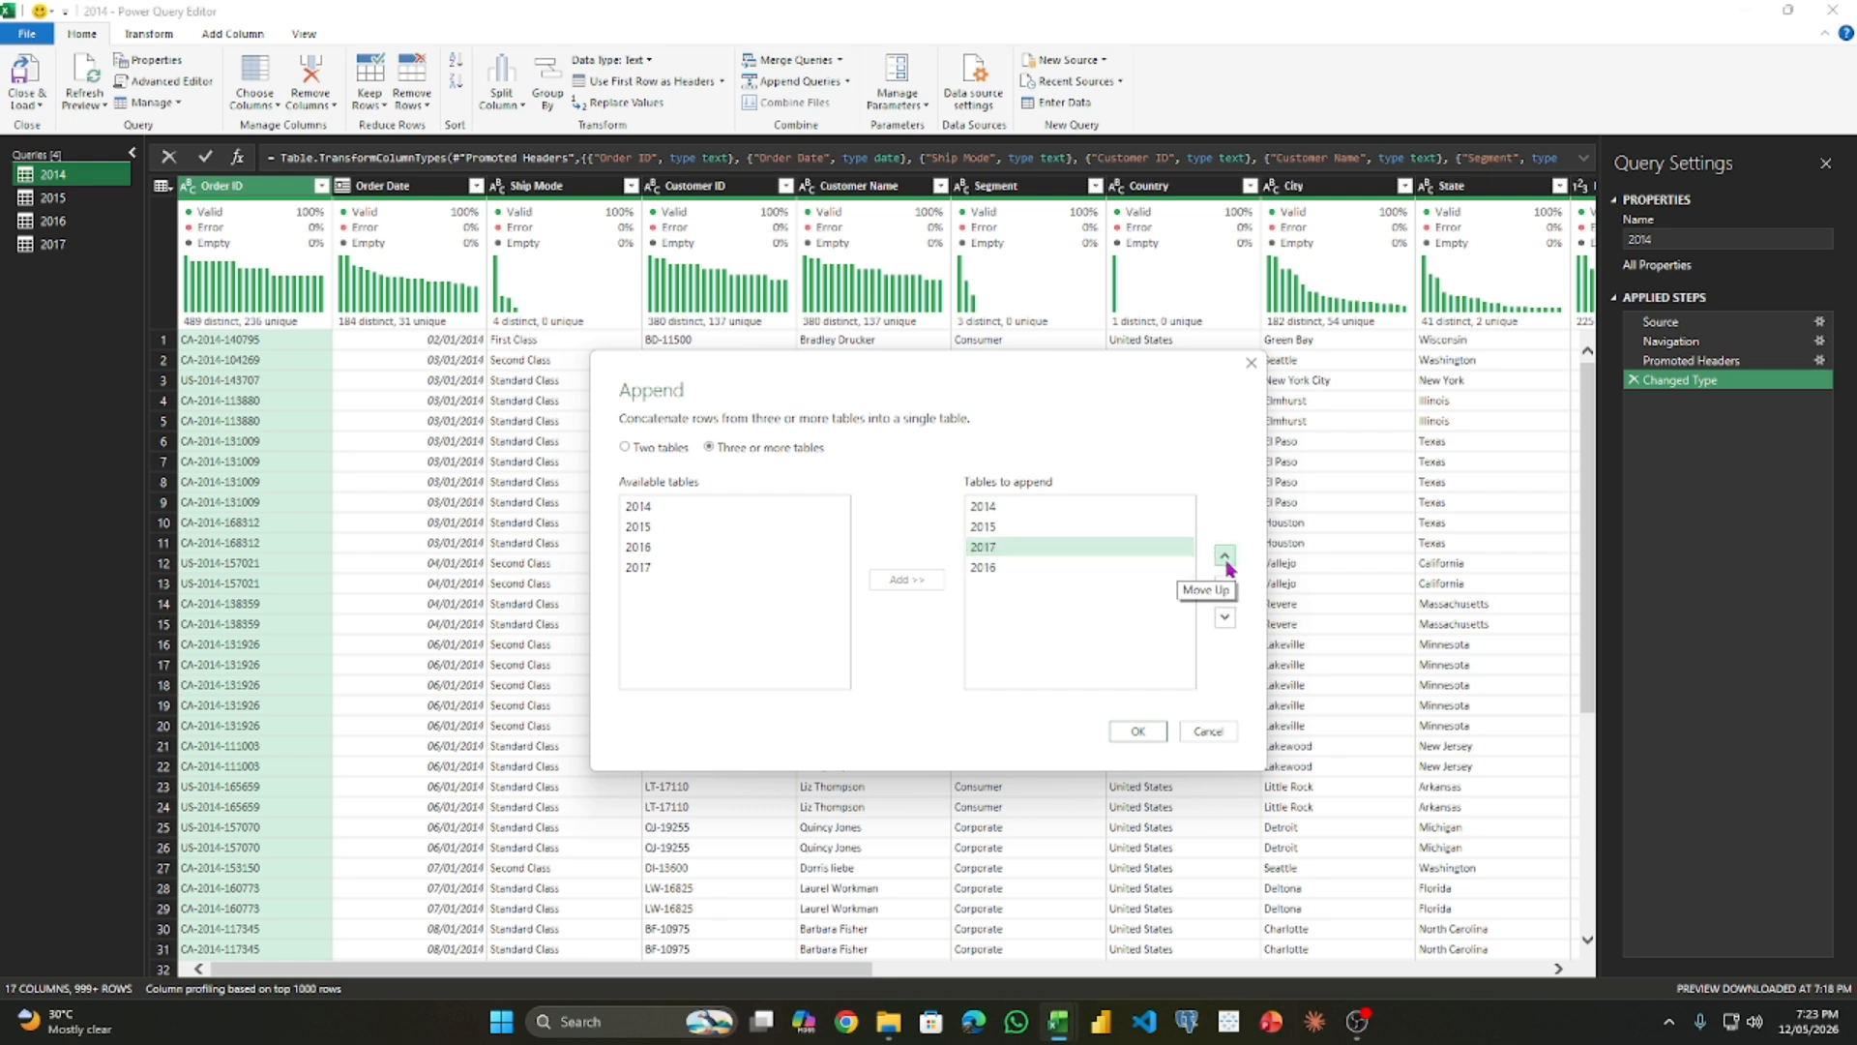
pyautogui.click(1227, 619)
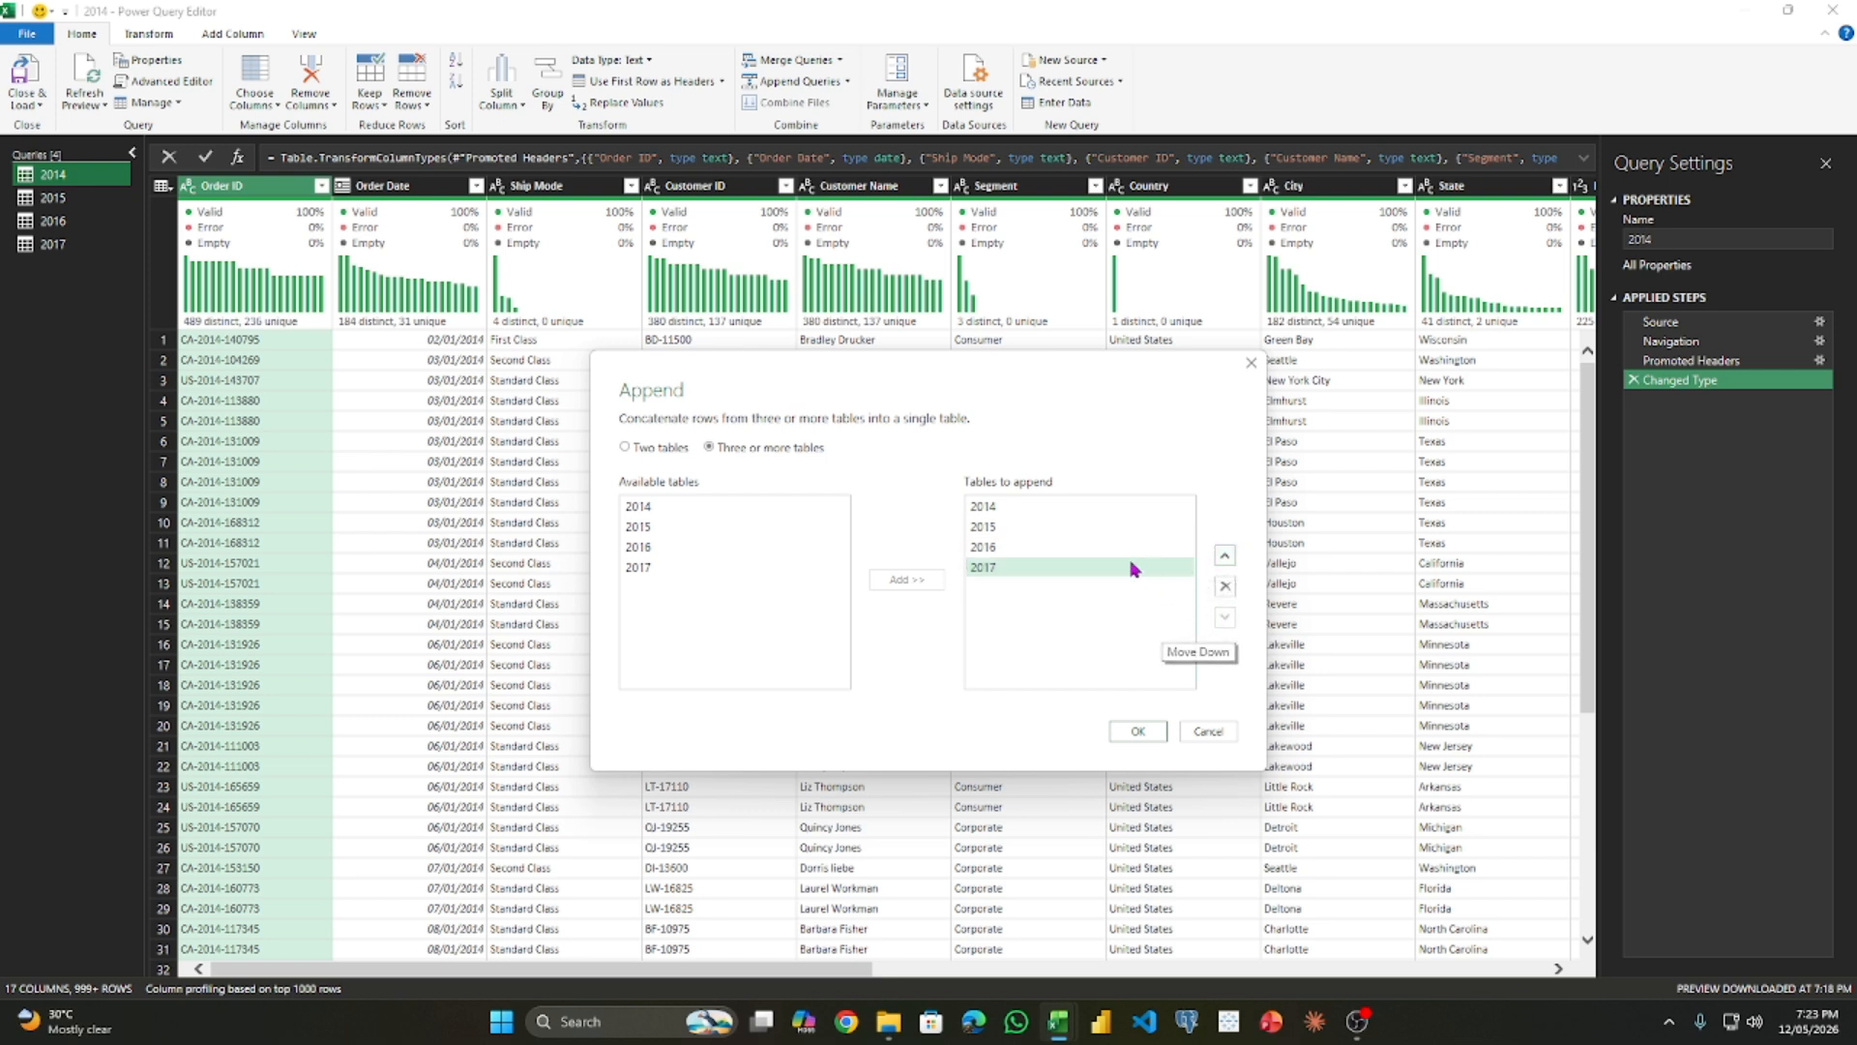
pyautogui.click(1224, 557)
pyautogui.click(1224, 558)
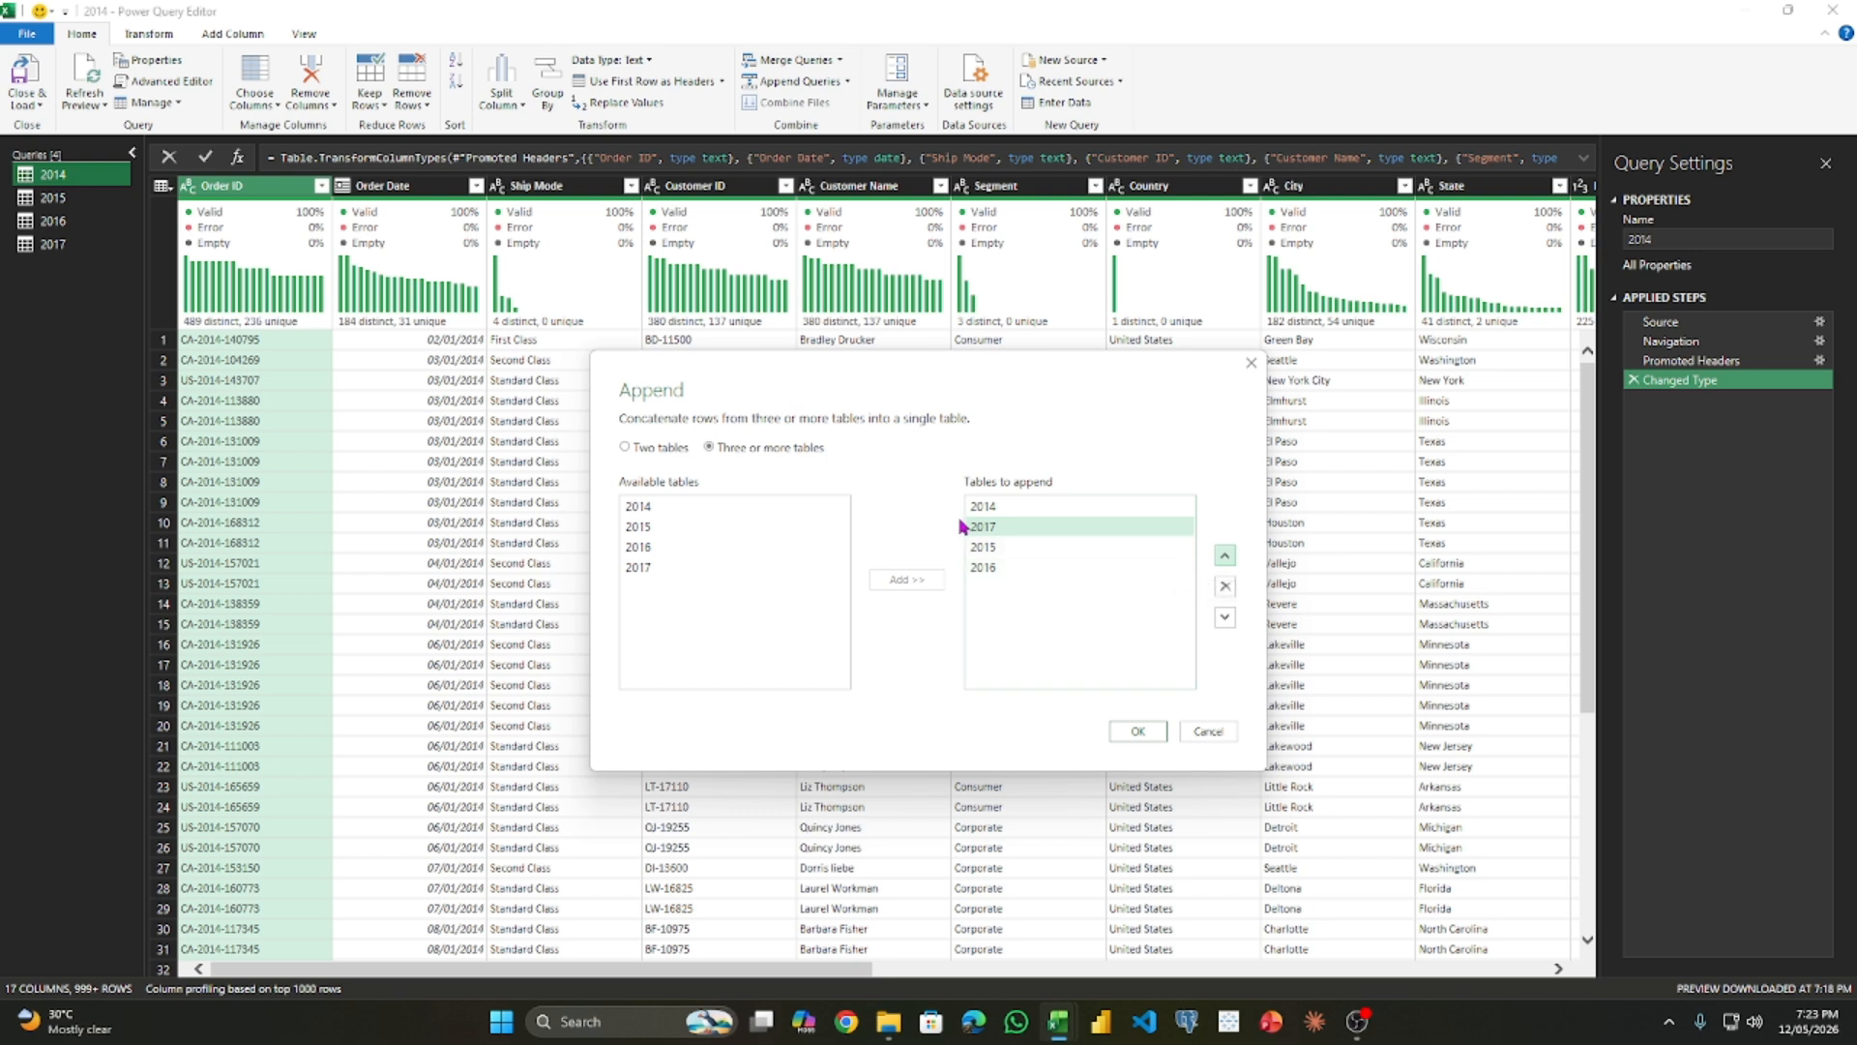
pyautogui.click(1226, 617)
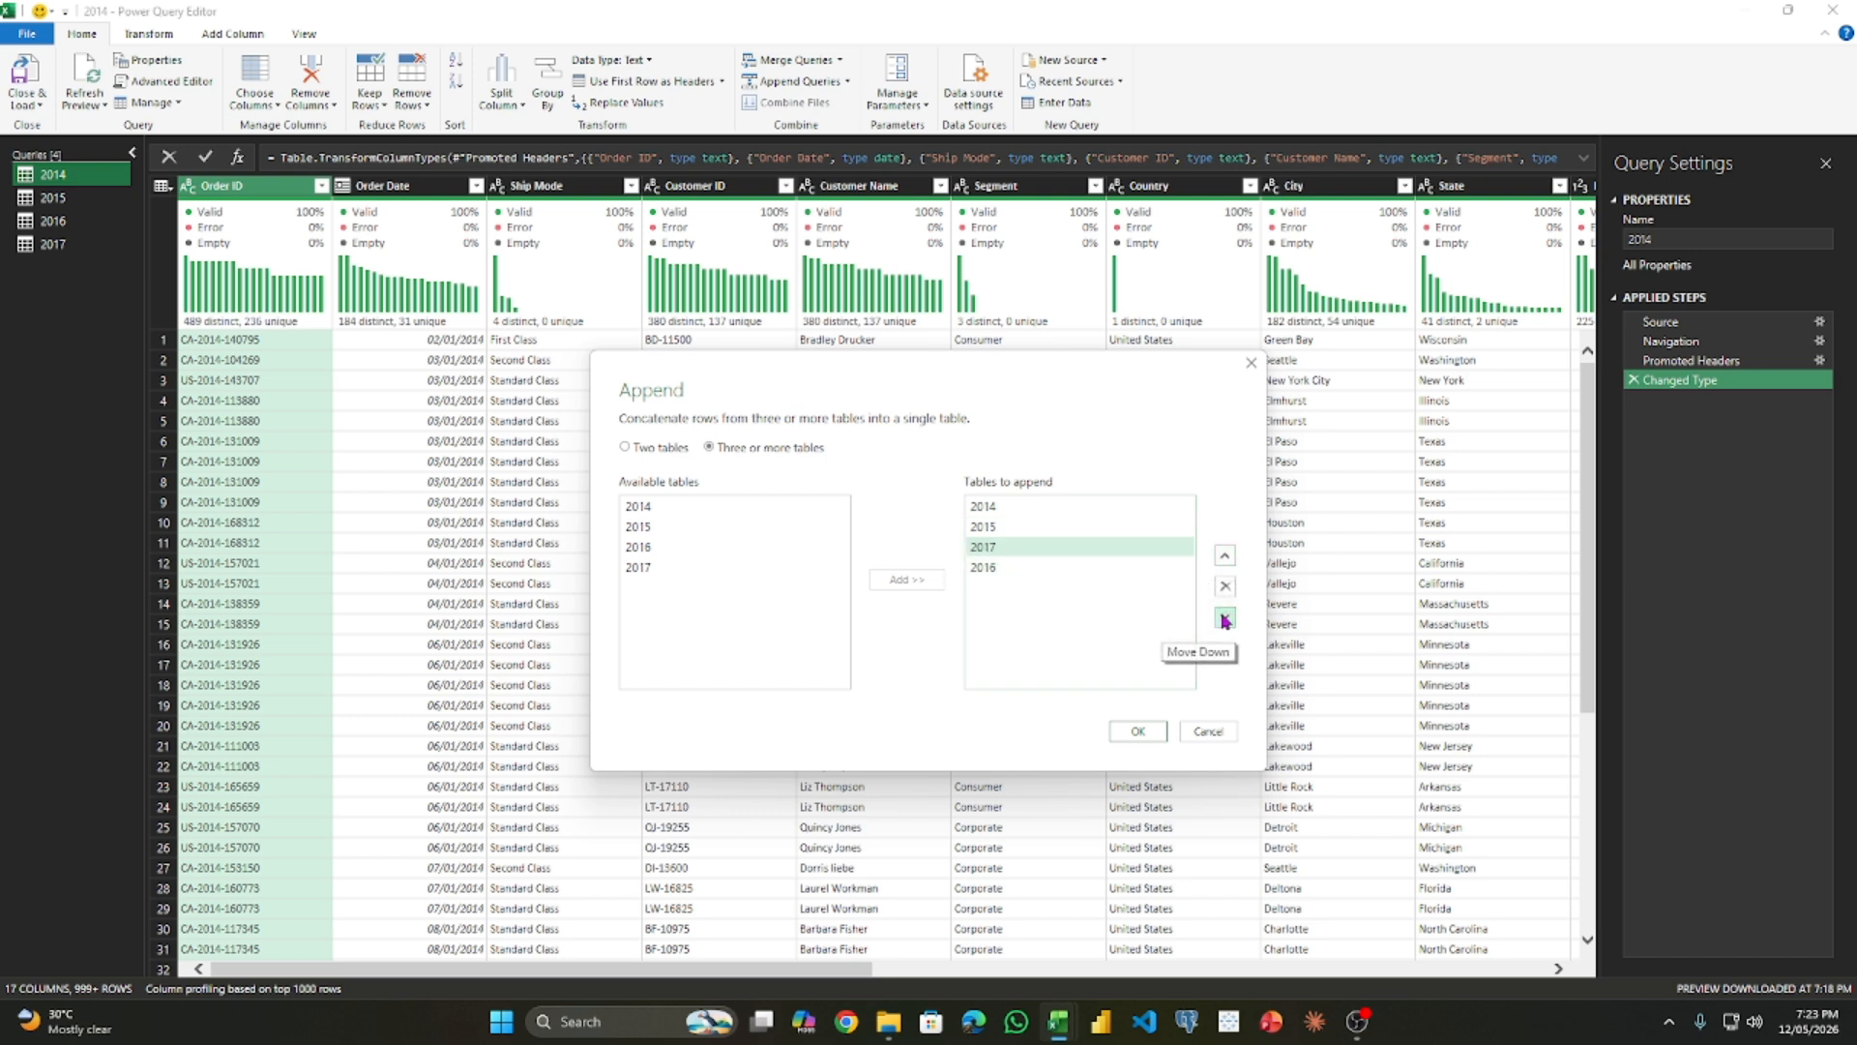
pyautogui.click(1226, 616)
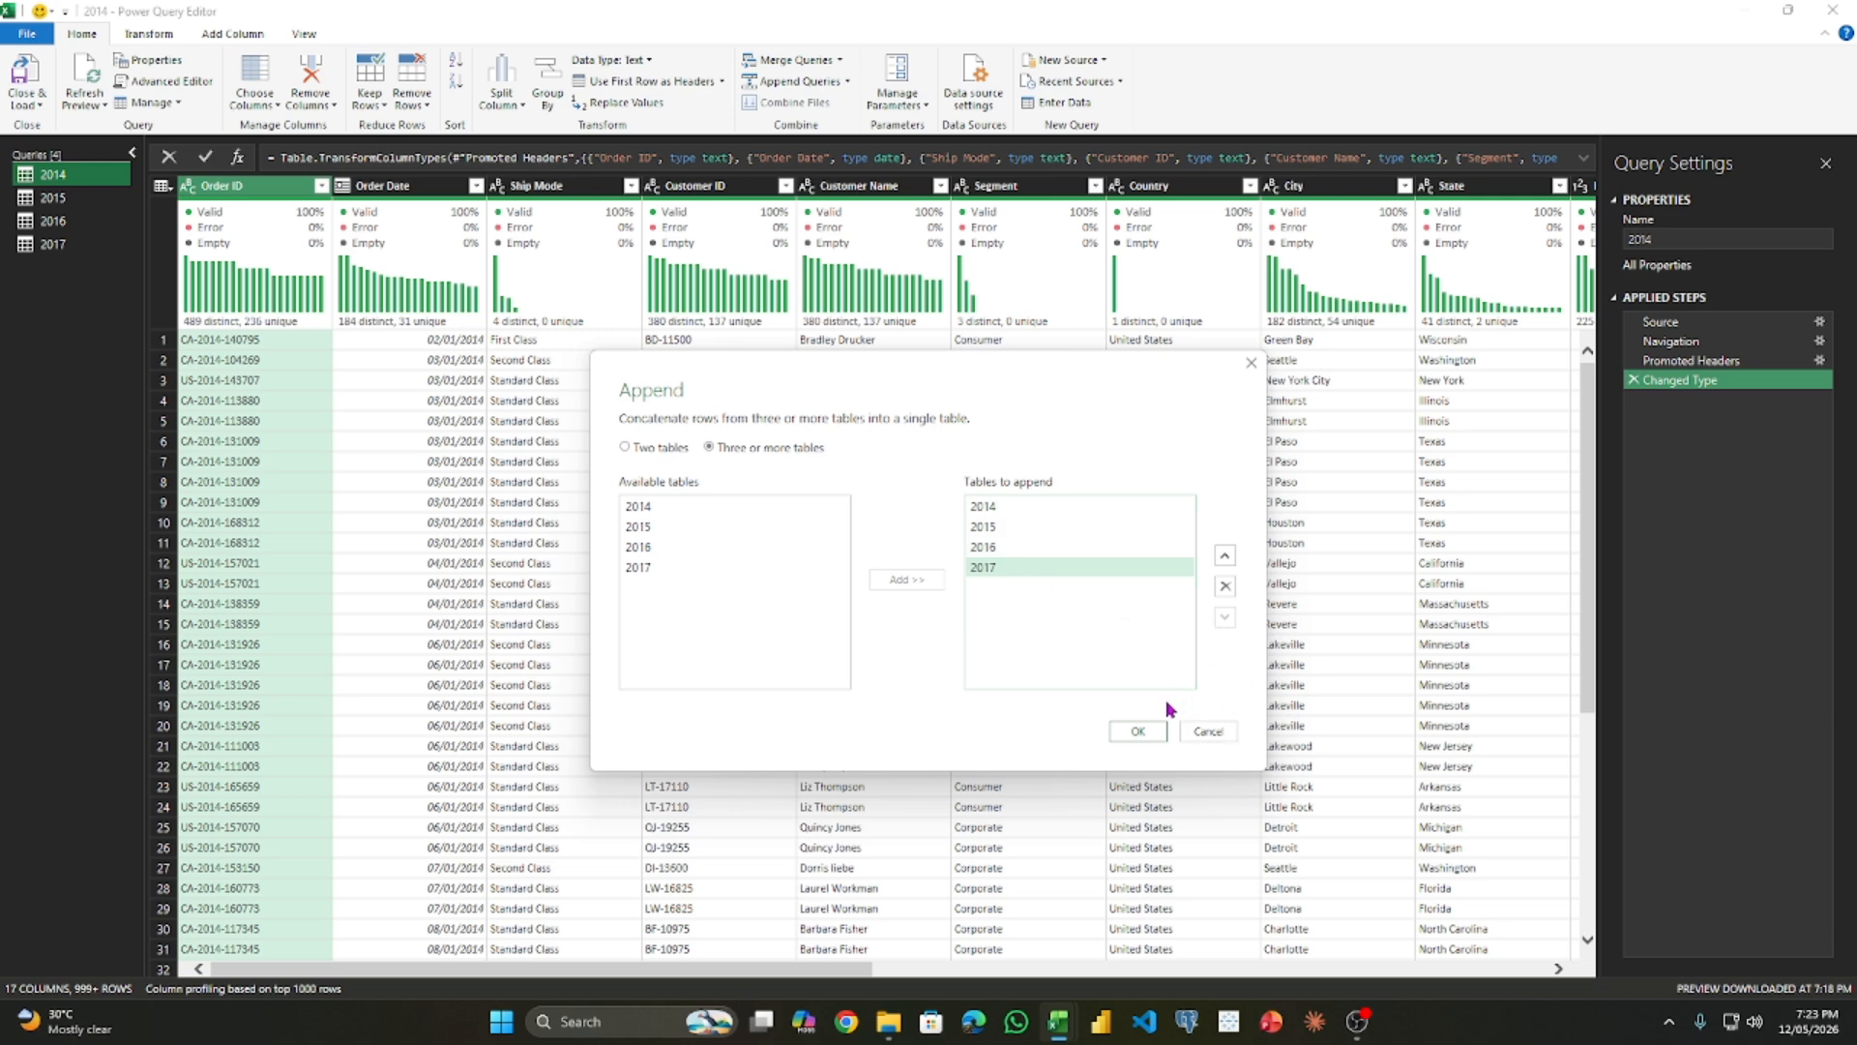
# - Confirm the append and rename the new query as combine all sales data
pyautogui.click(1129, 740)
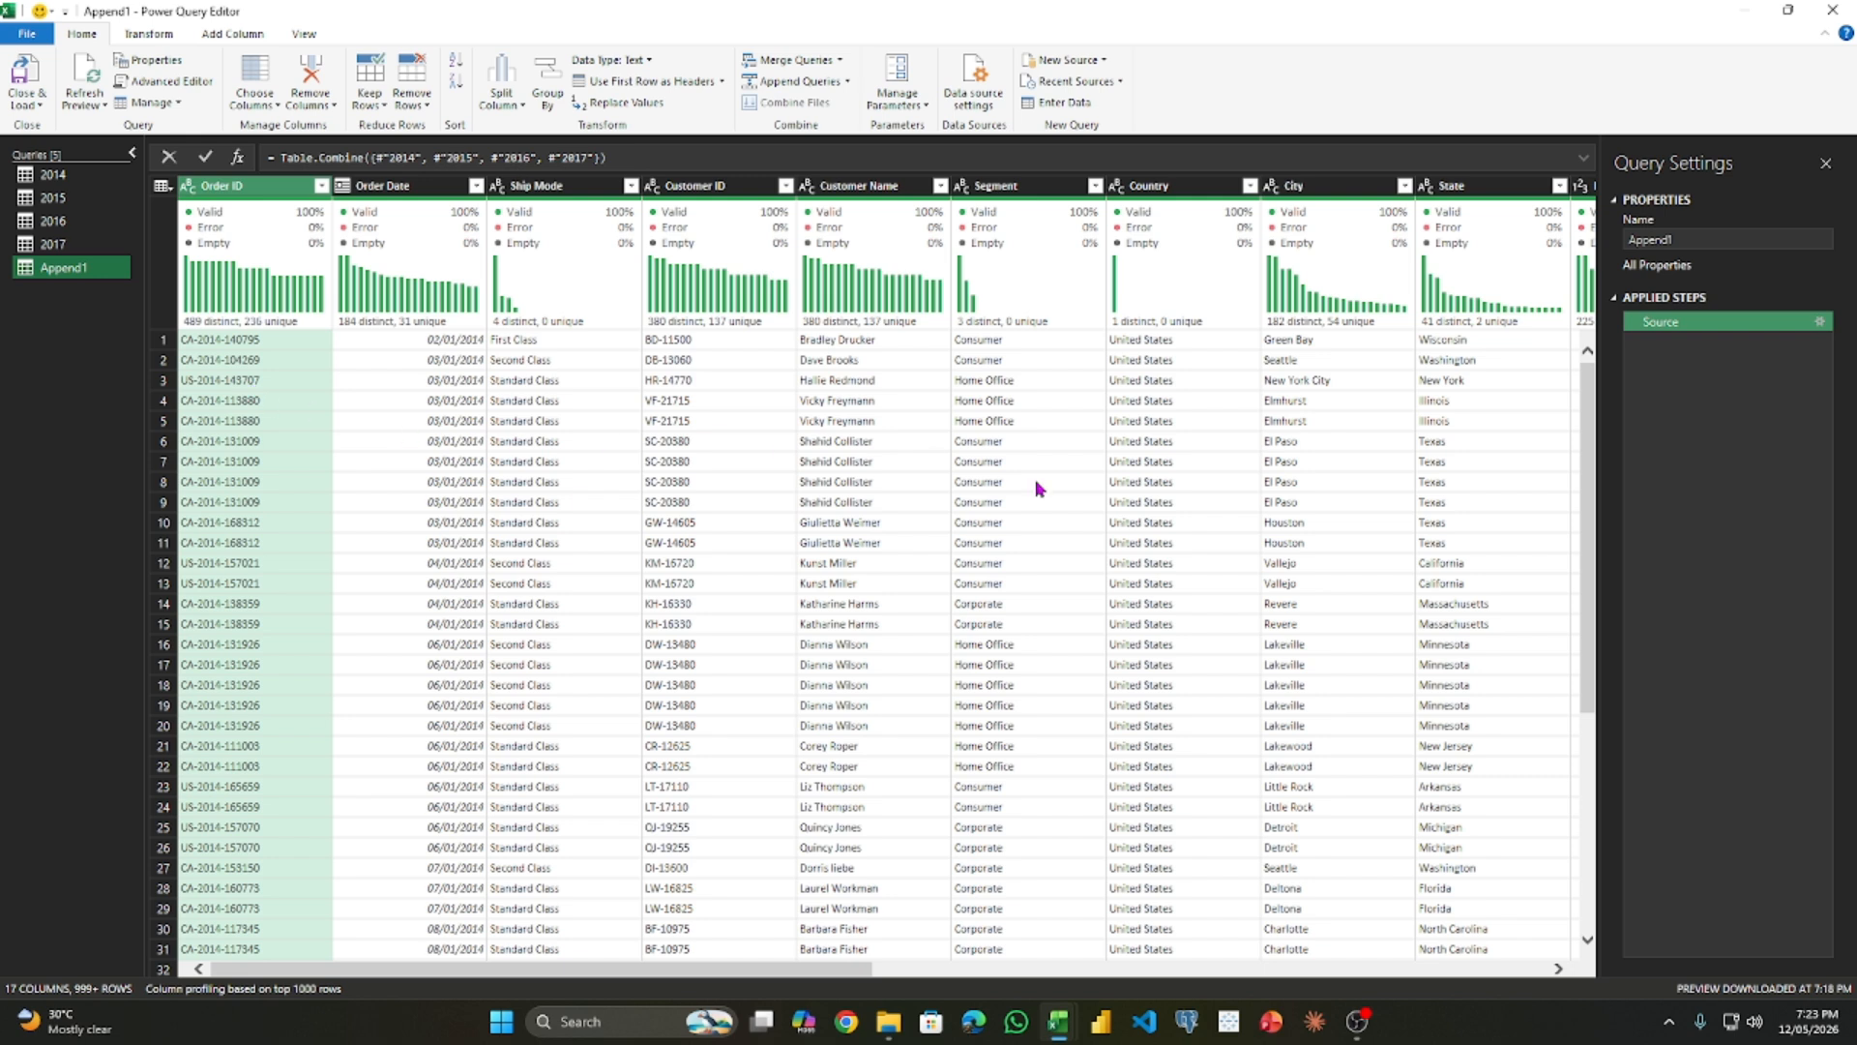
pyautogui.moveTo(1675, 234); pyautogui.dragTo(1411, 229)
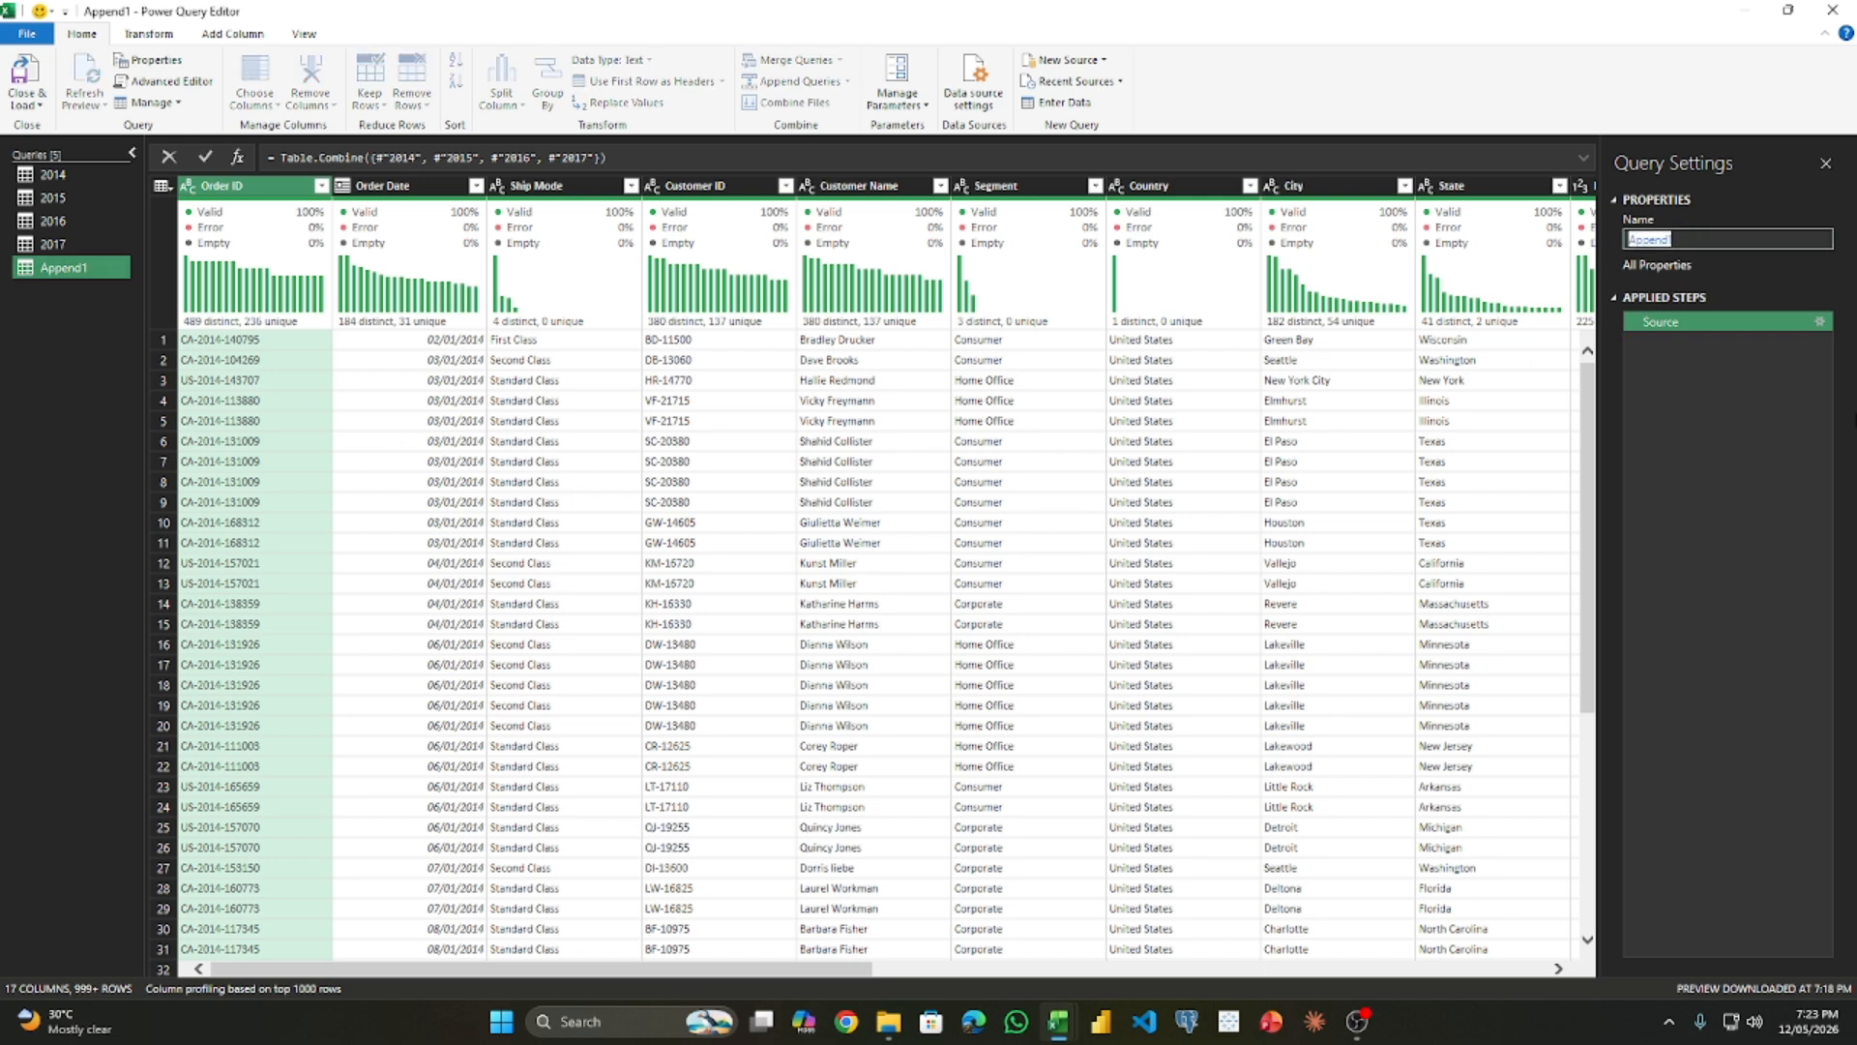
pyautogui.write('combine all sales data')
pyautogui.press('Return')
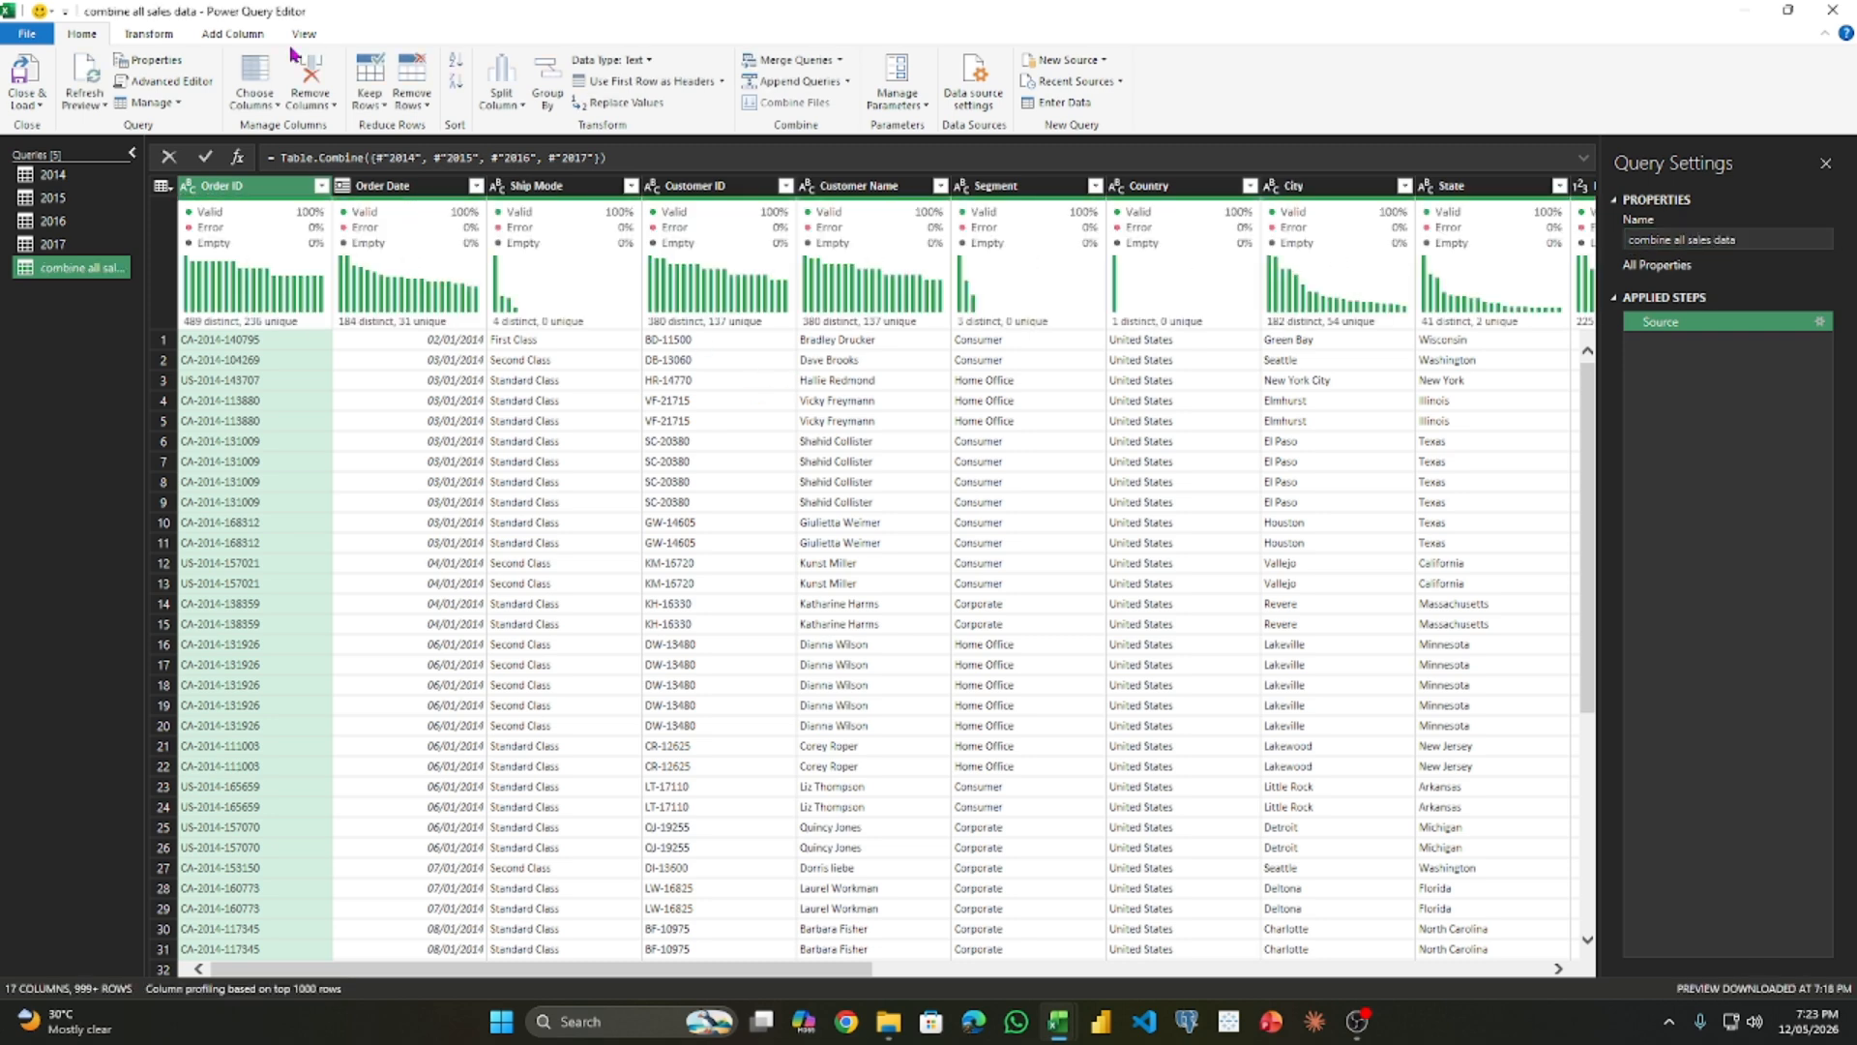
# - Close the query editor and load the yearly and combined queries into worksheets
pyautogui.click(27, 105)
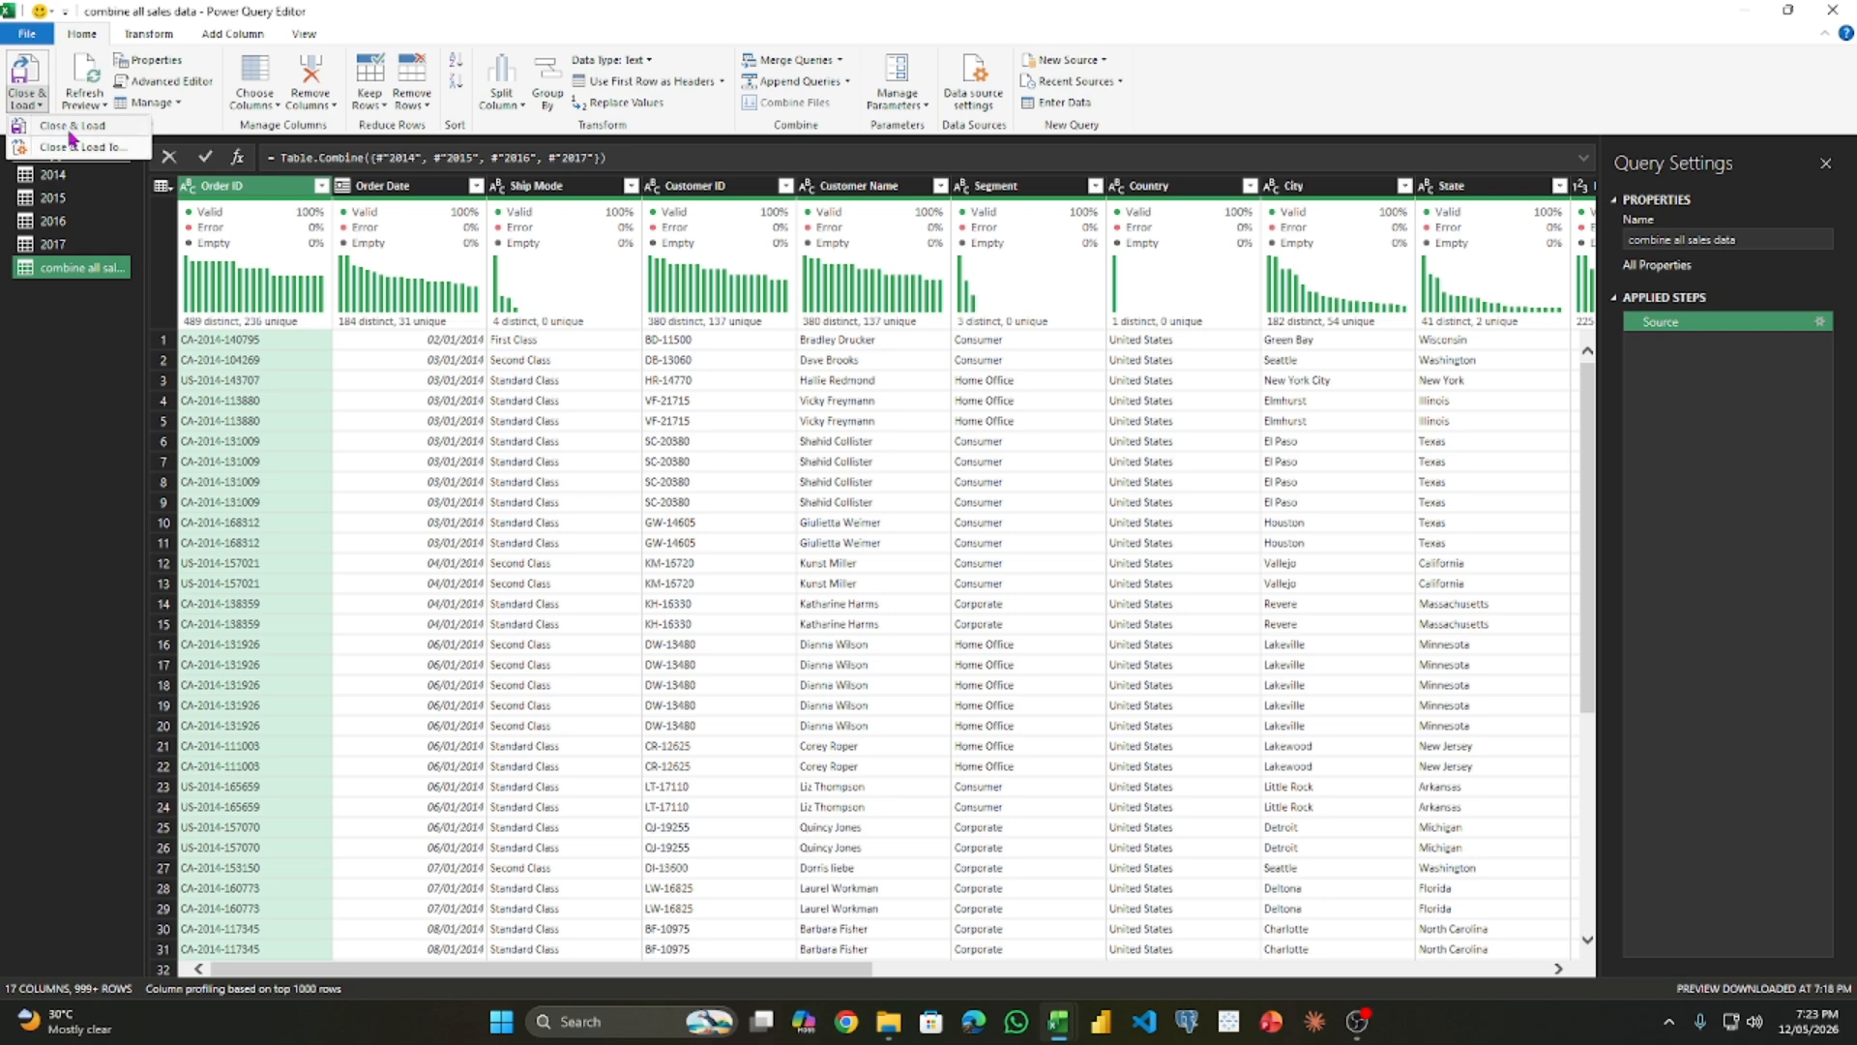
pyautogui.click(102, 147)
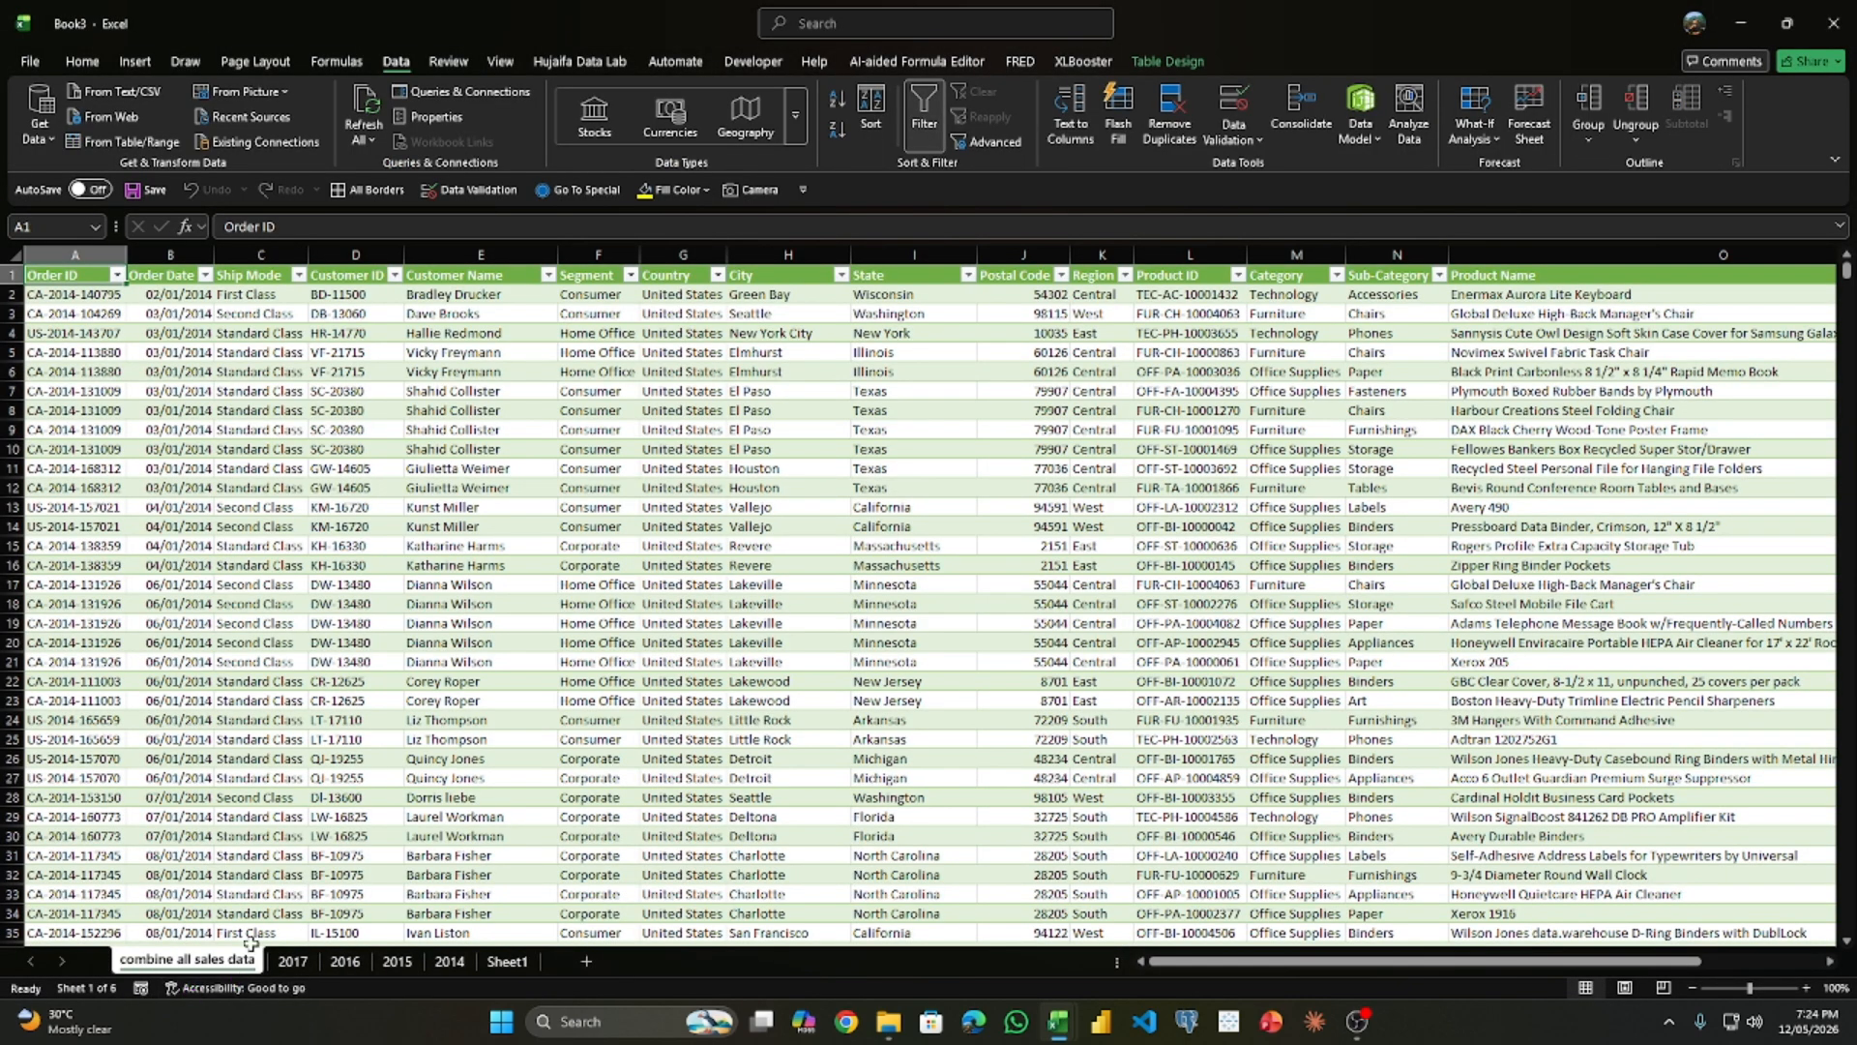
# - Examine the order dates in the combined sales table and check which years the Order Date filter offers
pyautogui.scroll(-20, 114, 495)
pyautogui.click(111, 489)
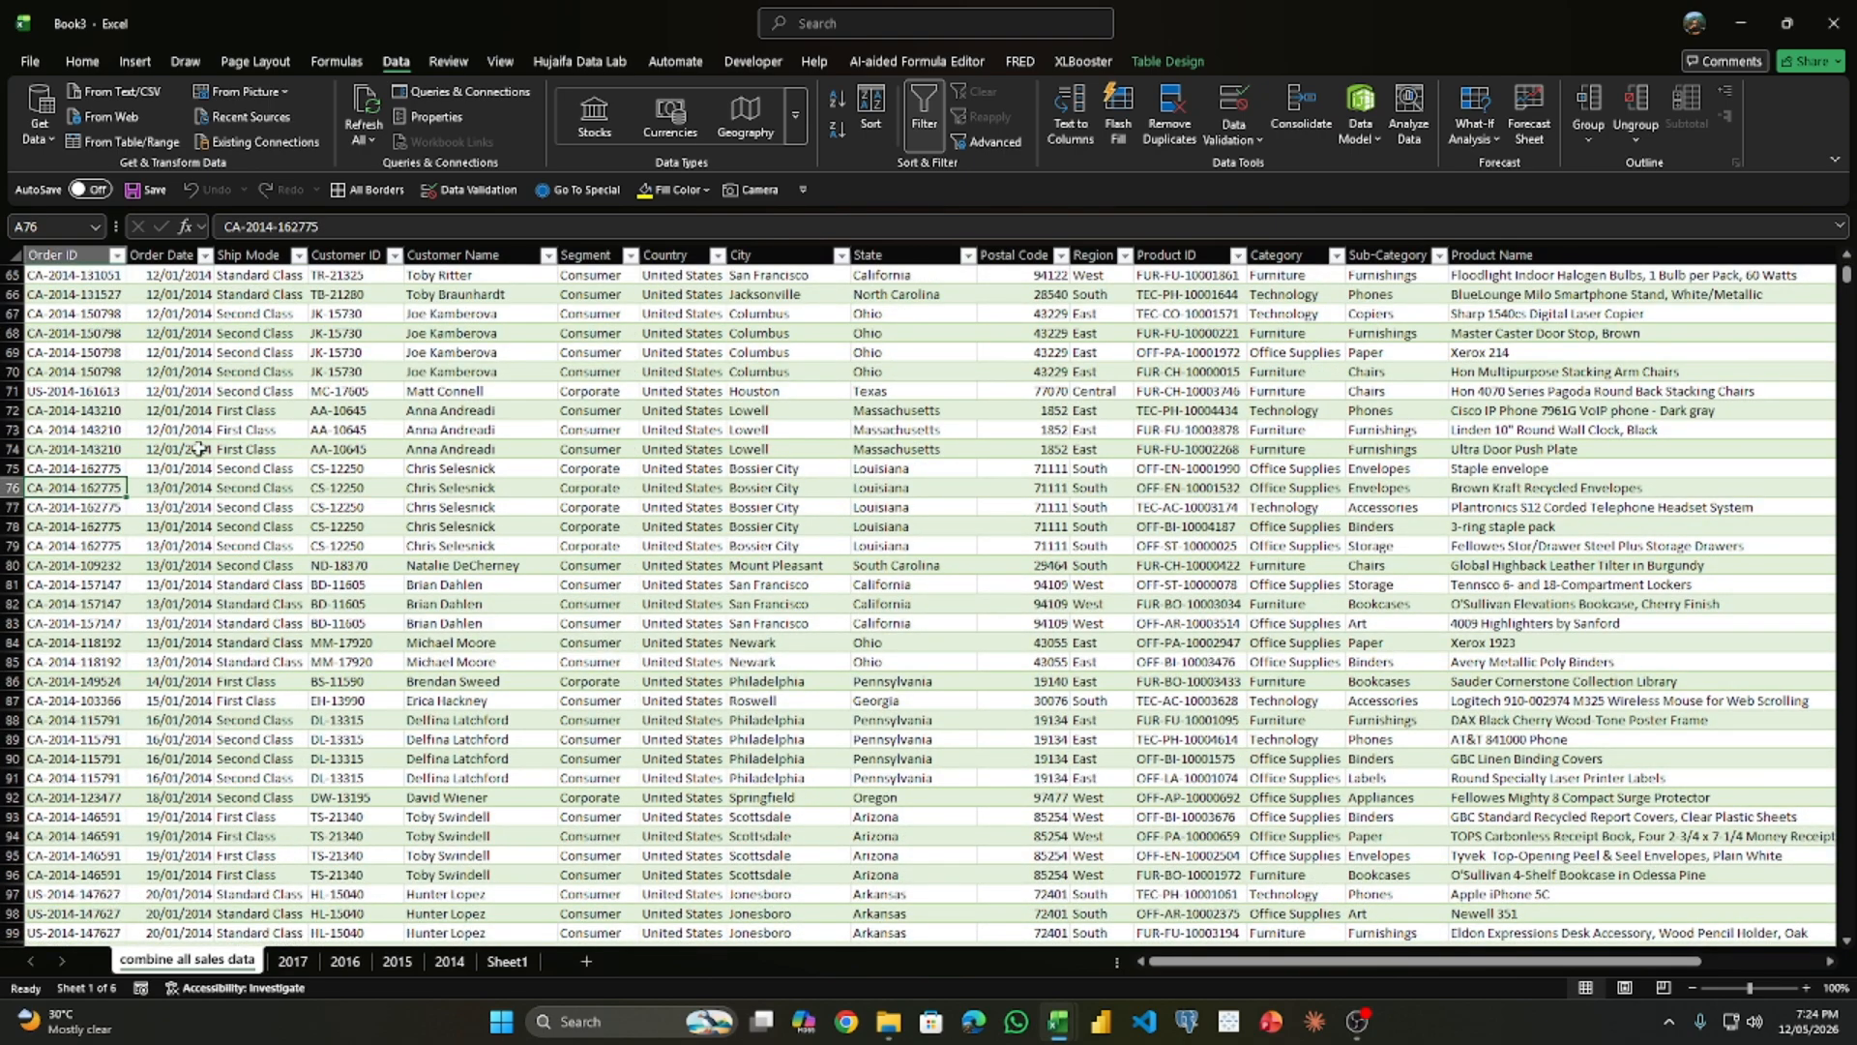
pyautogui.moveTo(199, 449); pyautogui.dragTo(193, 779)
pyautogui.scroll(-20, 184, 735)
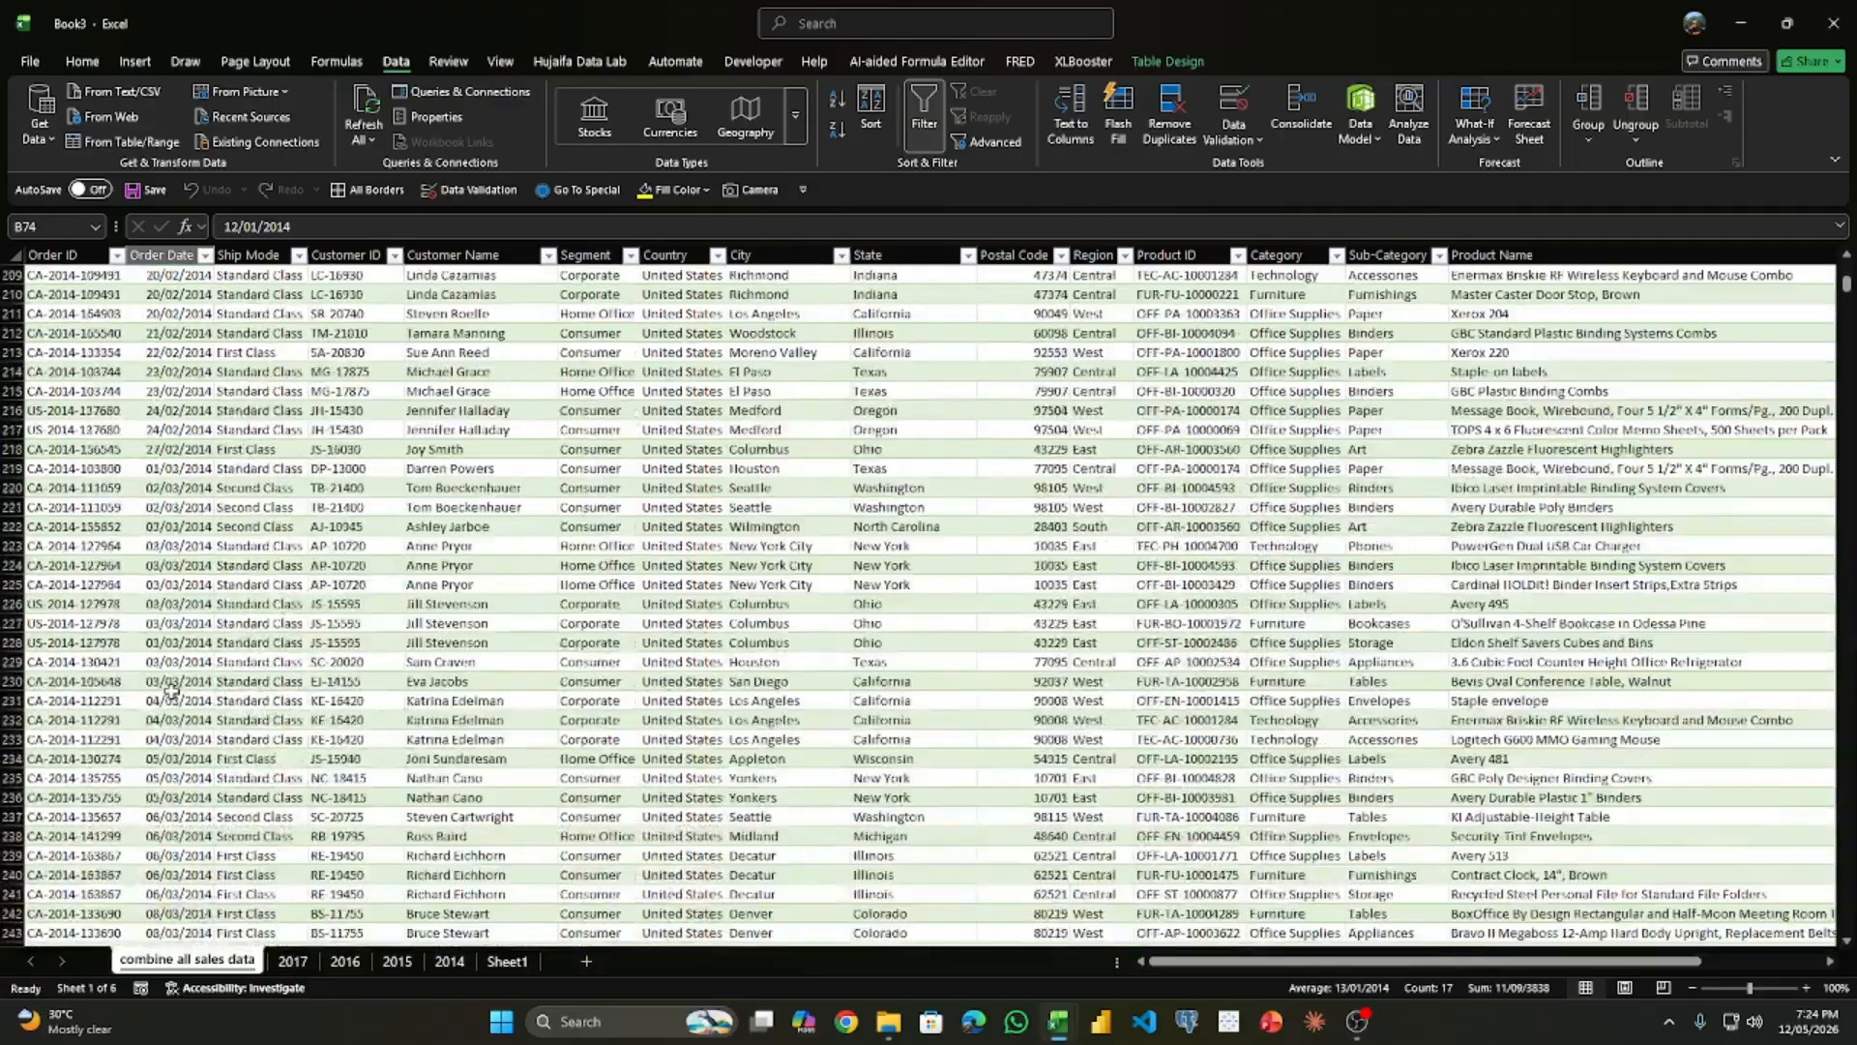
pyautogui.scroll(-20, 169, 689)
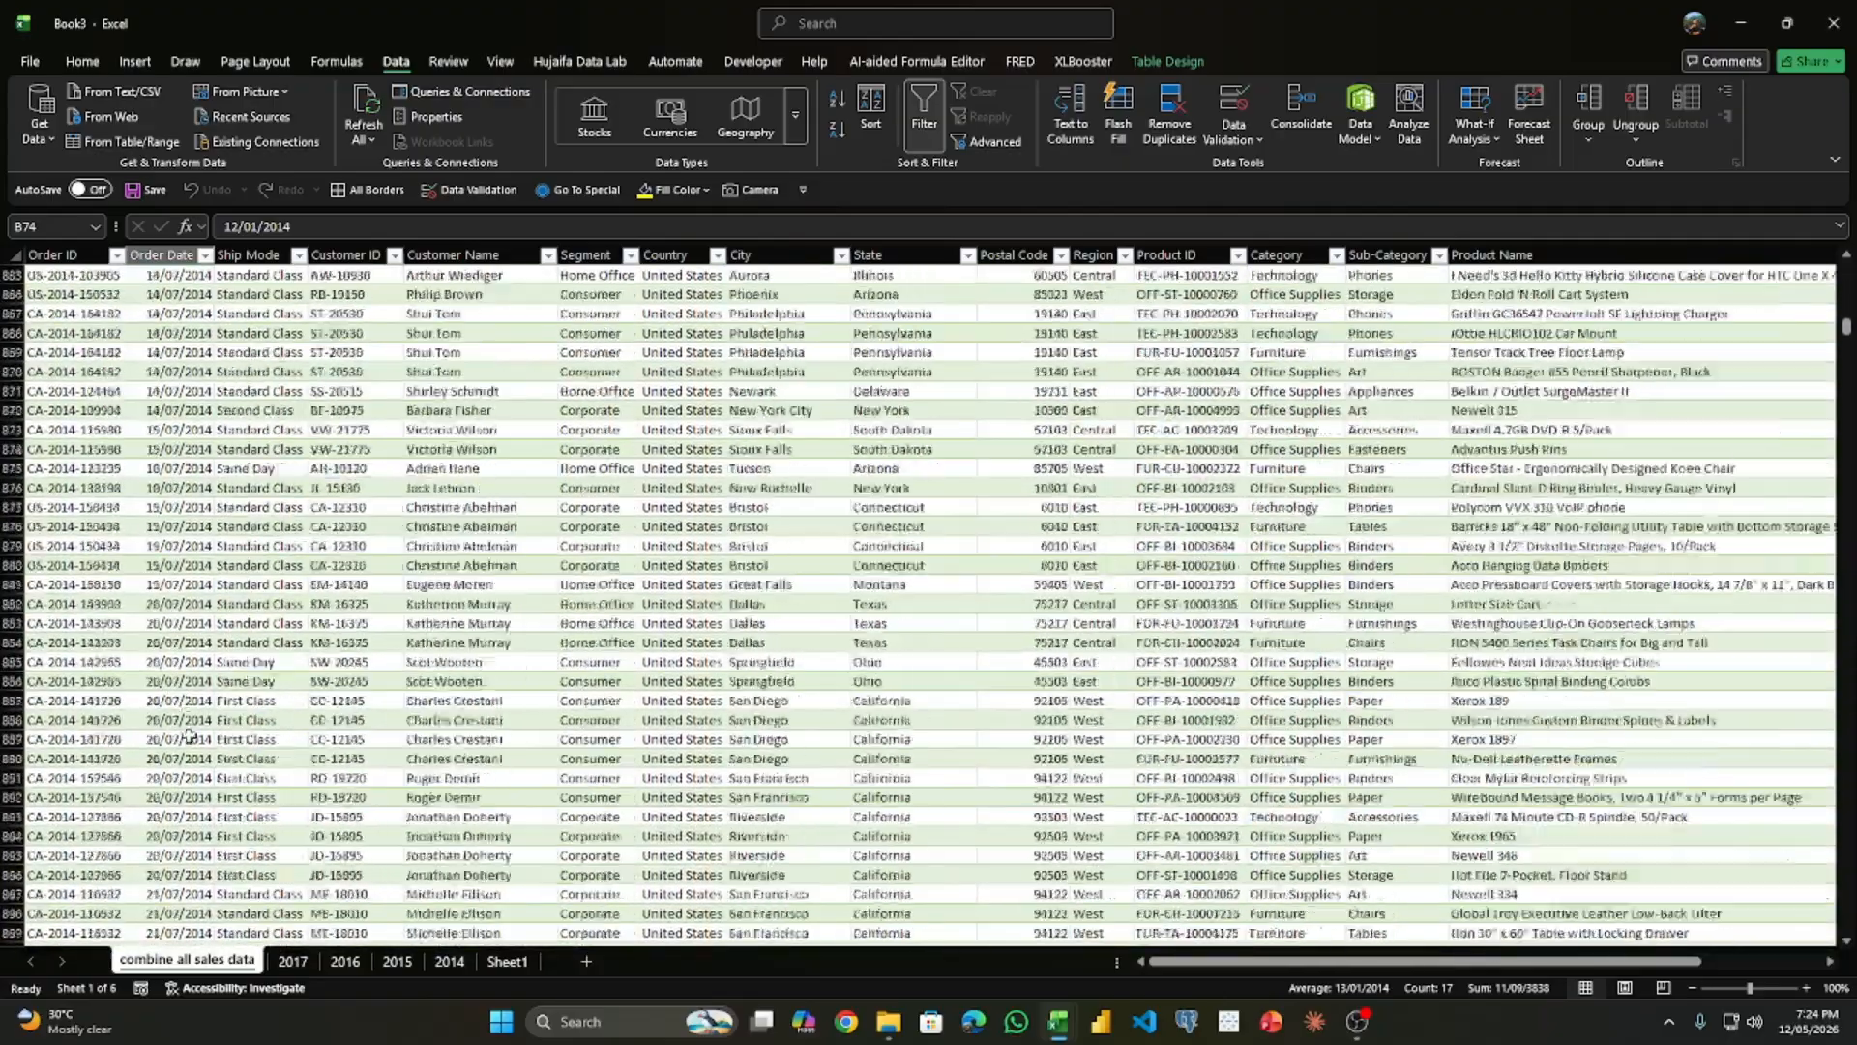
pyautogui.scroll(-20, 188, 735)
pyautogui.click(212, 255)
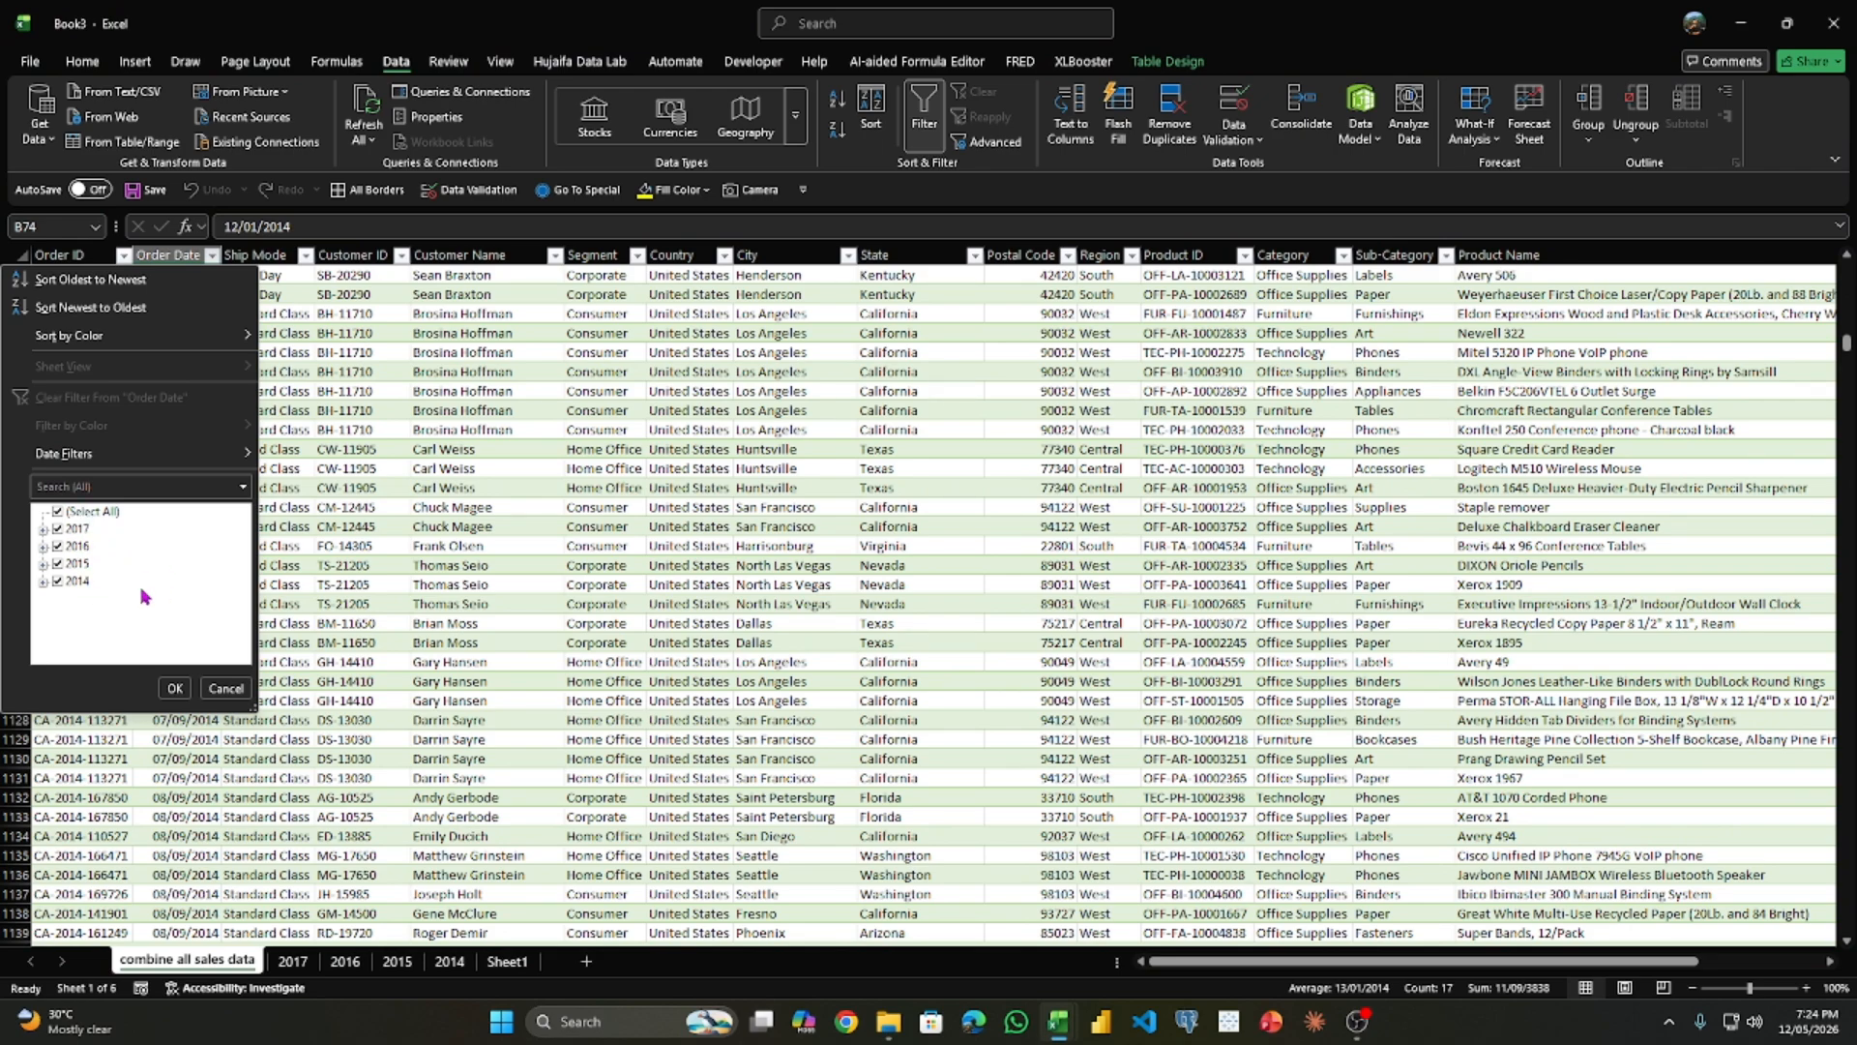
pyautogui.click(174, 686)
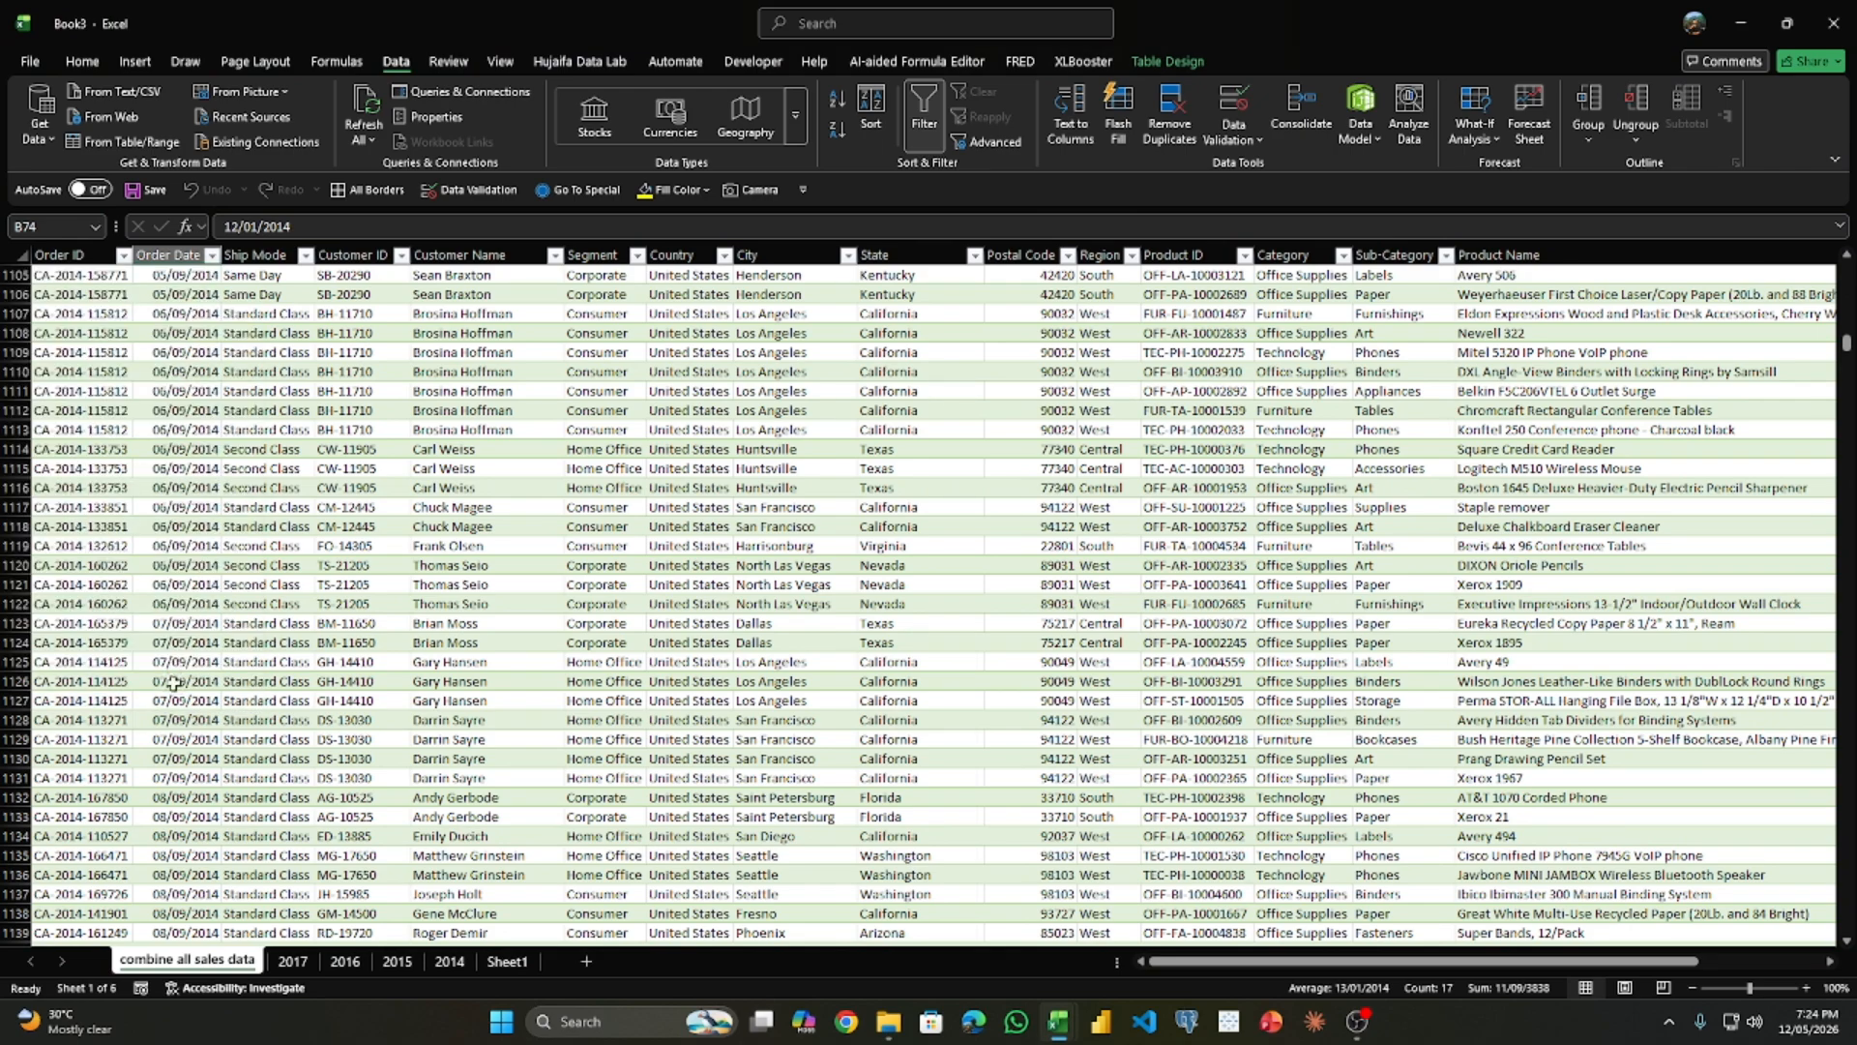